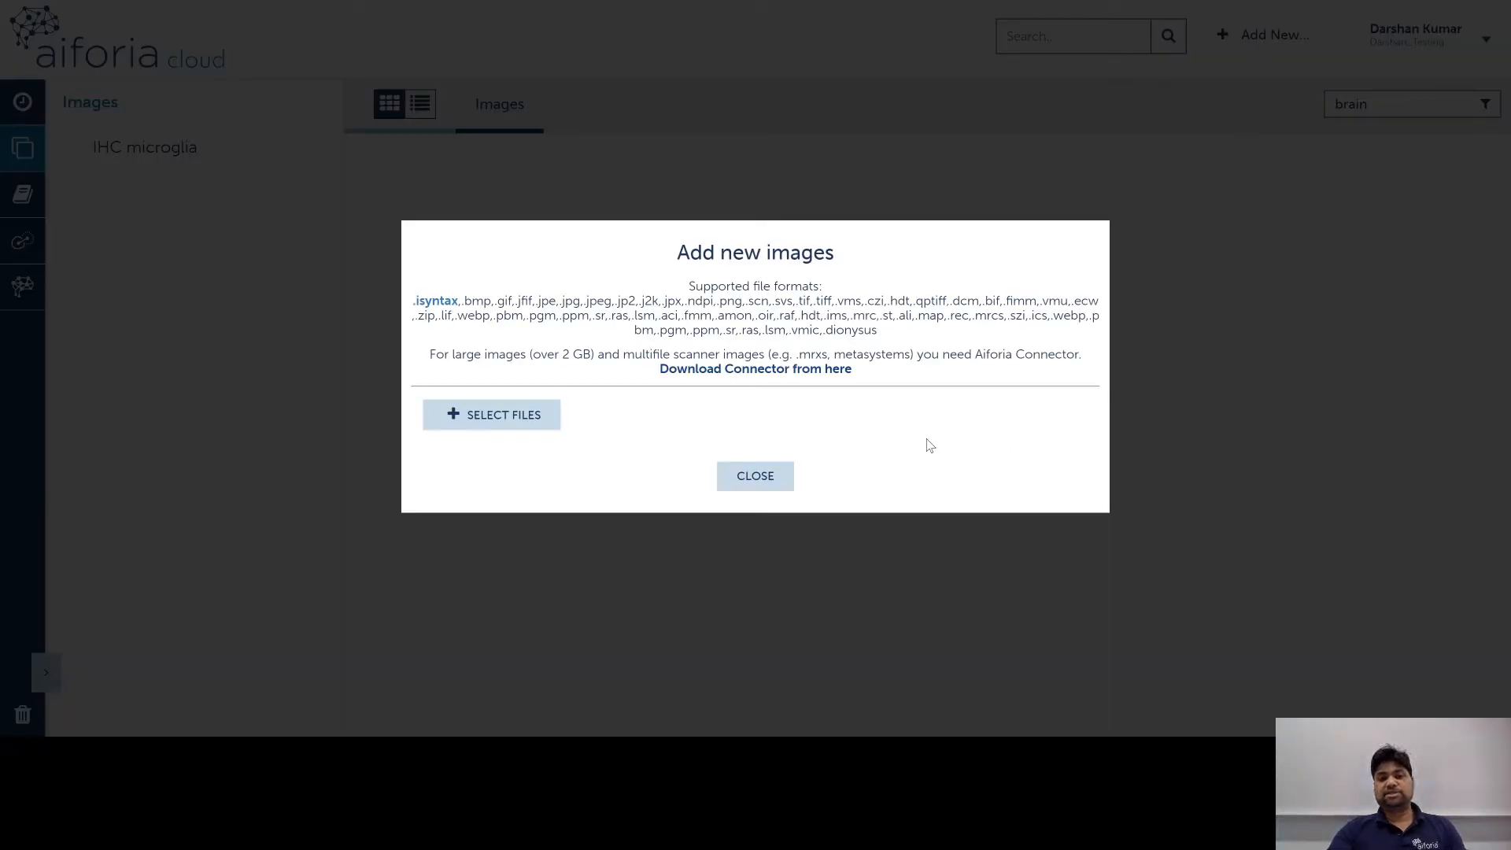
Step: Highlight the supported file formats list, then close the Add new images dialog
drag(464, 302, 940, 346)
click(948, 346)
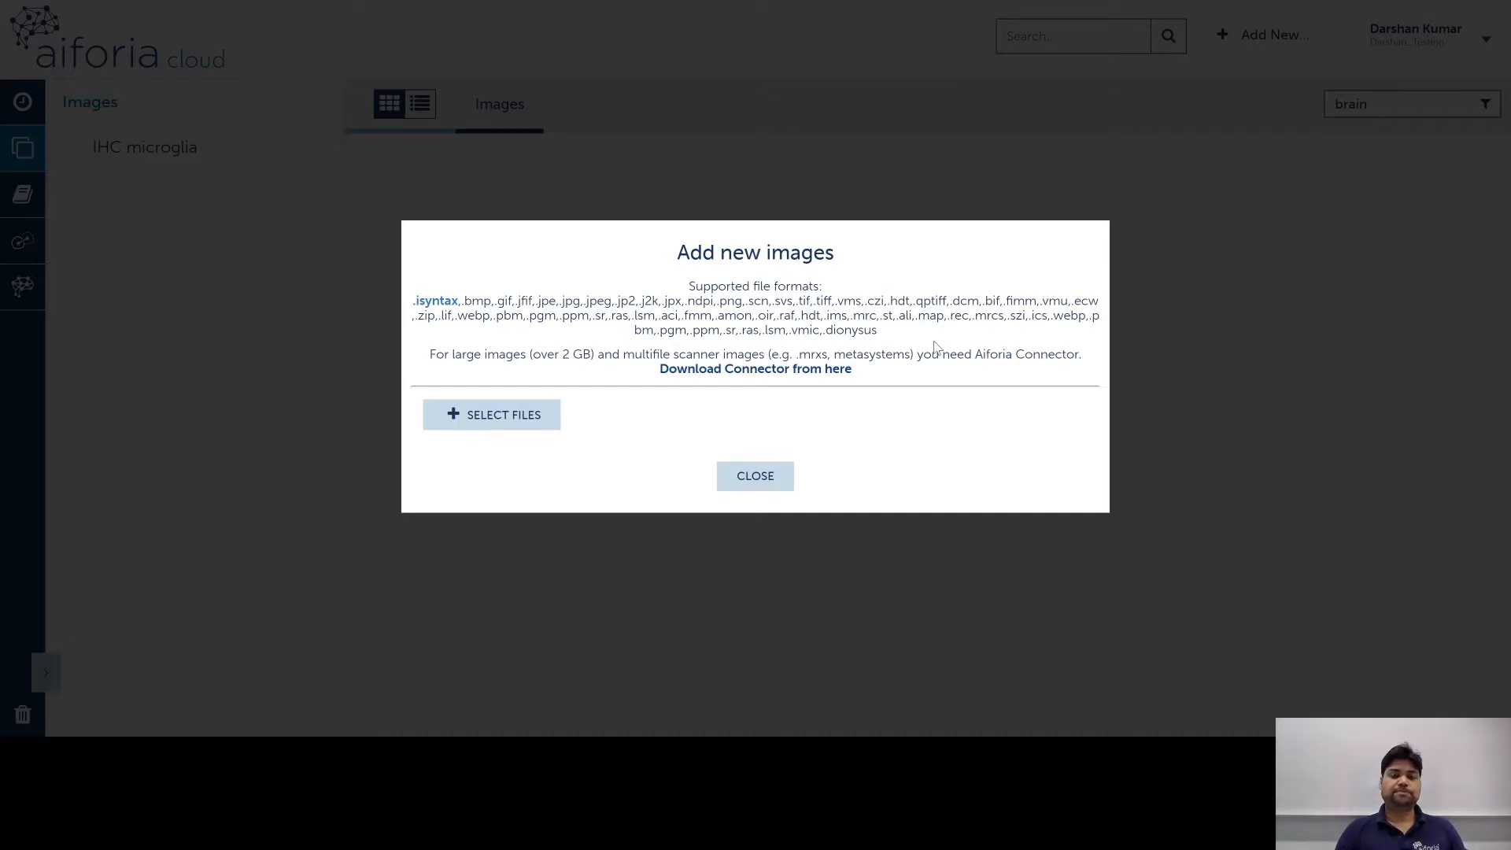
click(789, 476)
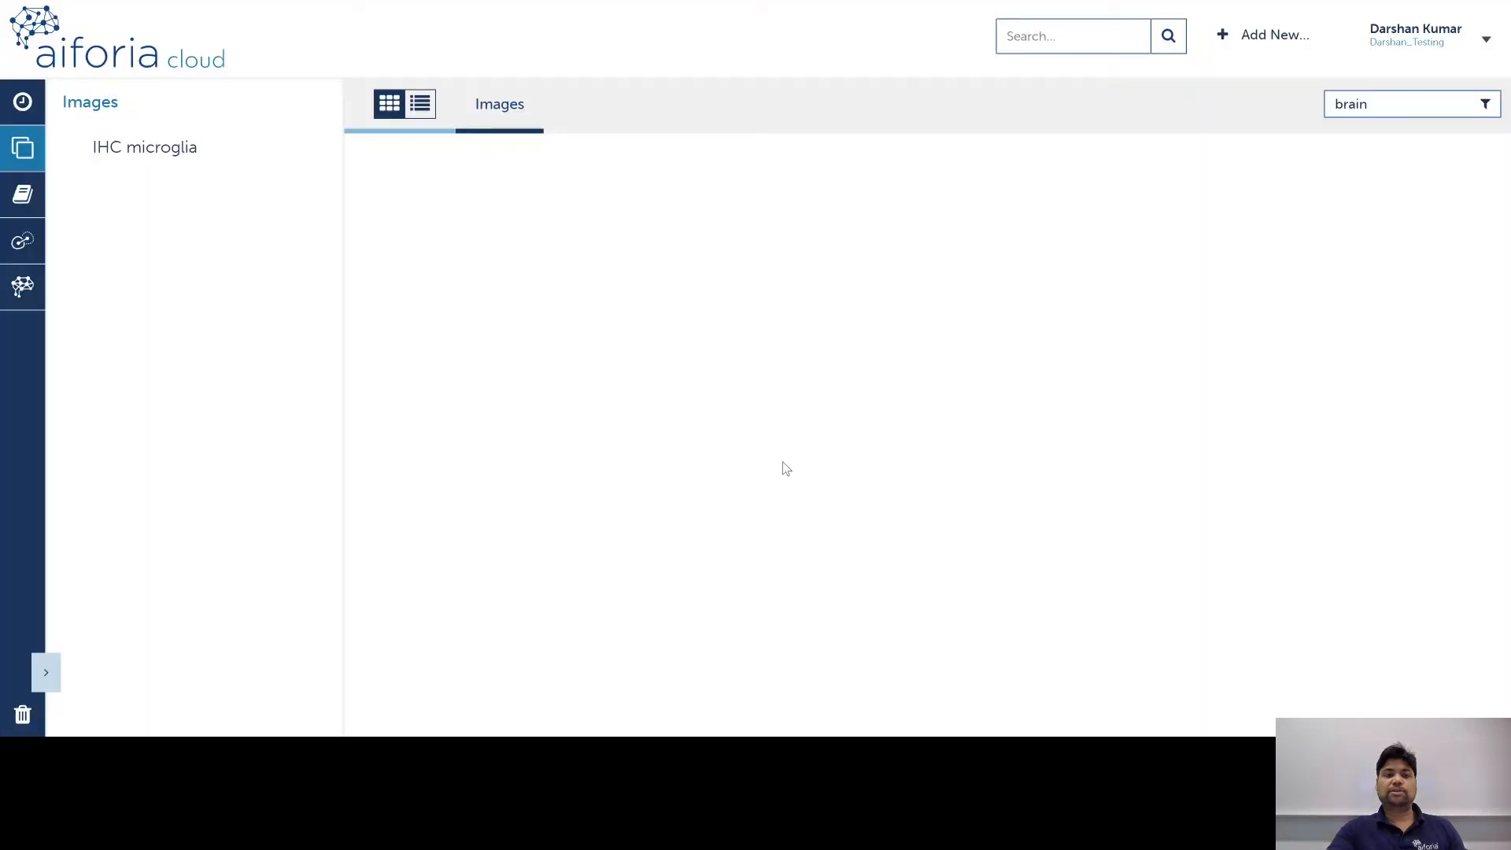
Step: Open the Brain slide from IHC microglia and zoom onto the upper brain section
click(196, 150)
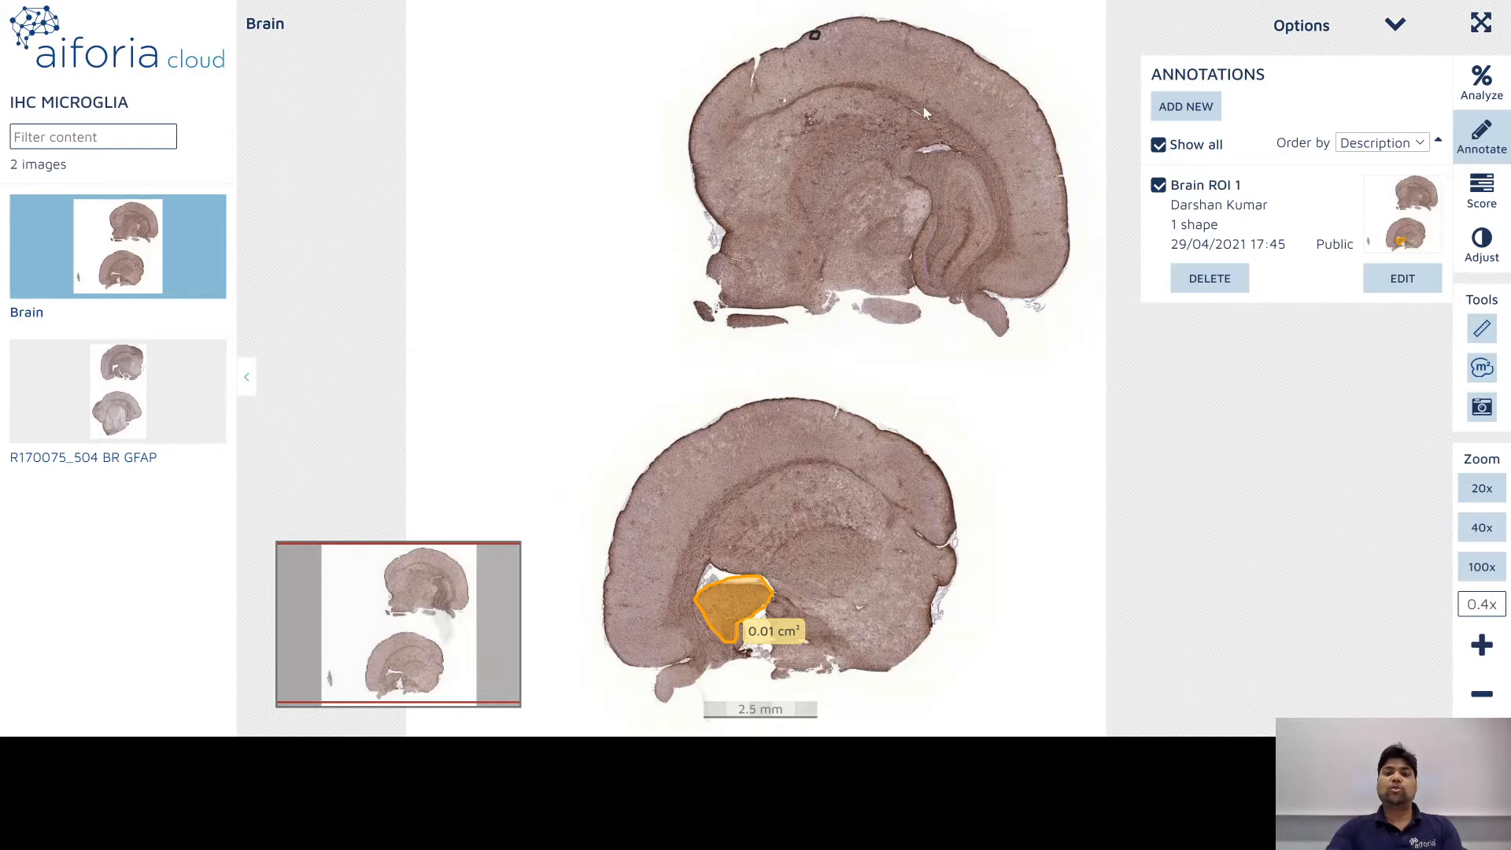
drag(923, 107, 933, 178)
scroll(878, 111, up, 5)
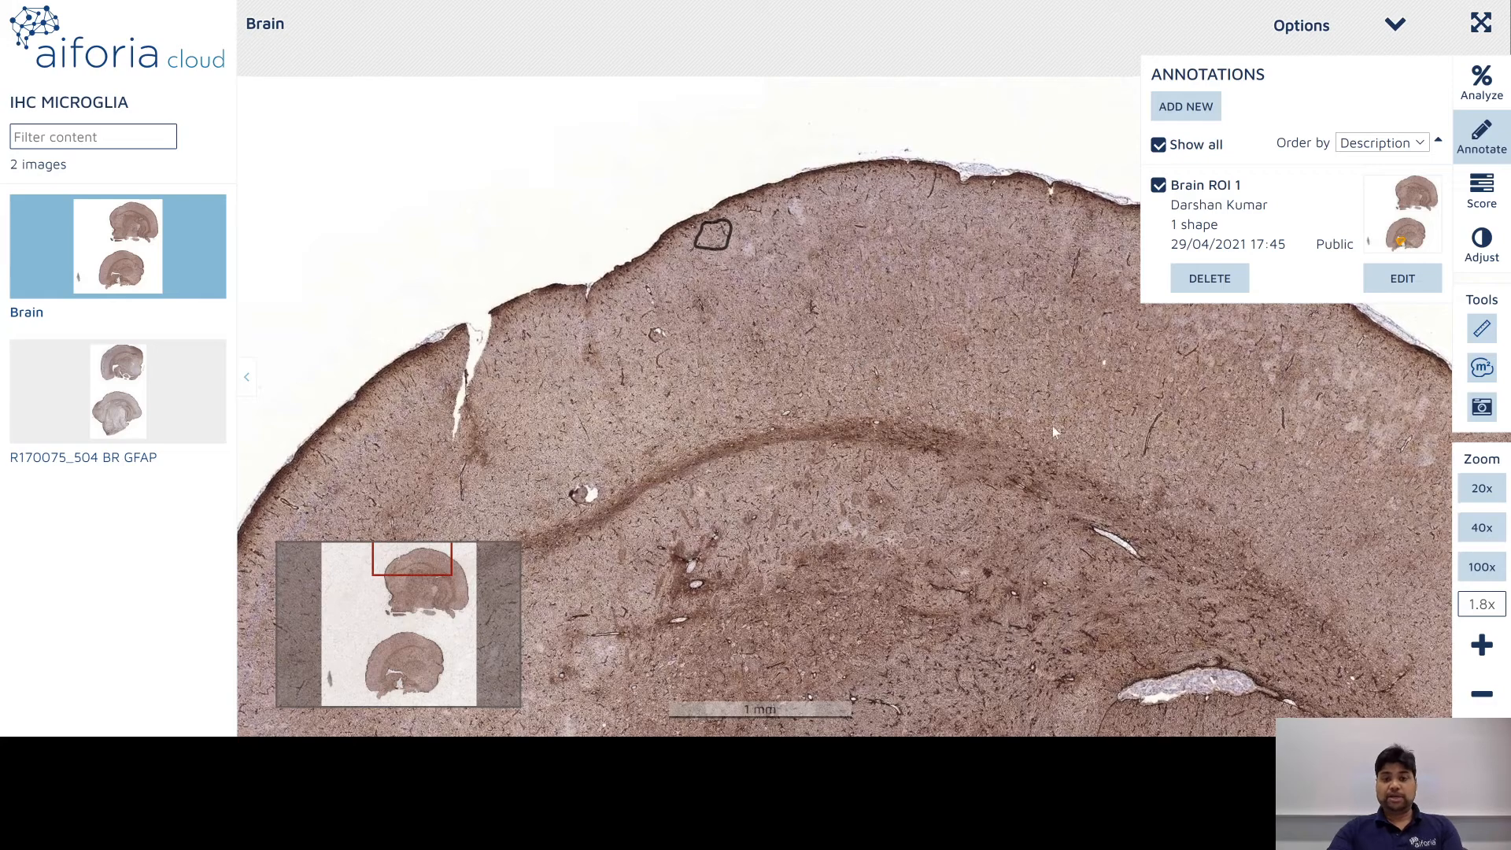
drag(989, 457, 969, 373)
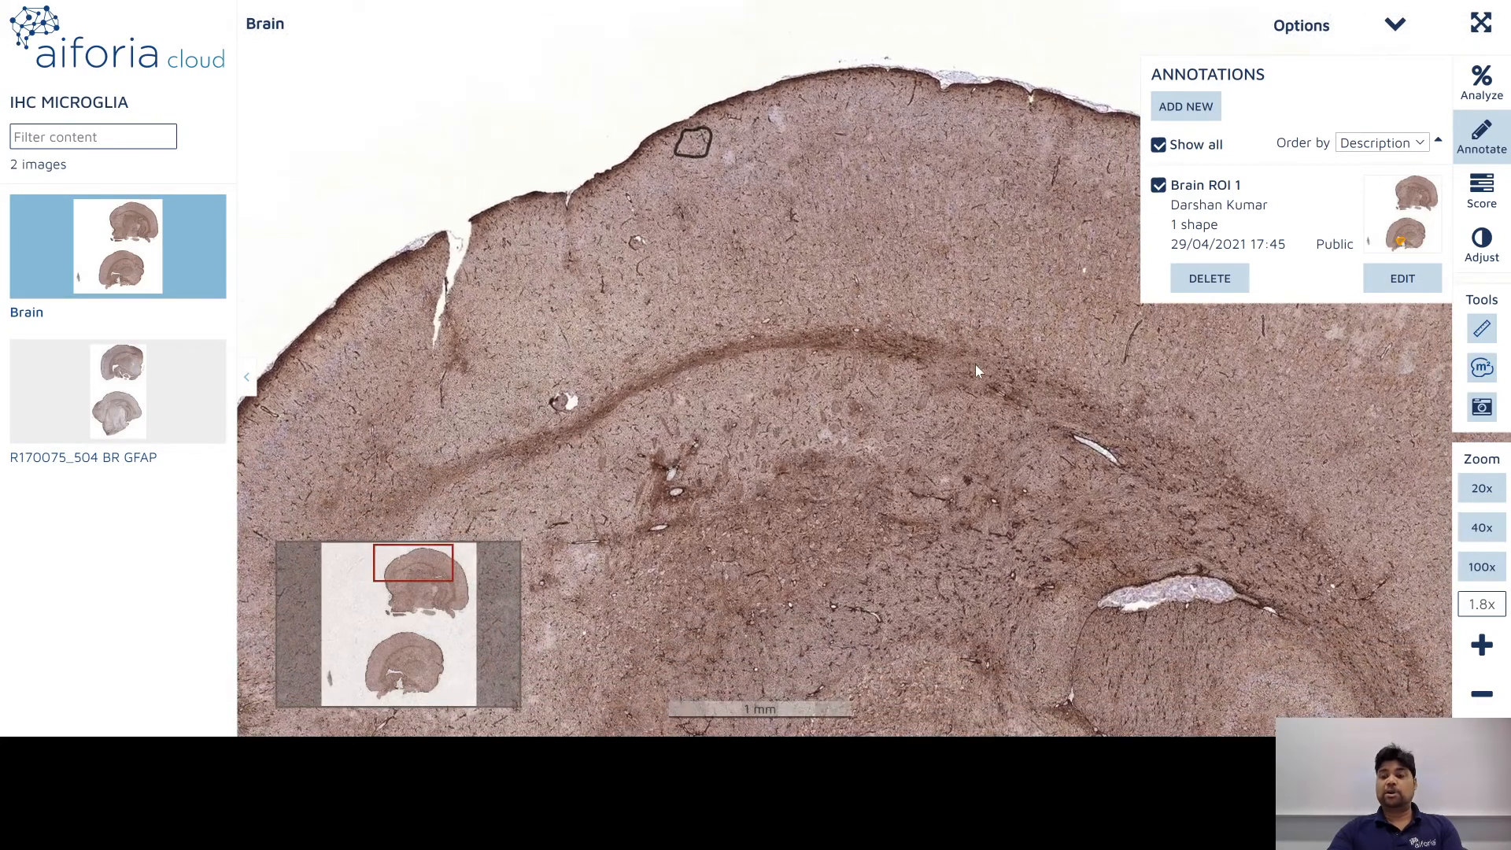
drag(993, 429, 1022, 384)
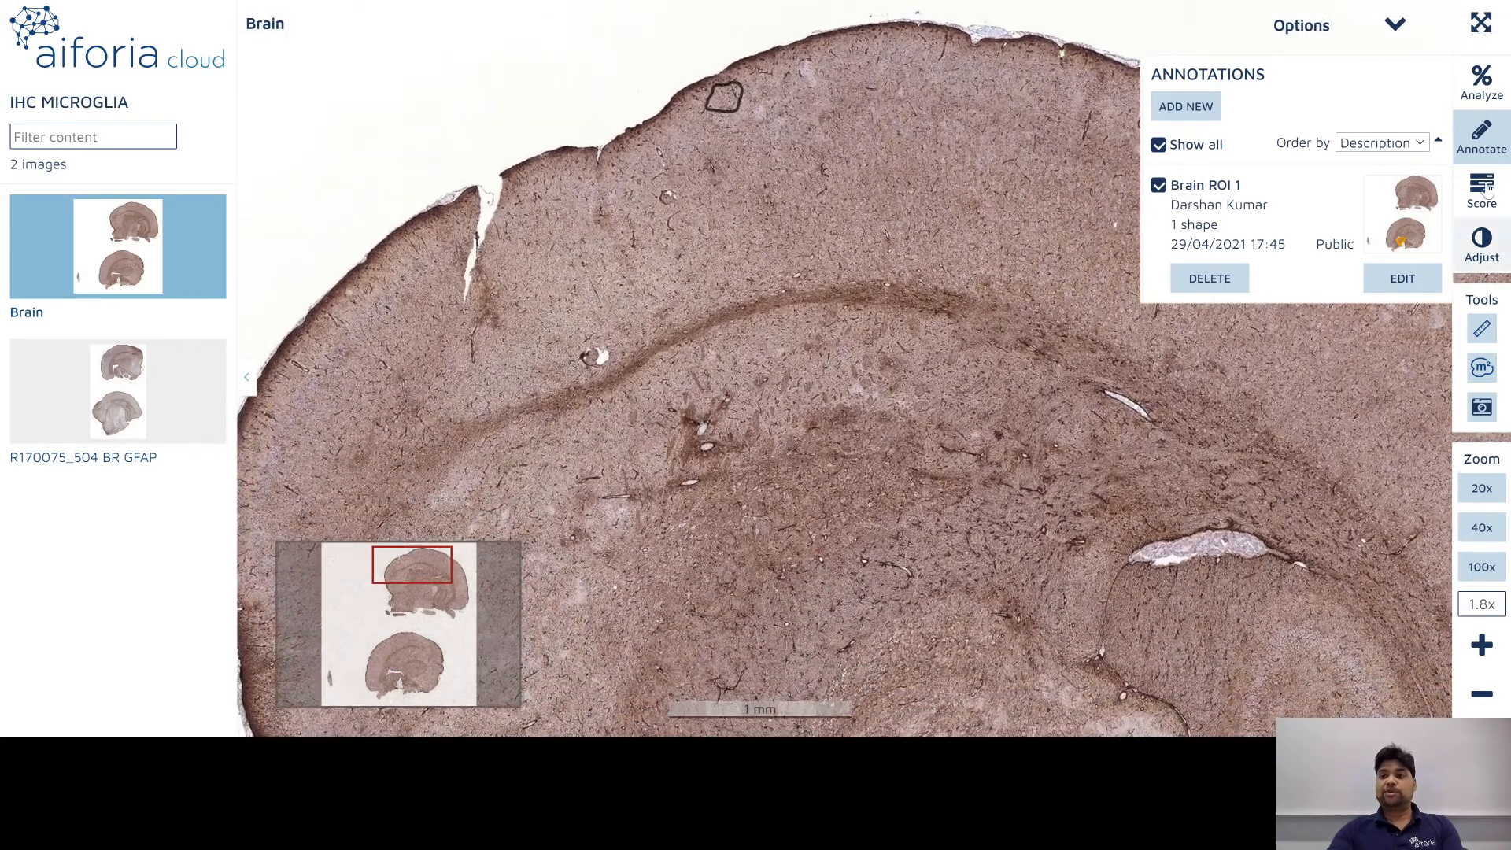
Step: Measure a 0.14 cm distance and an area on the section
click(1481, 328)
drag(720, 501, 901, 338)
click(1479, 369)
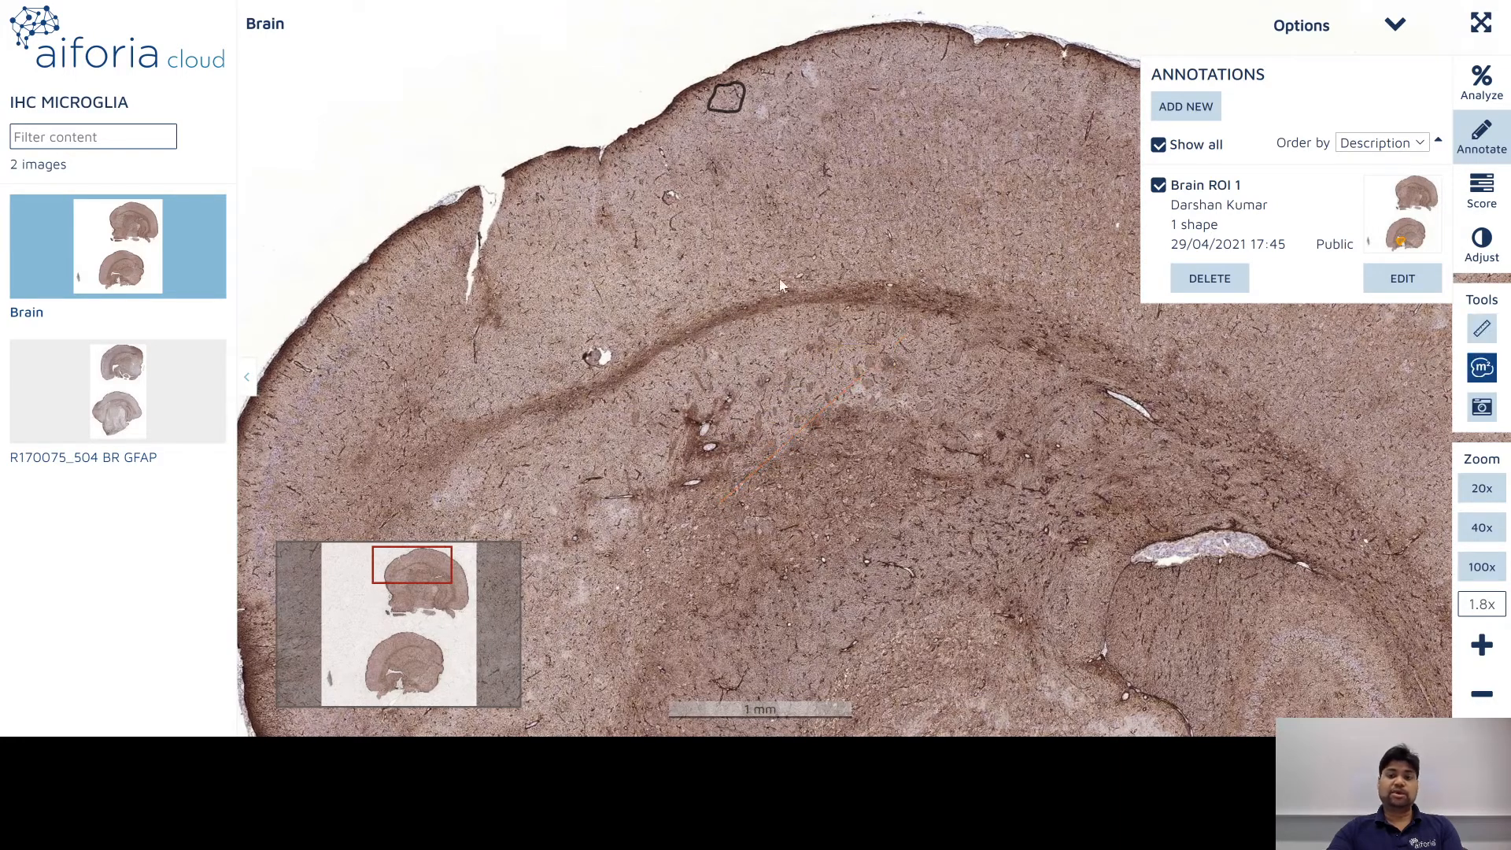
mouse_move(785, 219)
mouse_down()
mouse_move(654, 282)
mouse_move(826, 354)
mouse_move(791, 220)
mouse_up()
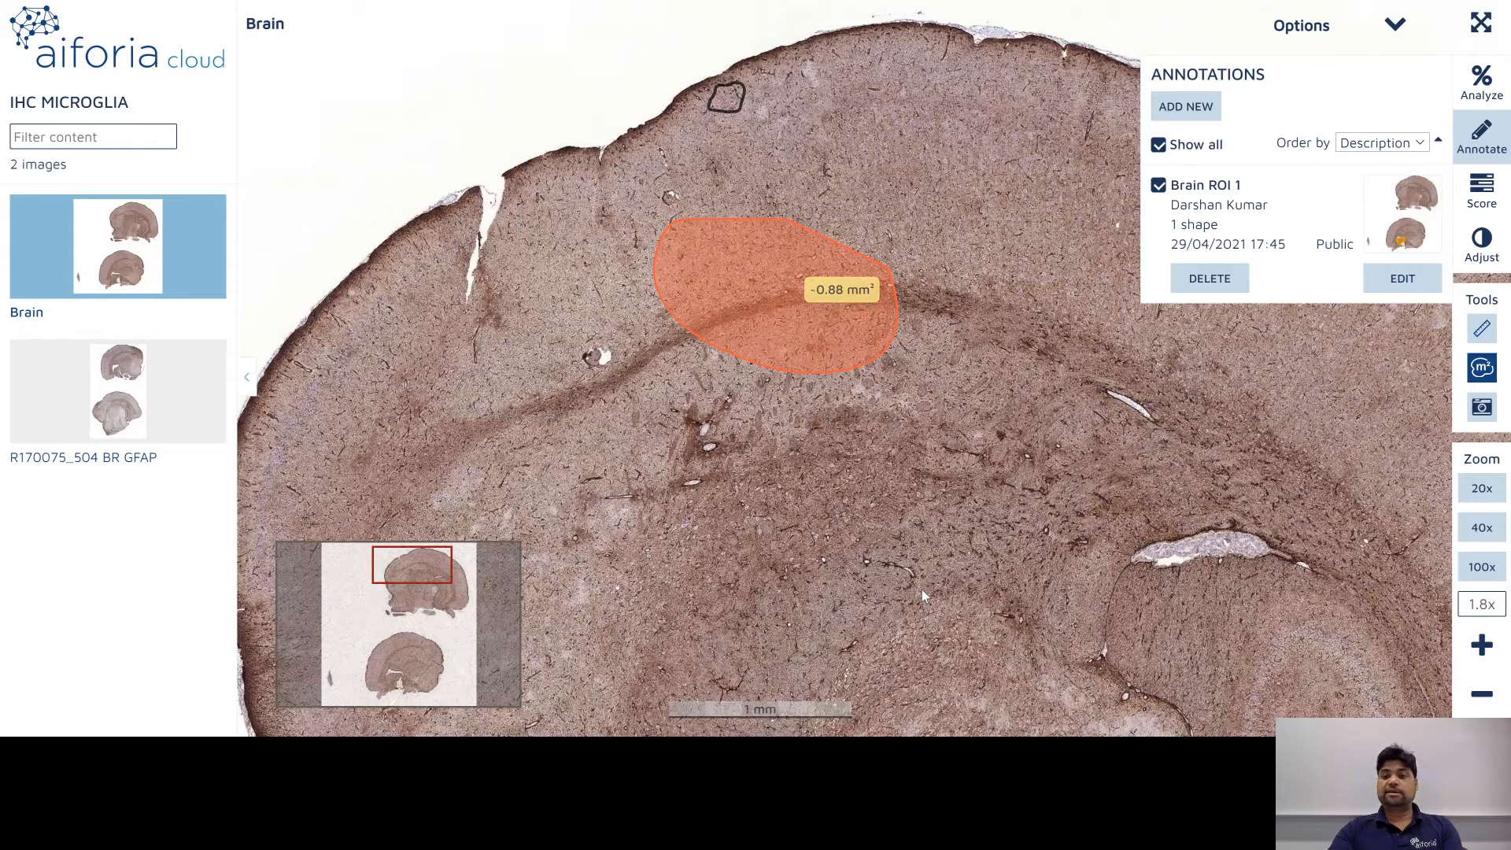
Step: Try the snapshot tool, then return to the Recent files home page
click(1481, 407)
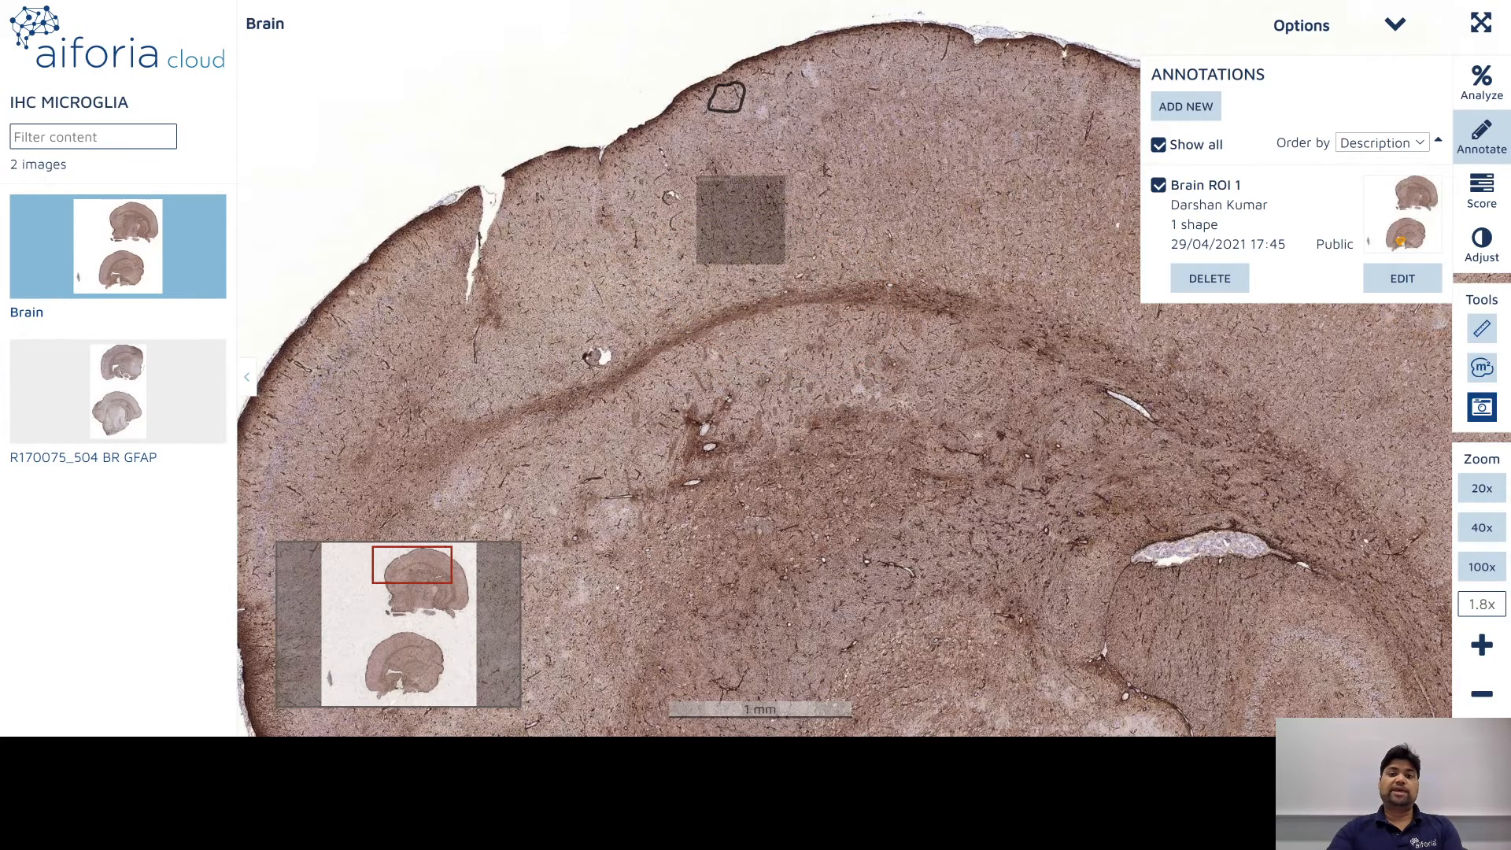
scroll(743, 232, up, 3)
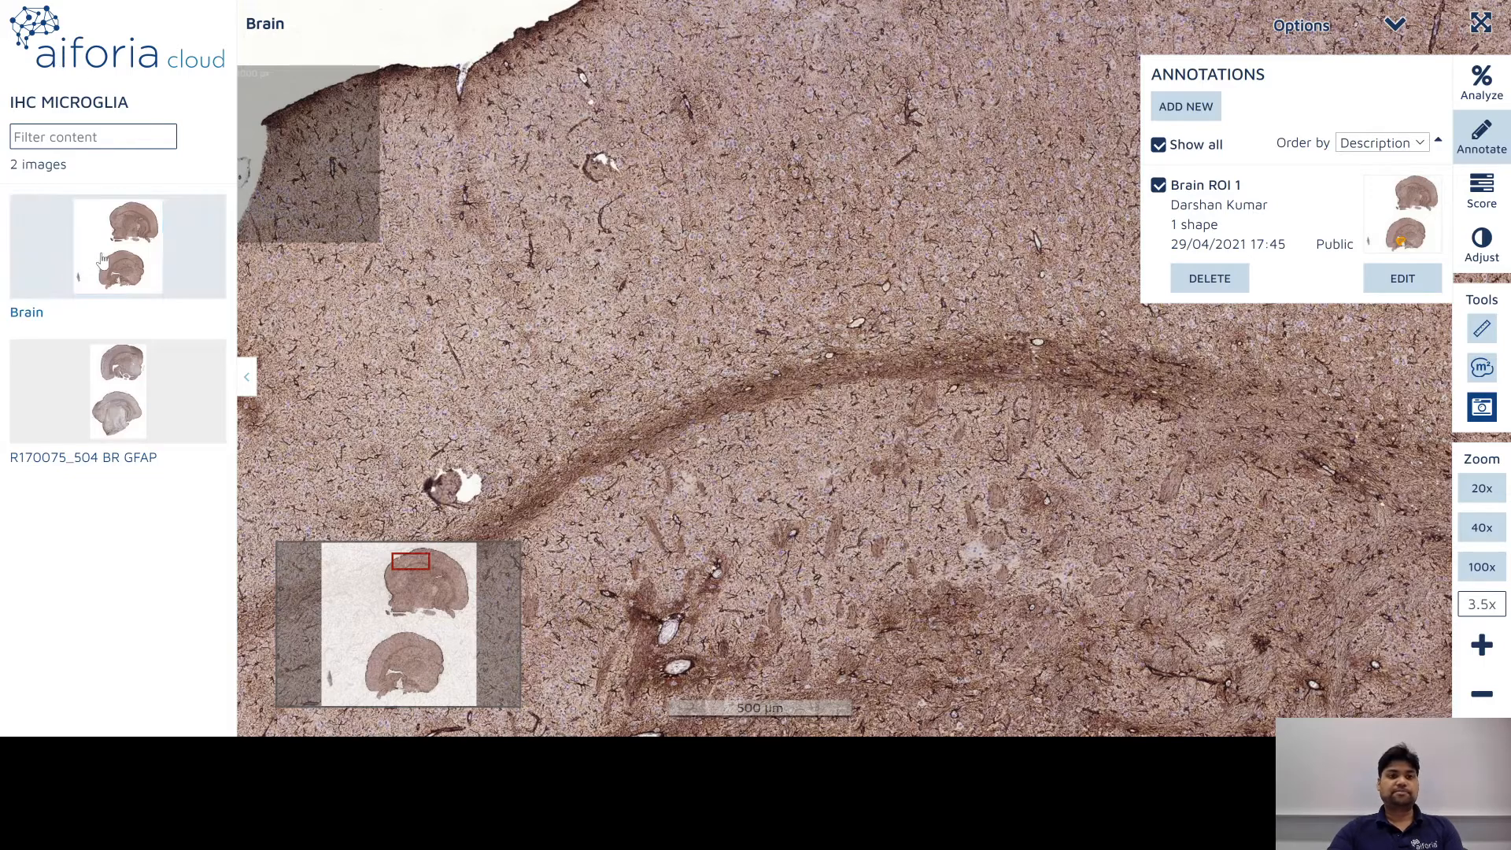
click(80, 68)
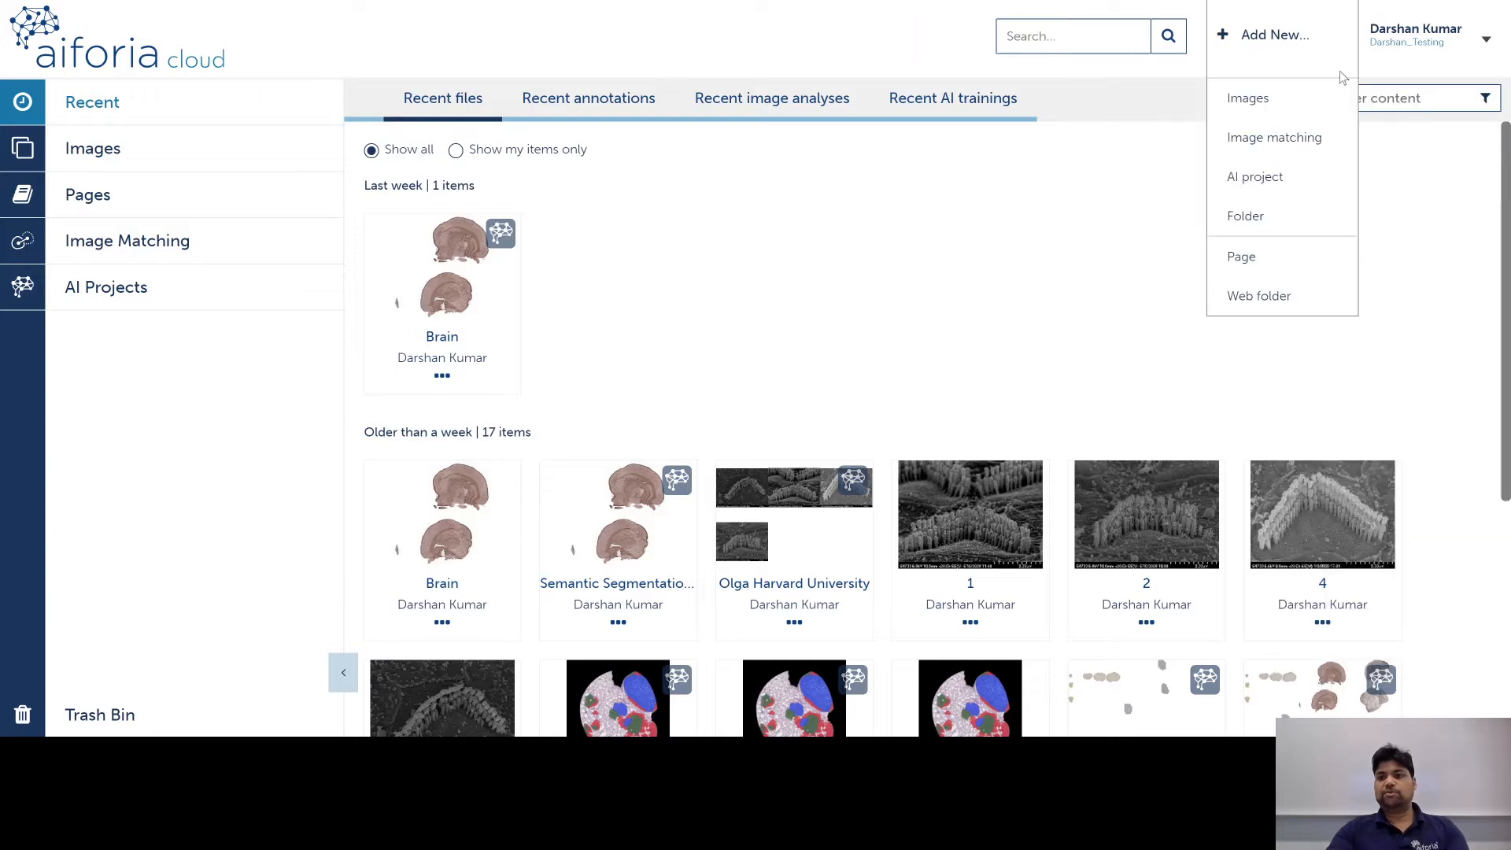
Step: Filter content by 'brain' and switch to the AI Projects page
click(1426, 96)
text(brain)
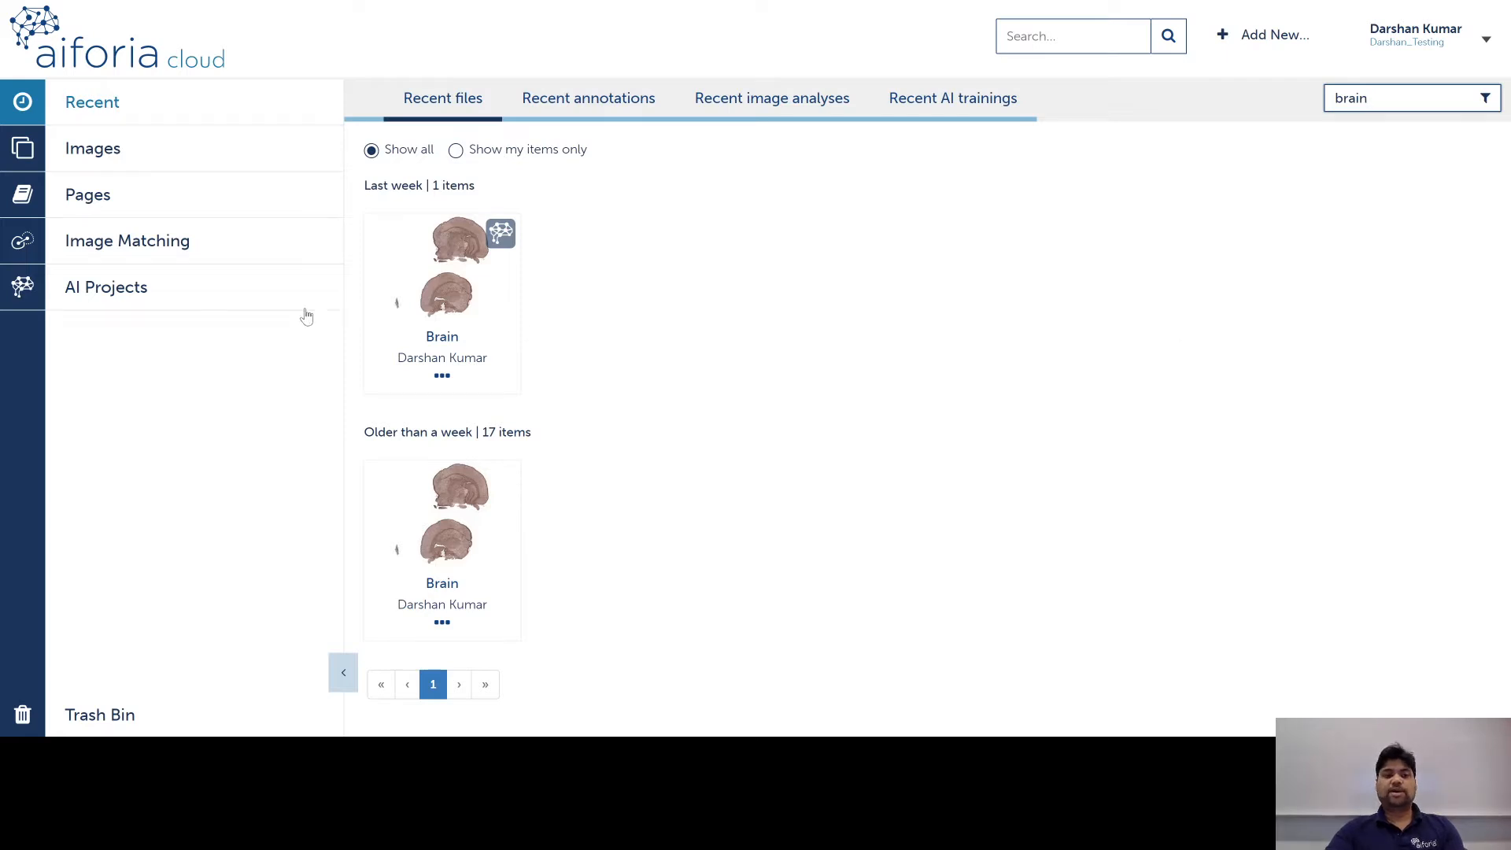
click(24, 290)
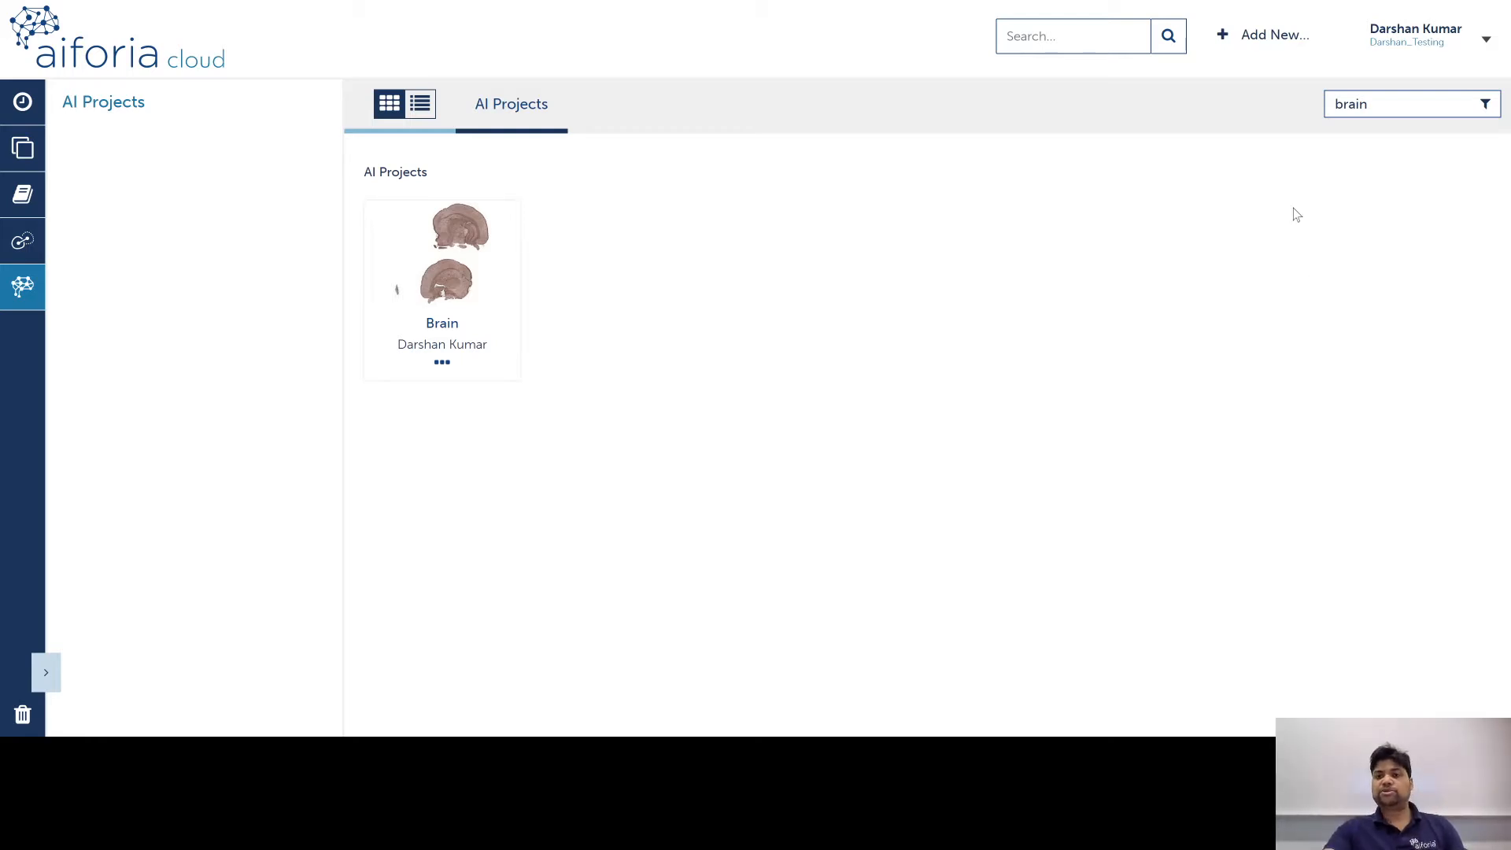
Step: Start a new AI project using the Brain and R170075_504 BR GFAP images from IHC microglia
click(1263, 39)
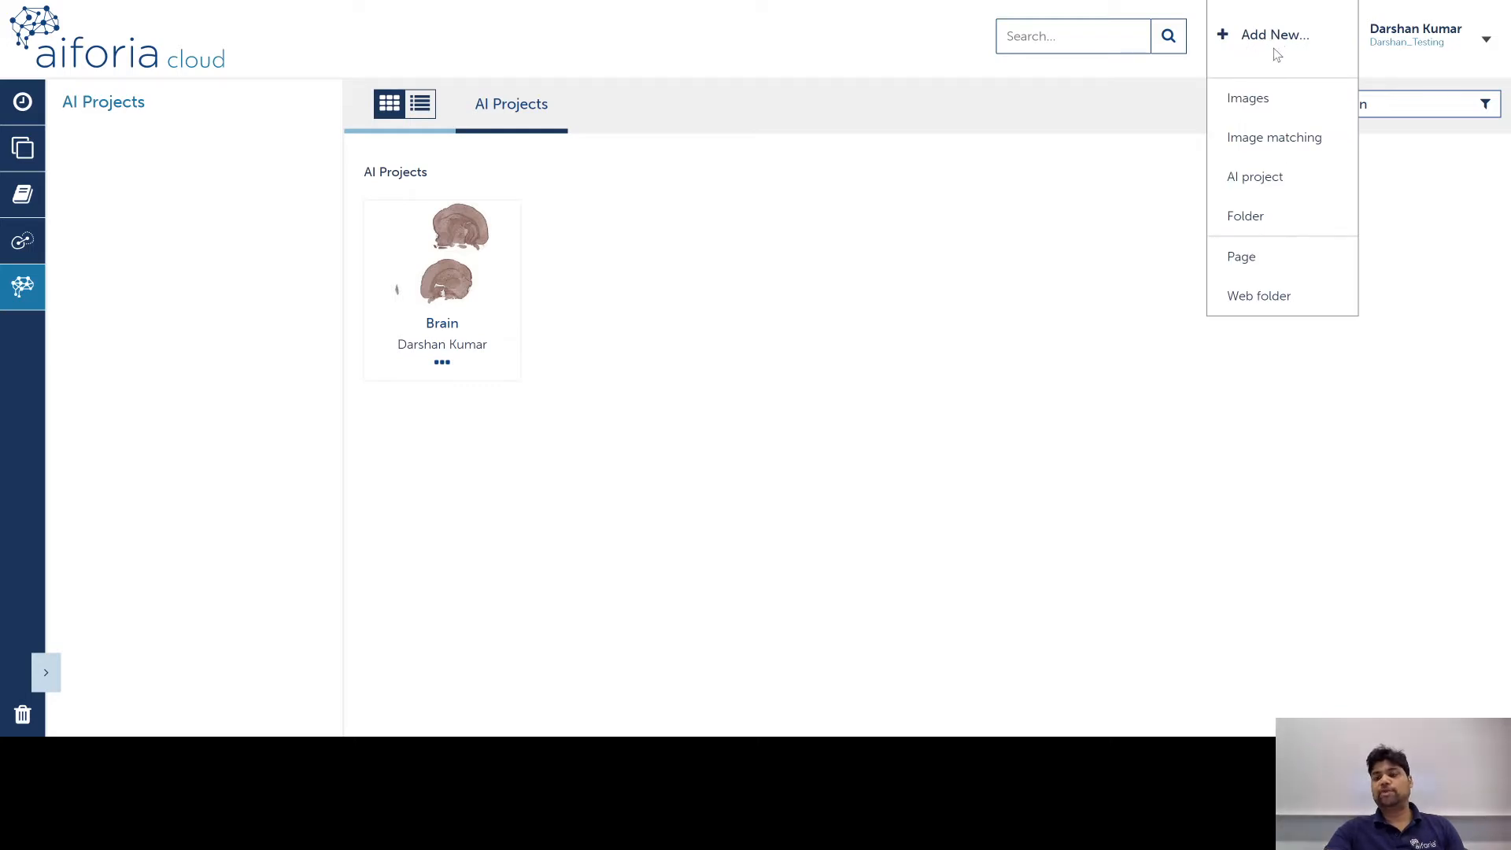
click(1256, 176)
click(521, 290)
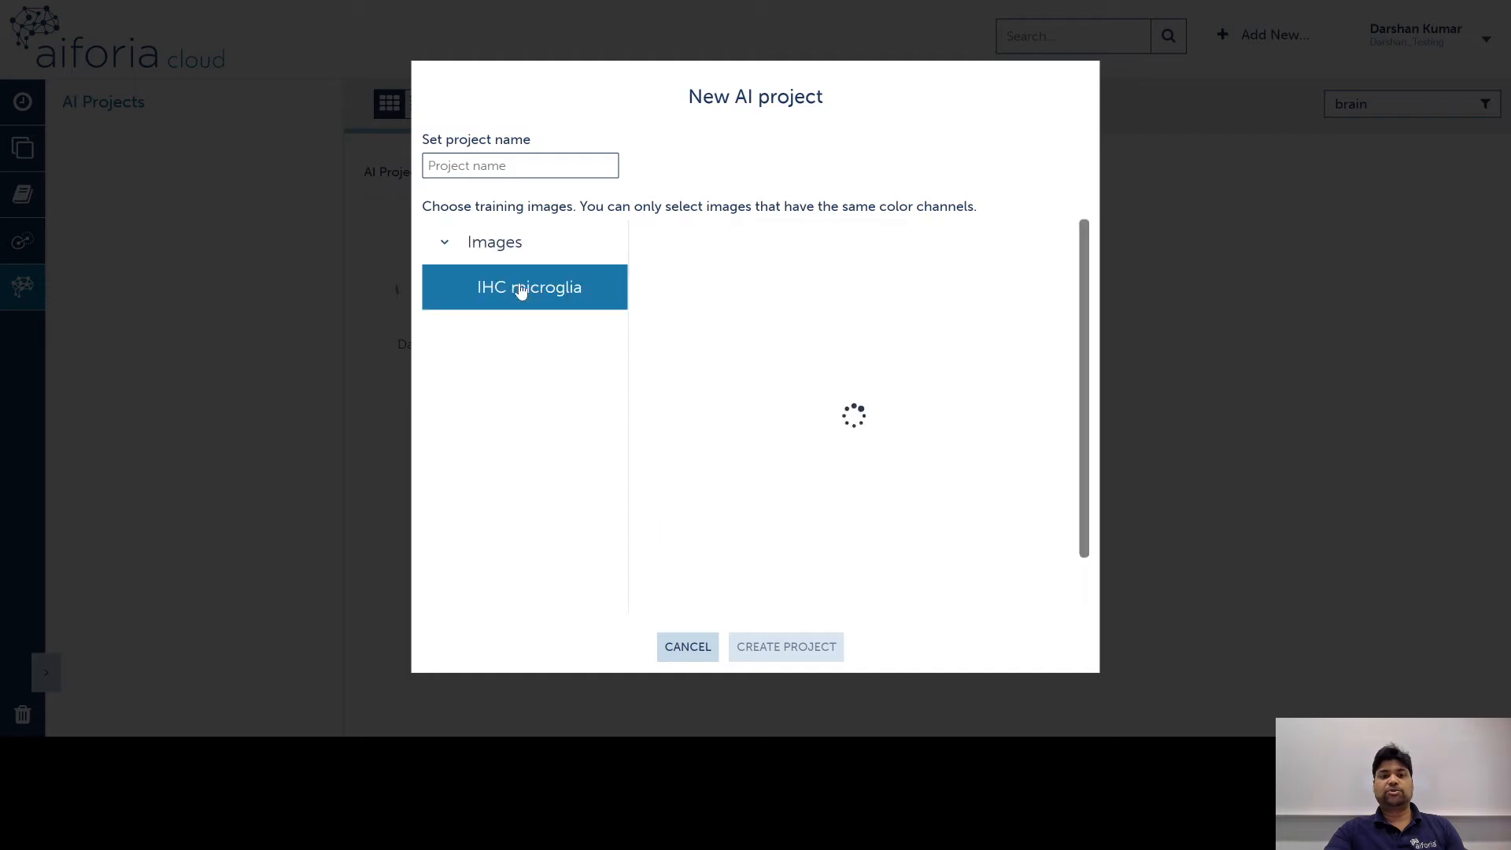
click(701, 319)
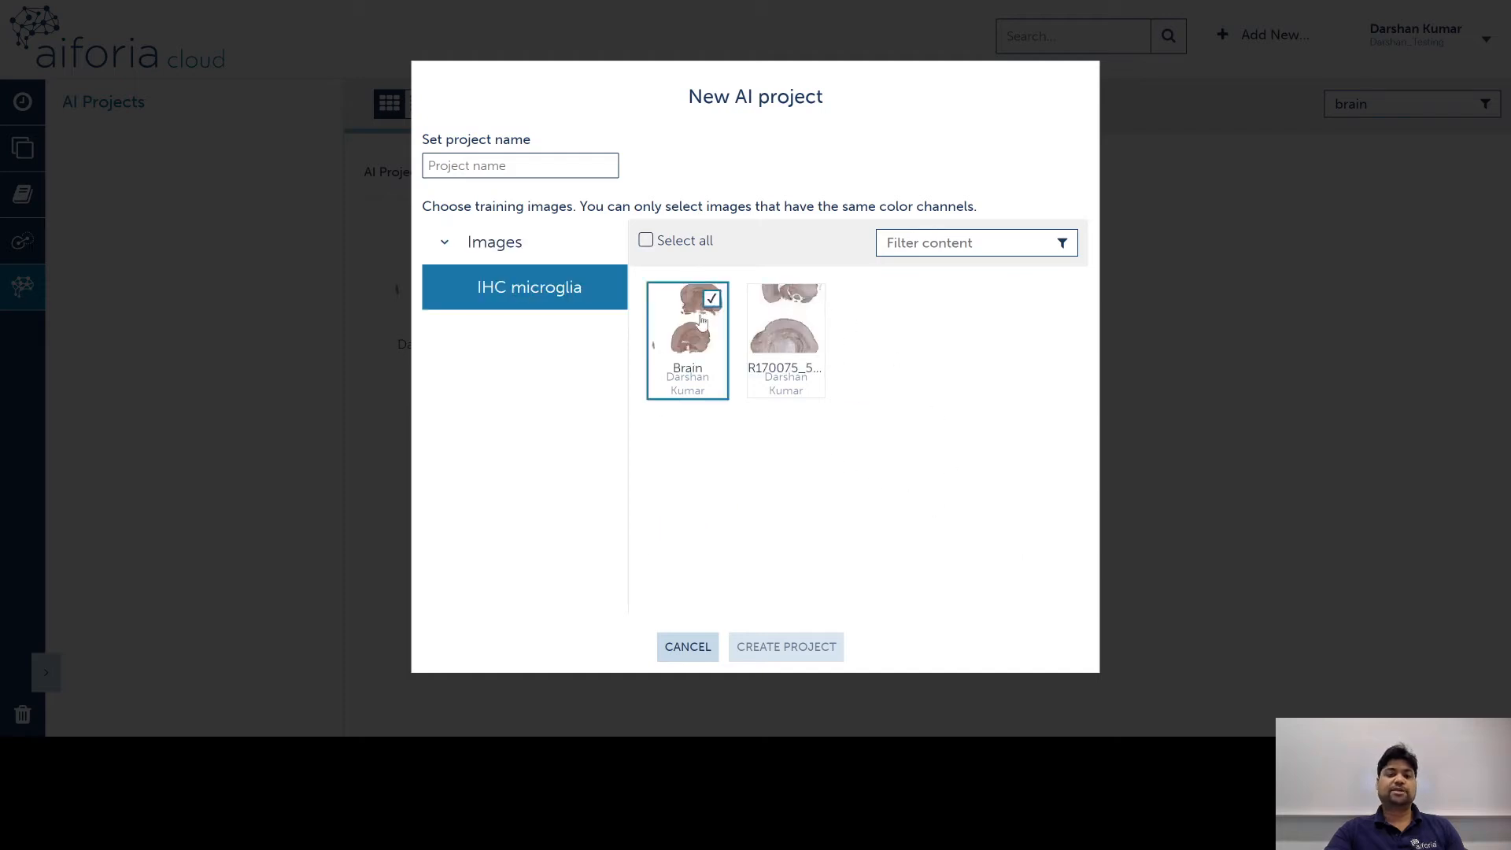
click(804, 344)
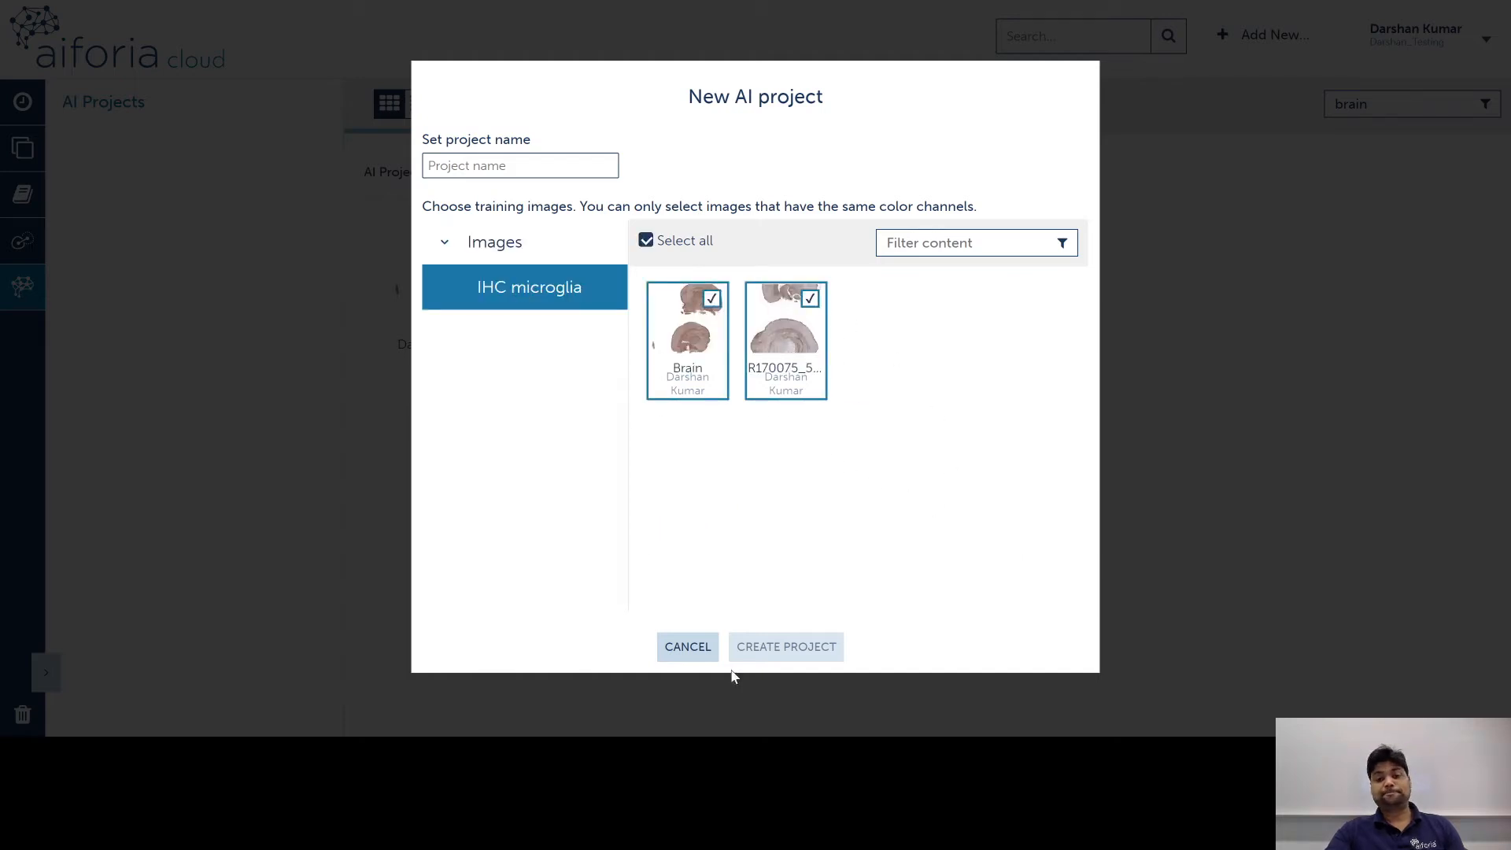
Step: Cancel the new project and open the existing Brain AI project instead
click(491, 165)
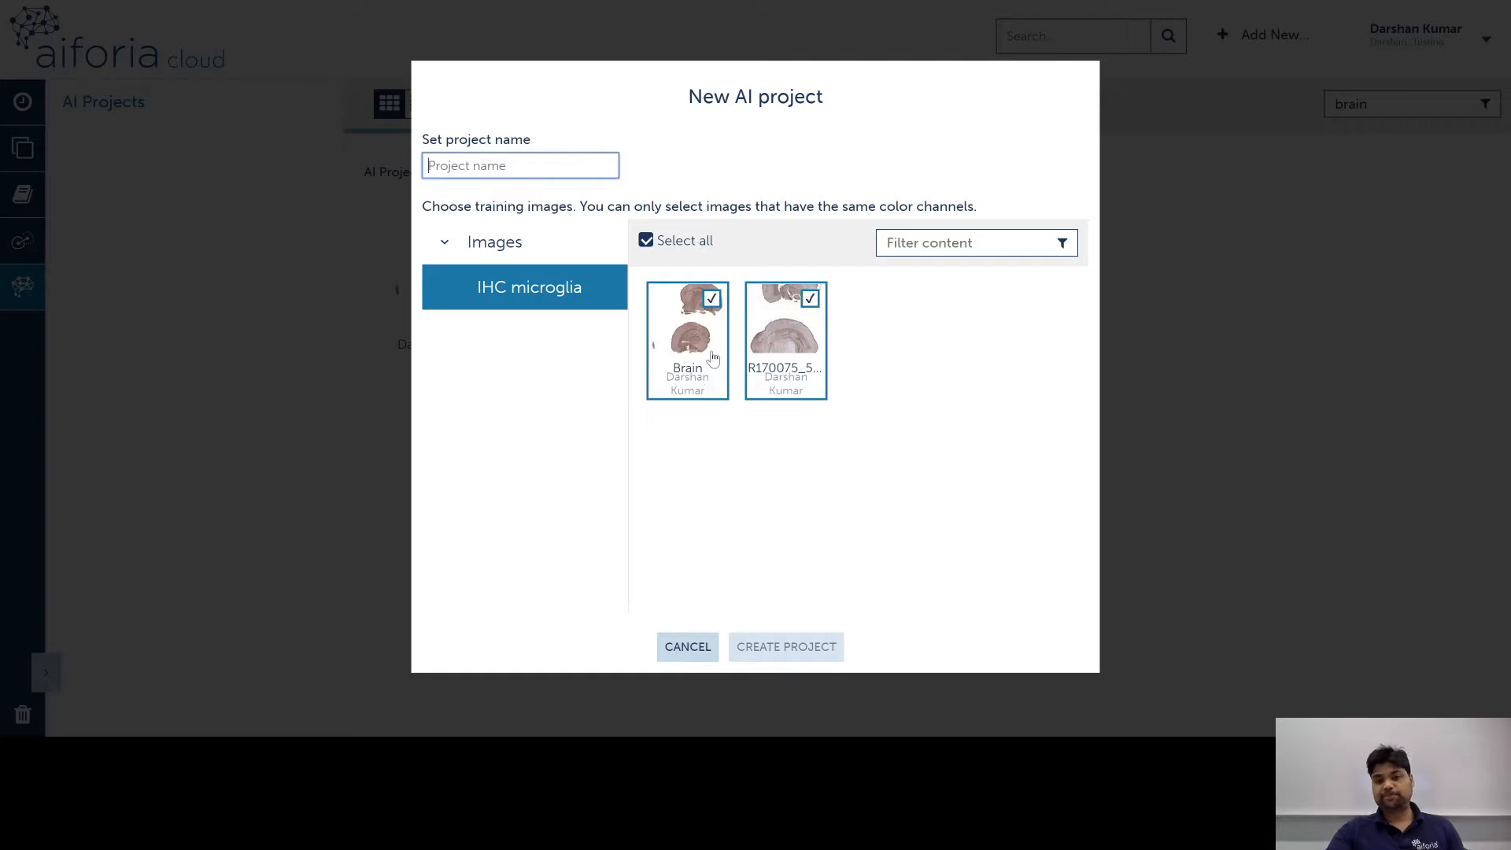
click(691, 650)
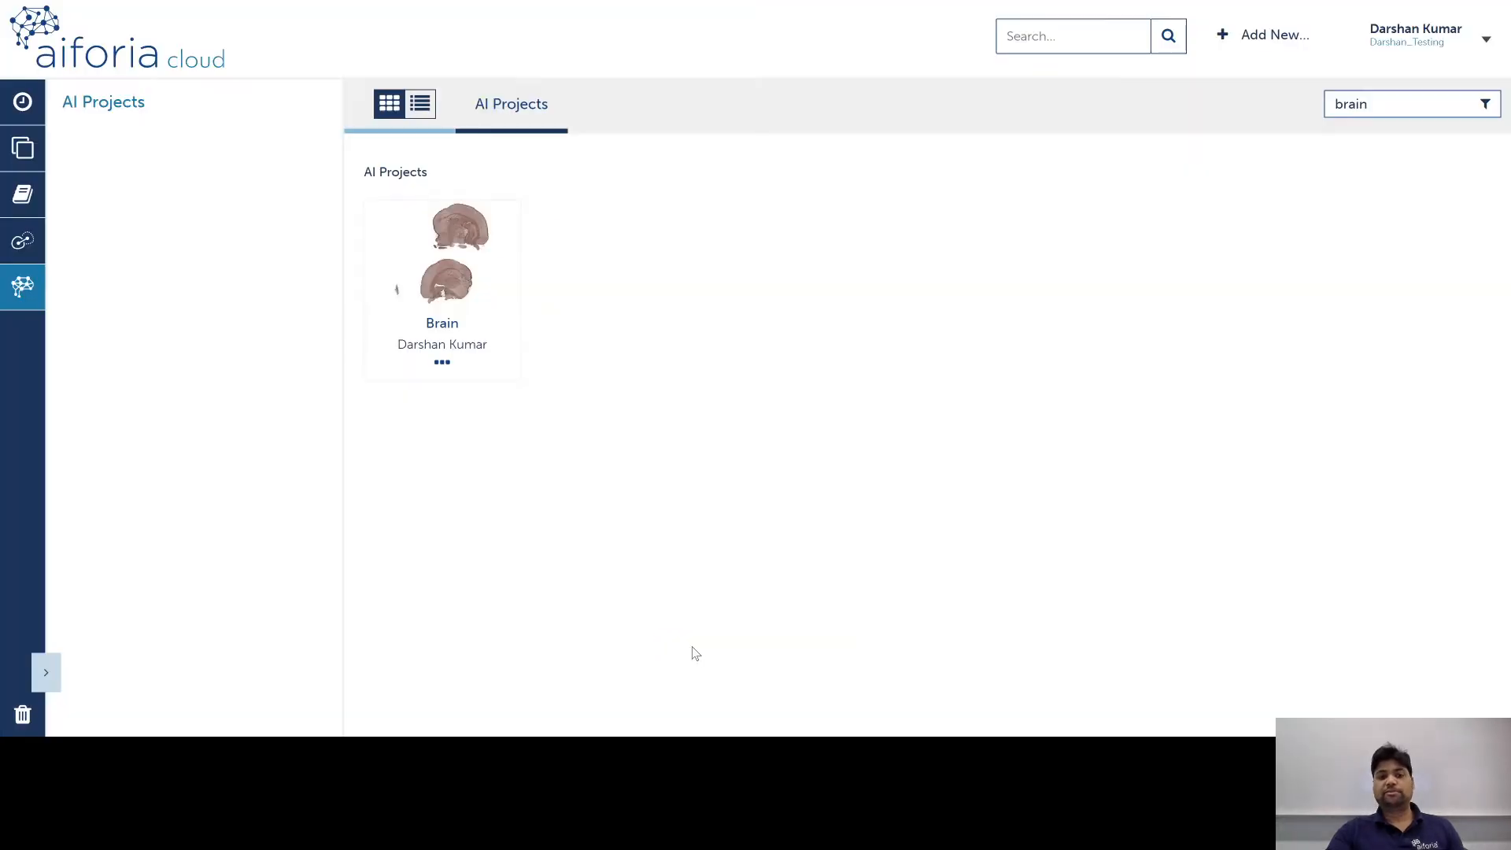
click(455, 275)
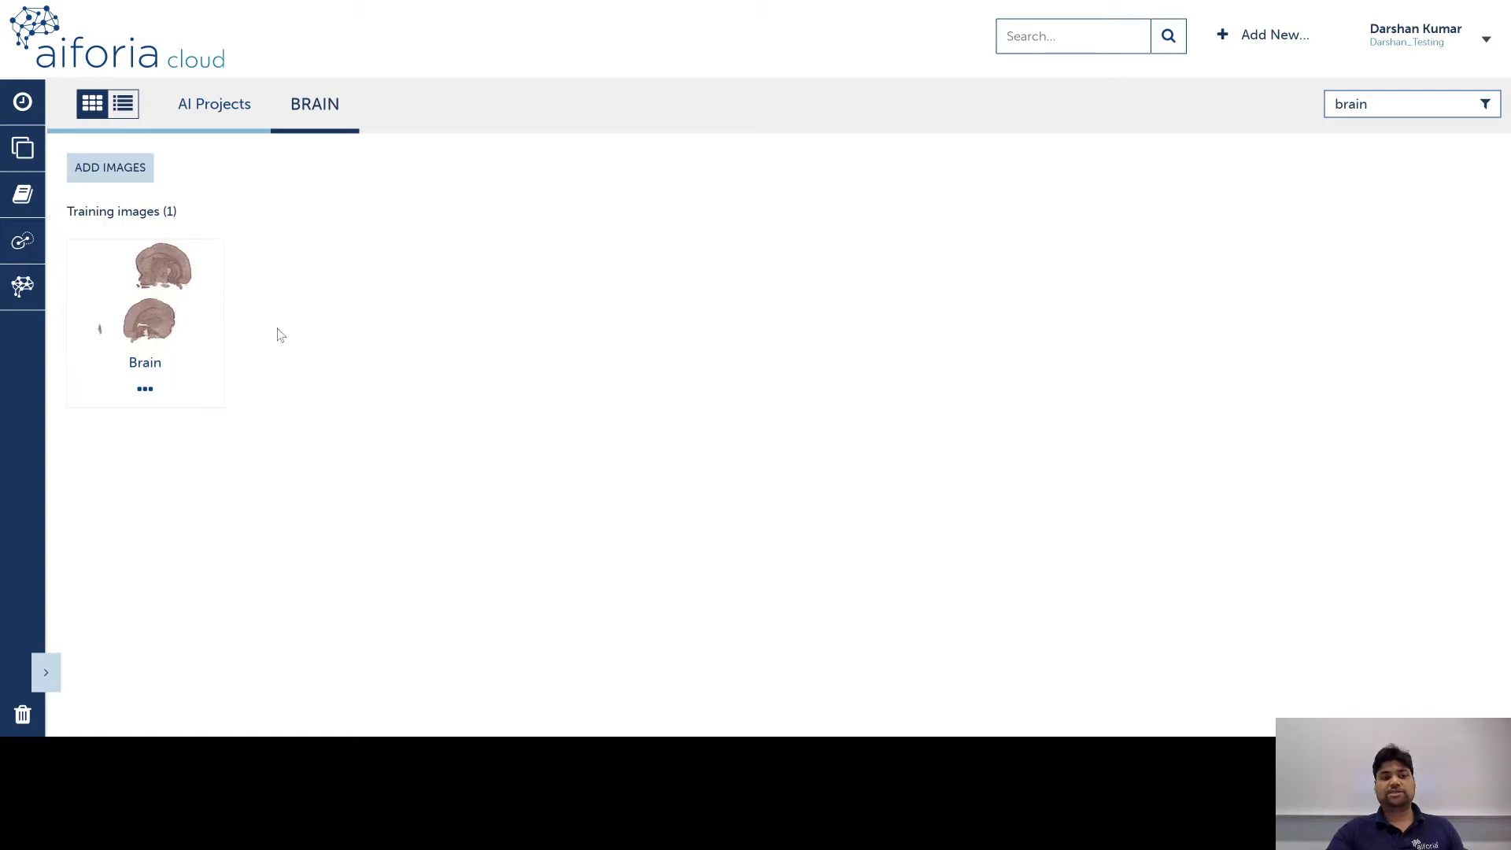
Step: Open the Brain training image in Aiforia Create with annotations hidden, and zoom in
click(160, 328)
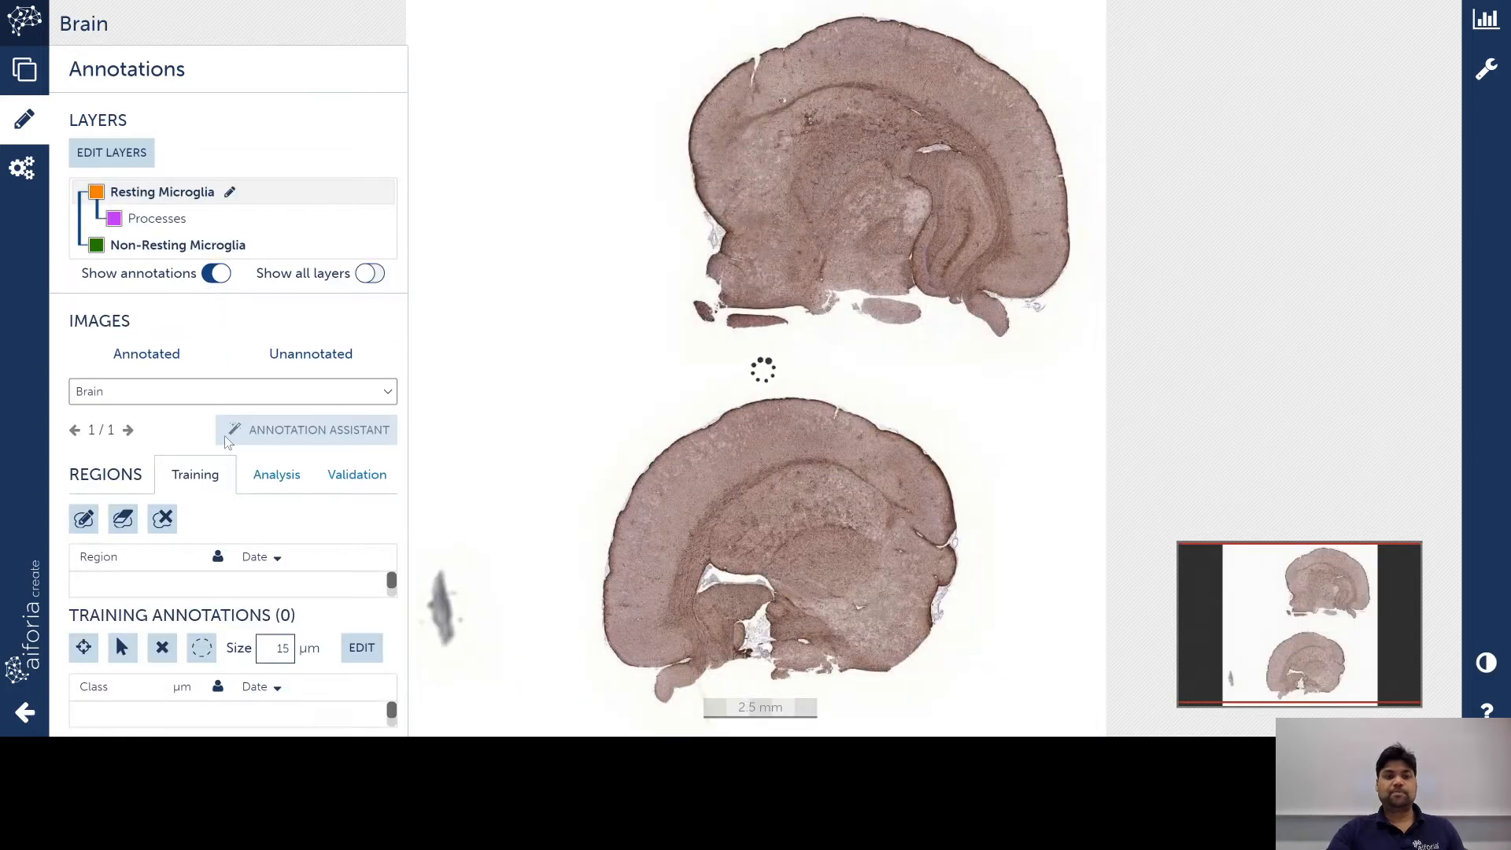
click(216, 273)
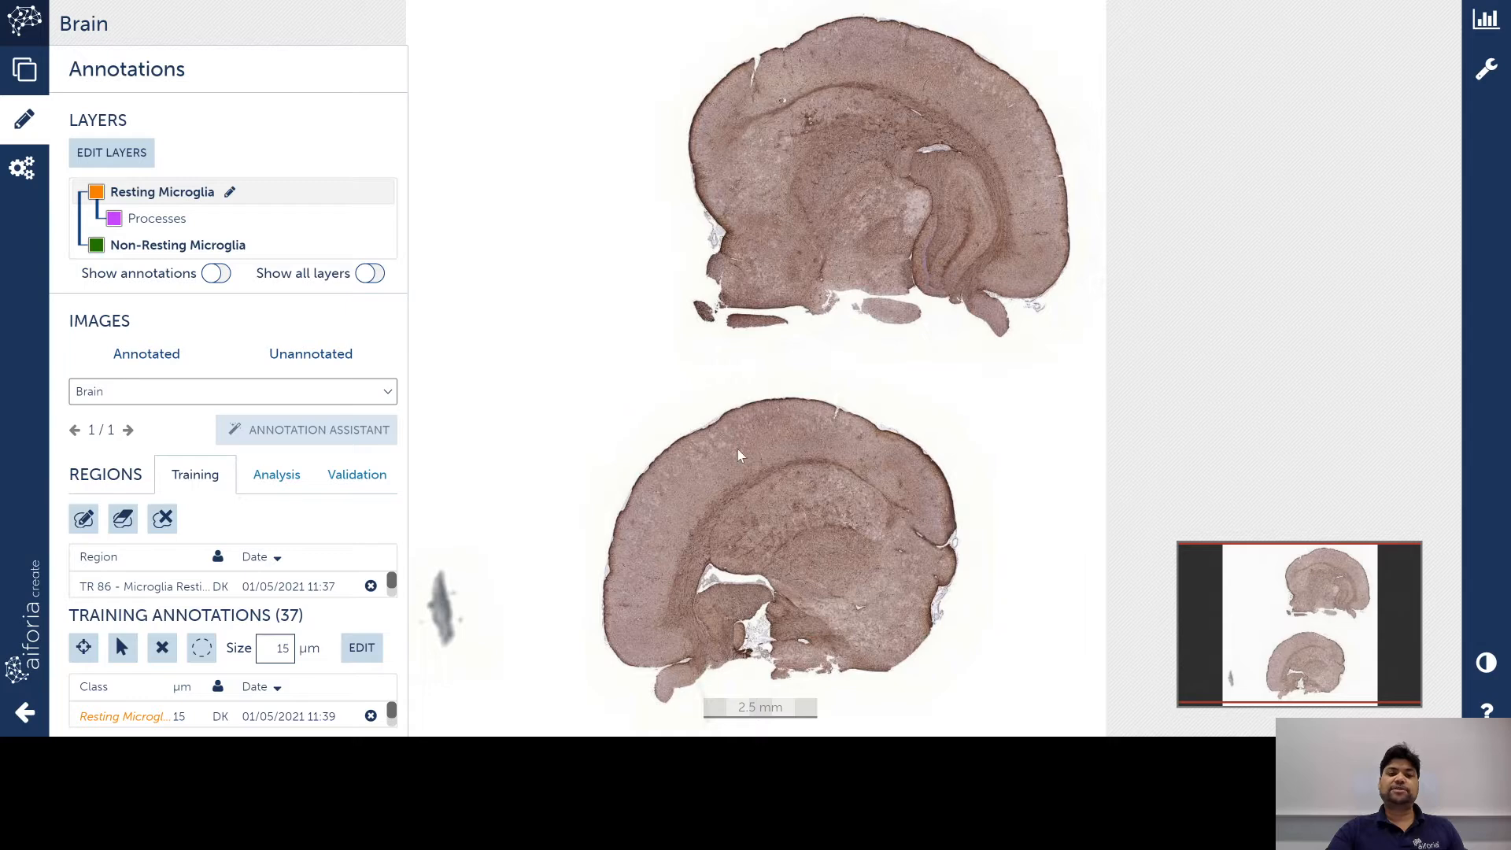
drag(804, 460, 792, 590)
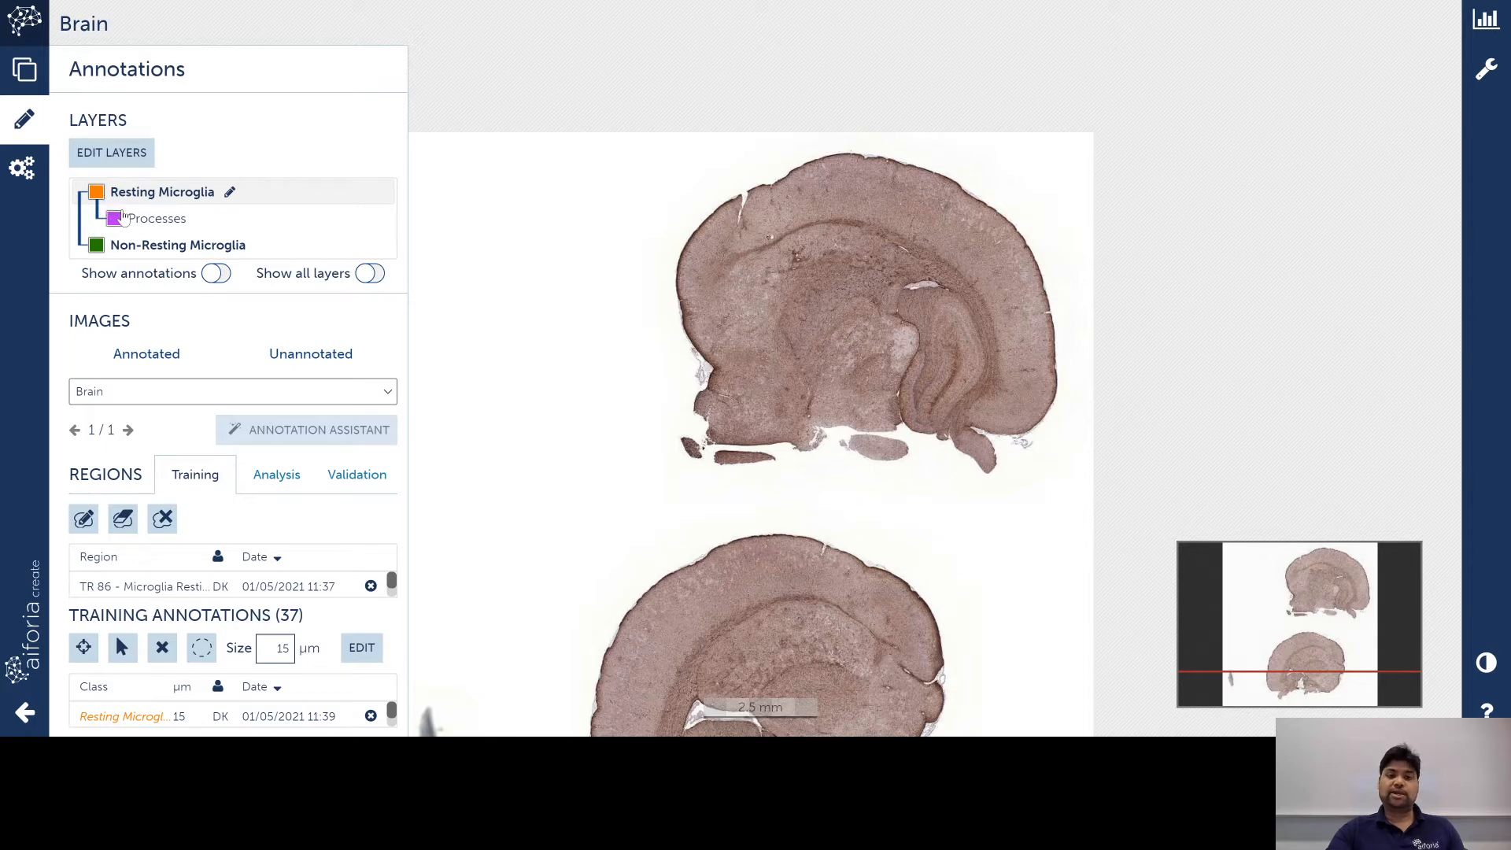
scroll(848, 532, up, 1)
scroll(848, 532, up, 5)
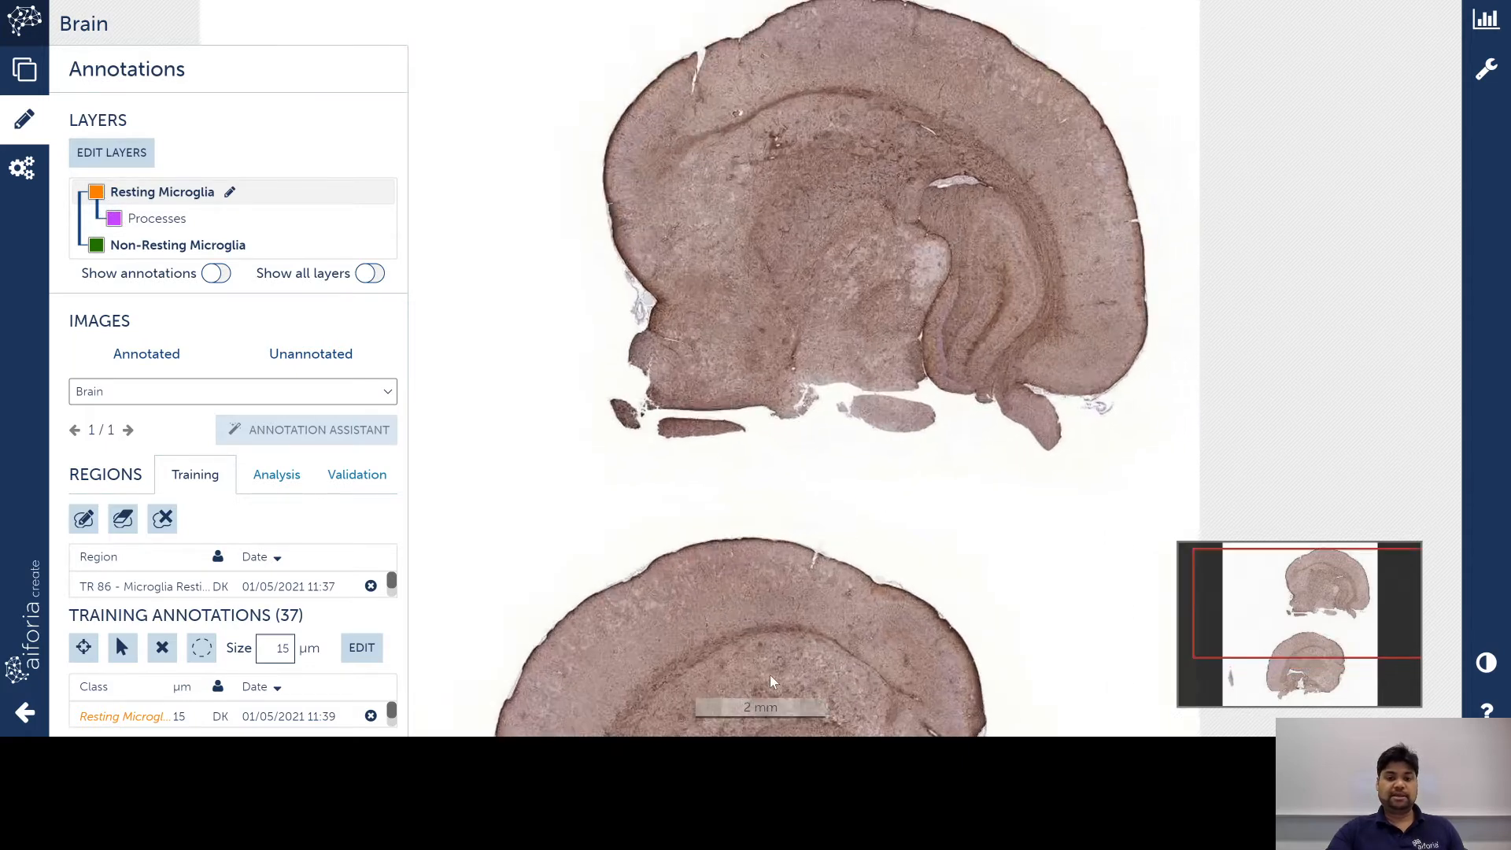
scroll(815, 447, up, 5)
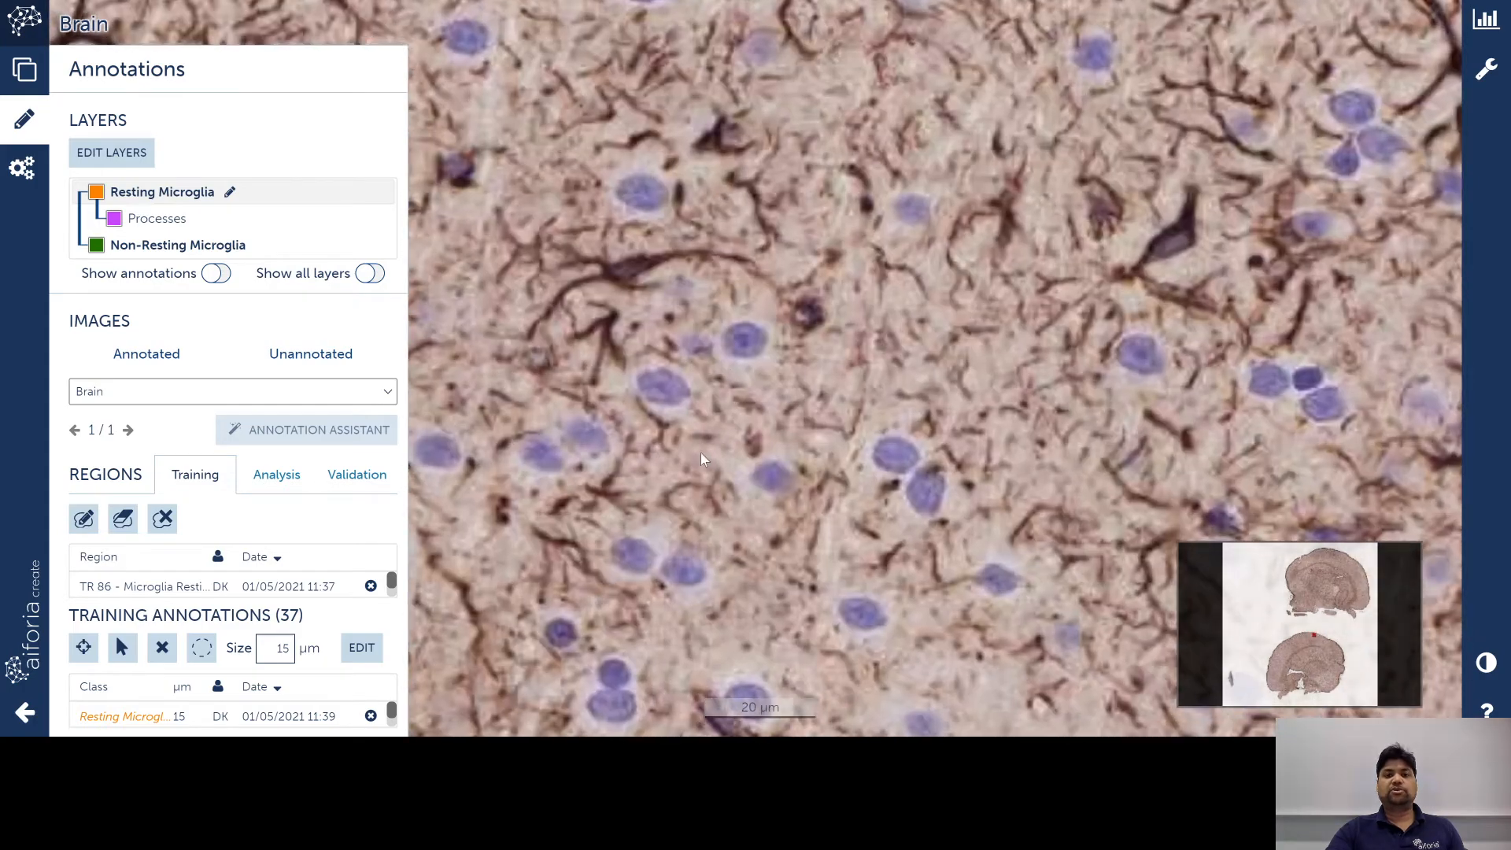
Step: Pan and zoom further onto a single branched microglia cell
drag(700, 452, 678, 577)
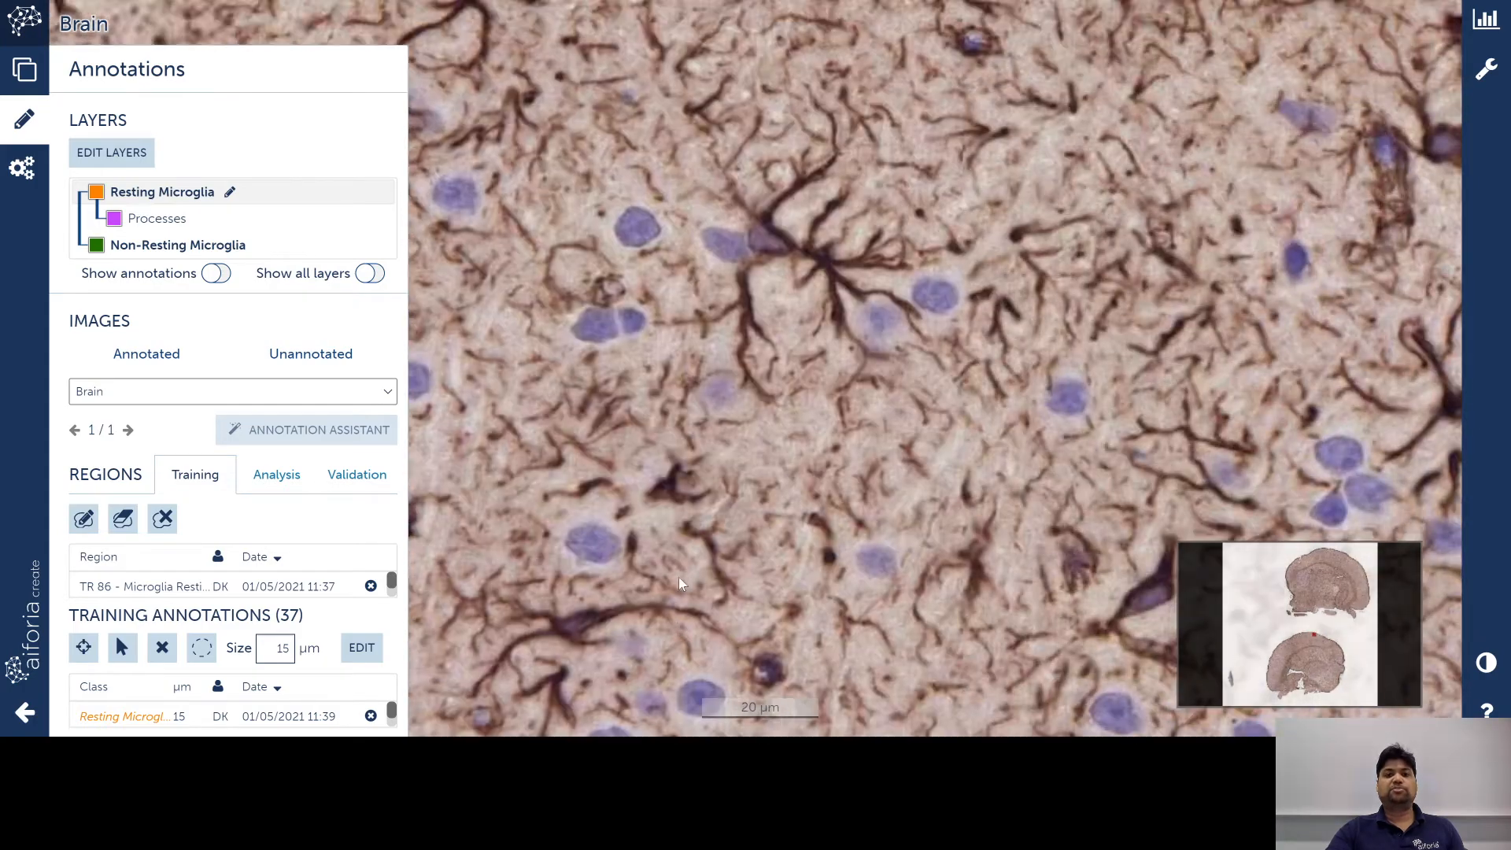
drag(692, 419, 790, 523)
drag(1023, 314, 1053, 540)
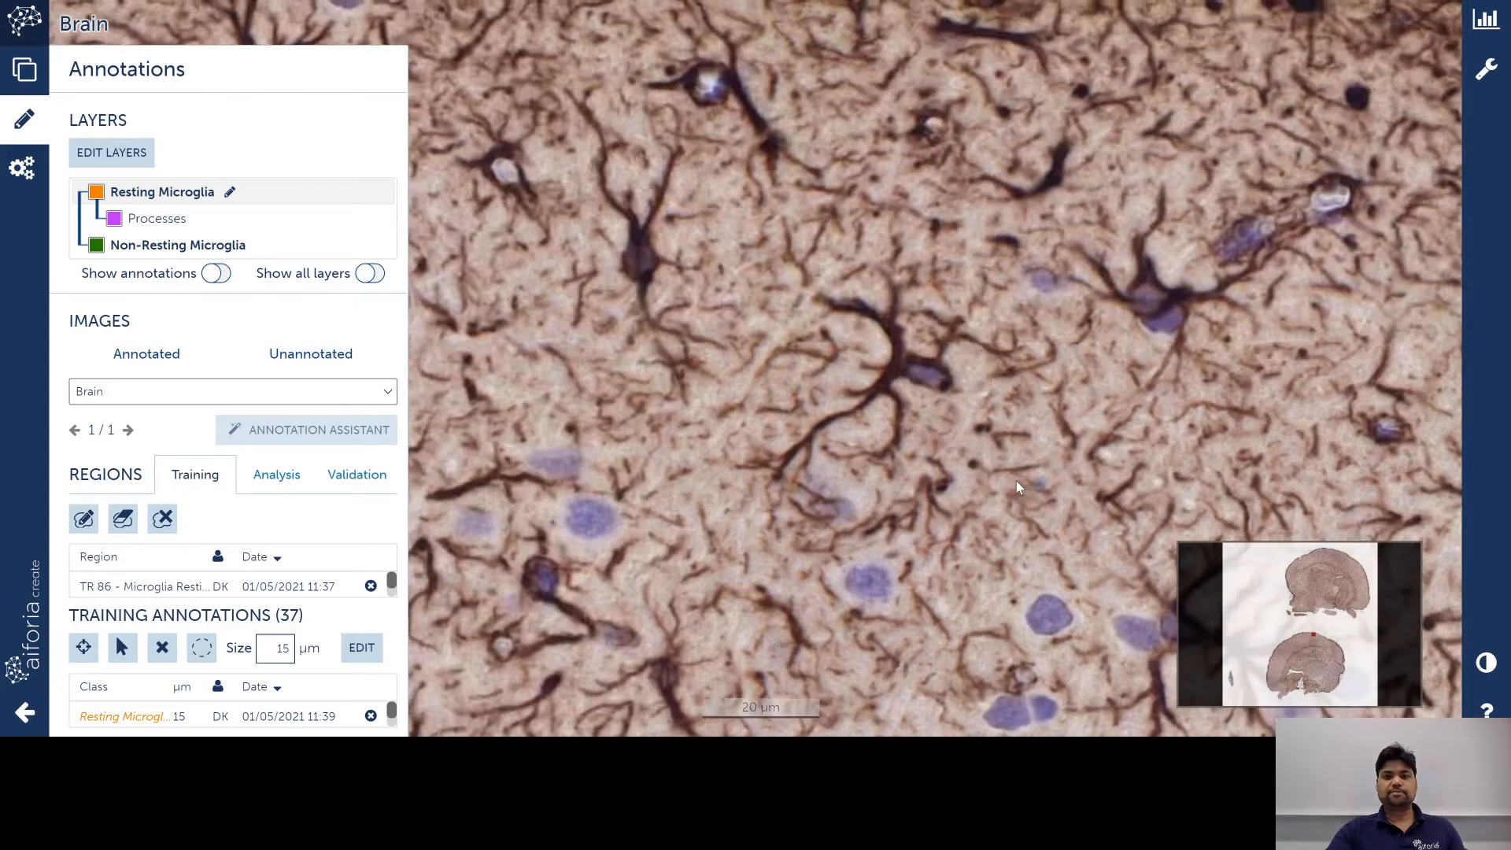
scroll(946, 464, up, 3)
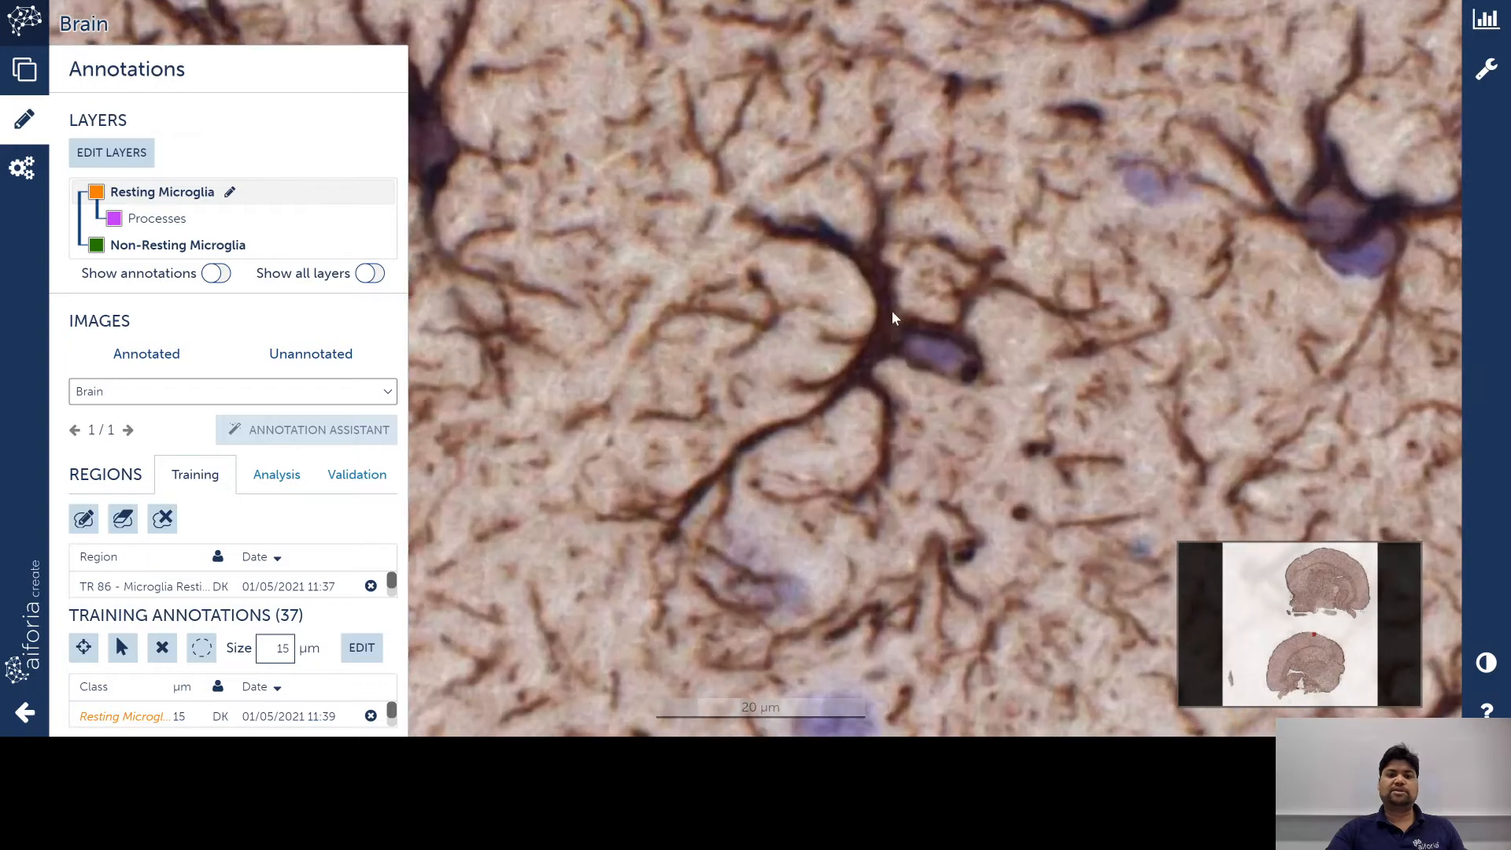
scroll(897, 315, up, 2)
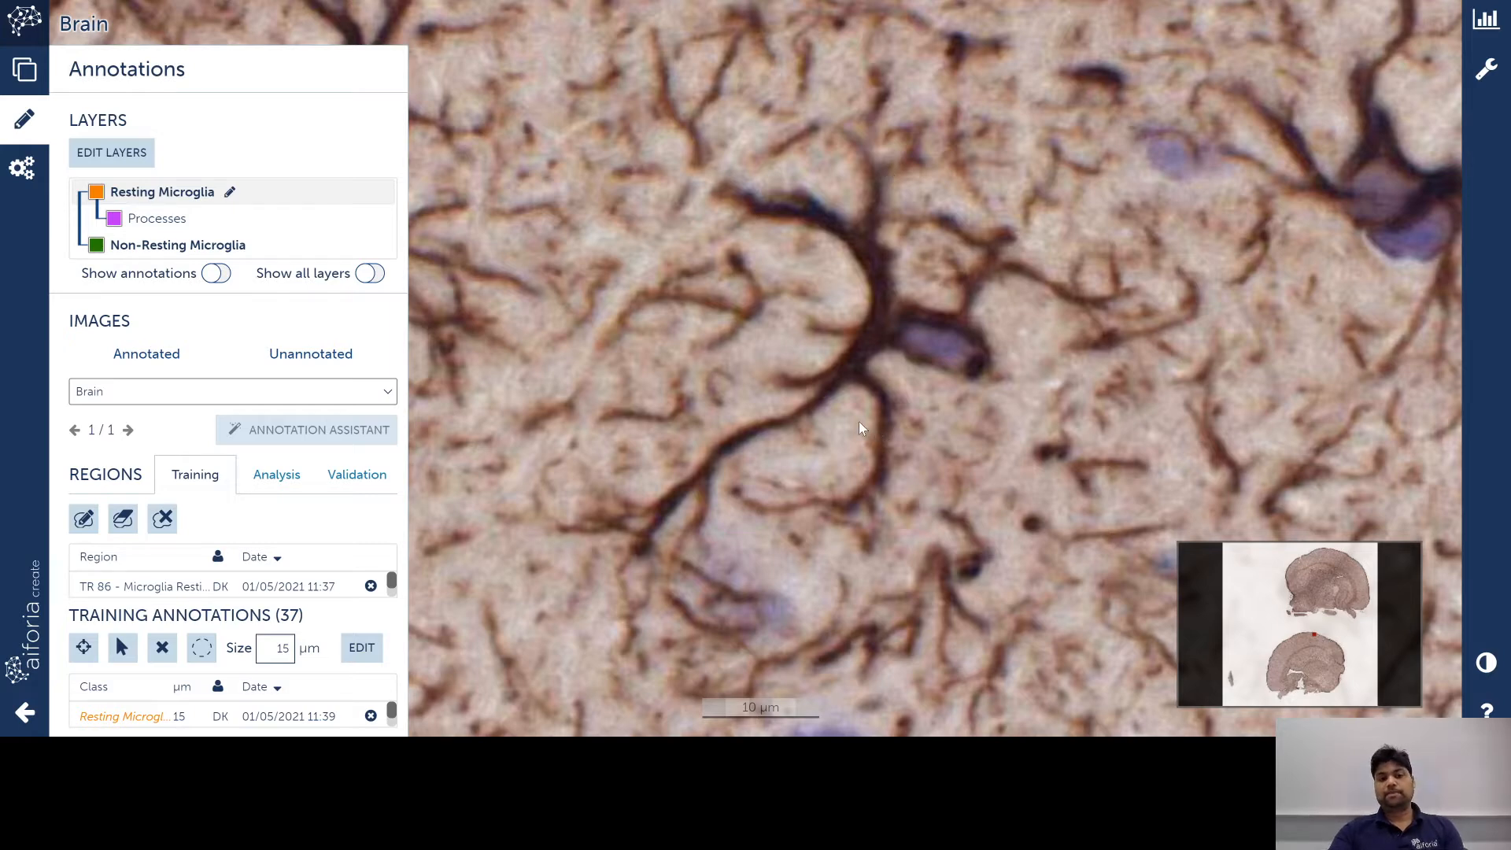
click(116, 163)
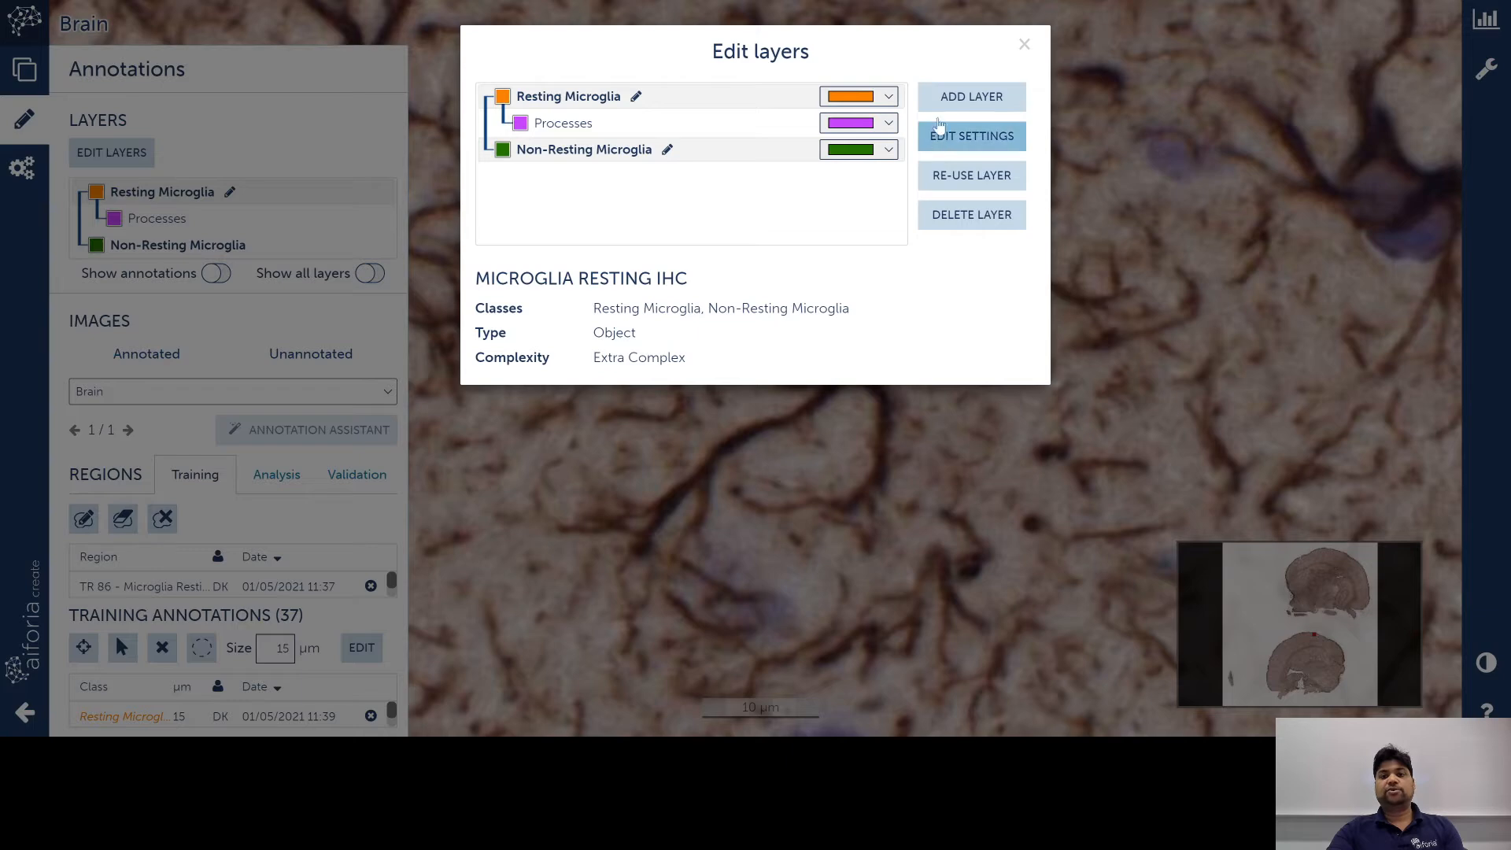
click(944, 100)
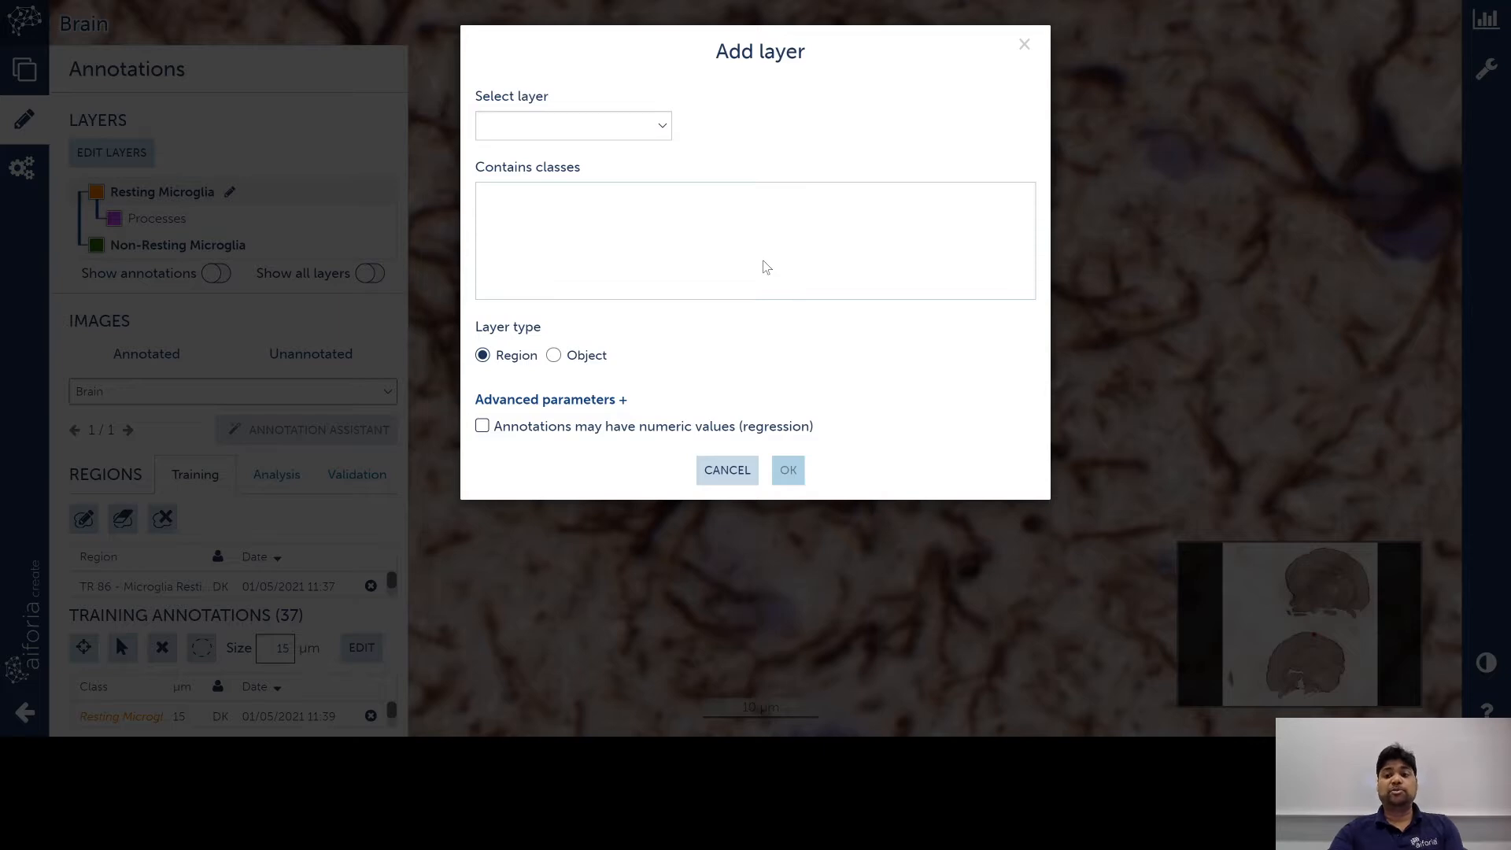
click(727, 472)
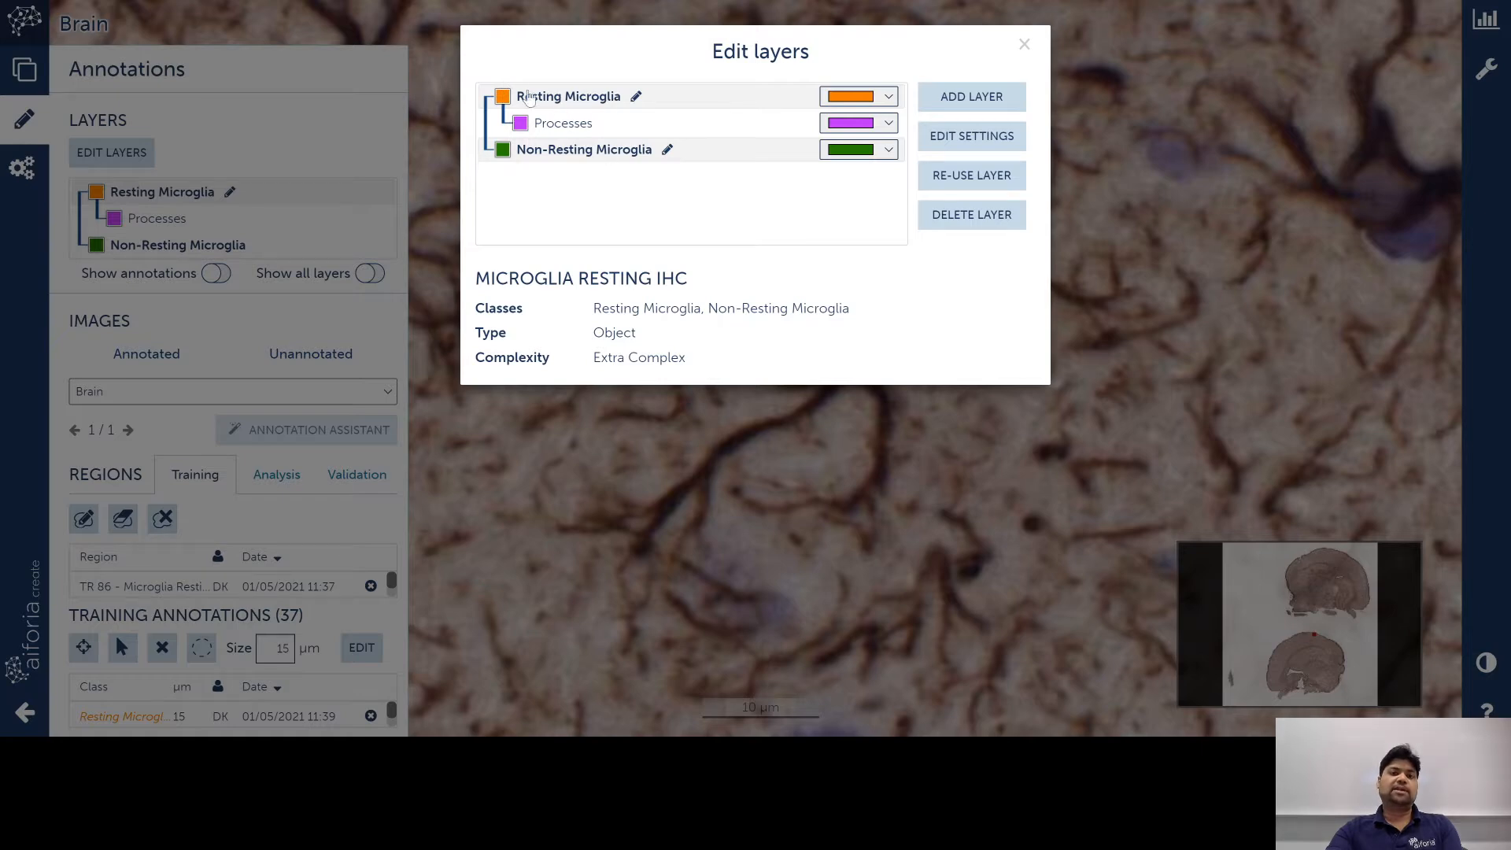
click(548, 126)
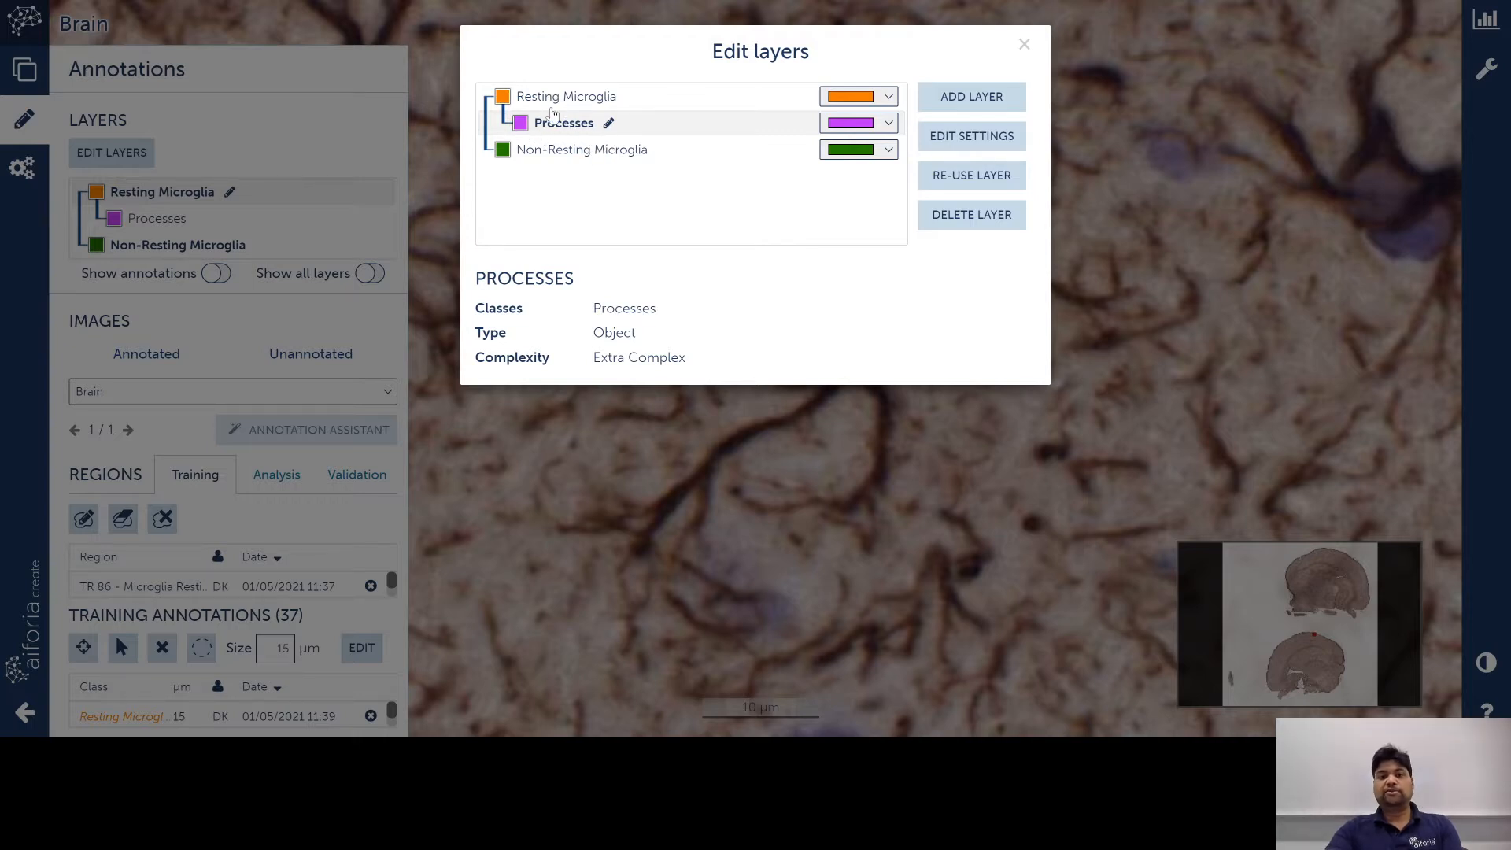
click(562, 150)
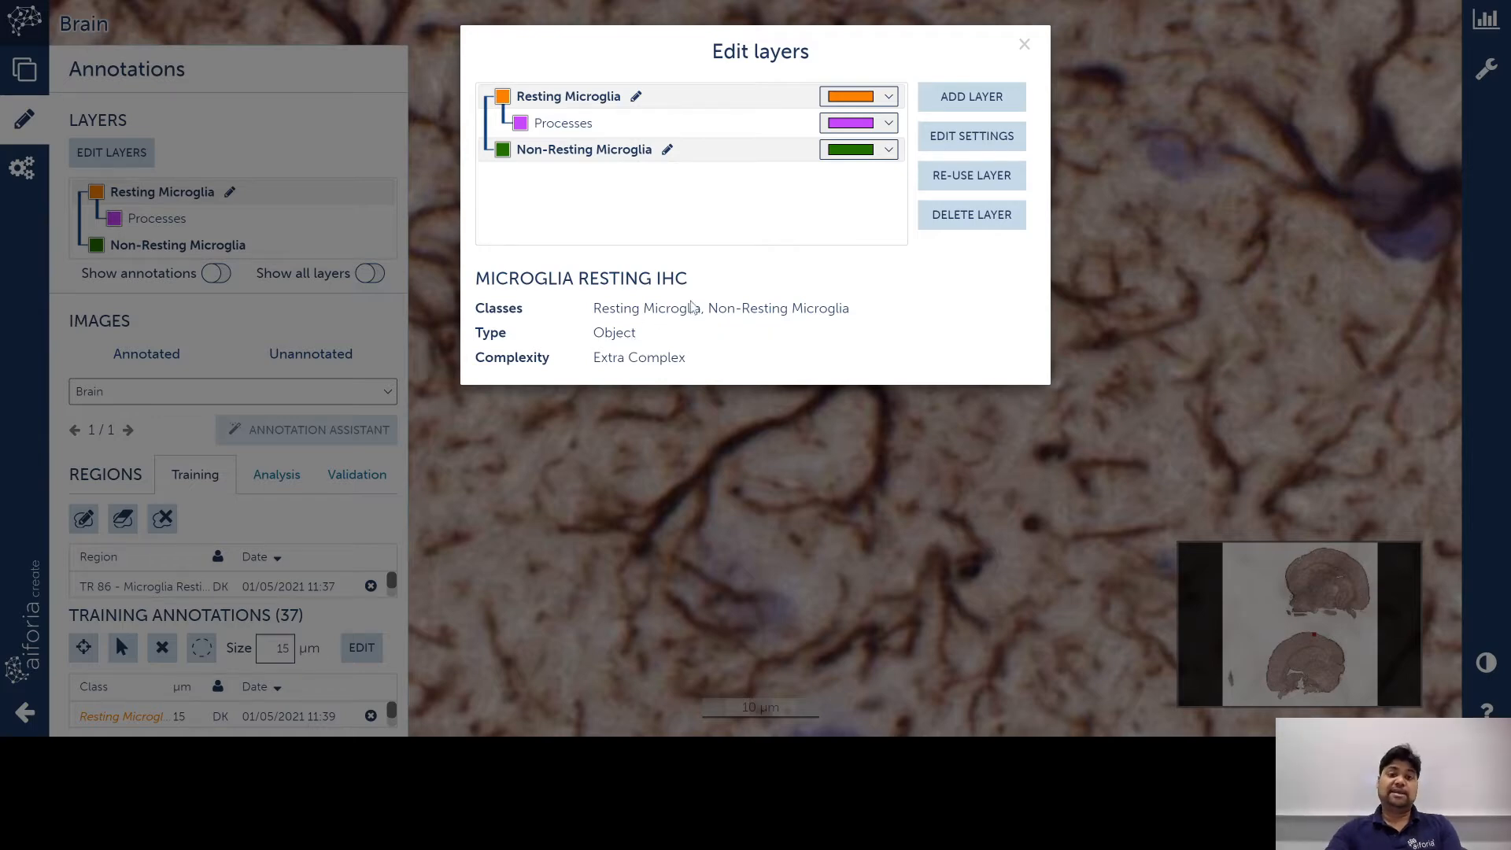
click(1023, 45)
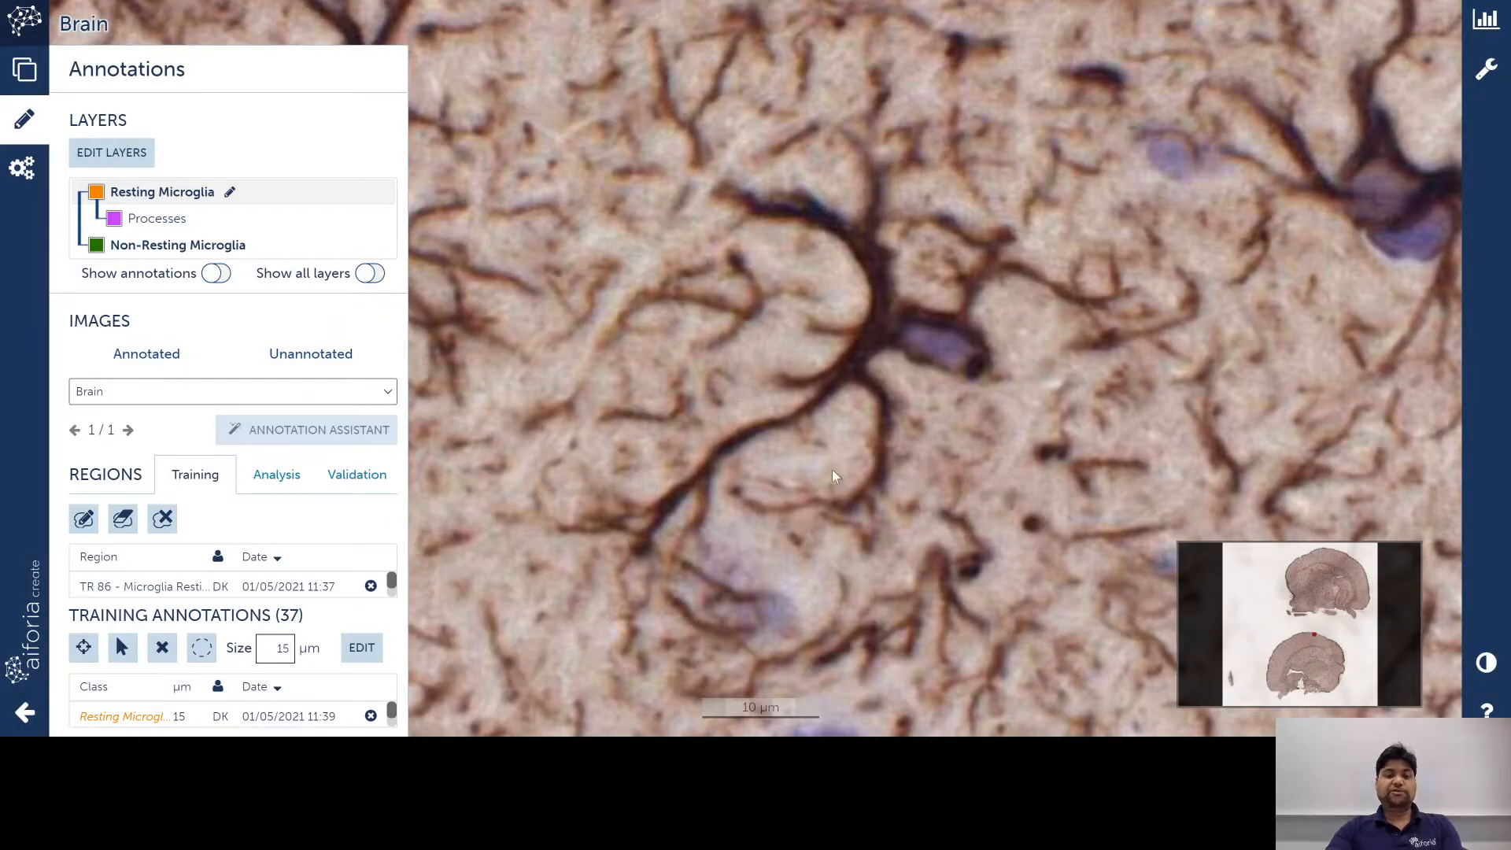
Step: Draw a training region around the microglia cell
drag(833, 469, 834, 446)
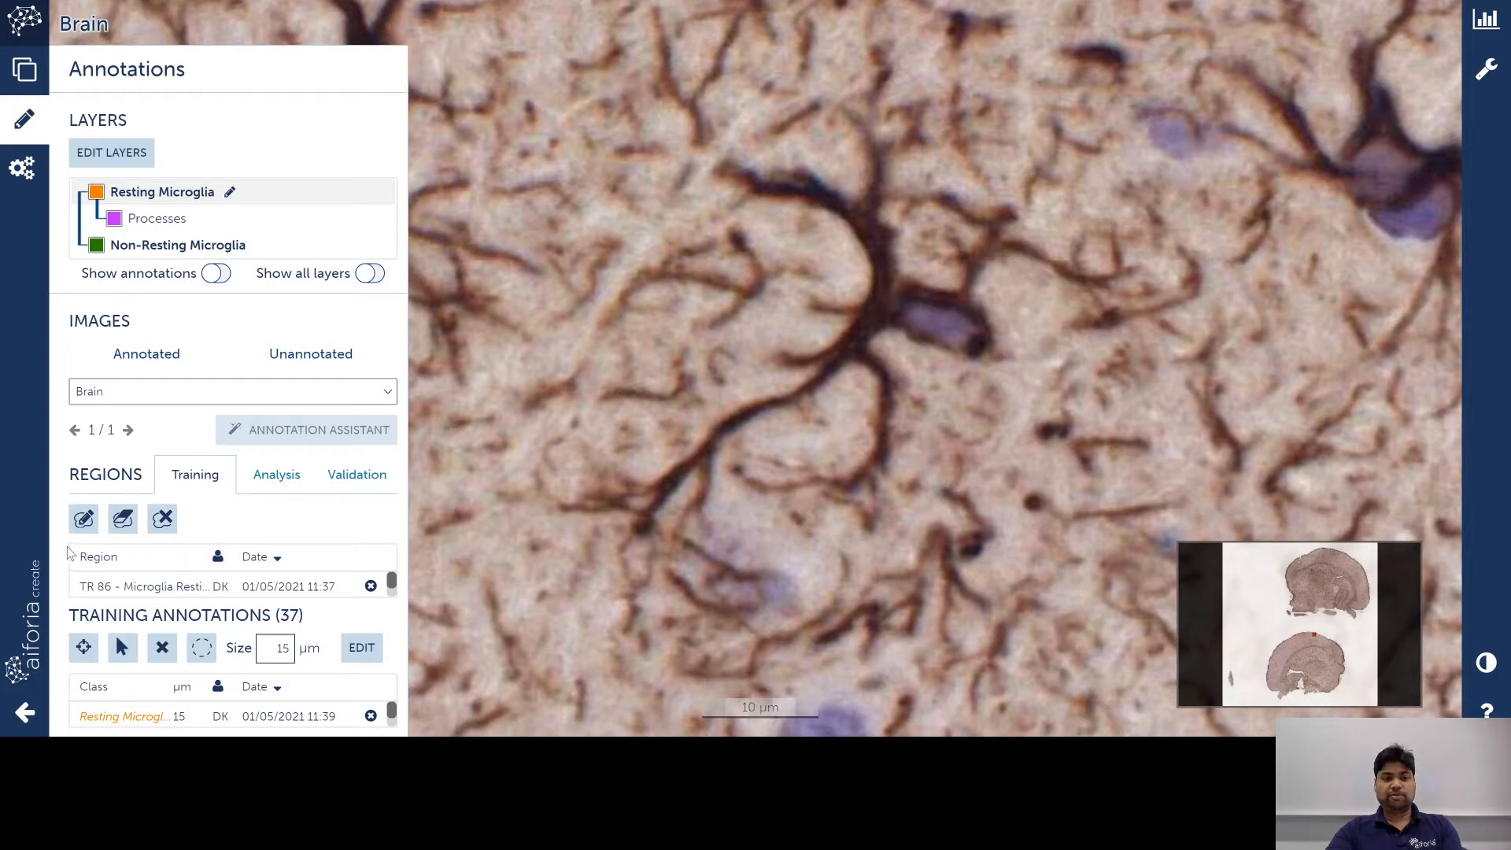
click(84, 518)
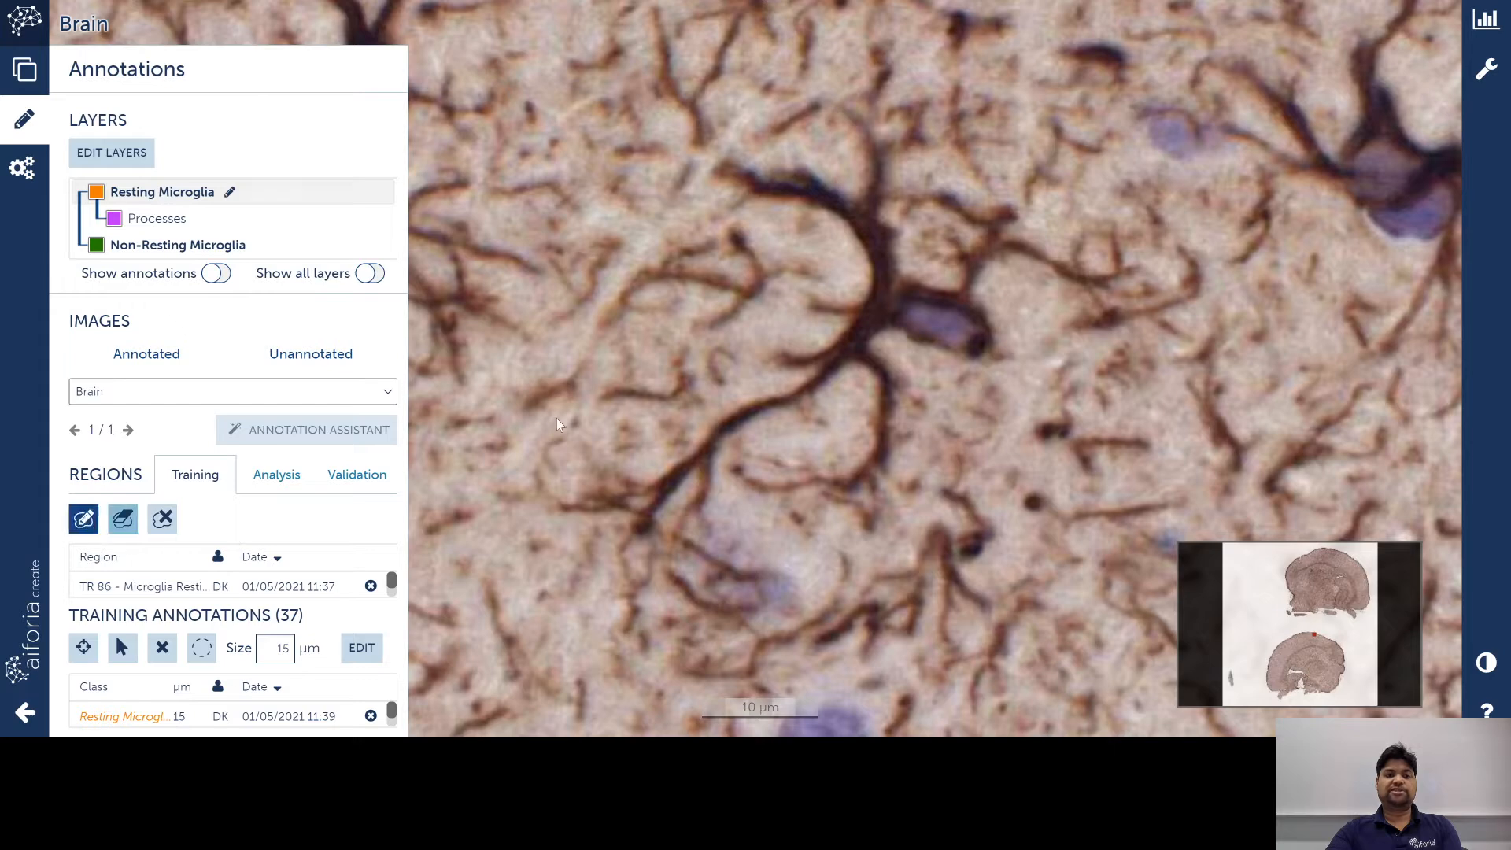
mouse_move(739, 63)
mouse_down()
mouse_move(517, 375)
mouse_move(602, 616)
mouse_move(823, 579)
mouse_move(974, 493)
mouse_move(1116, 291)
mouse_move(980, 106)
mouse_move(876, 143)
mouse_up()
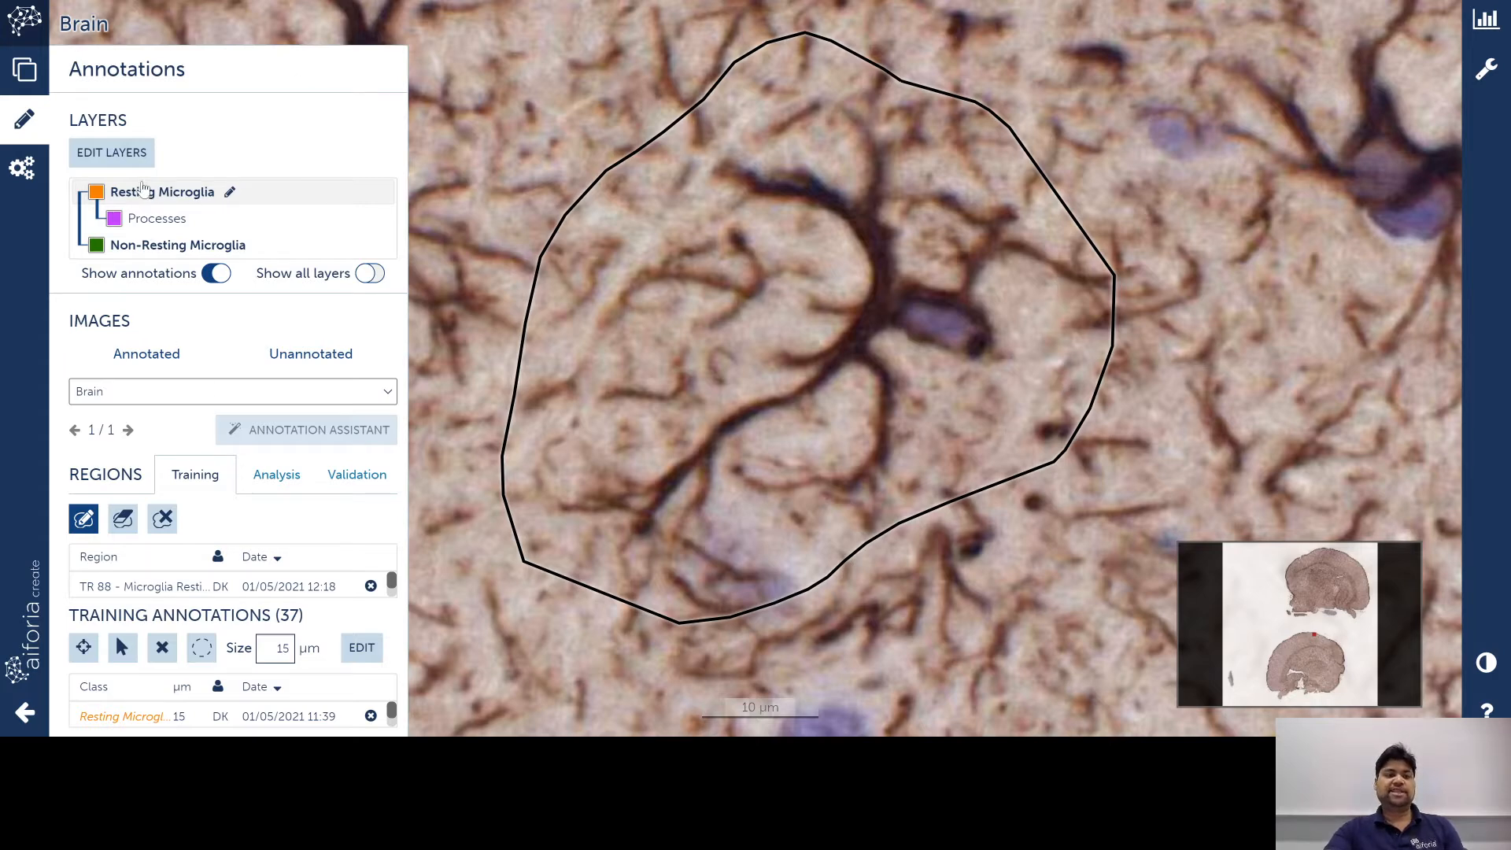
Step: Mark the cell body with an orange Resting Microglia circle
click(82, 649)
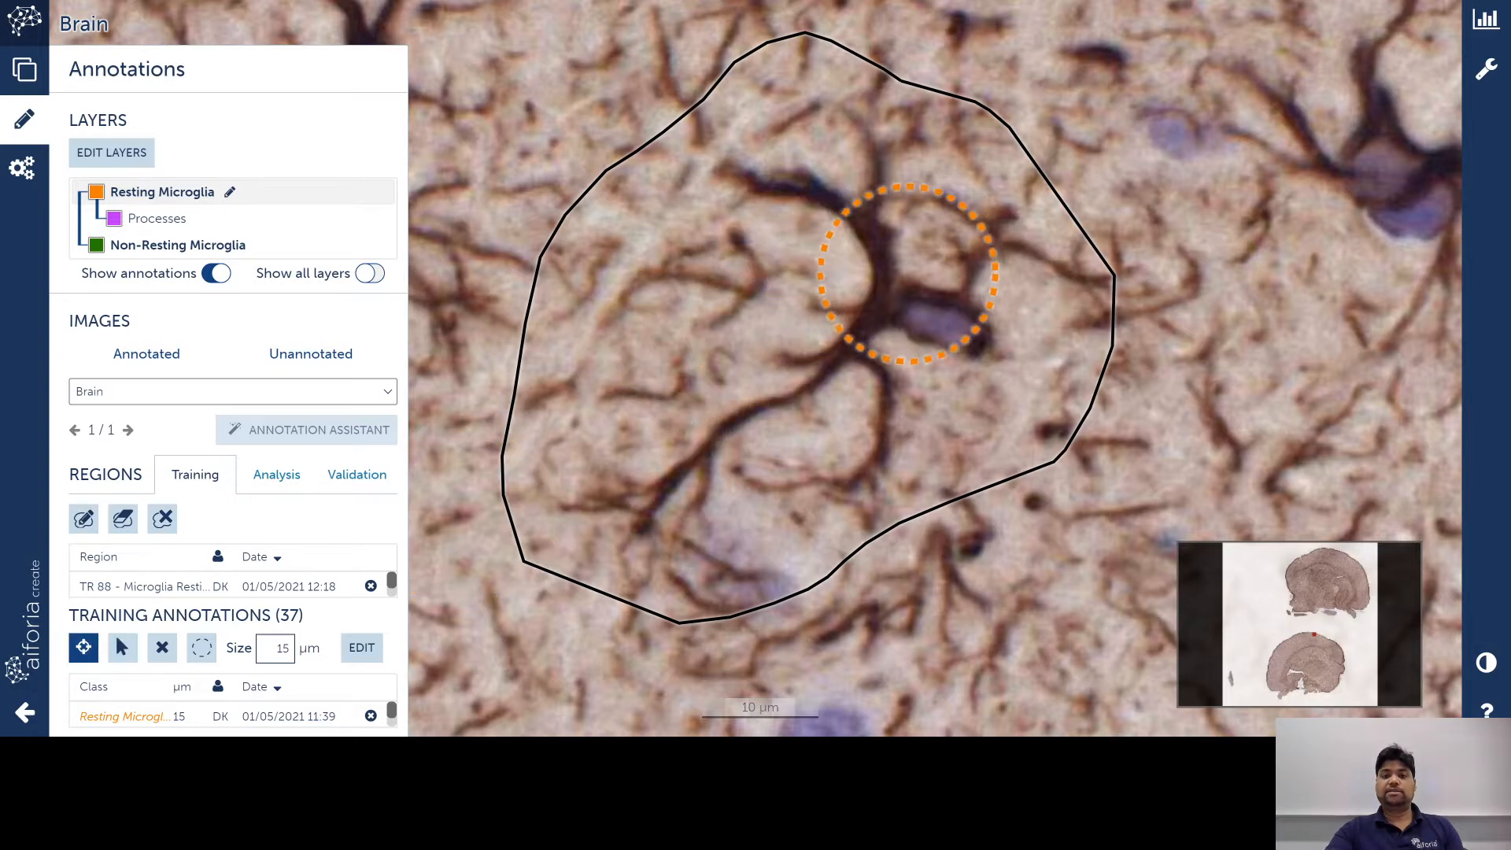
click(909, 318)
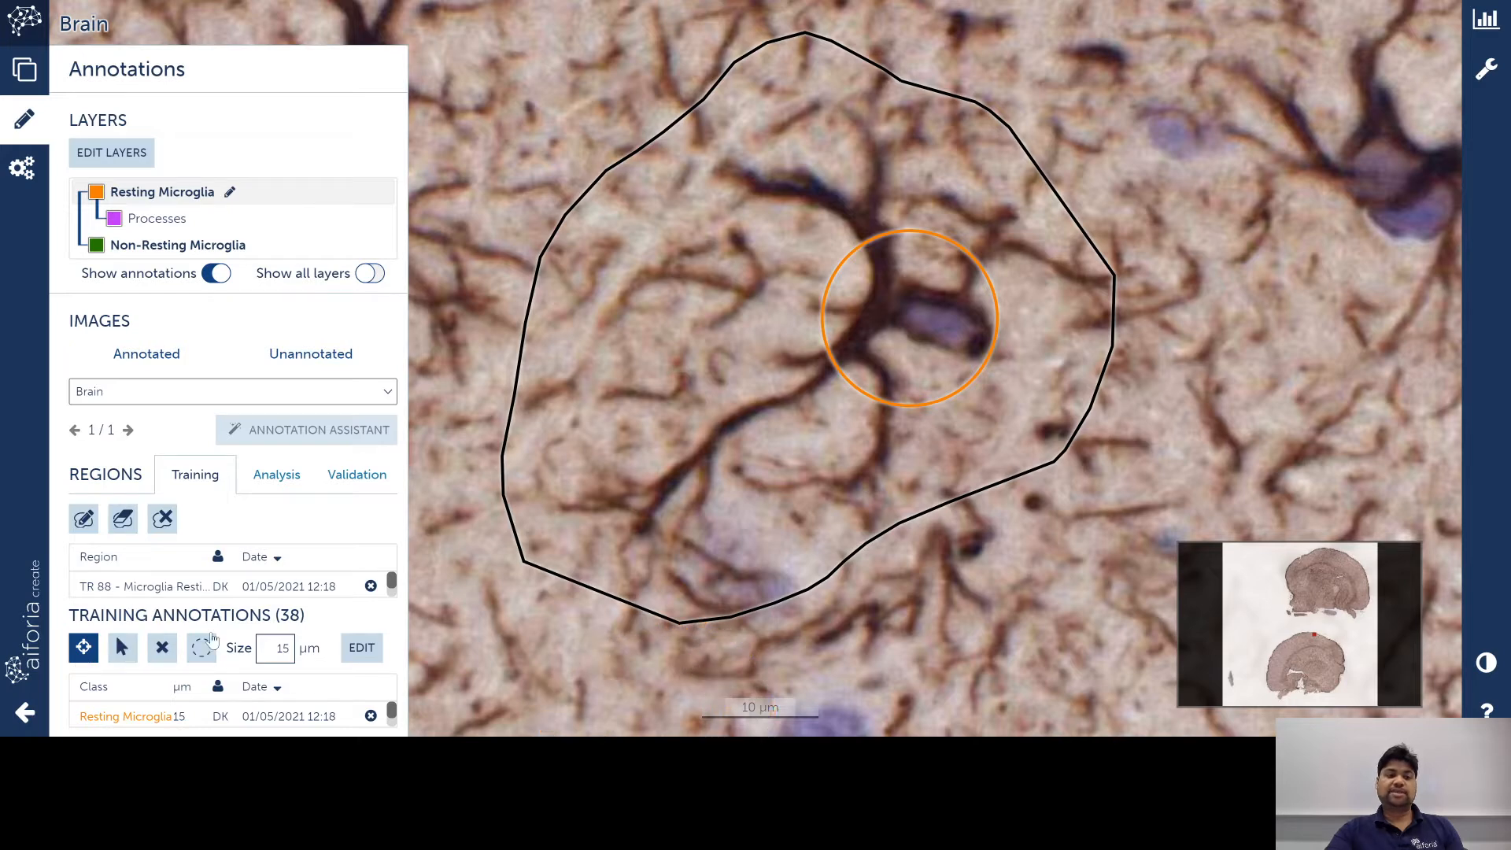
click(83, 651)
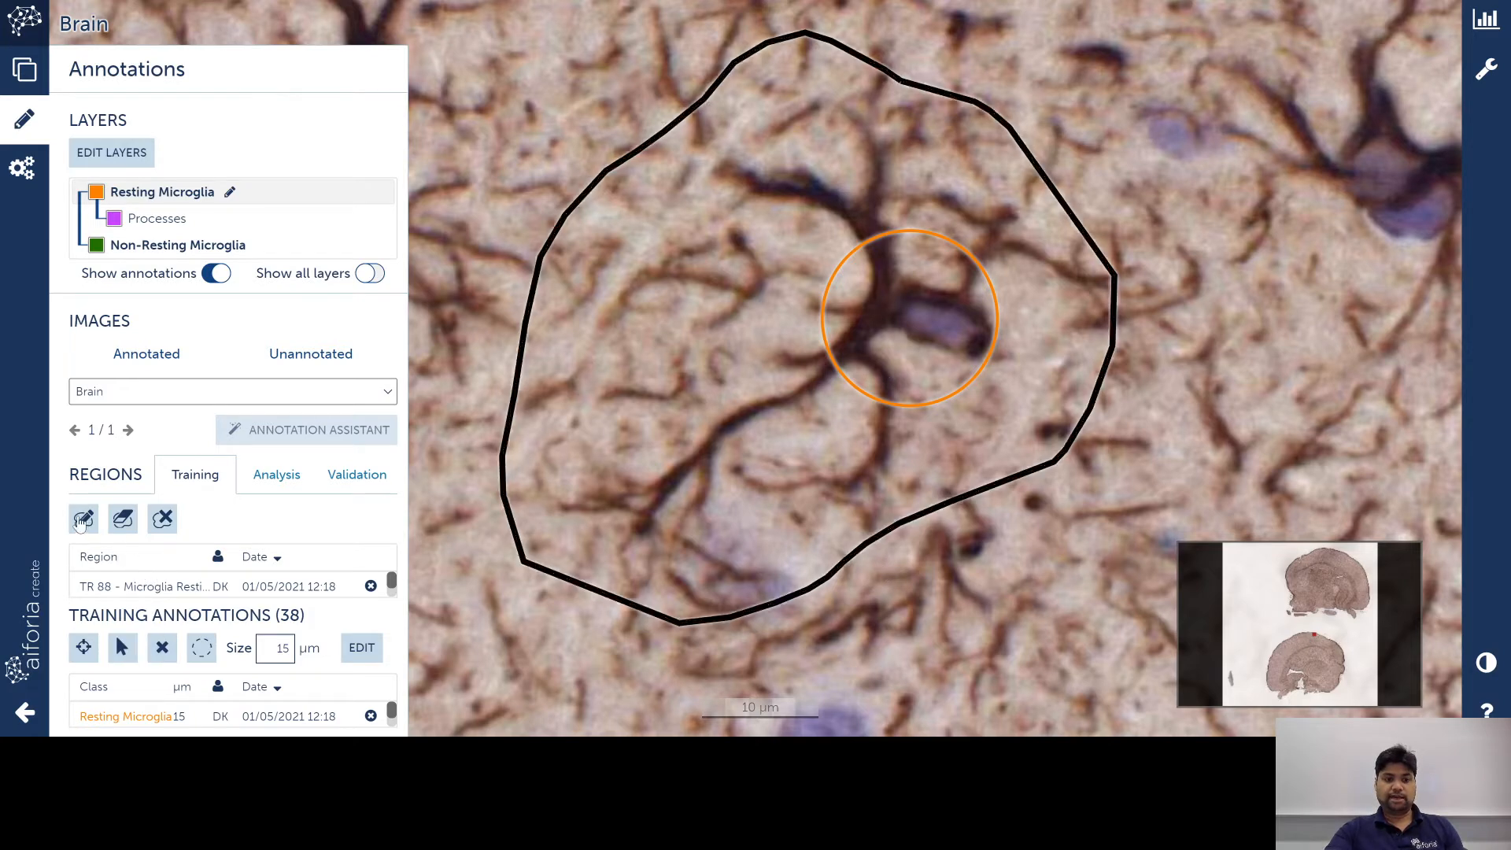
Step: Redraw the region's lower boundary and extend it around the upper right
click(83, 519)
mouse_move(542, 560)
mouse_down()
mouse_move(565, 617)
mouse_move(790, 677)
mouse_move(940, 525)
mouse_move(939, 505)
mouse_up()
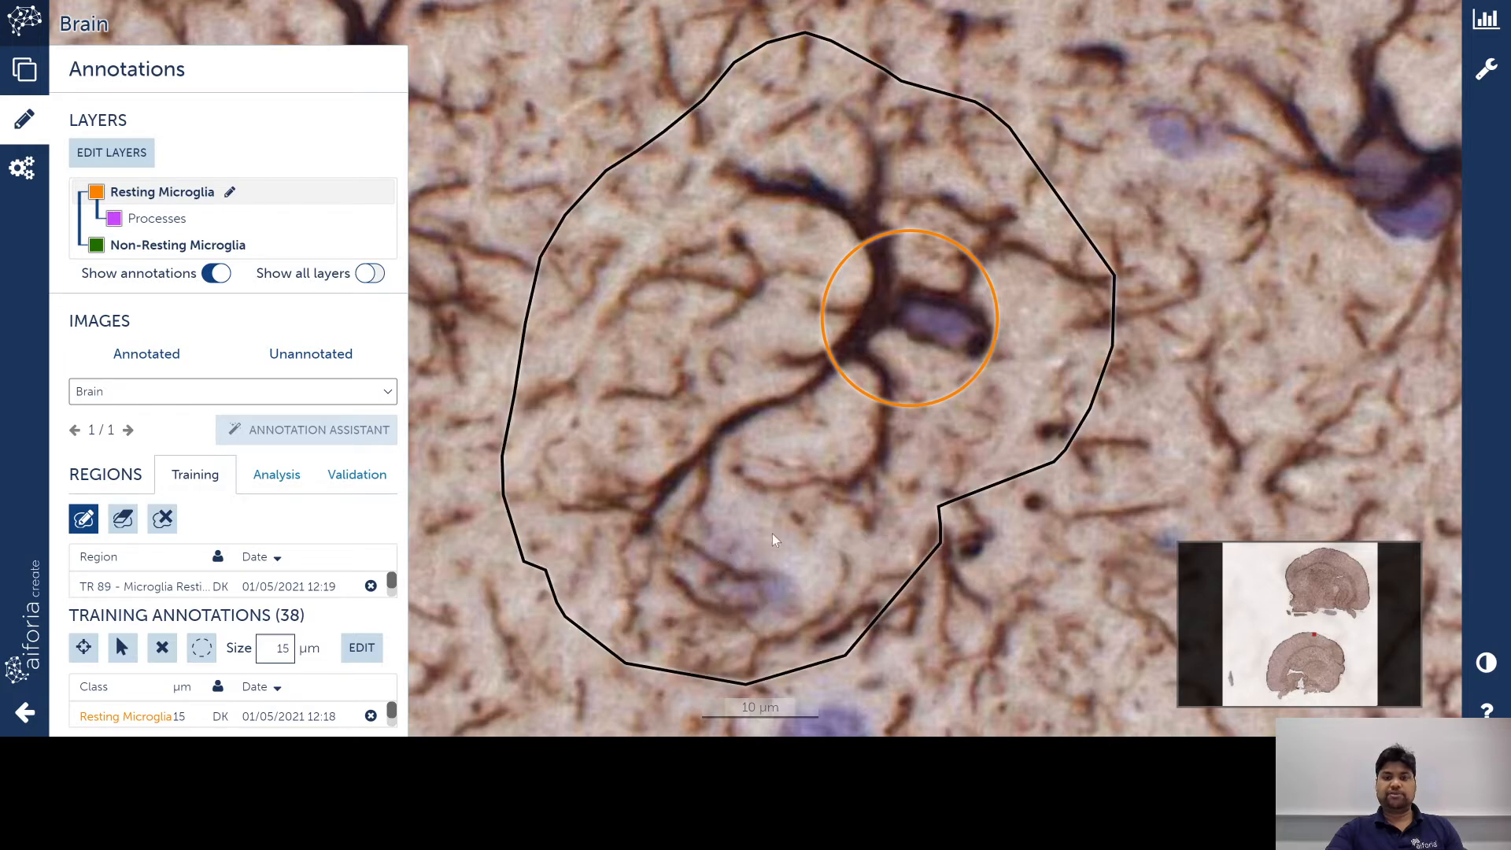
mouse_move(1215, 198)
mouse_down()
mouse_move(1258, 60)
mouse_move(999, 93)
mouse_move(982, 119)
mouse_up()
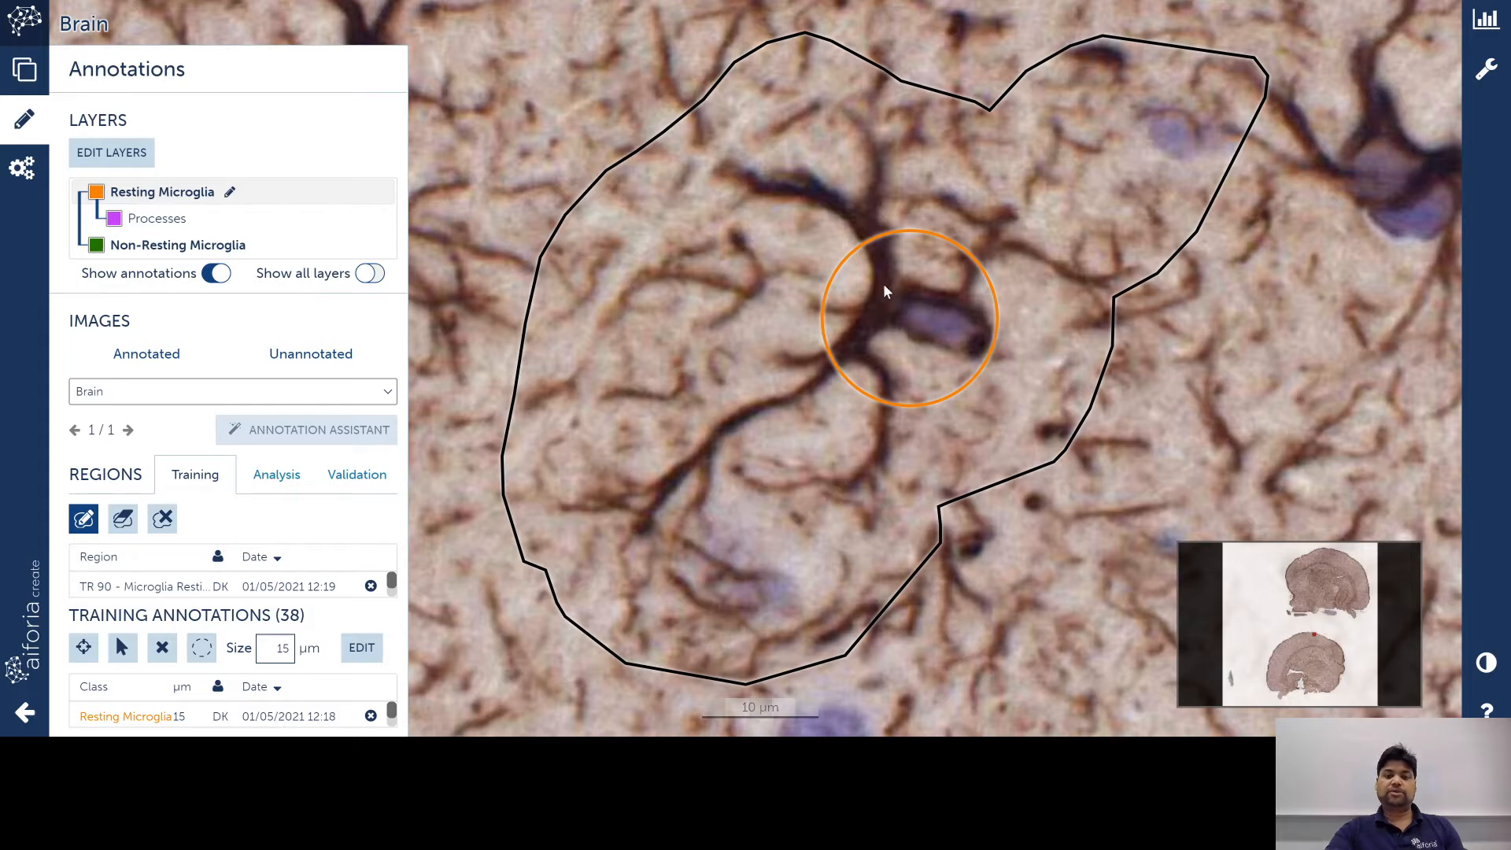
Step: On the Processes layer, mark three cell branches with 10 µm Processes circles
click(155, 220)
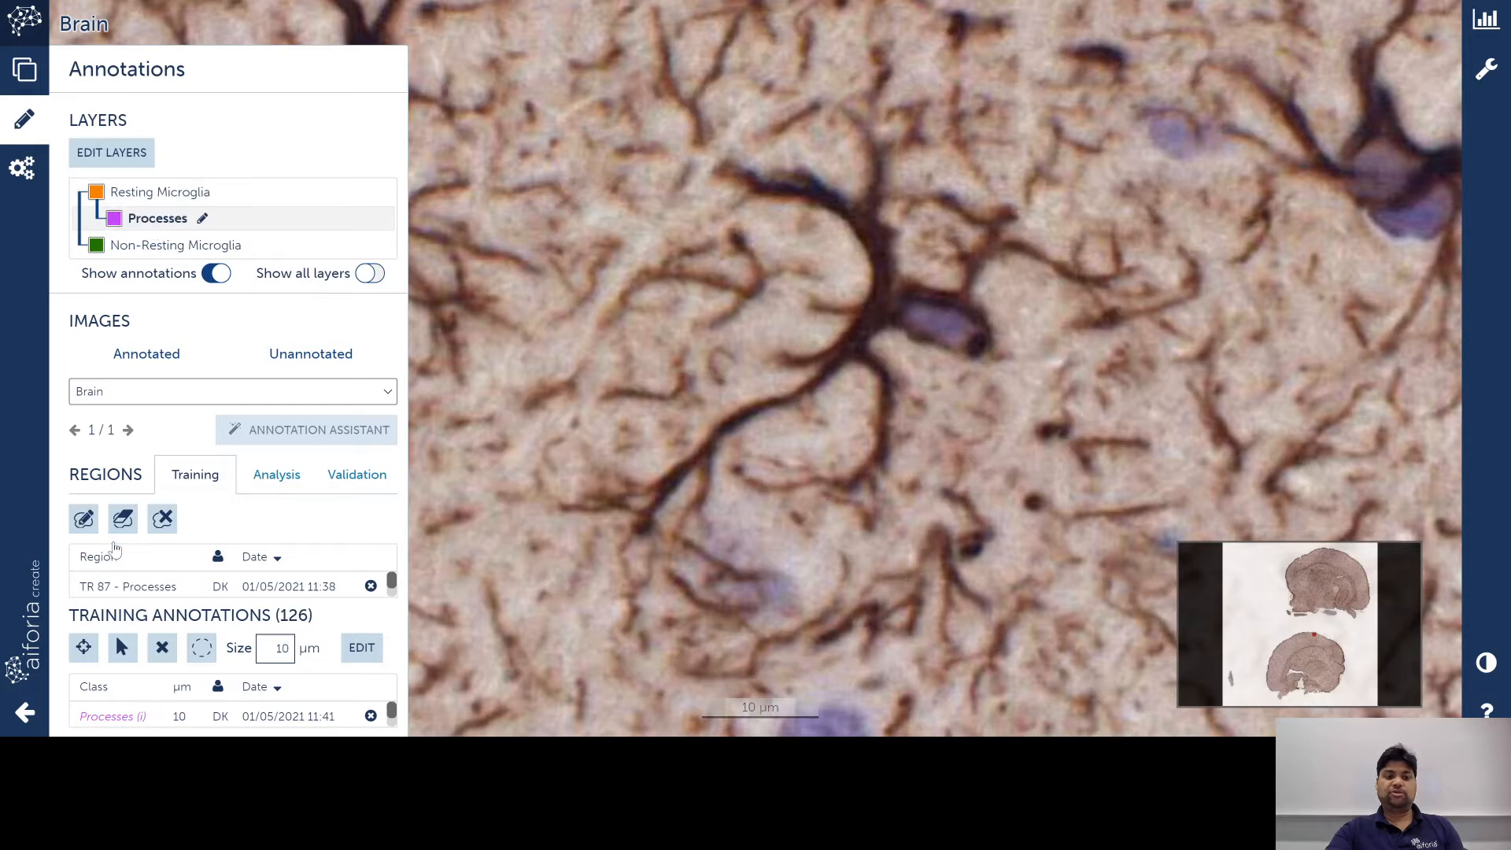
click(83, 647)
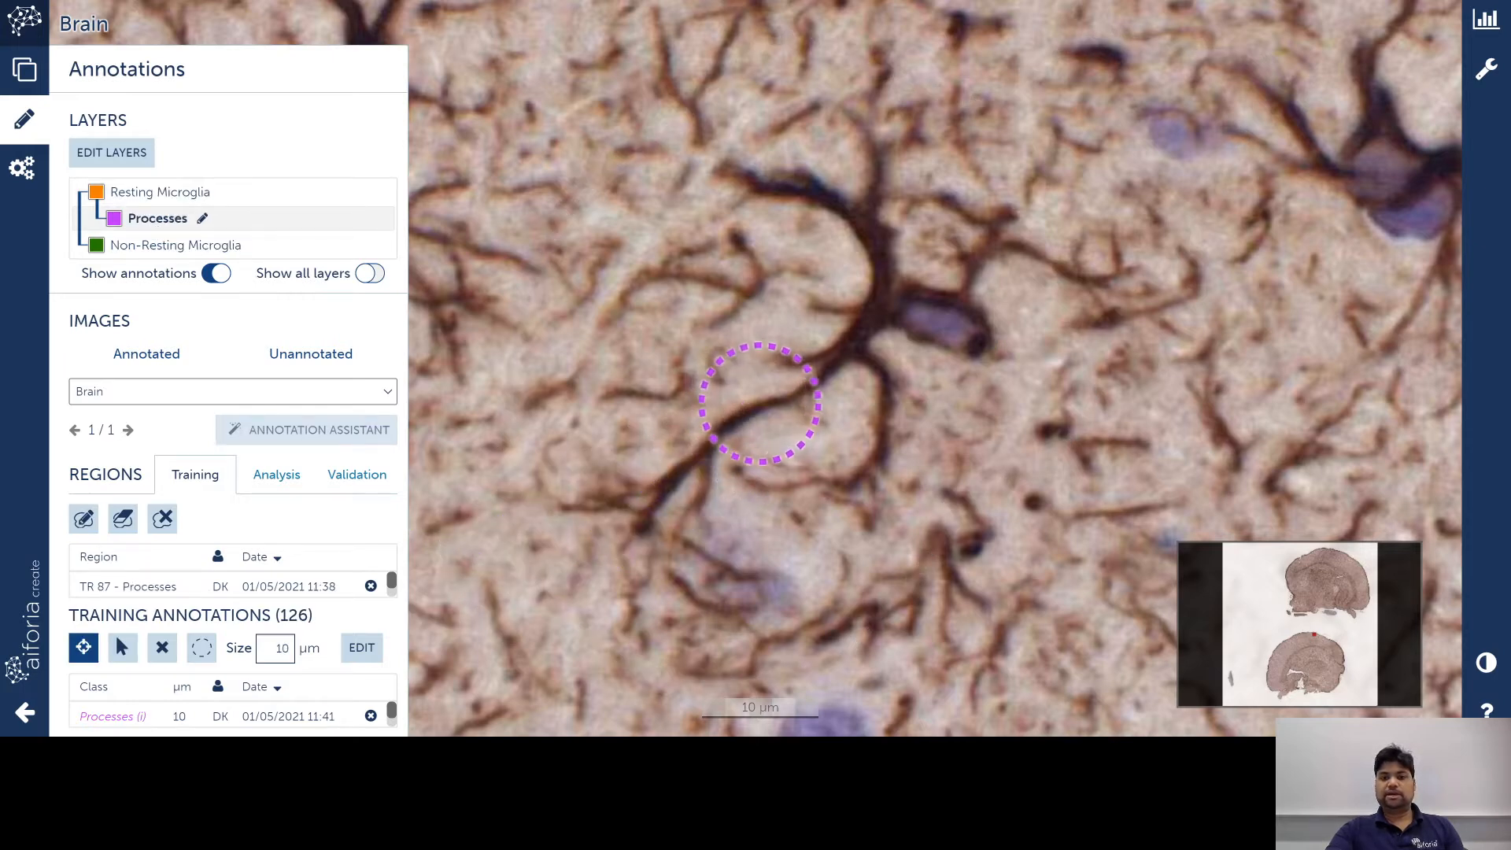
click(746, 403)
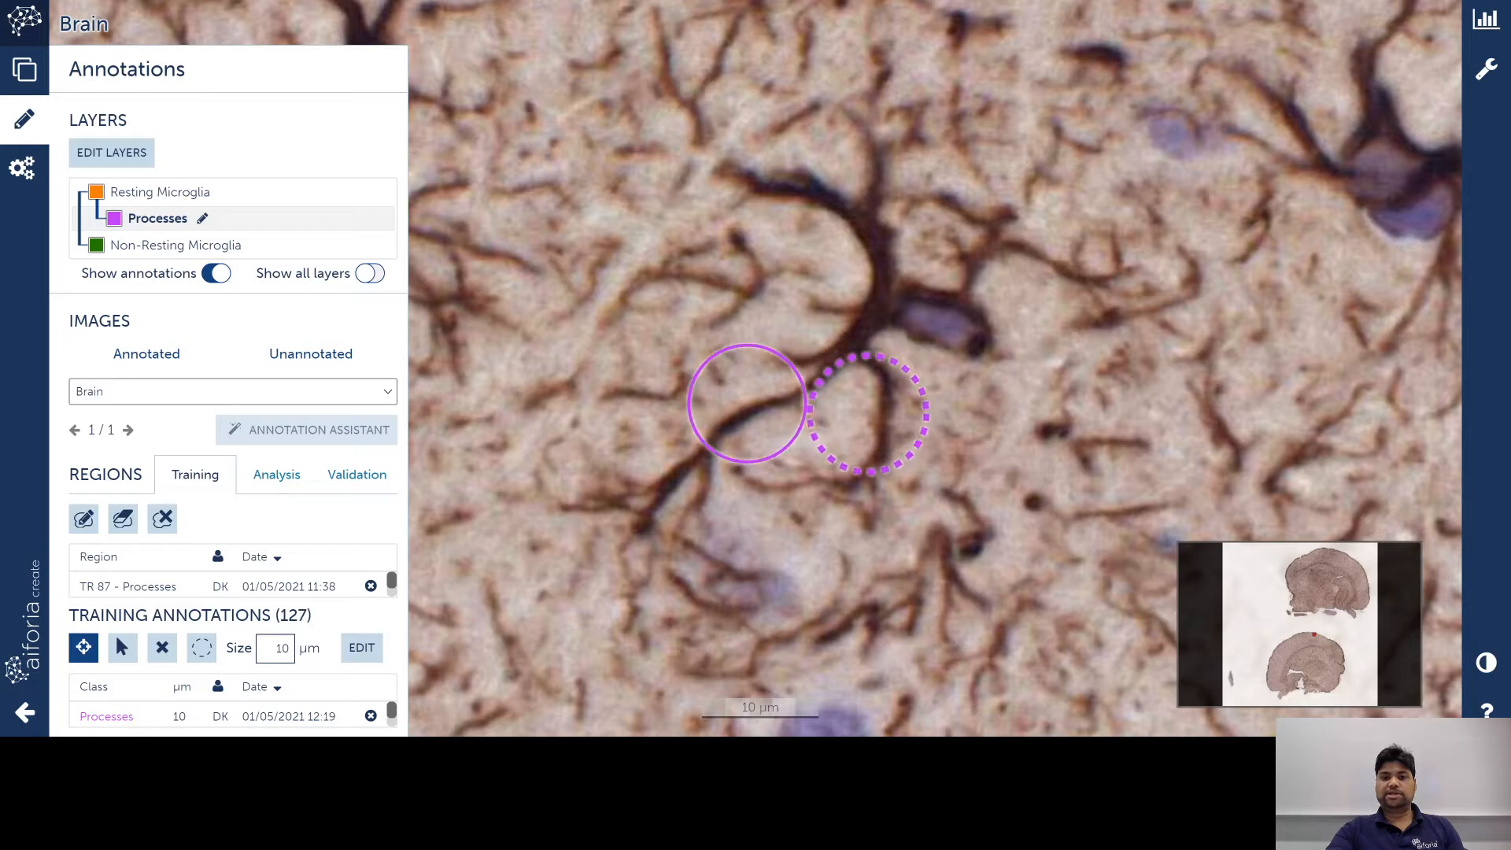
click(868, 413)
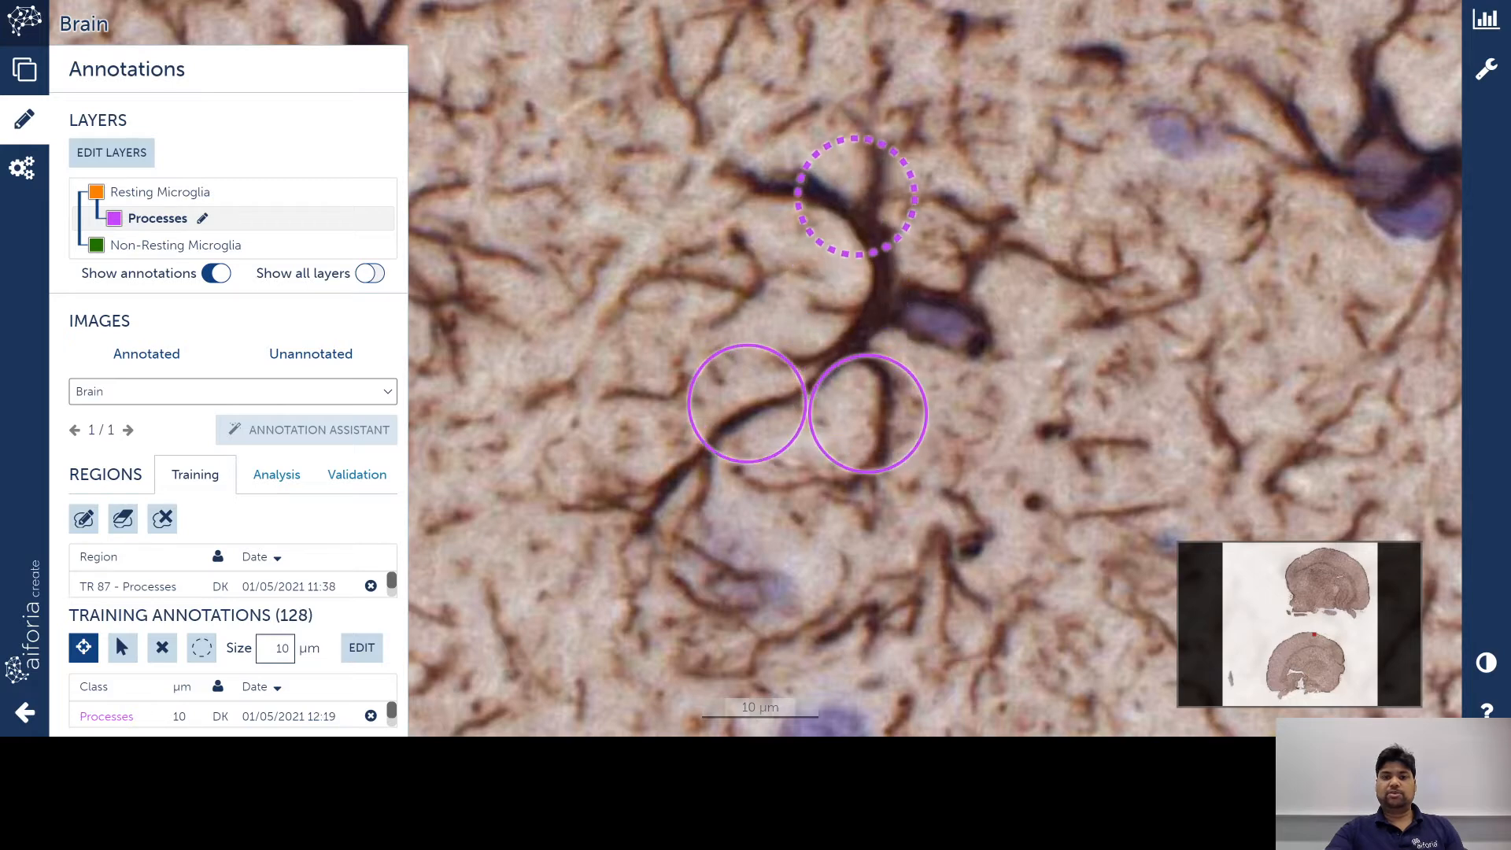
click(853, 204)
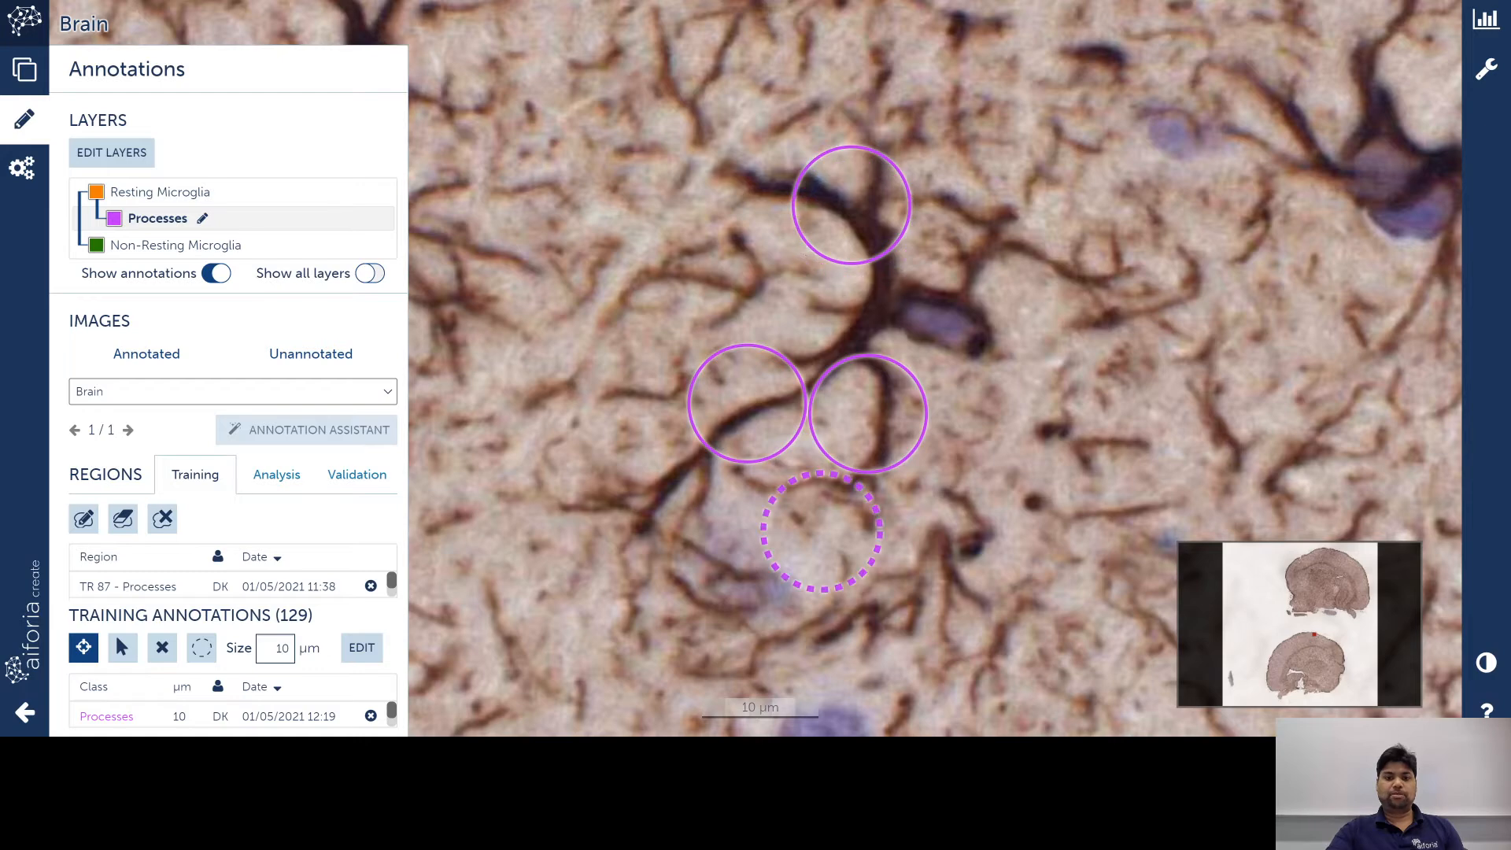
click(85, 648)
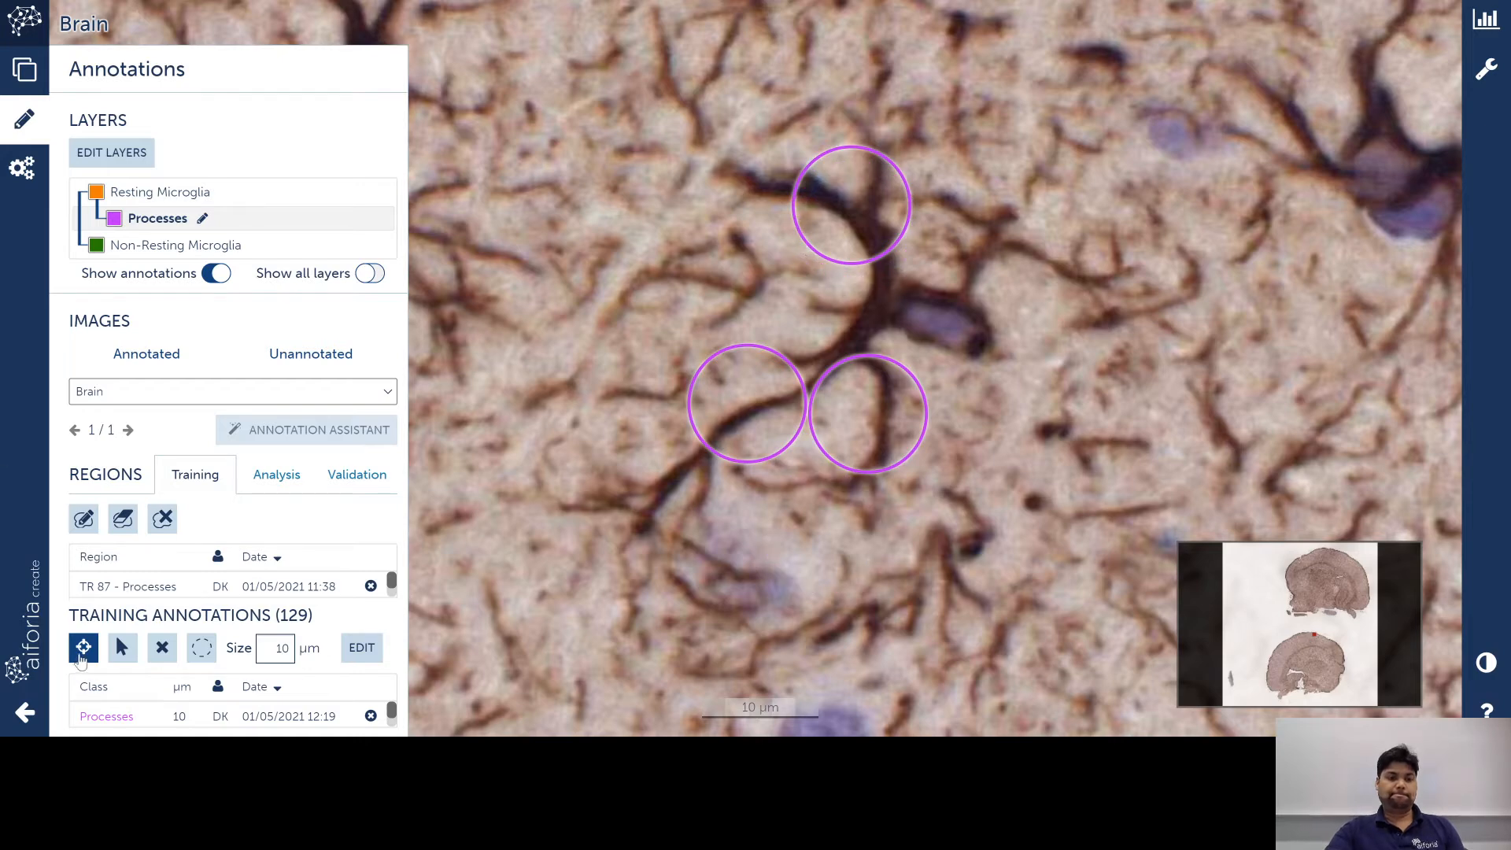
click(83, 518)
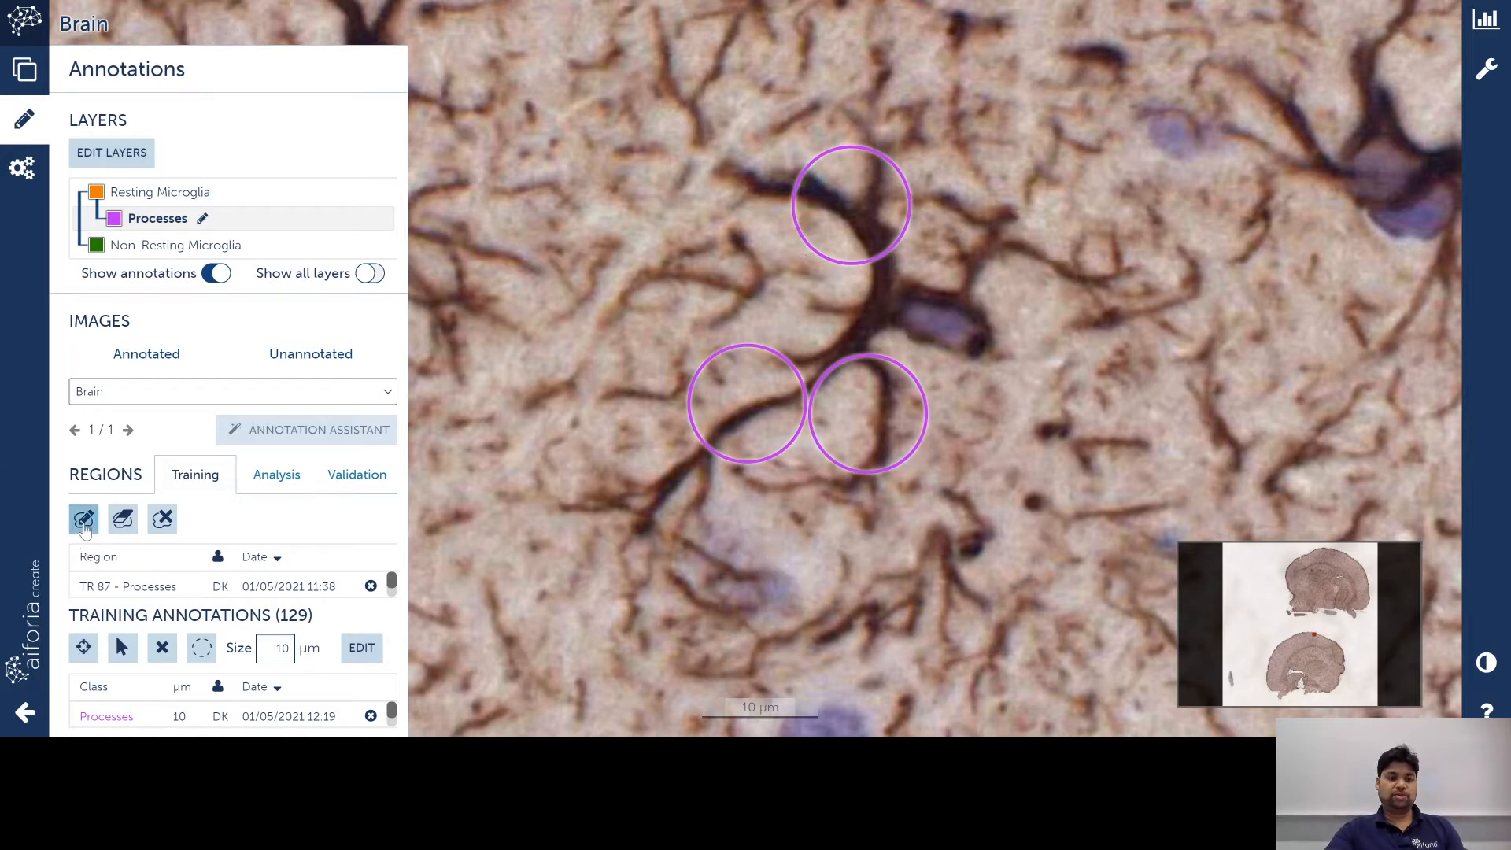
Step: Trace a Processes training region enclosing the three branch circles
mouse_move(723, 122)
mouse_down()
mouse_move(625, 535)
mouse_move(839, 592)
mouse_move(1033, 478)
mouse_move(1081, 228)
mouse_move(917, 74)
mouse_move(806, 82)
mouse_up()
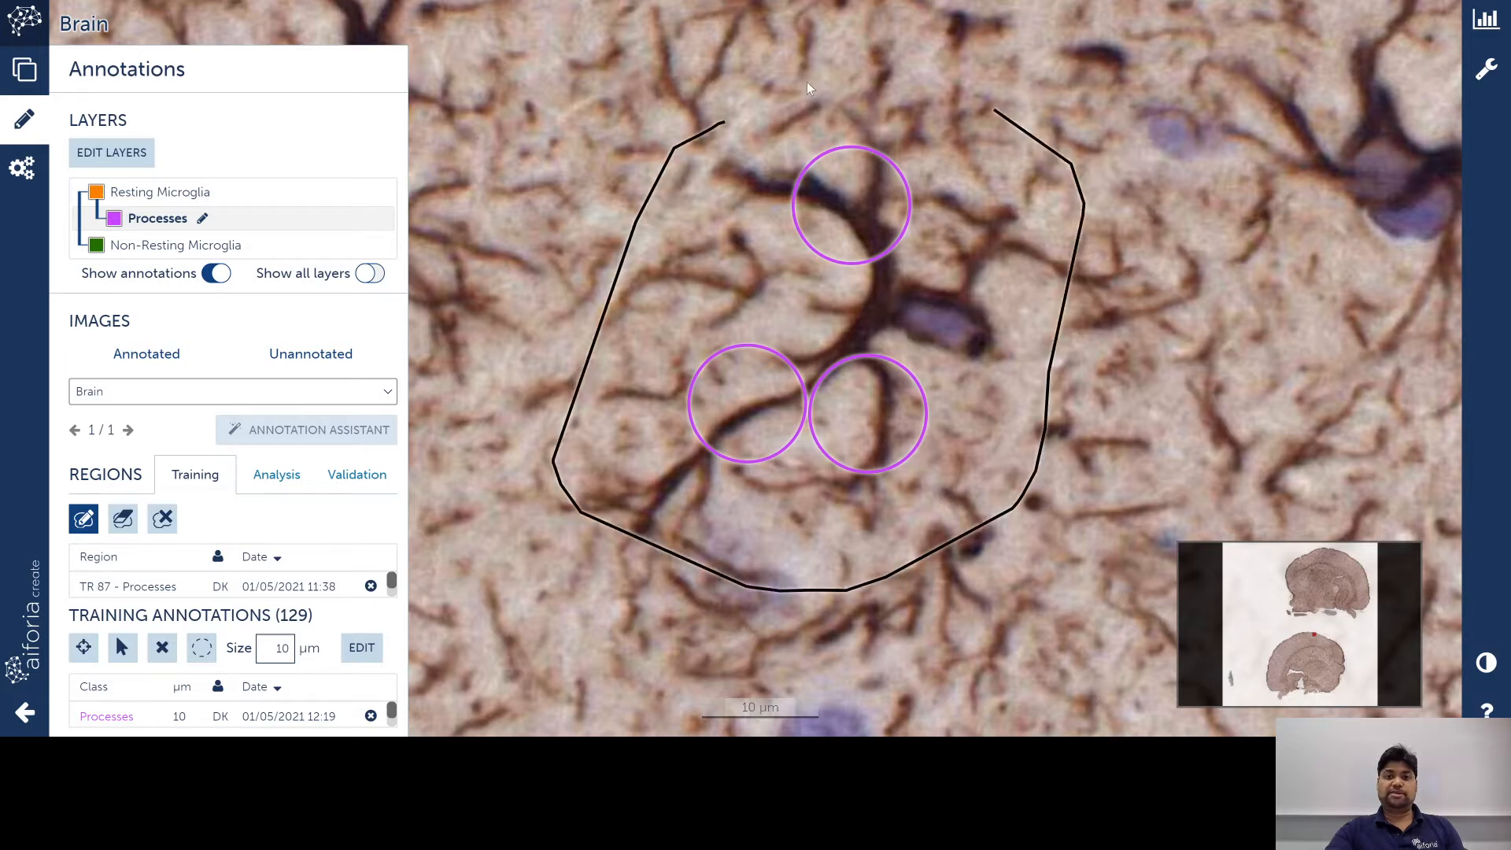
mouse_move(686, 557)
mouse_down()
mouse_move(555, 472)
mouse_move(598, 403)
mouse_up()
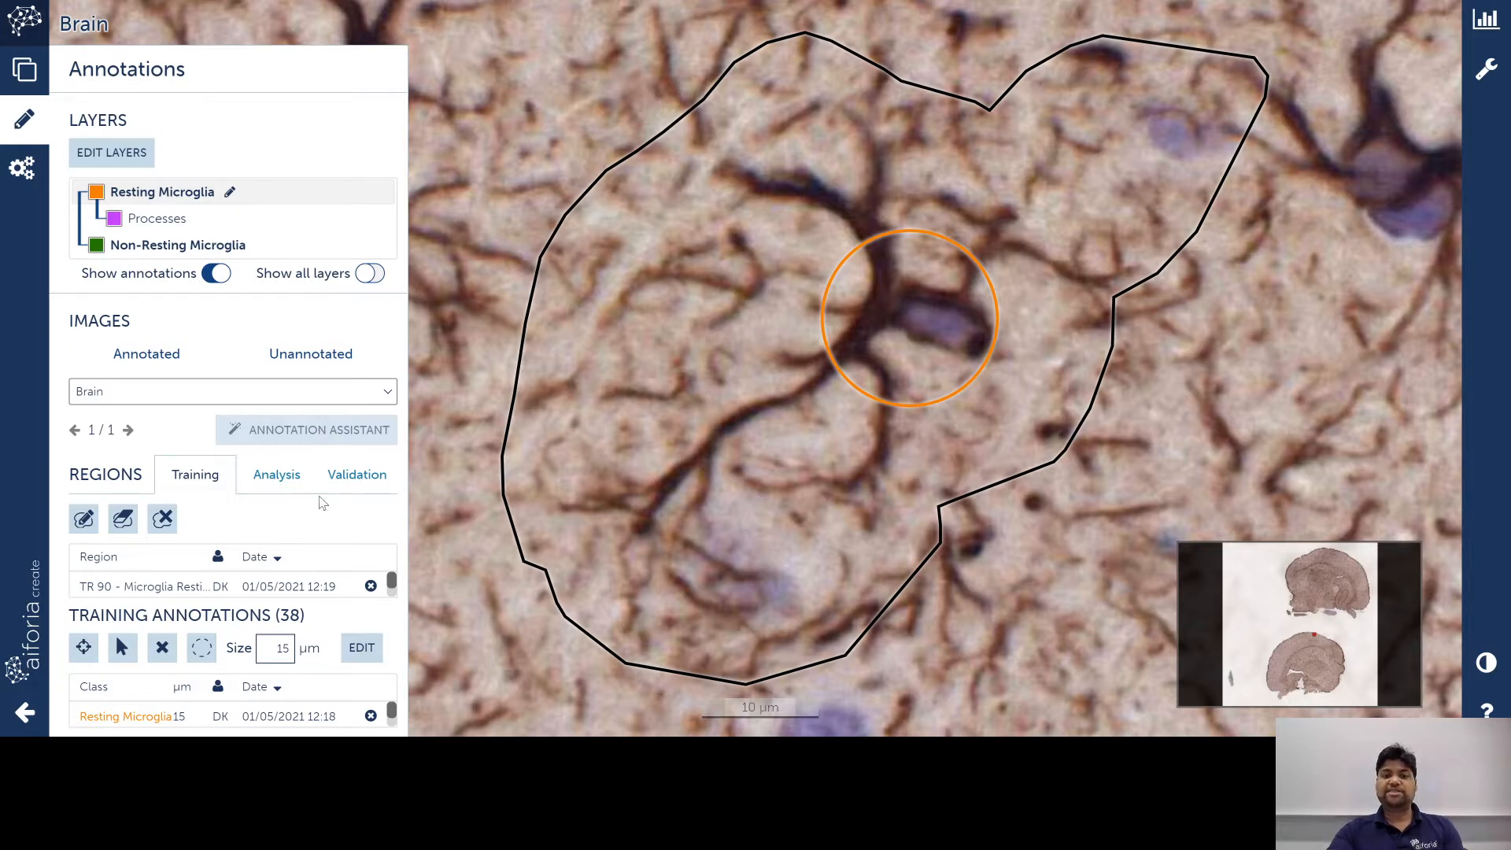
click(90, 167)
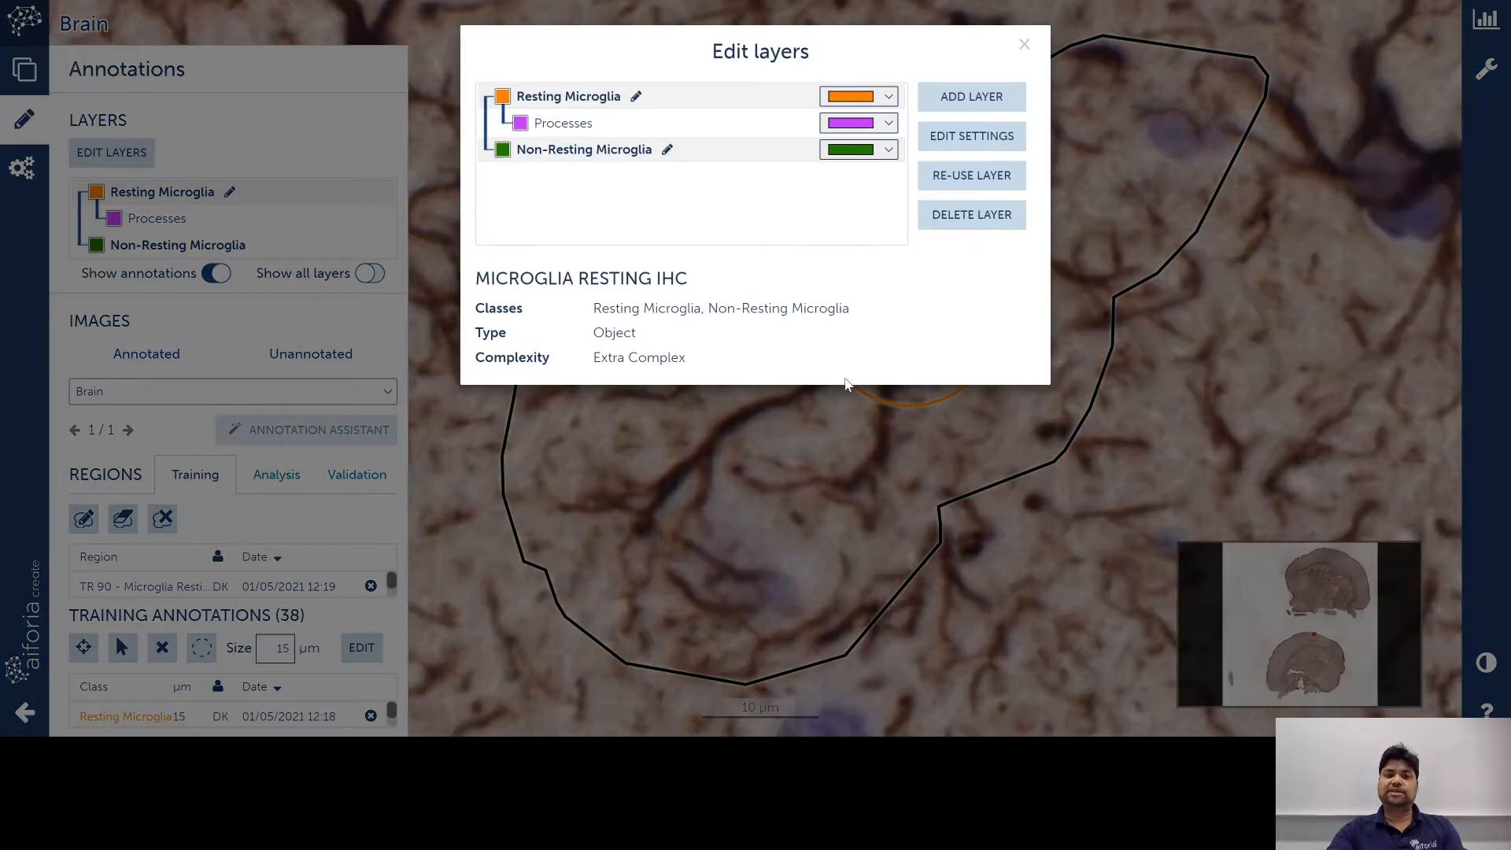
click(961, 148)
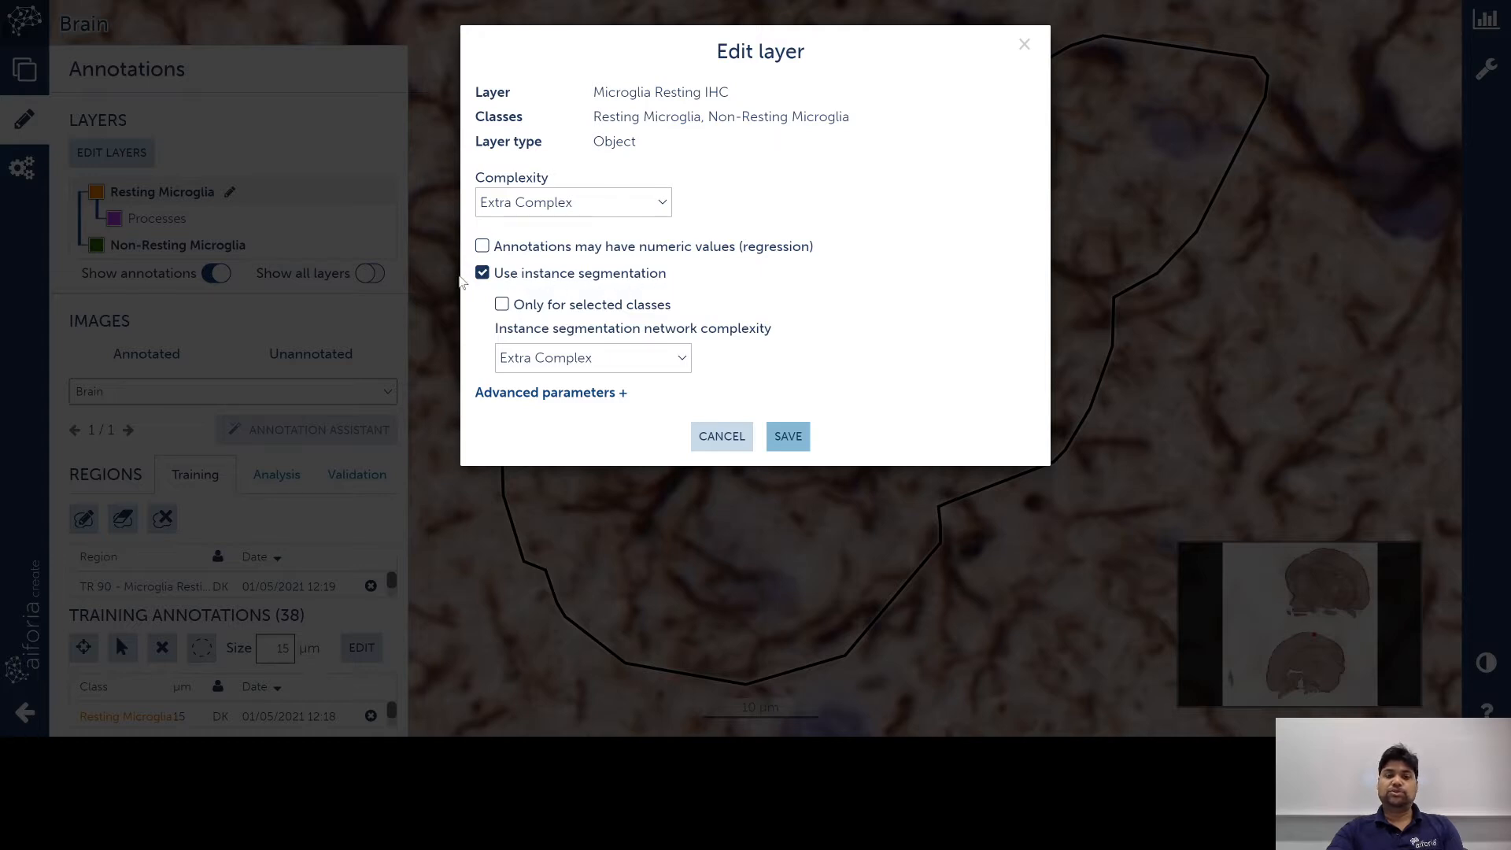
click(491, 274)
click(491, 275)
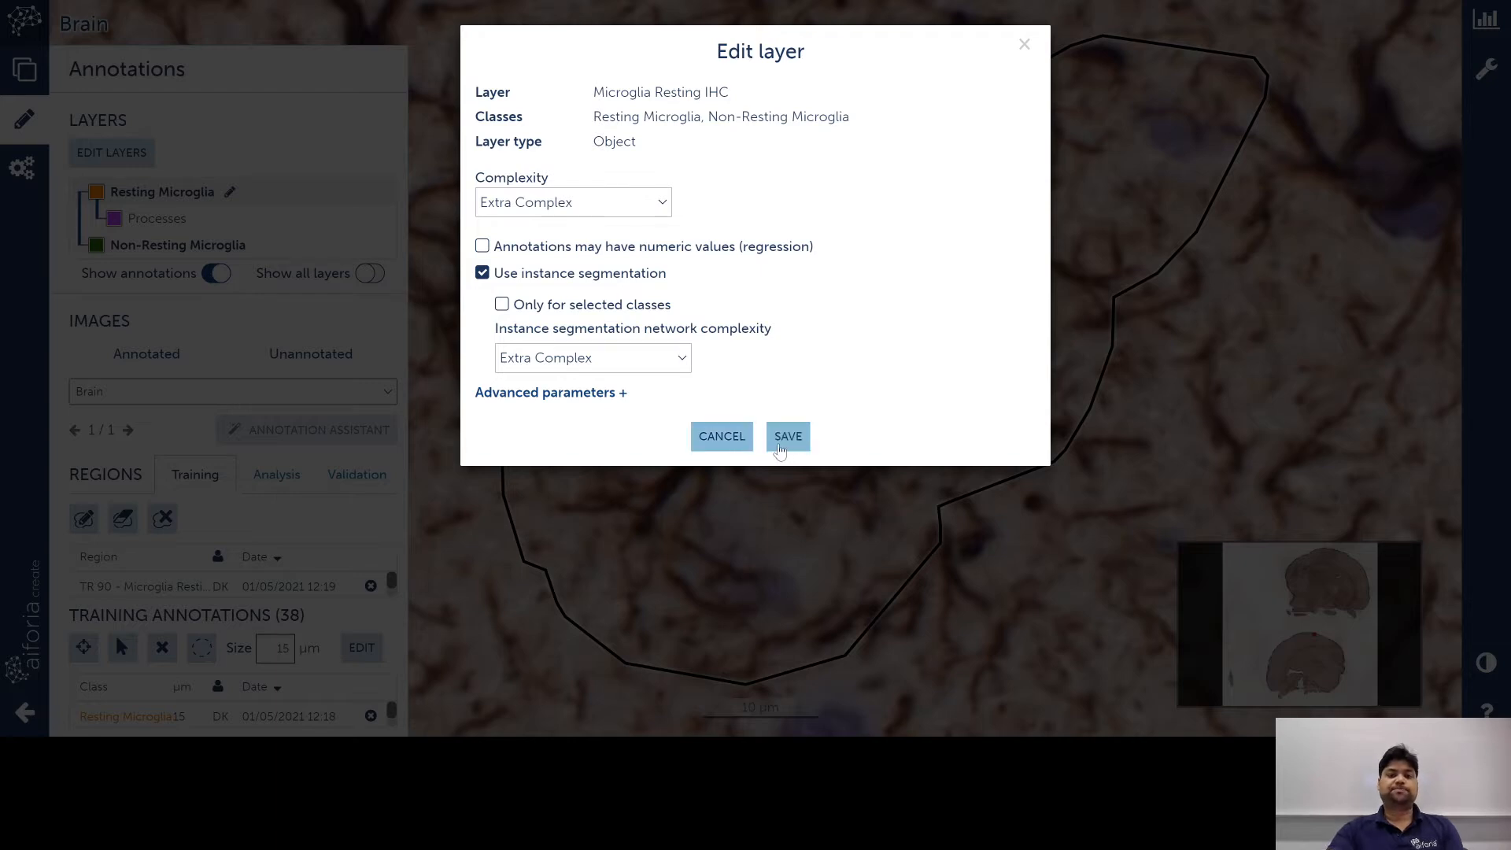
click(787, 437)
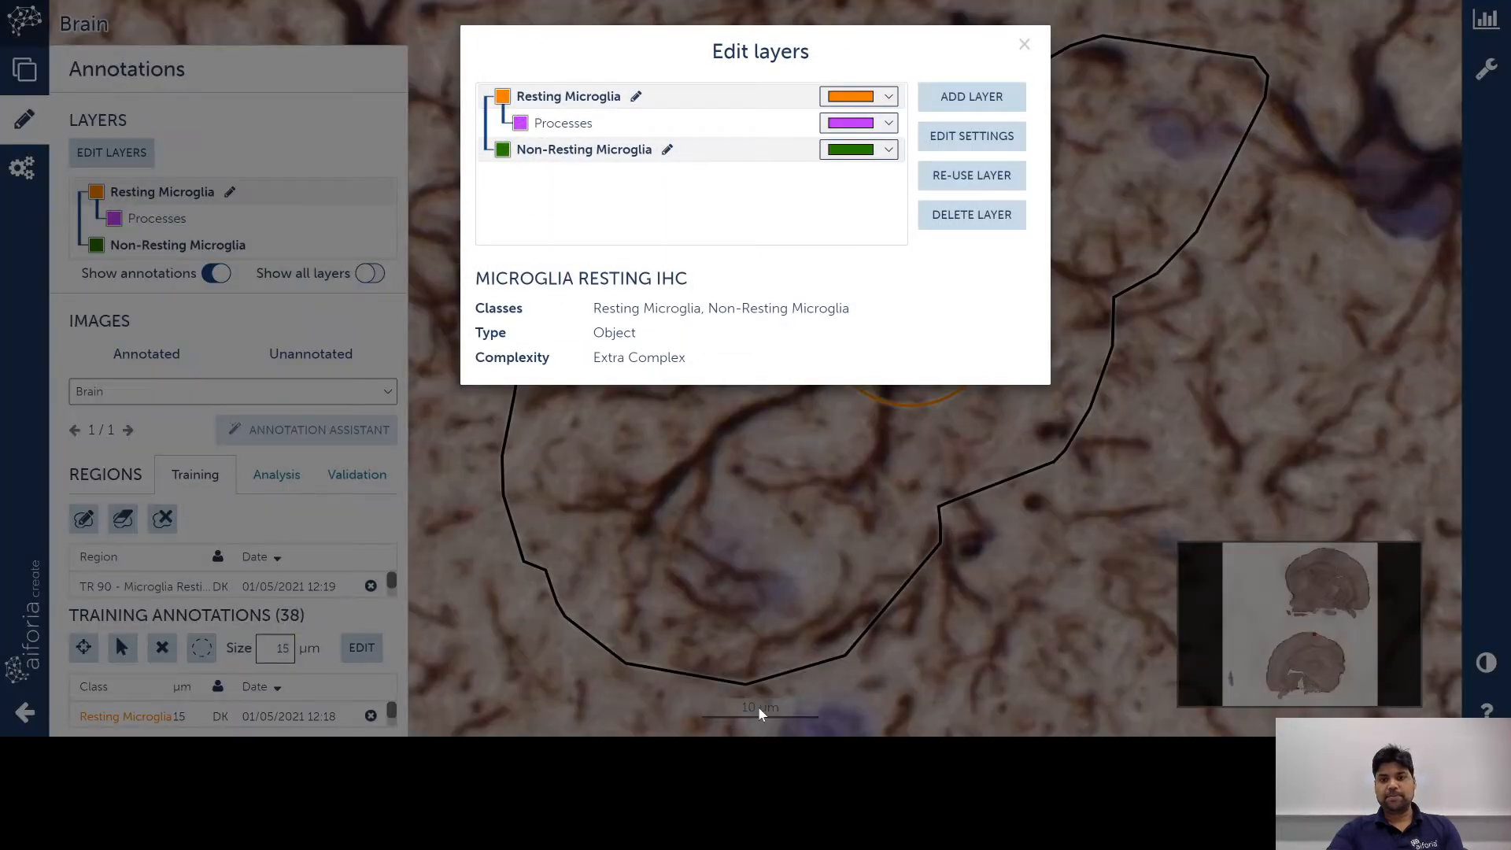
click(564, 126)
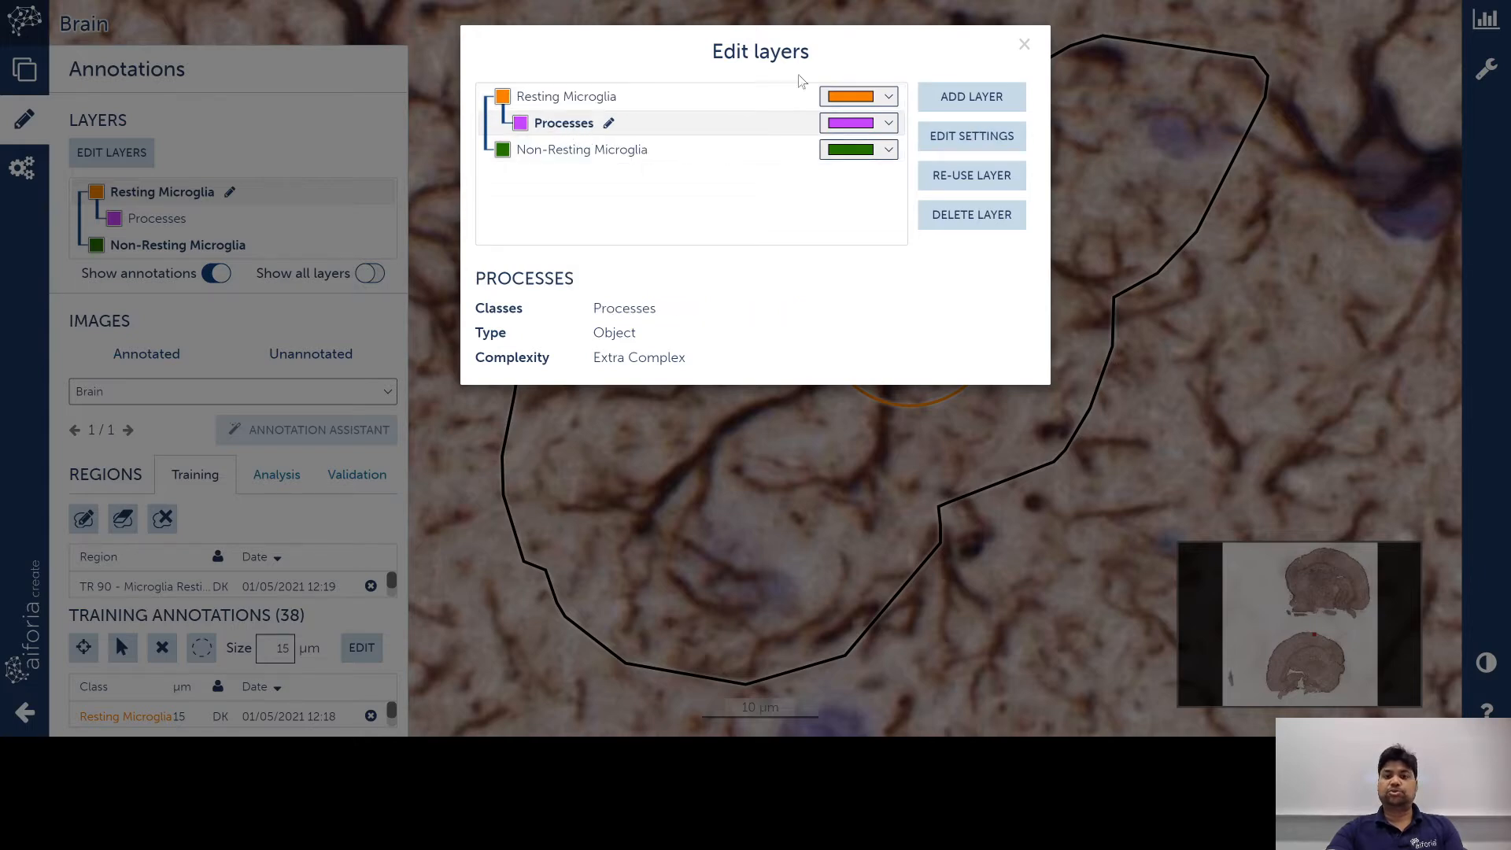
click(1024, 44)
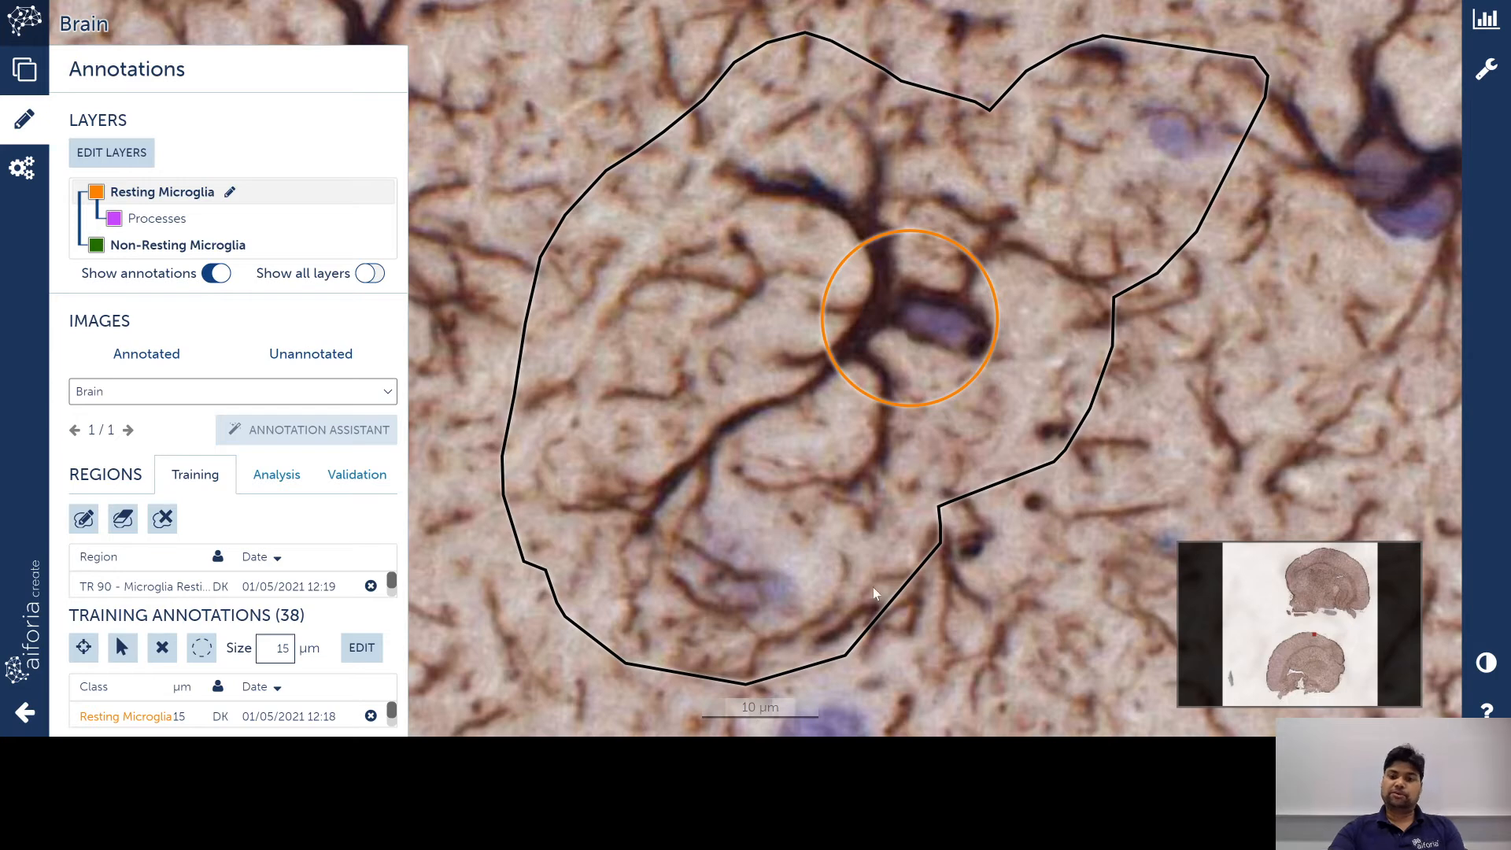
Step: Select the orange Resting Microglia circle and trace its outline around the cell body and upper branches
click(125, 653)
click(906, 325)
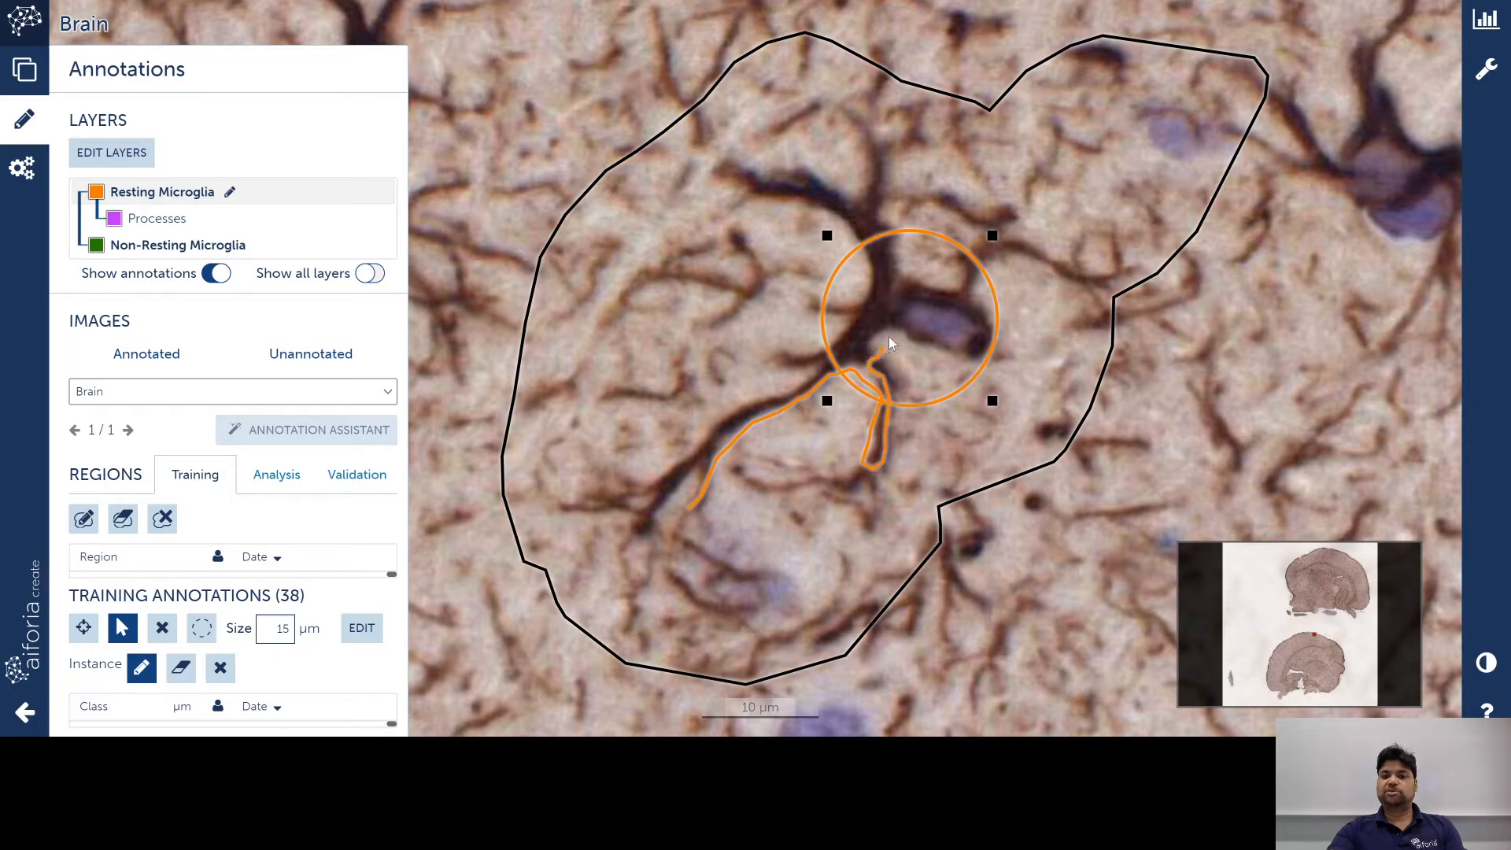
drag(885, 340, 982, 343)
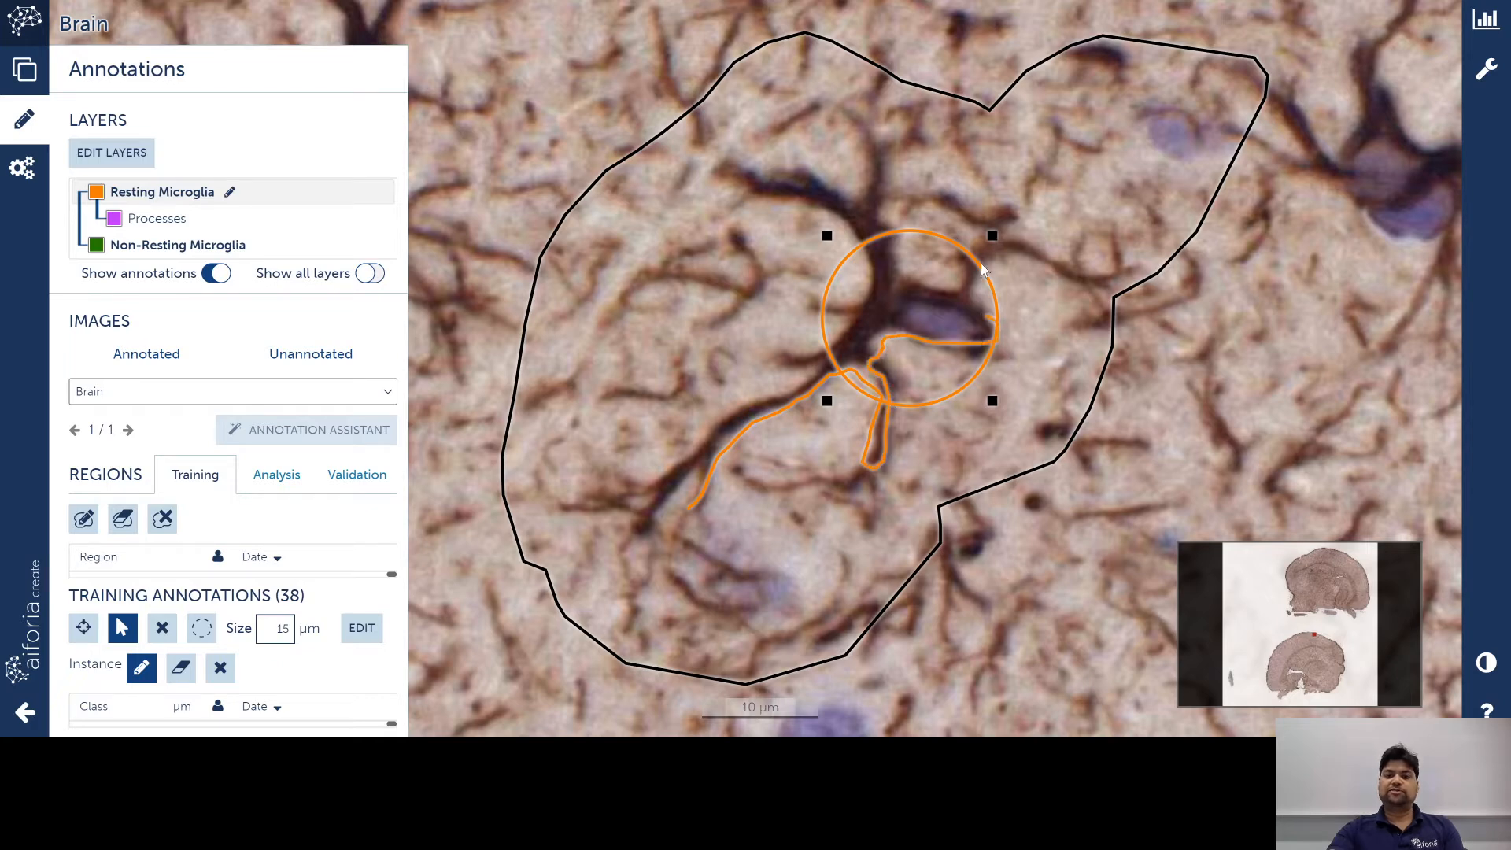
mouse_move(982, 270)
mouse_down()
mouse_move(974, 284)
mouse_move(1011, 250)
mouse_move(1122, 280)
mouse_move(993, 236)
mouse_move(931, 285)
mouse_move(891, 236)
mouse_move(872, 137)
mouse_move(855, 144)
mouse_up()
mouse_move(855, 195)
mouse_down()
mouse_move(824, 166)
mouse_move(716, 175)
mouse_up()
drag(782, 211, 848, 236)
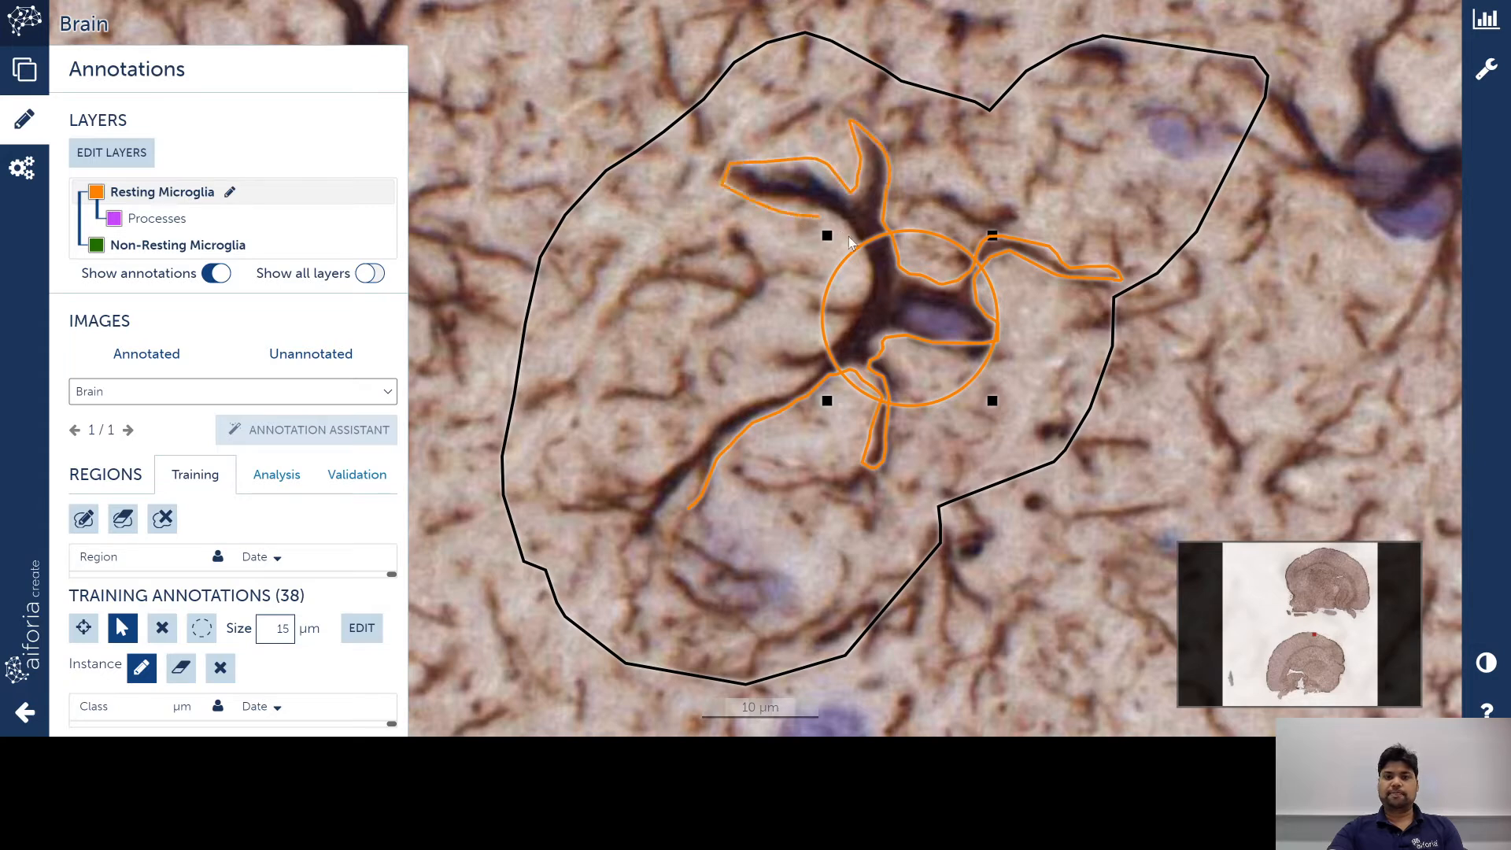
Step: Extend the instance outline down the lower processes and commit it
mouse_move(841, 330)
mouse_down()
mouse_move(826, 359)
mouse_move(736, 418)
mouse_up()
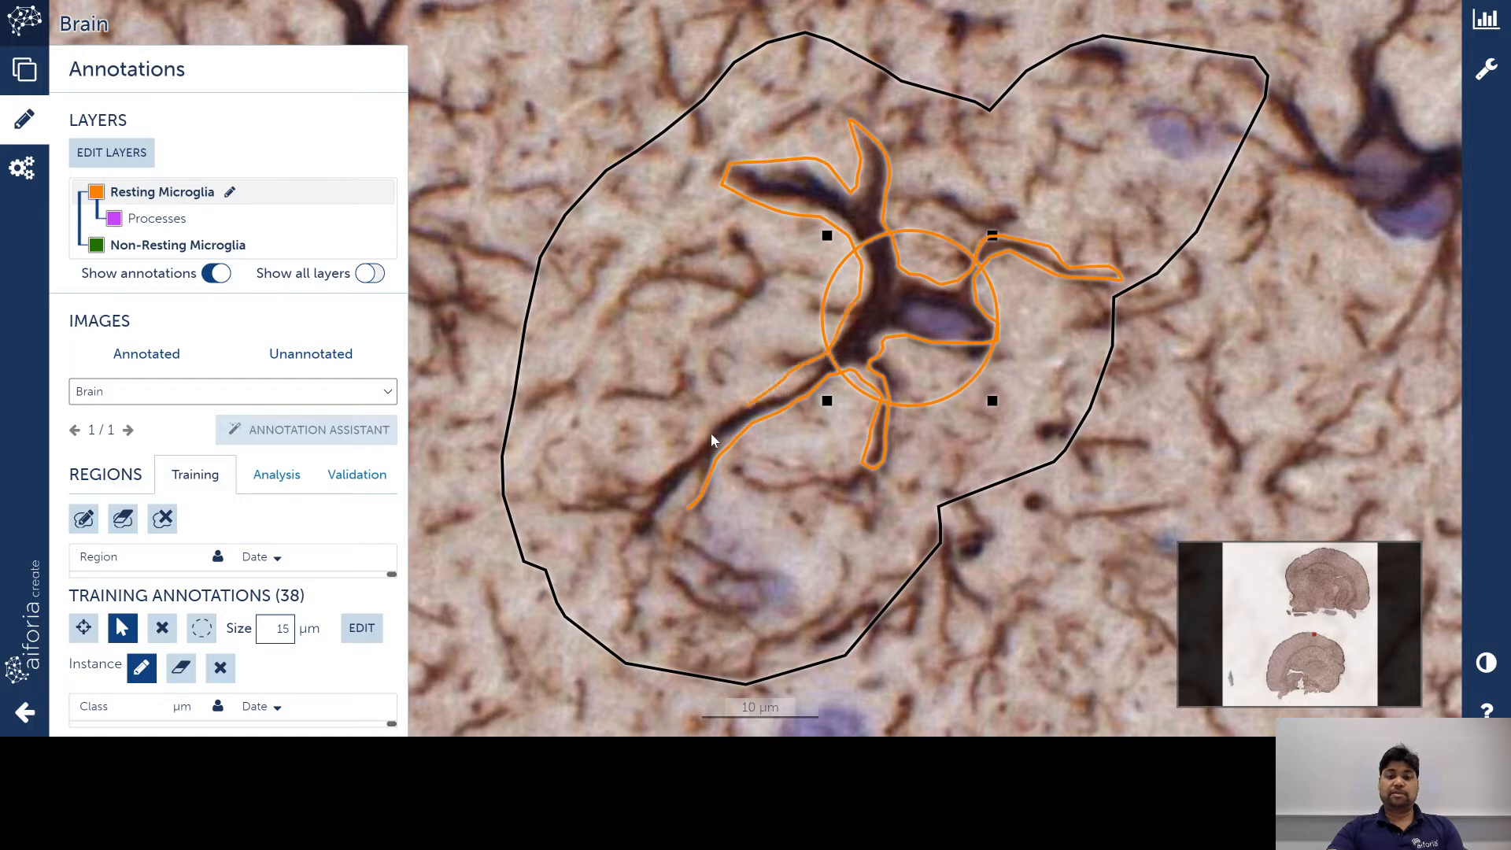
mouse_move(650, 489)
mouse_down()
mouse_move(616, 534)
mouse_move(697, 487)
mouse_move(668, 527)
mouse_up()
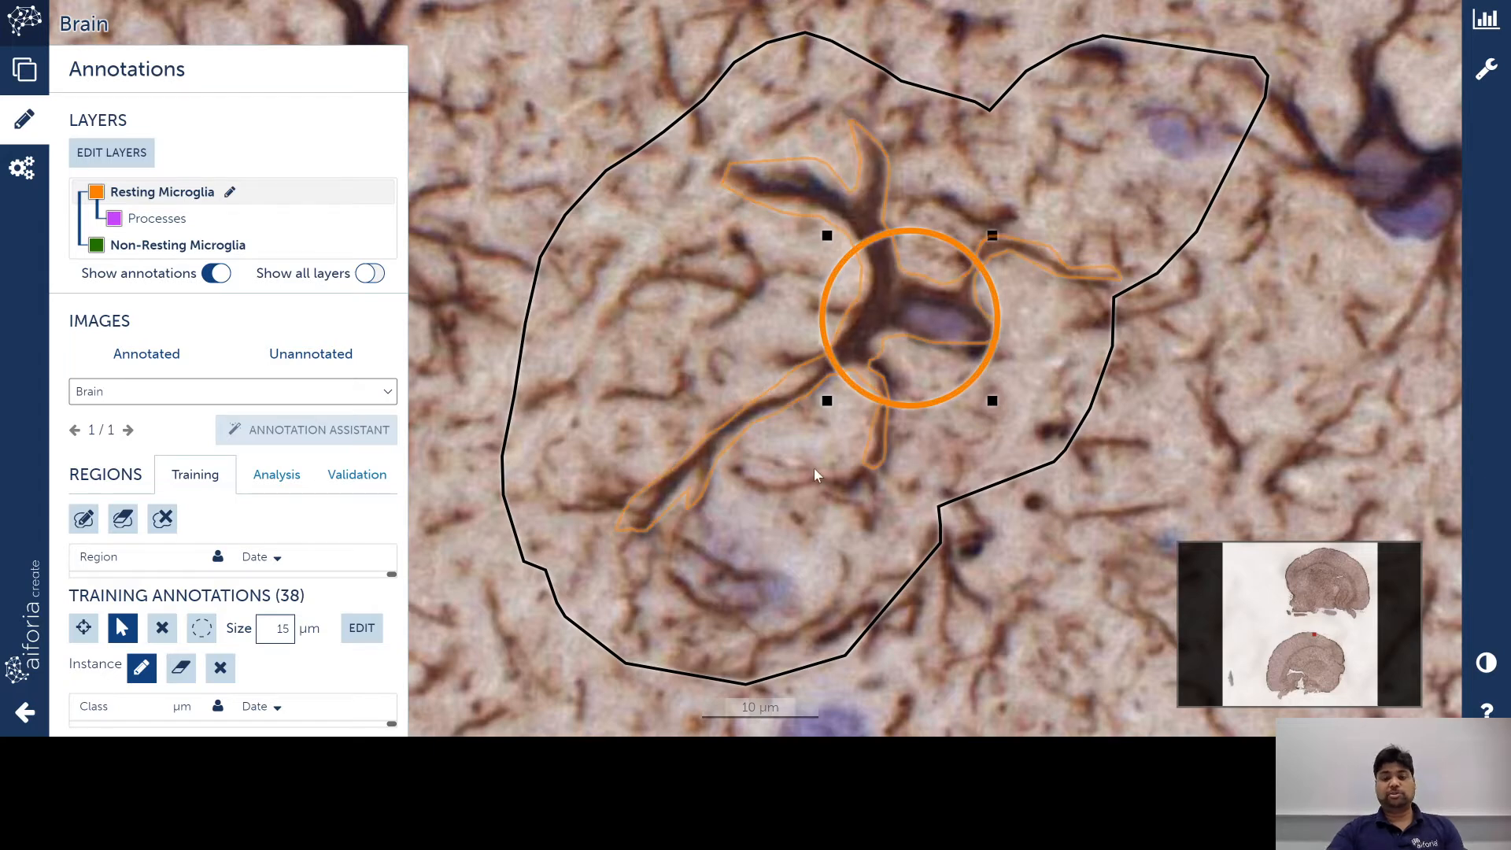
click(929, 331)
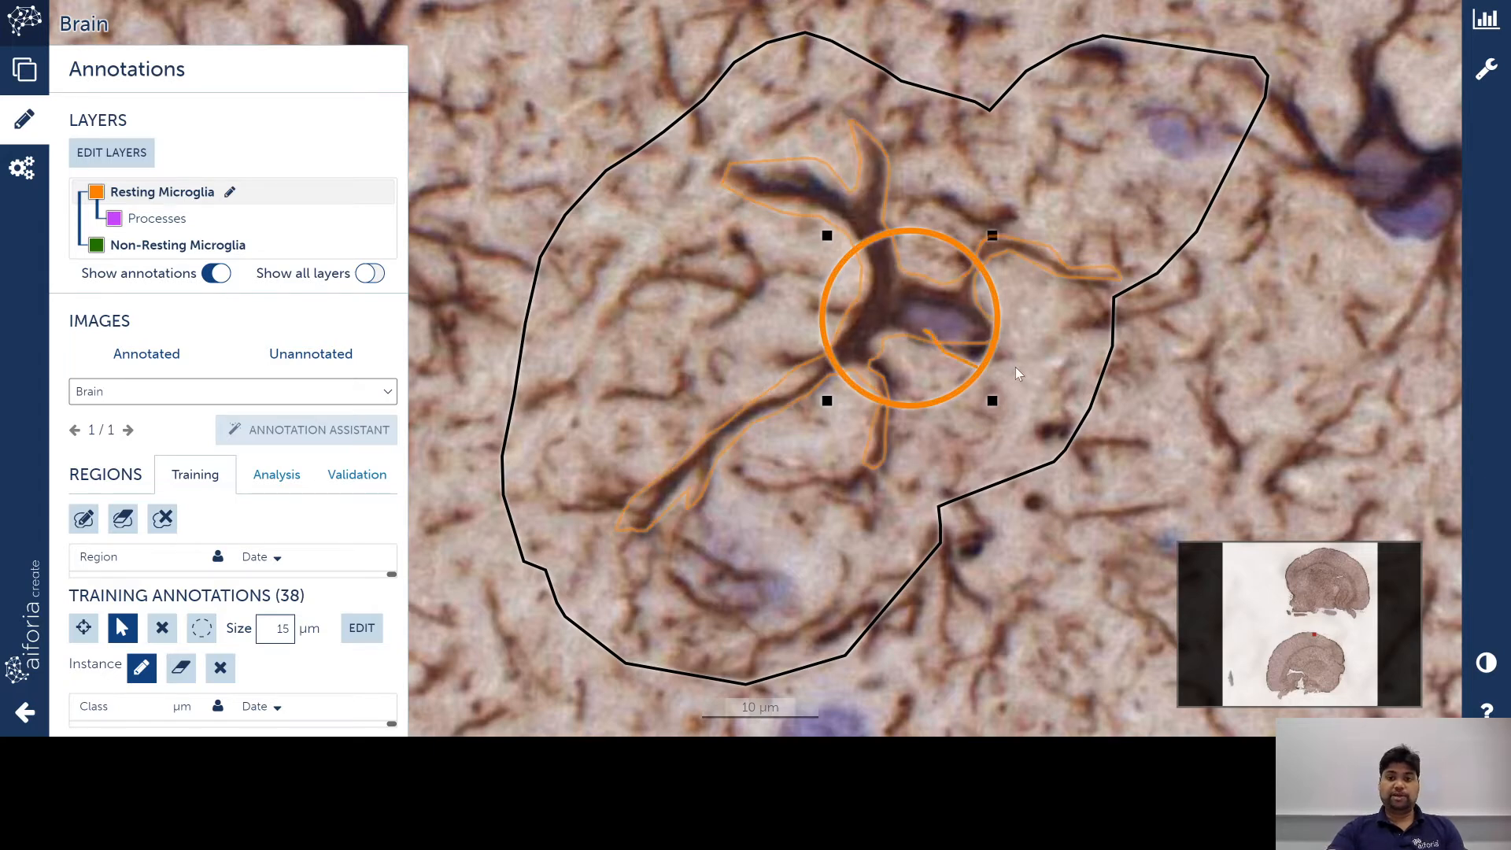
drag(989, 340, 979, 322)
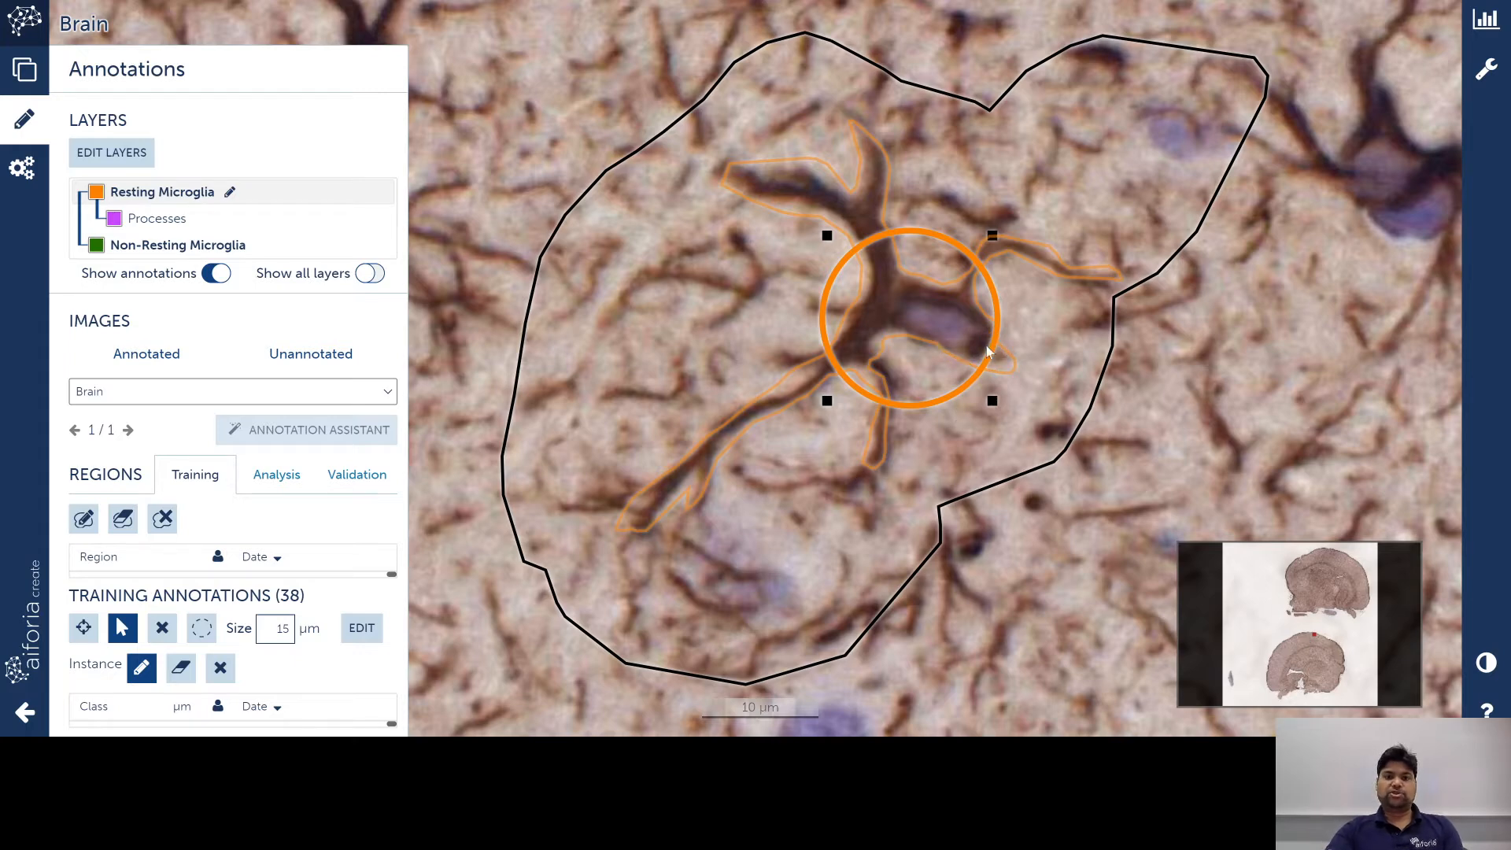
click(181, 667)
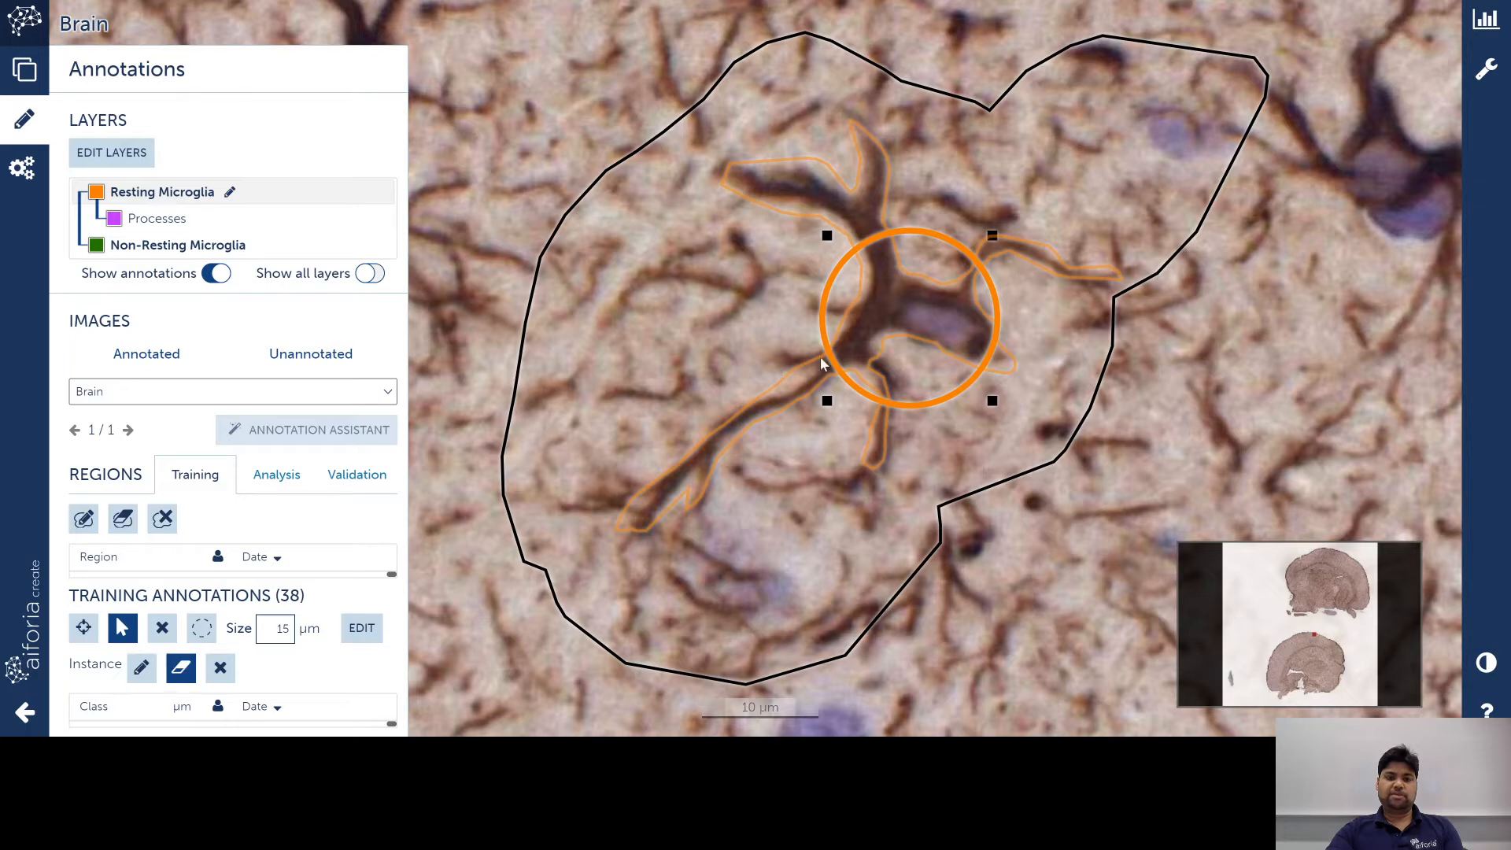
Step: Trim excess outline with the eraser and redraw it along the lower-left process
scroll(803, 391, up, 1)
scroll(802, 391, down, 1)
mouse_move(772, 391)
mouse_down()
mouse_move(808, 380)
mouse_move(807, 359)
mouse_move(783, 377)
mouse_up()
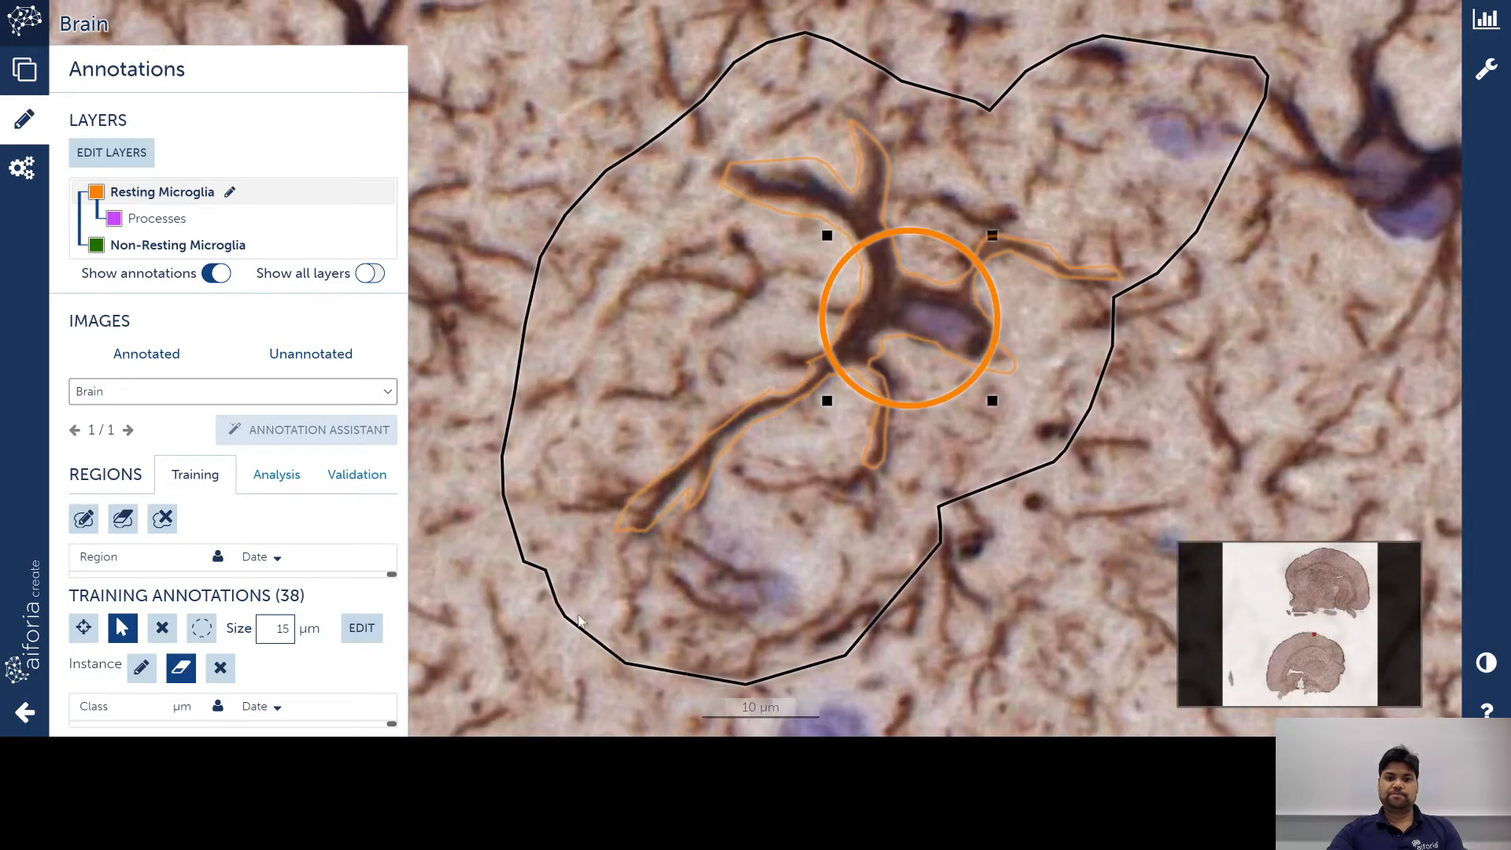
click(141, 668)
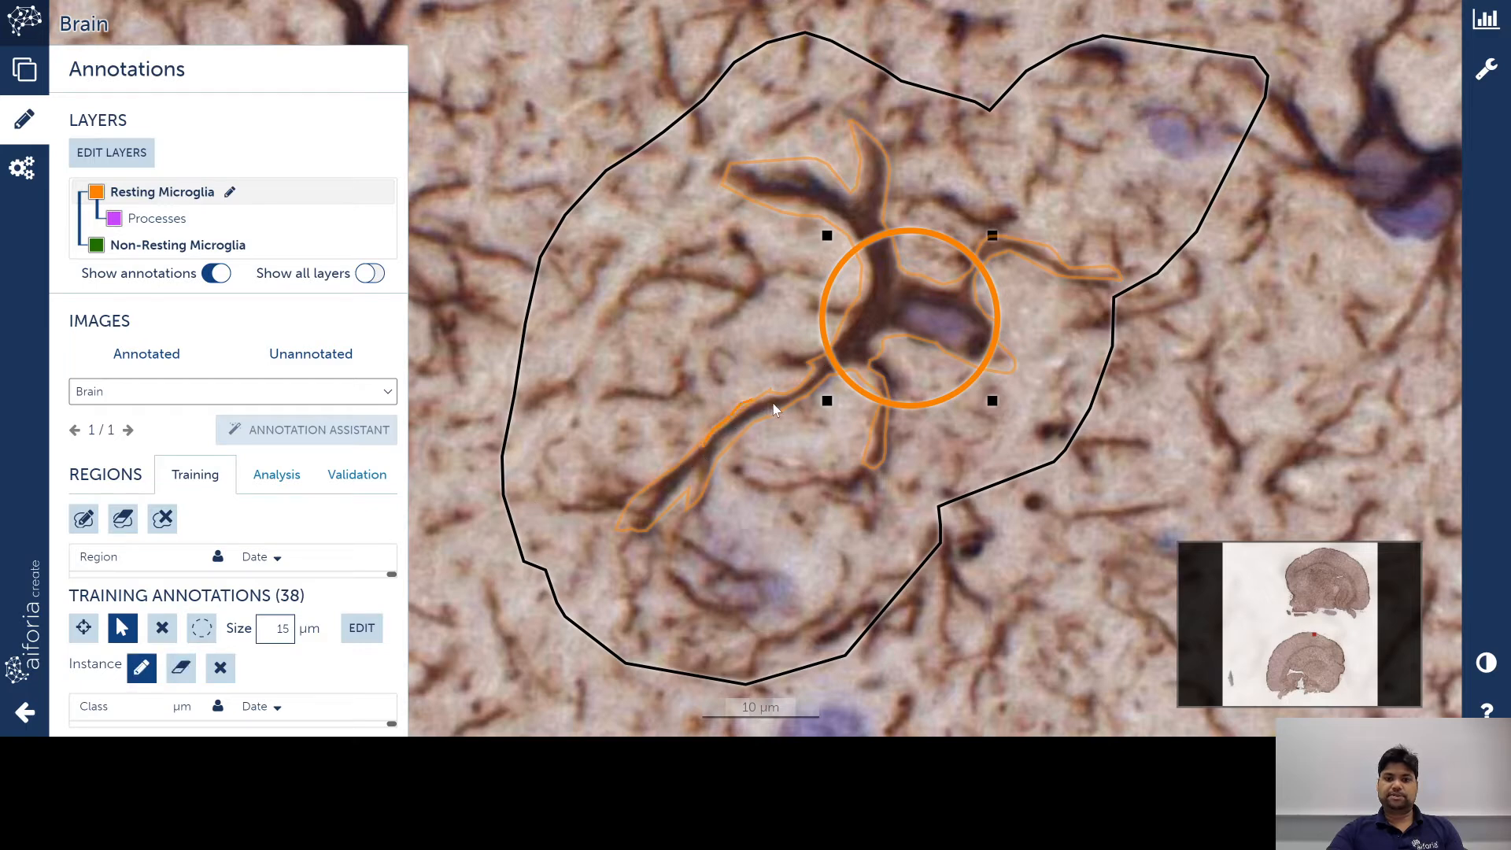
drag(774, 404, 772, 404)
click(146, 675)
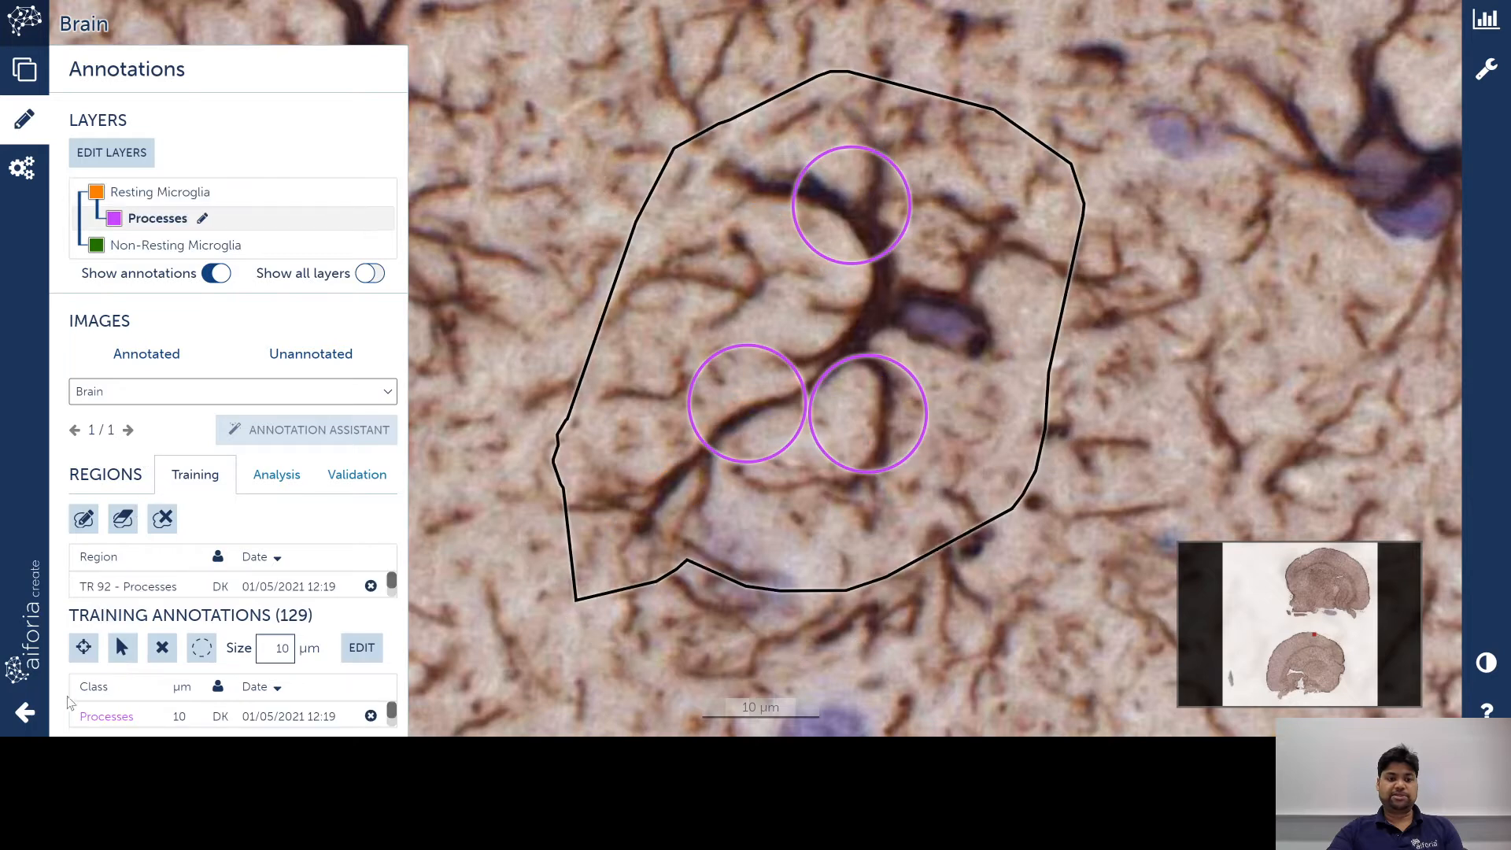
Step: Select the right purple circle and begin tracing its process with the Instance pencil
click(119, 645)
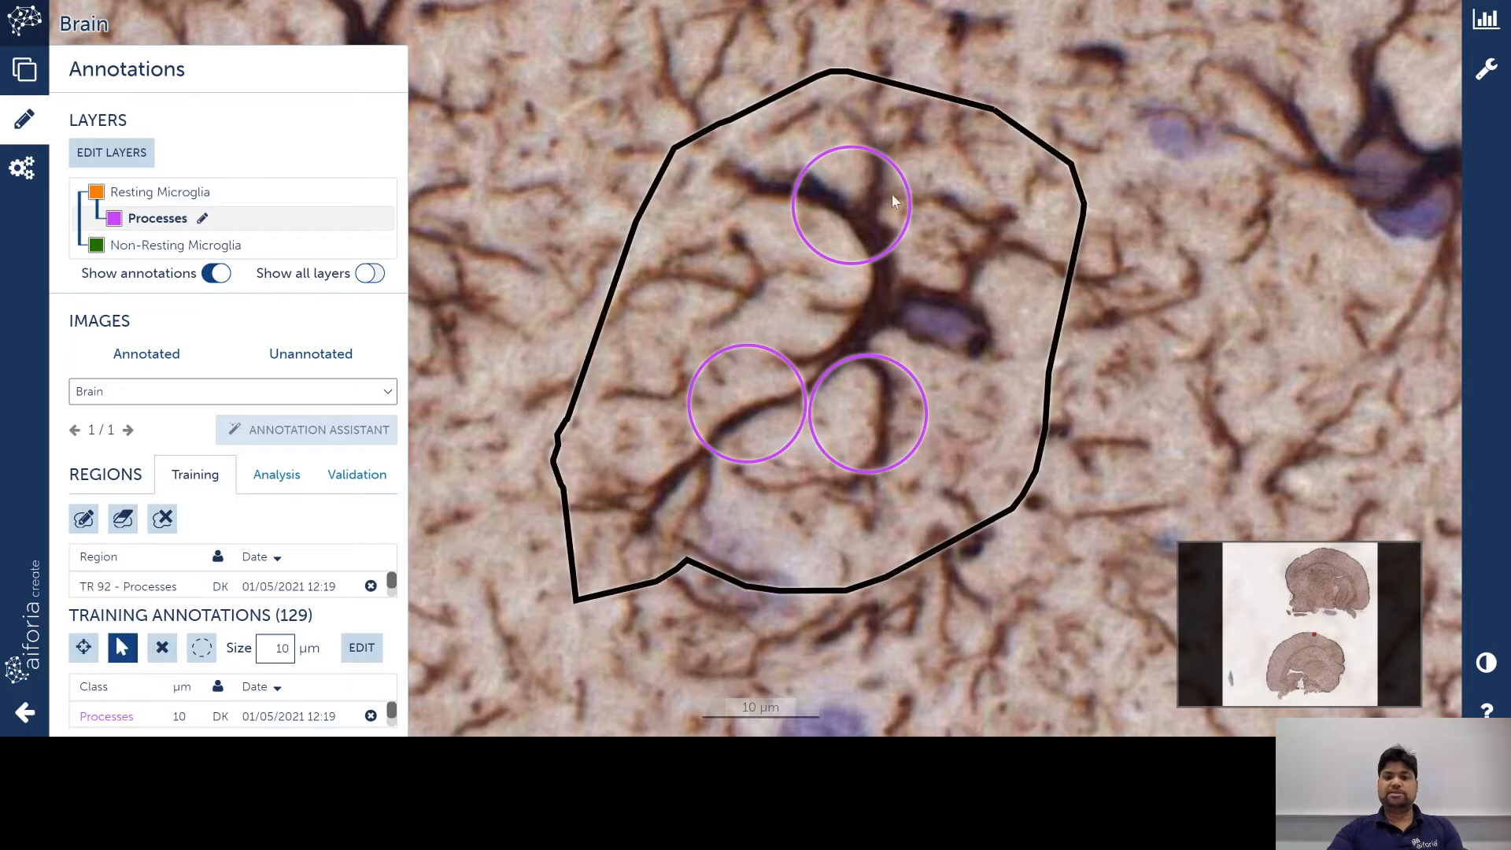
click(887, 426)
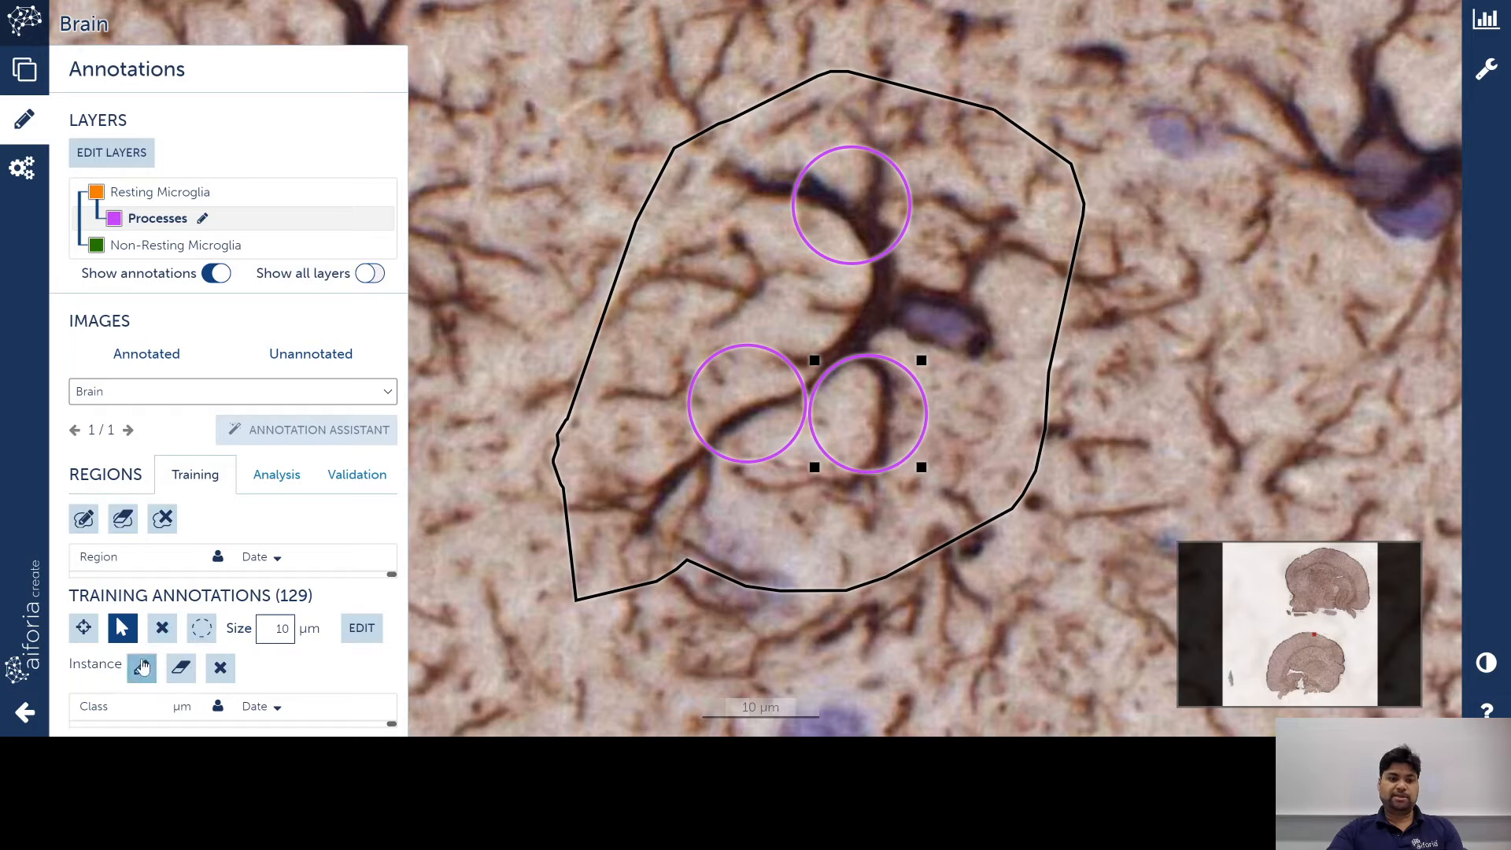
click(141, 667)
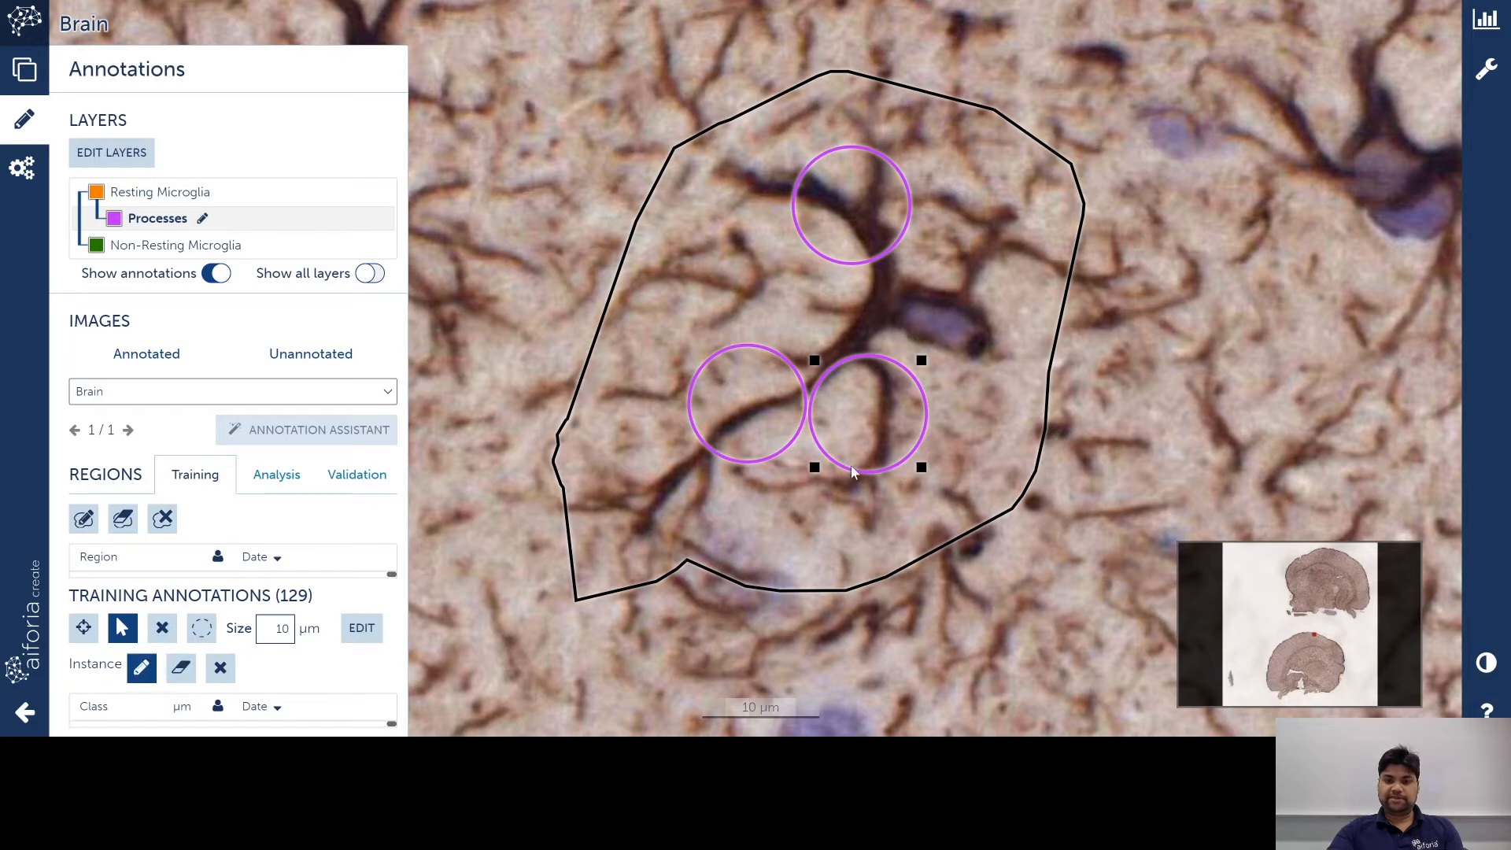
scroll(853, 471, down, 4)
scroll(865, 473, up, 10)
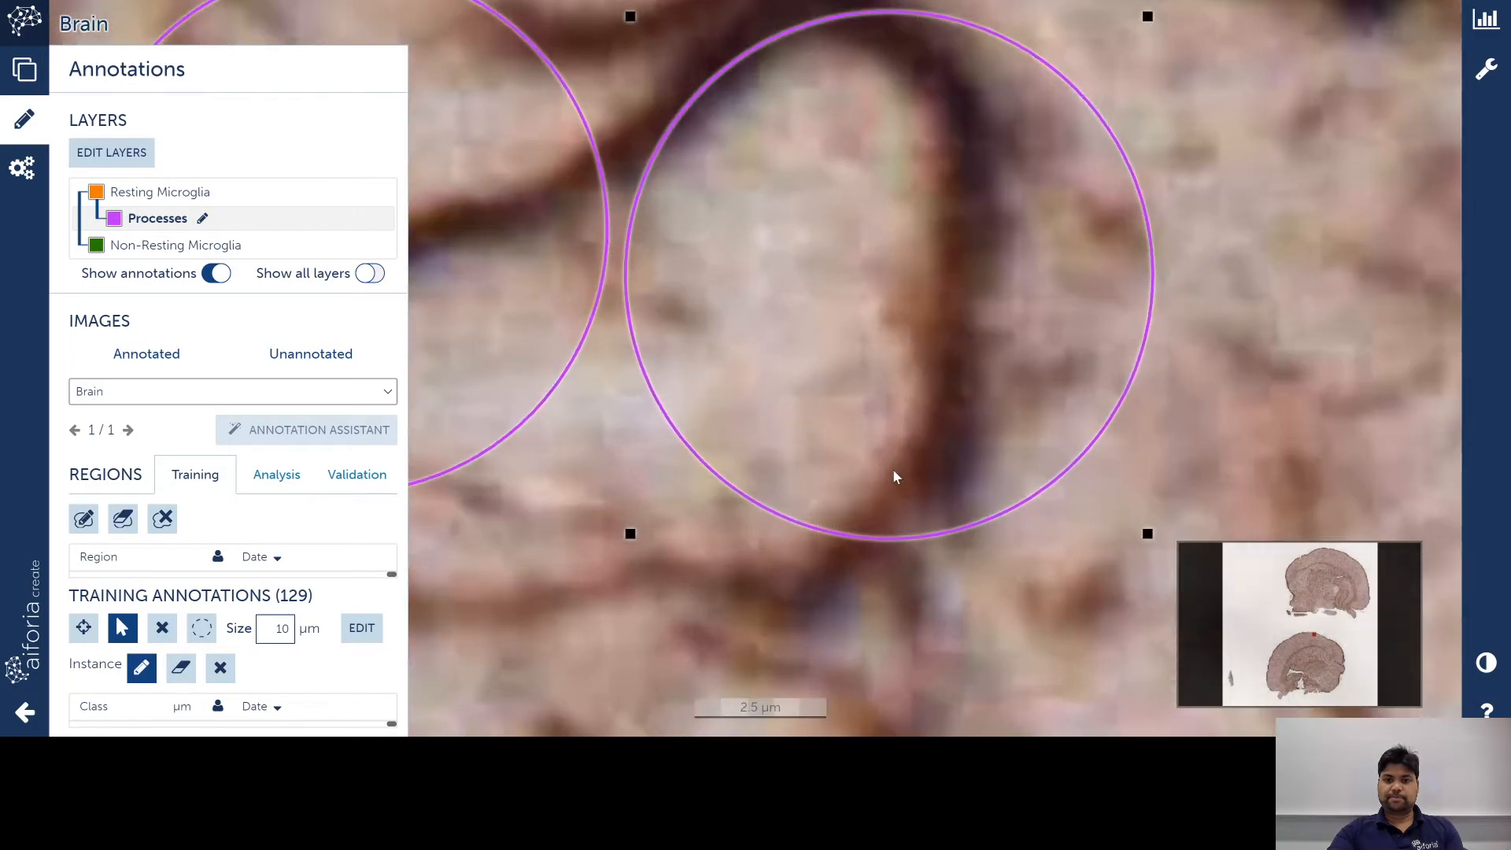
scroll(894, 471, up, 3)
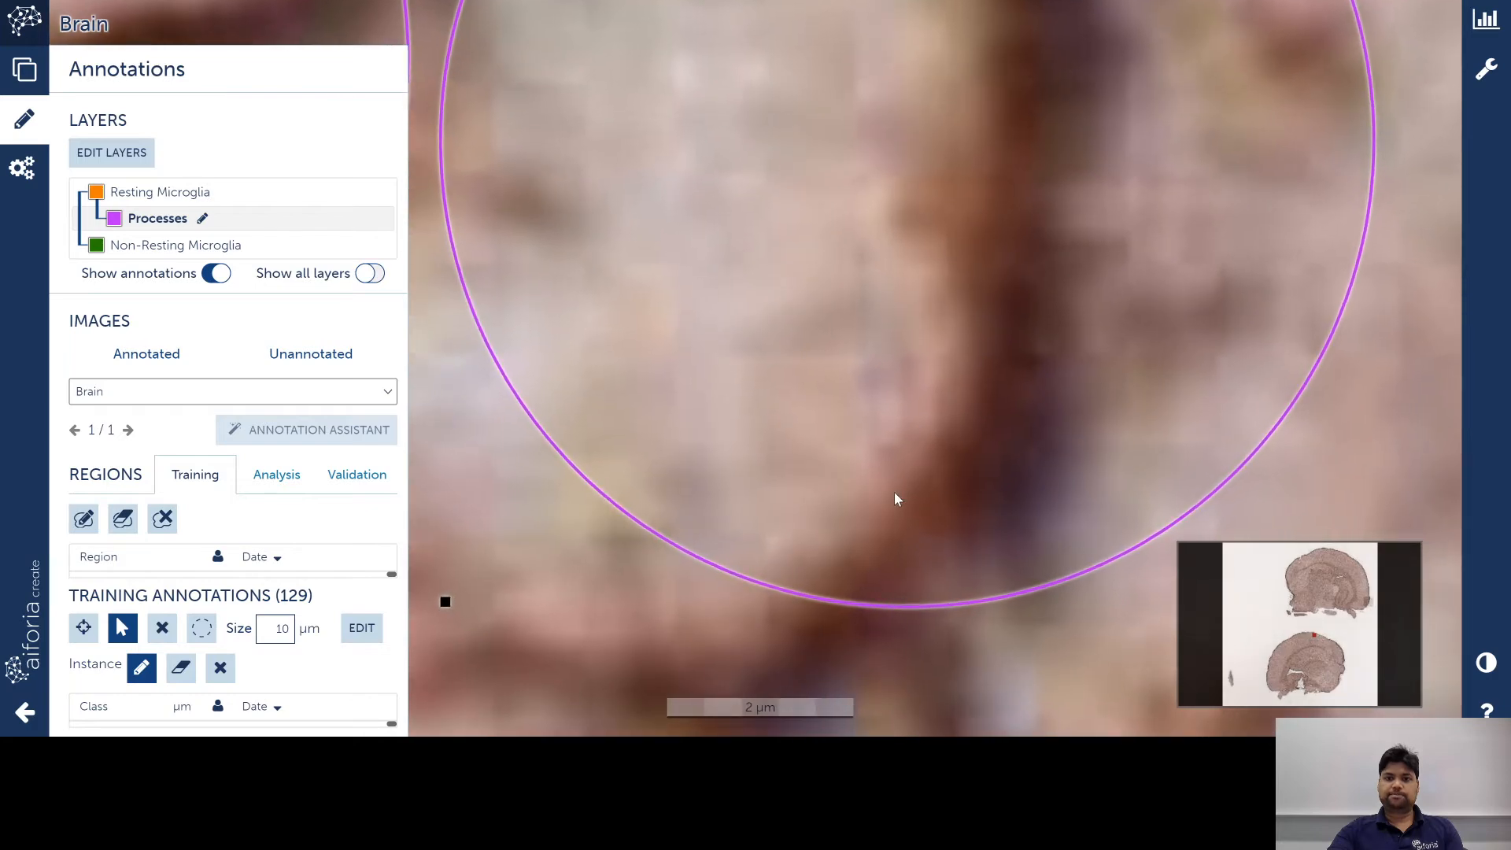
scroll(894, 493, down, 3)
mouse_move(933, 598)
mouse_down()
mouse_move(968, 522)
mouse_move(996, 218)
mouse_move(966, 94)
mouse_move(909, 57)
mouse_move(854, 51)
mouse_move(862, 89)
mouse_move(939, 167)
mouse_move(949, 246)
mouse_move(908, 485)
mouse_move(801, 601)
mouse_move(880, 619)
mouse_move(814, 622)
mouse_move(900, 614)
mouse_up()
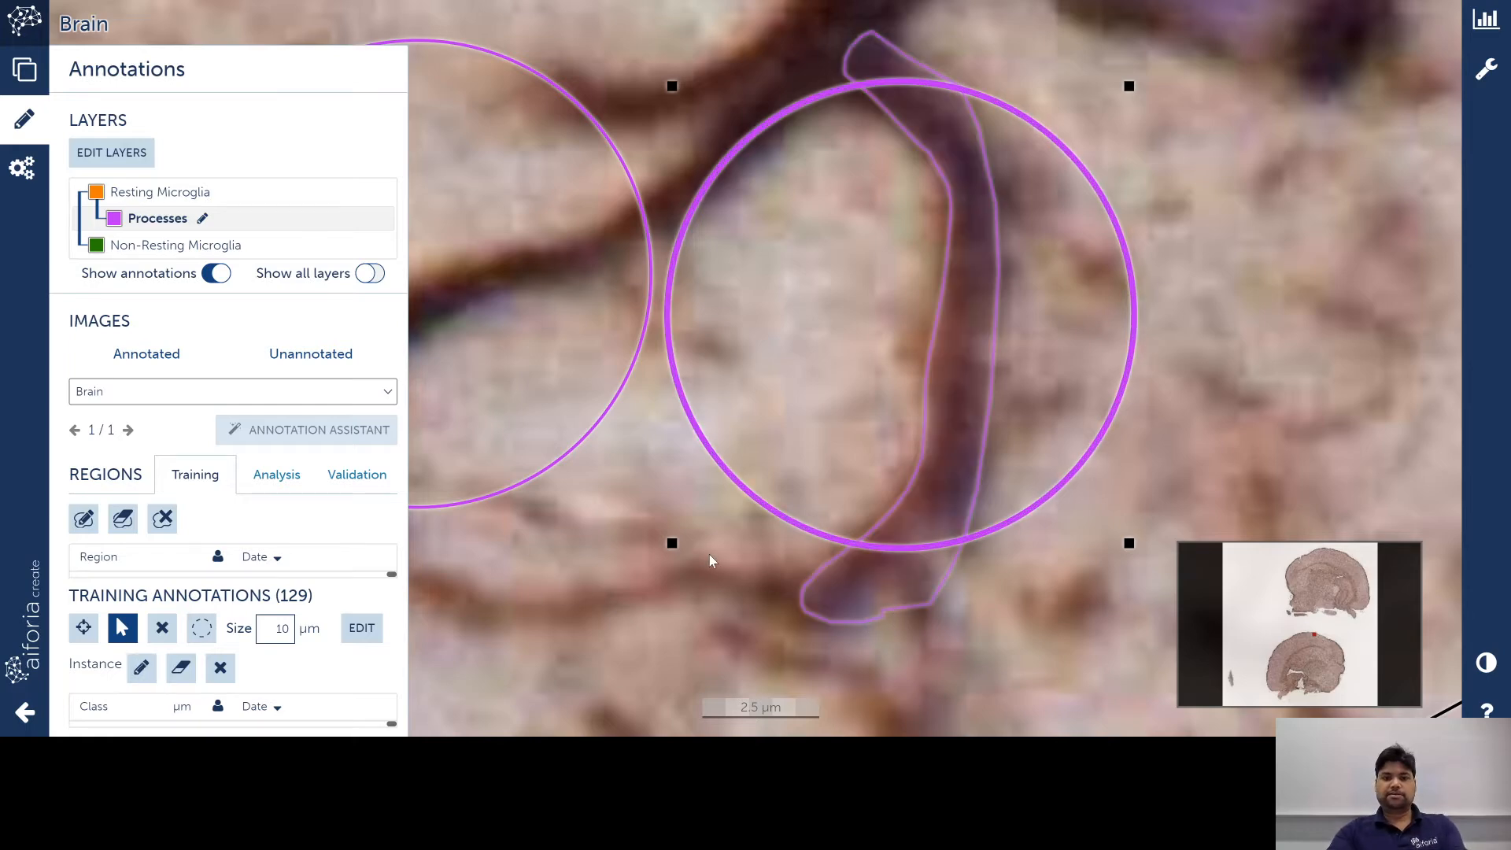
Step: Trace the process through the left purple circle up to its tip and back
scroll(710, 554, down, 3)
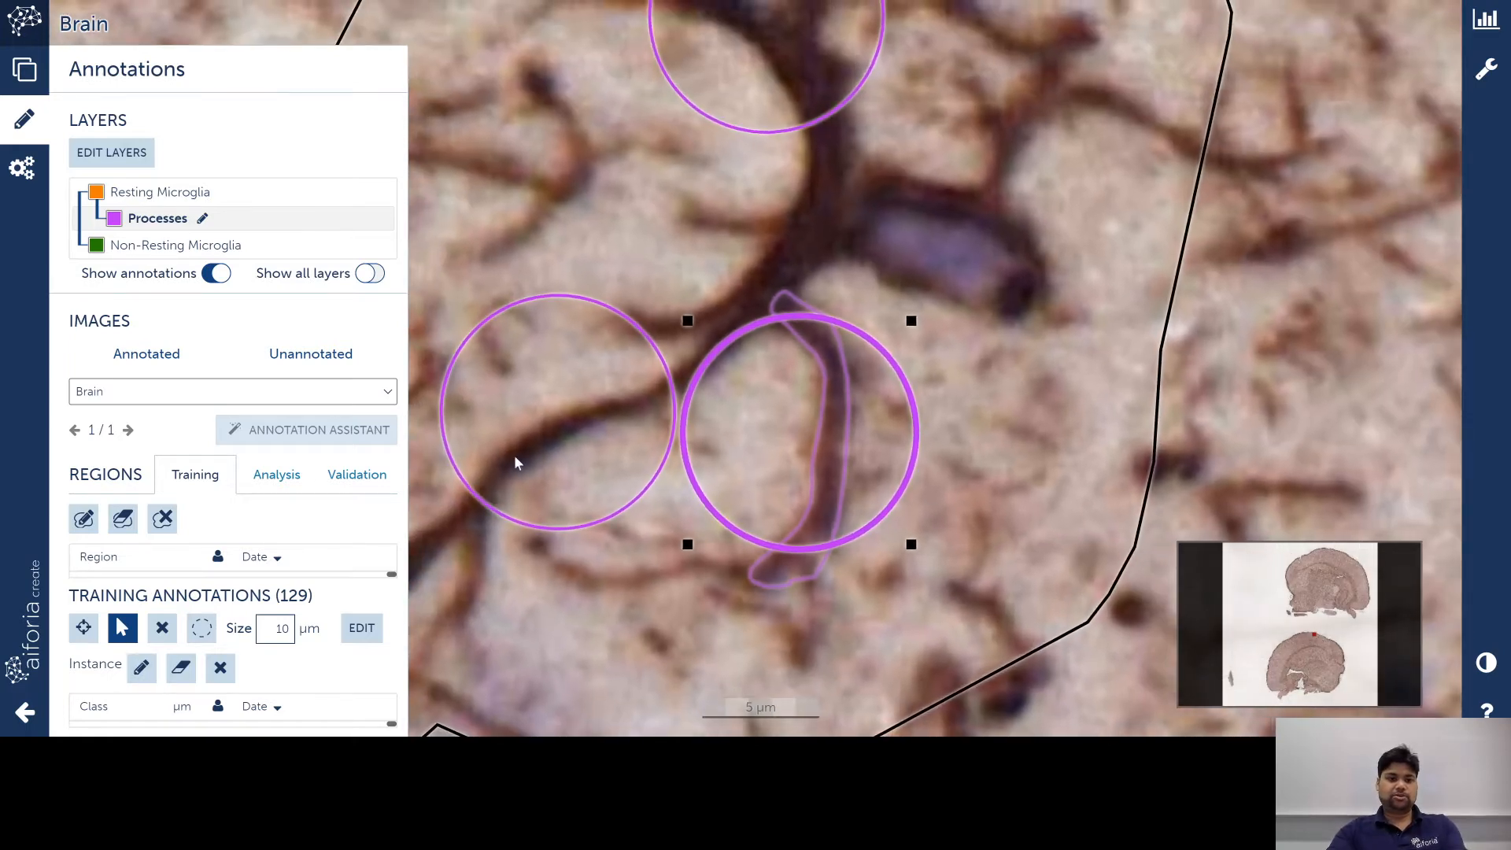
key(space)
click(541, 427)
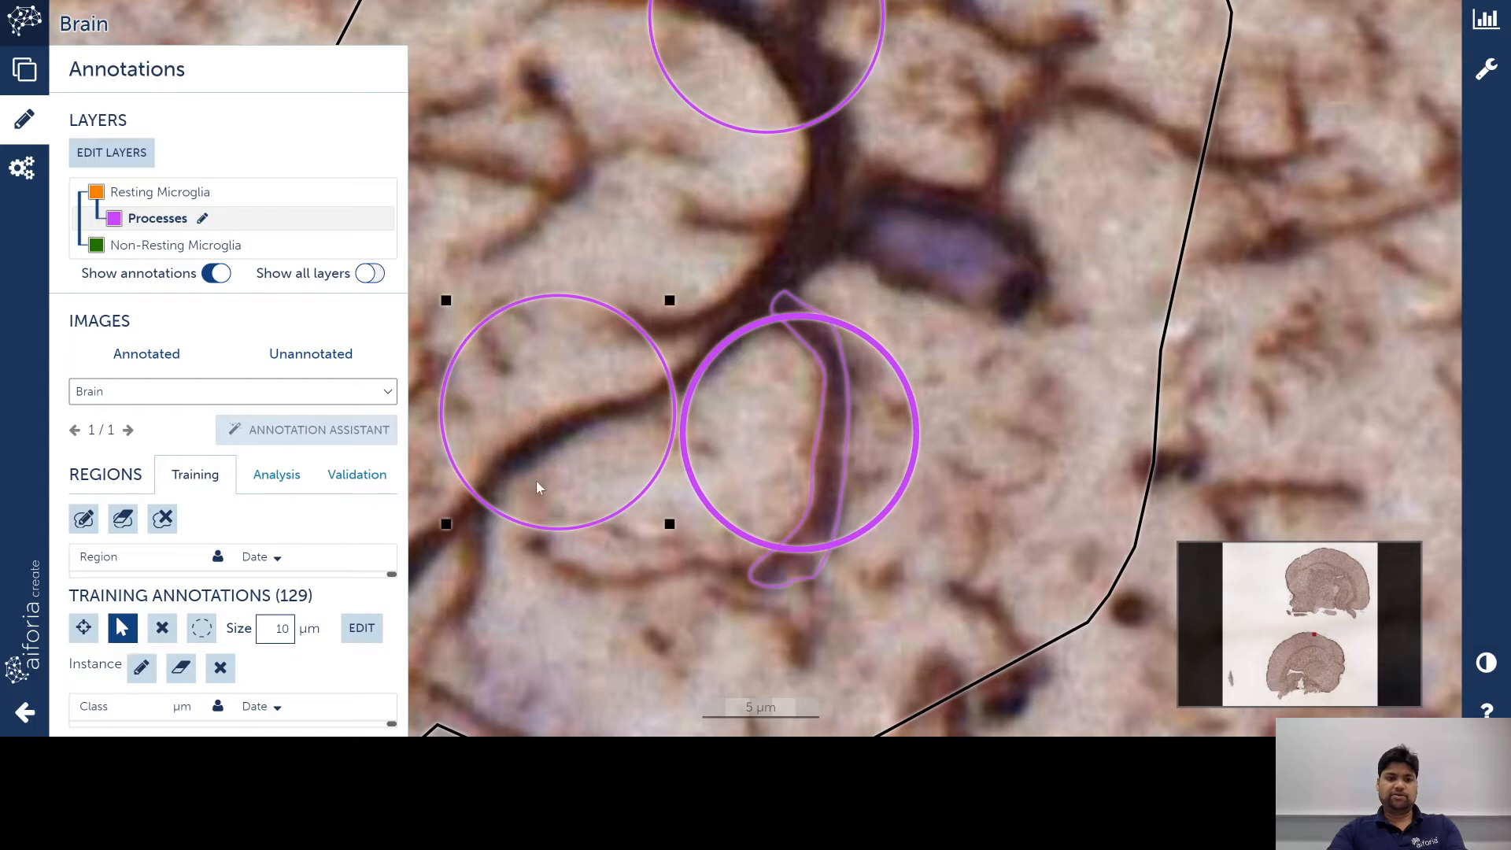
scroll(555, 542, down, 1)
scroll(535, 550, down, 3)
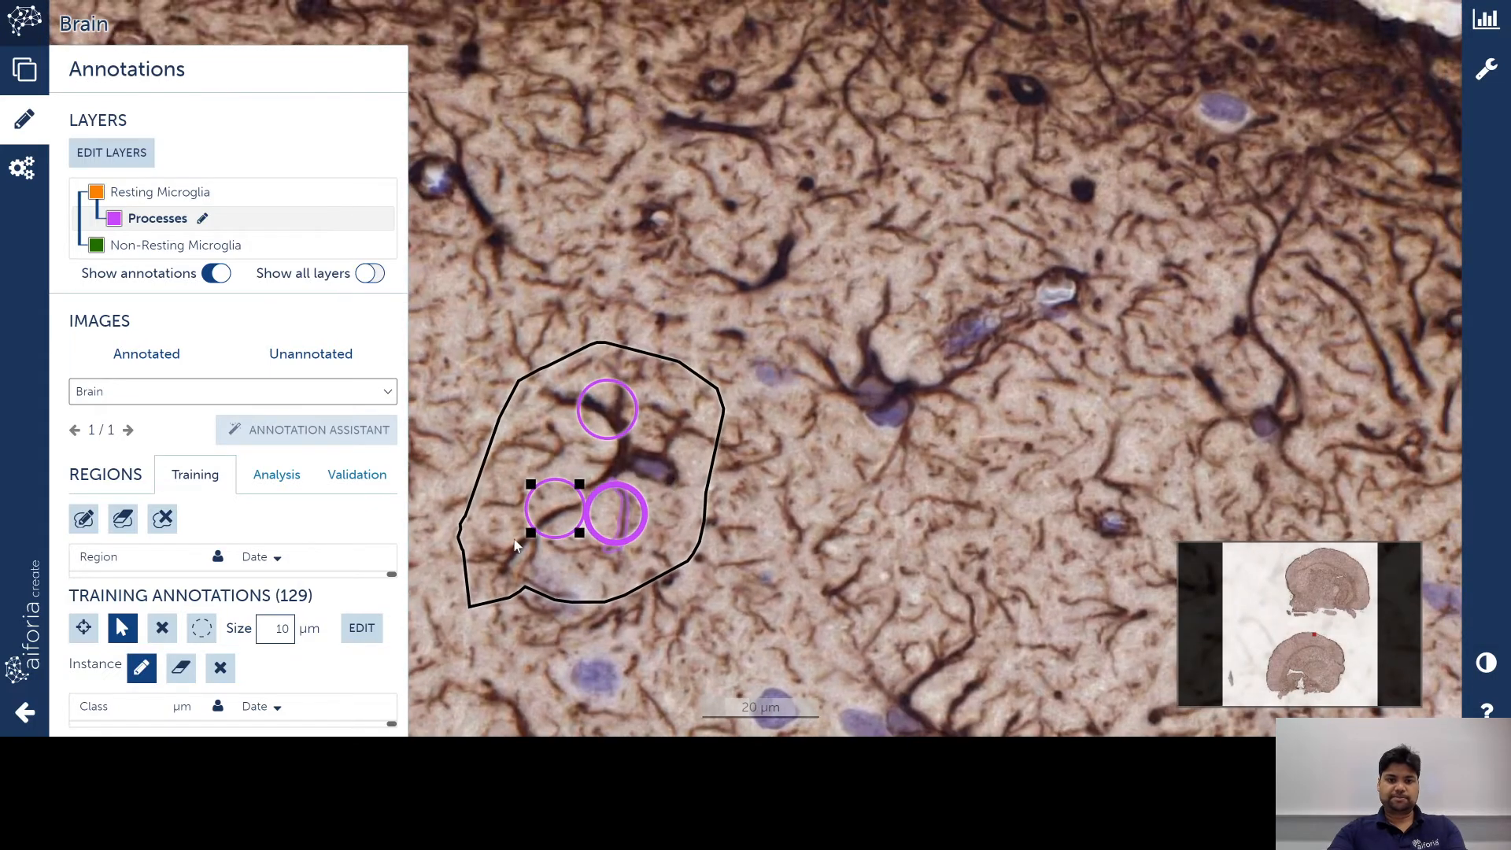
scroll(518, 527, up, 3)
scroll(552, 535, down, 1)
scroll(552, 535, up, 3)
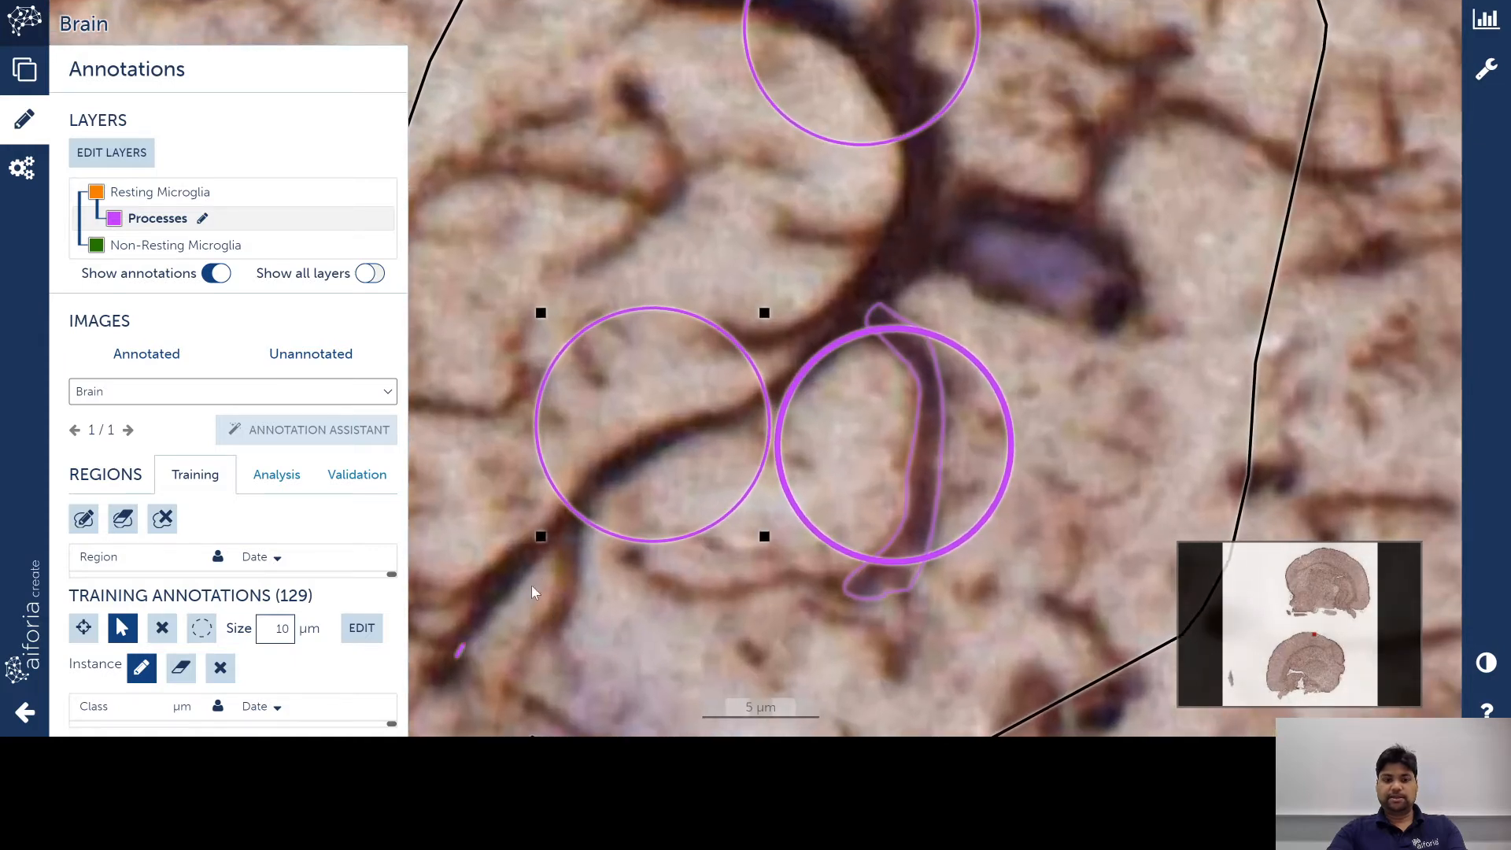
mouse_move(531, 584)
mouse_down()
mouse_move(615, 484)
mouse_move(793, 422)
mouse_move(818, 374)
mouse_move(869, 335)
mouse_up()
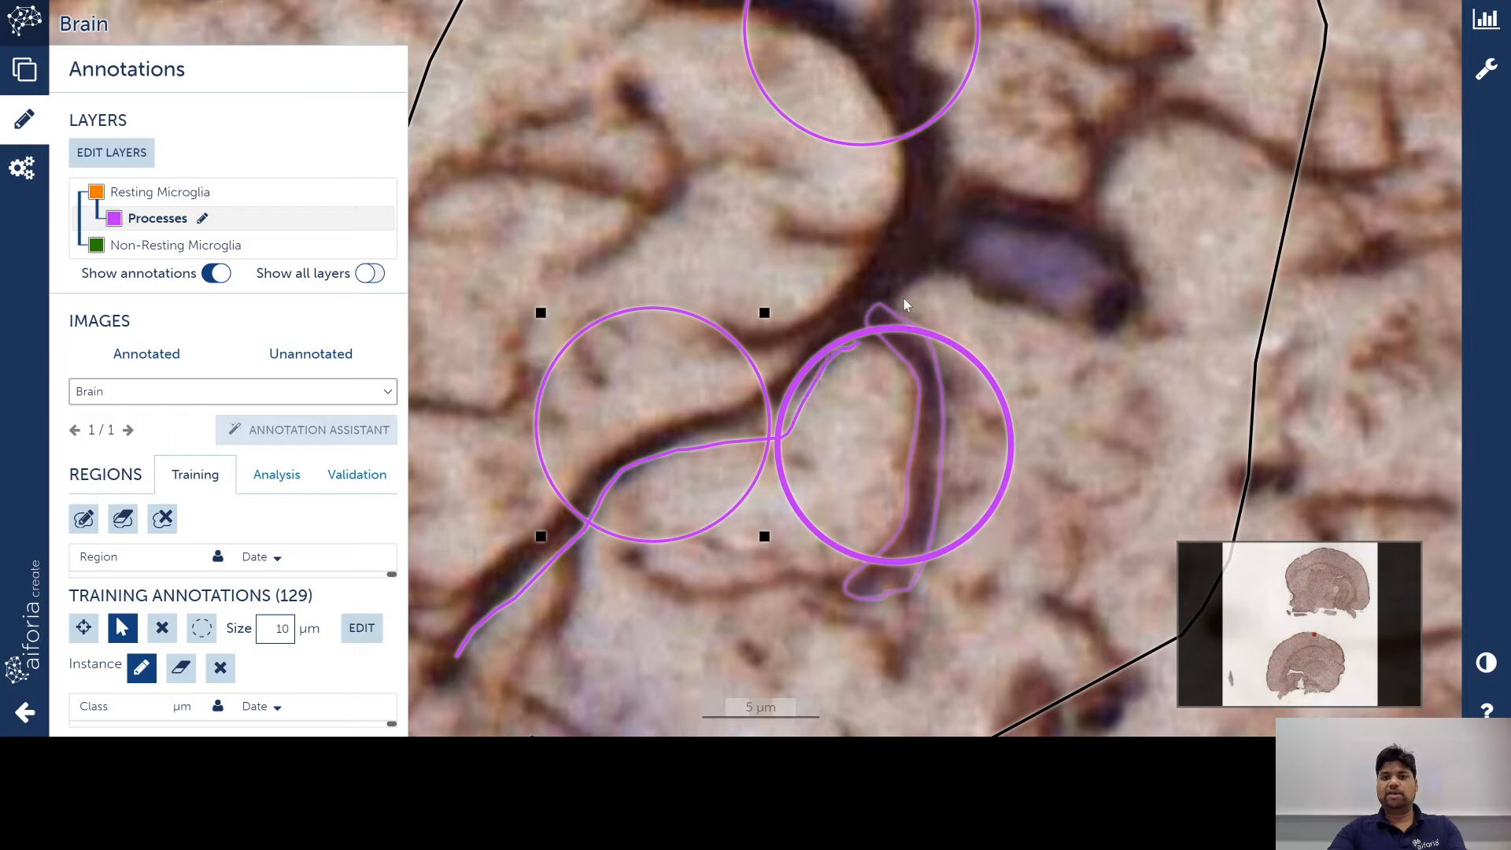
drag(916, 256, 870, 263)
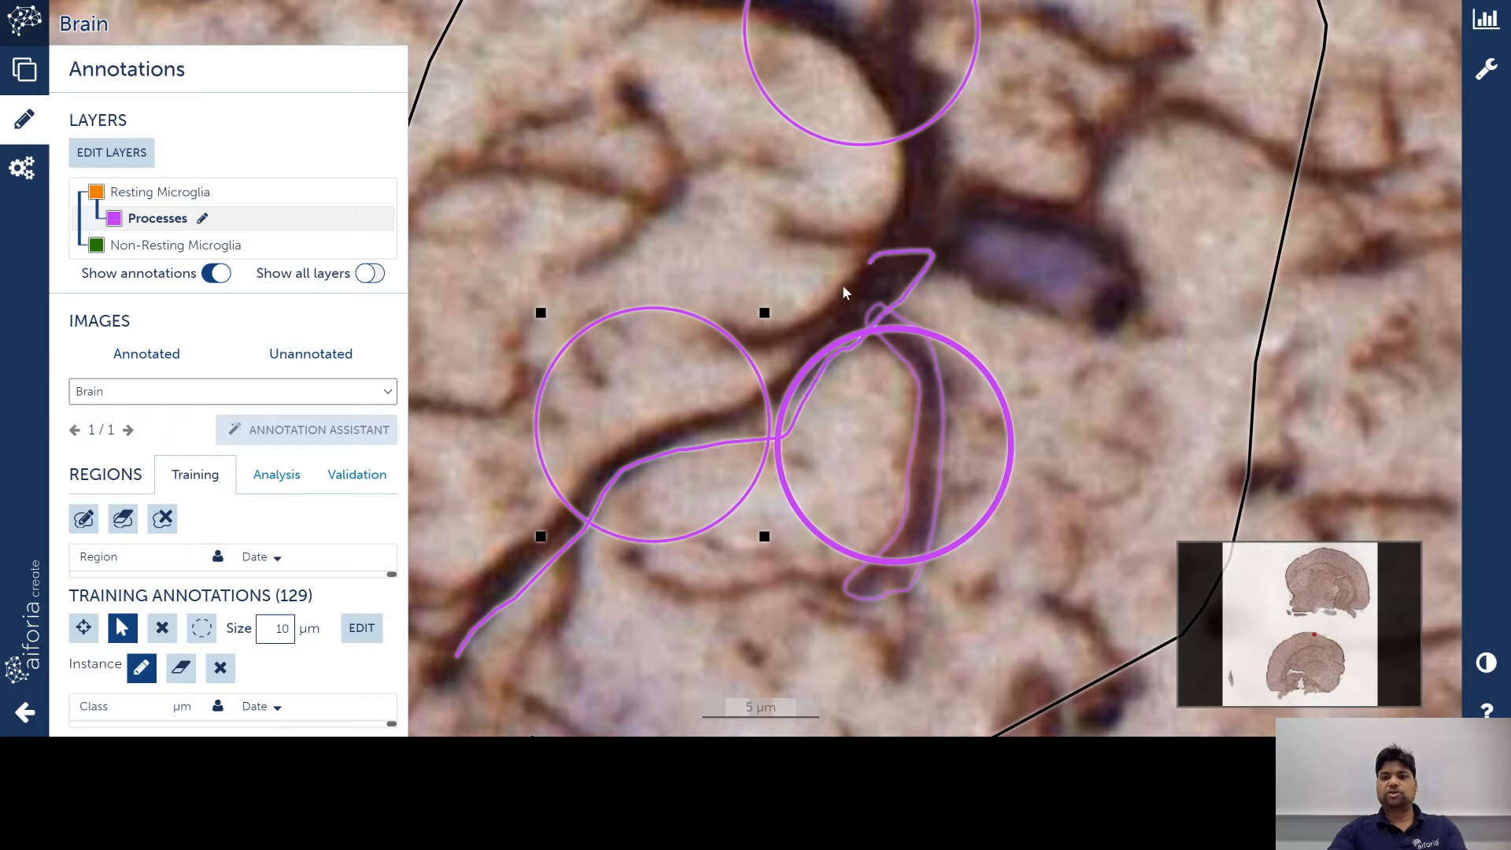
mouse_move(817, 329)
mouse_down()
mouse_move(782, 376)
mouse_move(602, 450)
mouse_move(450, 603)
mouse_move(458, 644)
mouse_move(507, 576)
mouse_move(923, 258)
mouse_up()
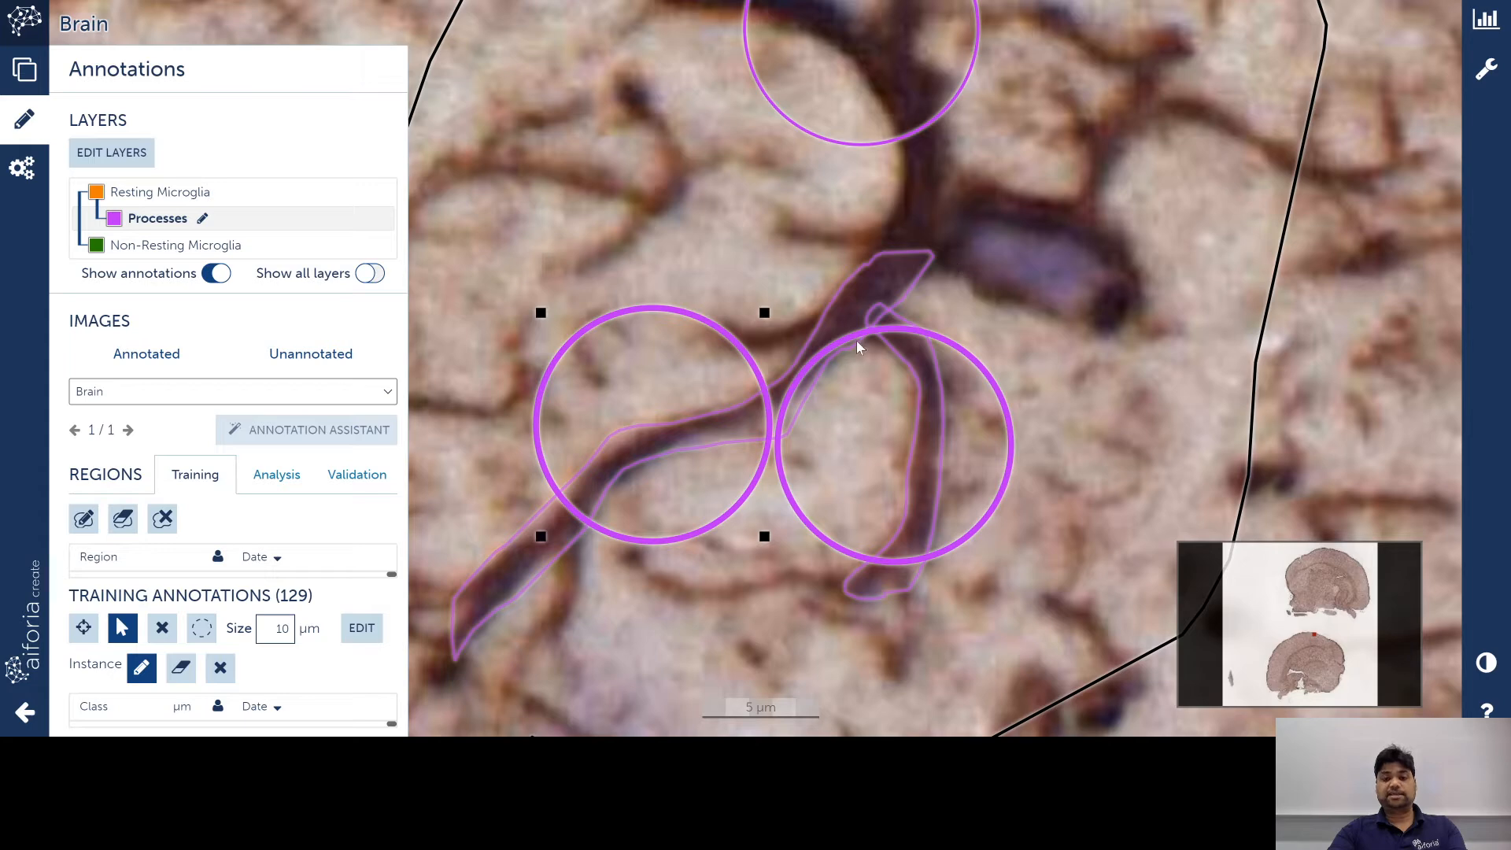
key(Escape)
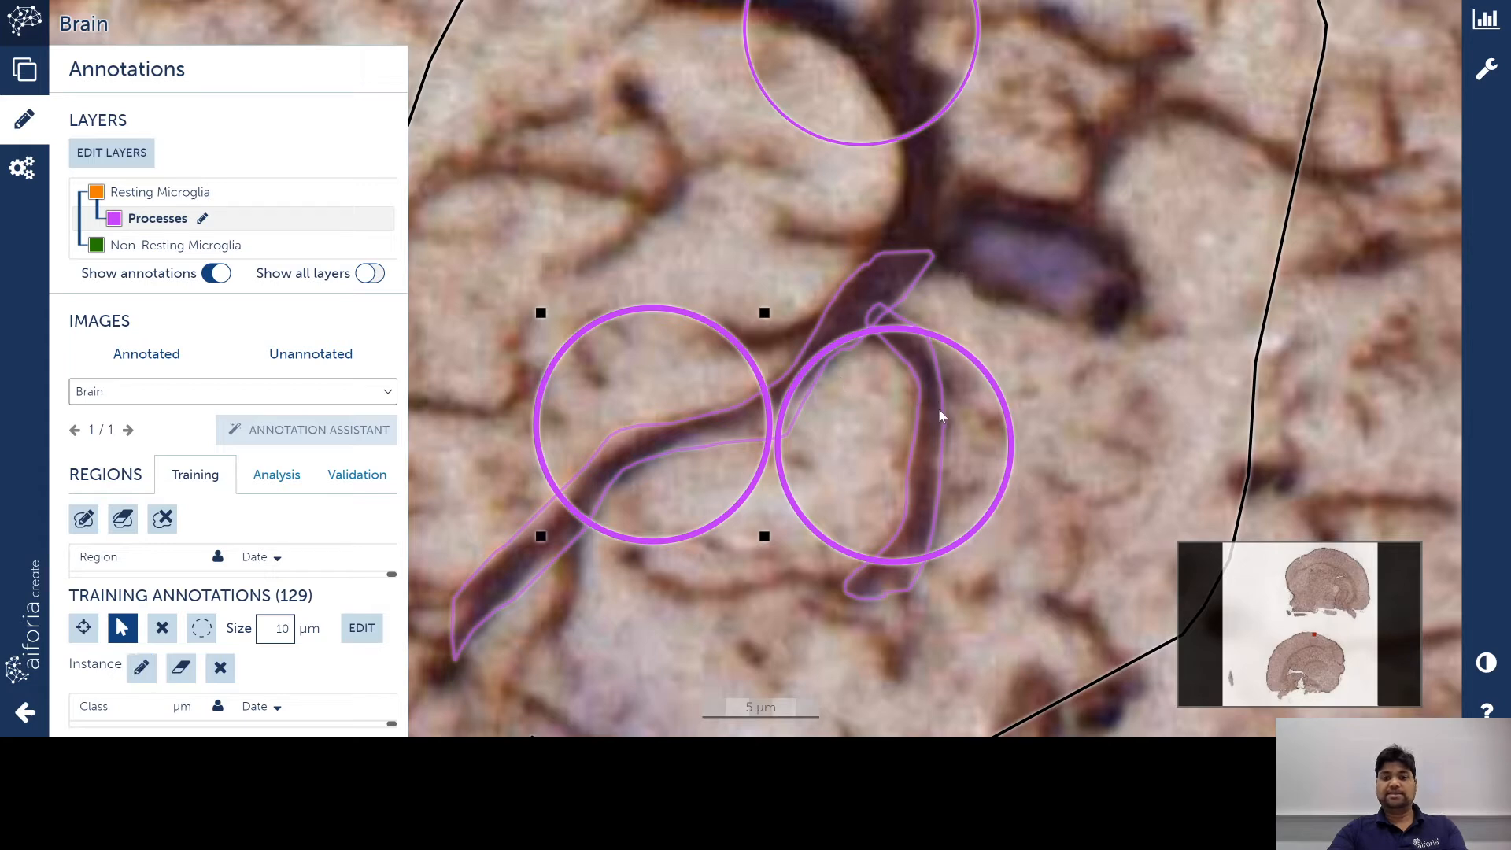
Step: Trace the short branch above the right circle and close the Processes outline
mouse_move(984, 438)
mouse_down()
mouse_move(981, 453)
mouse_move(925, 459)
mouse_up()
key(d)
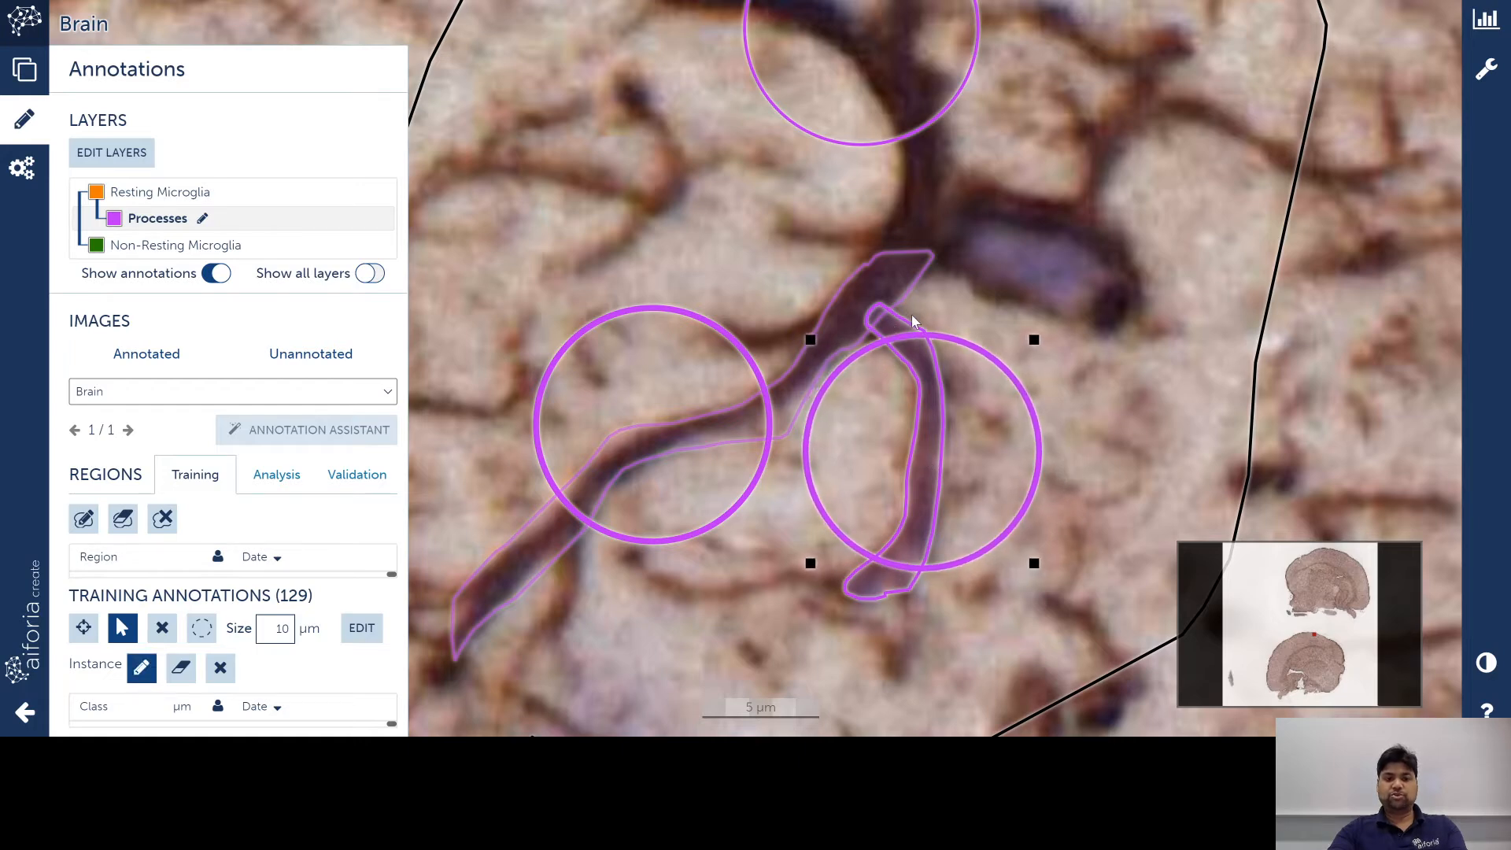
scroll(912, 321, up, 3)
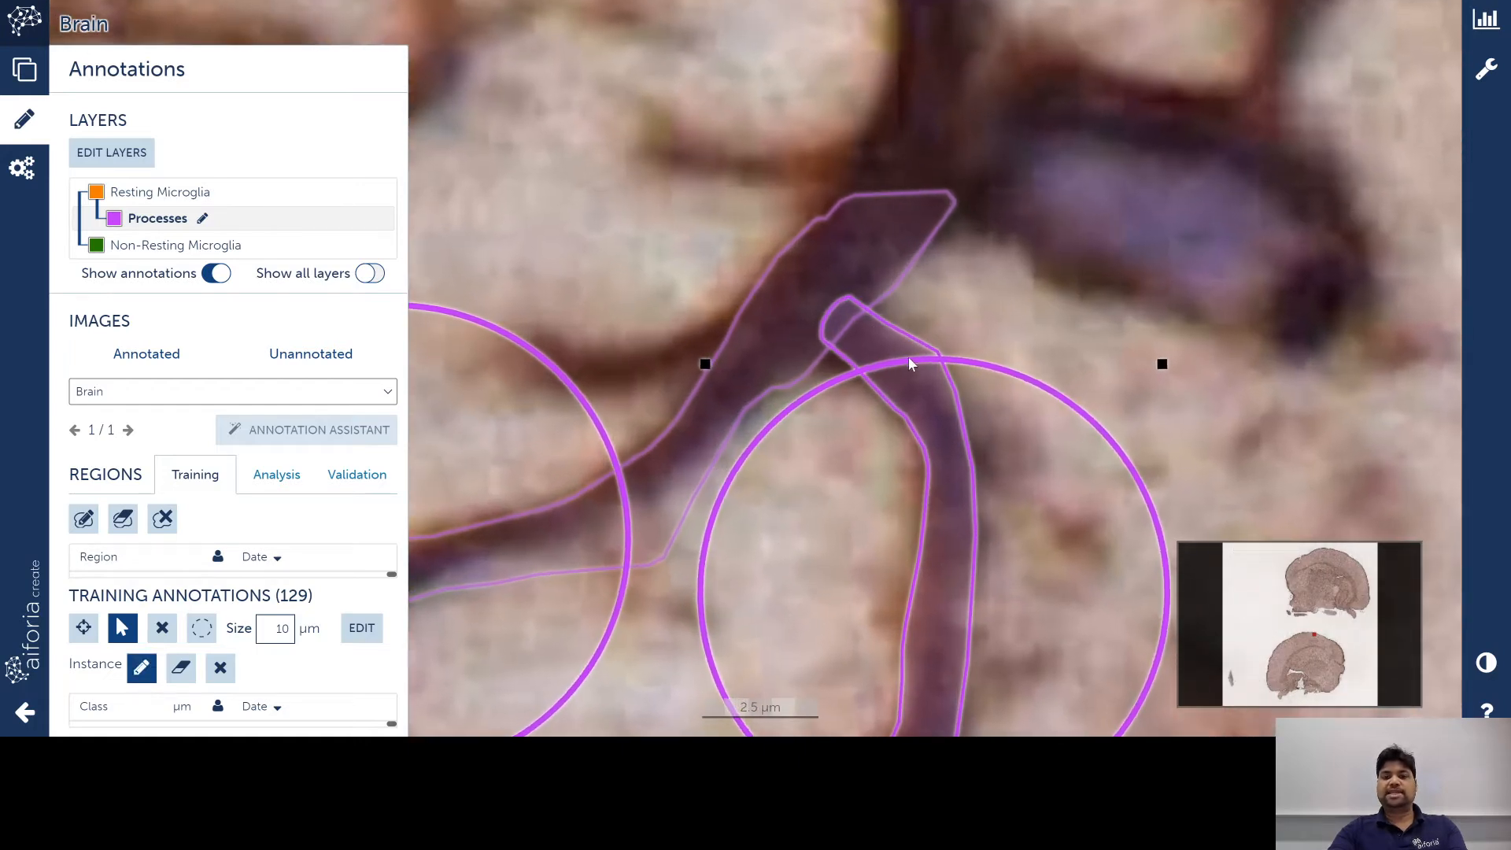
mouse_move(895, 341)
mouse_down()
mouse_move(853, 309)
mouse_move(925, 228)
mouse_up()
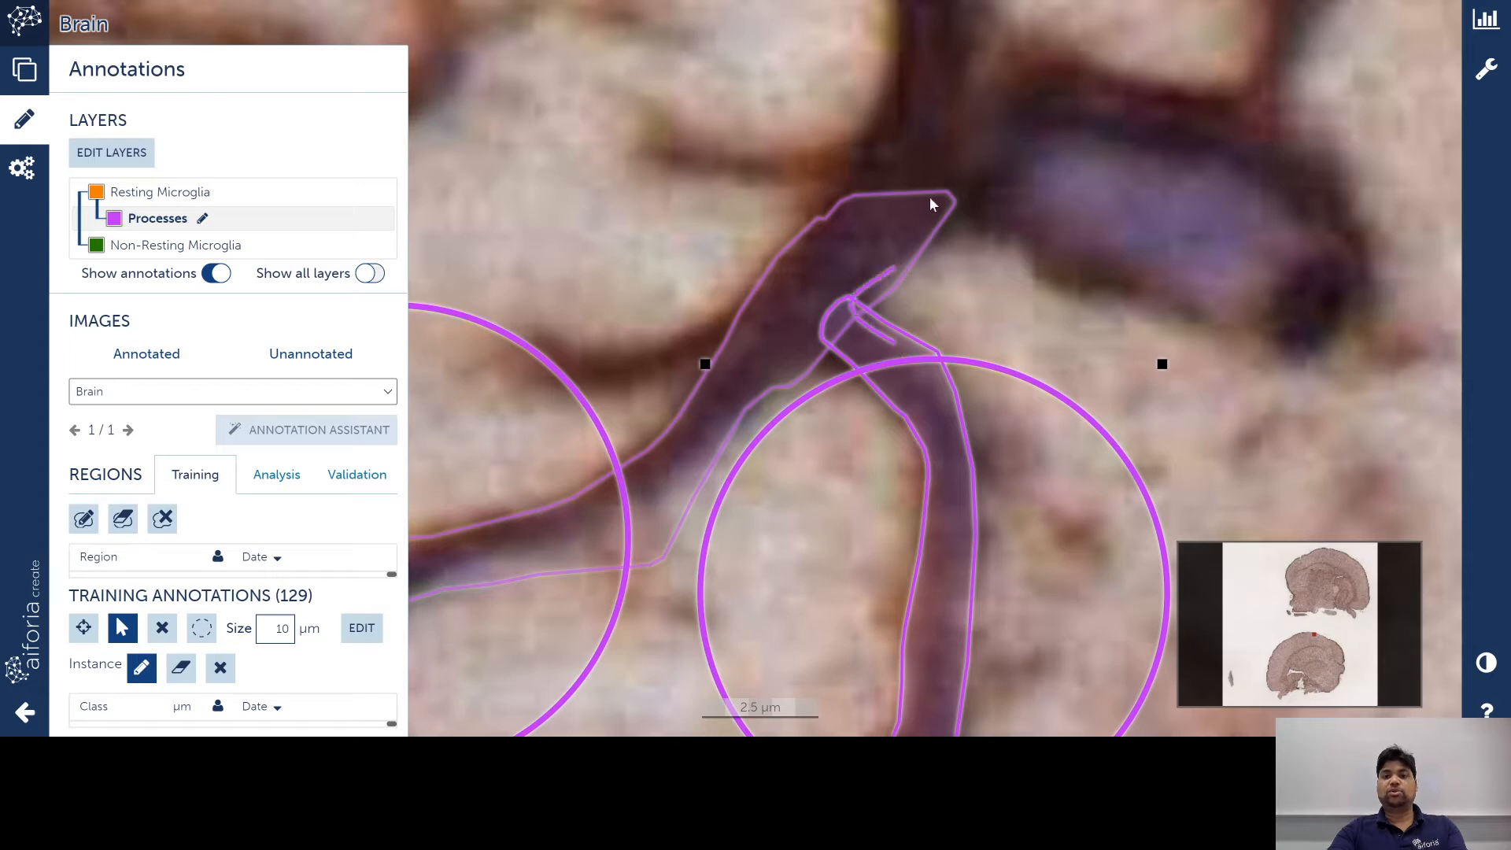
mouse_move(909, 168)
mouse_down()
mouse_move(783, 257)
mouse_move(768, 300)
mouse_up()
mouse_move(821, 350)
mouse_down()
mouse_move(946, 428)
mouse_move(935, 528)
mouse_up()
scroll(932, 518, down, 3)
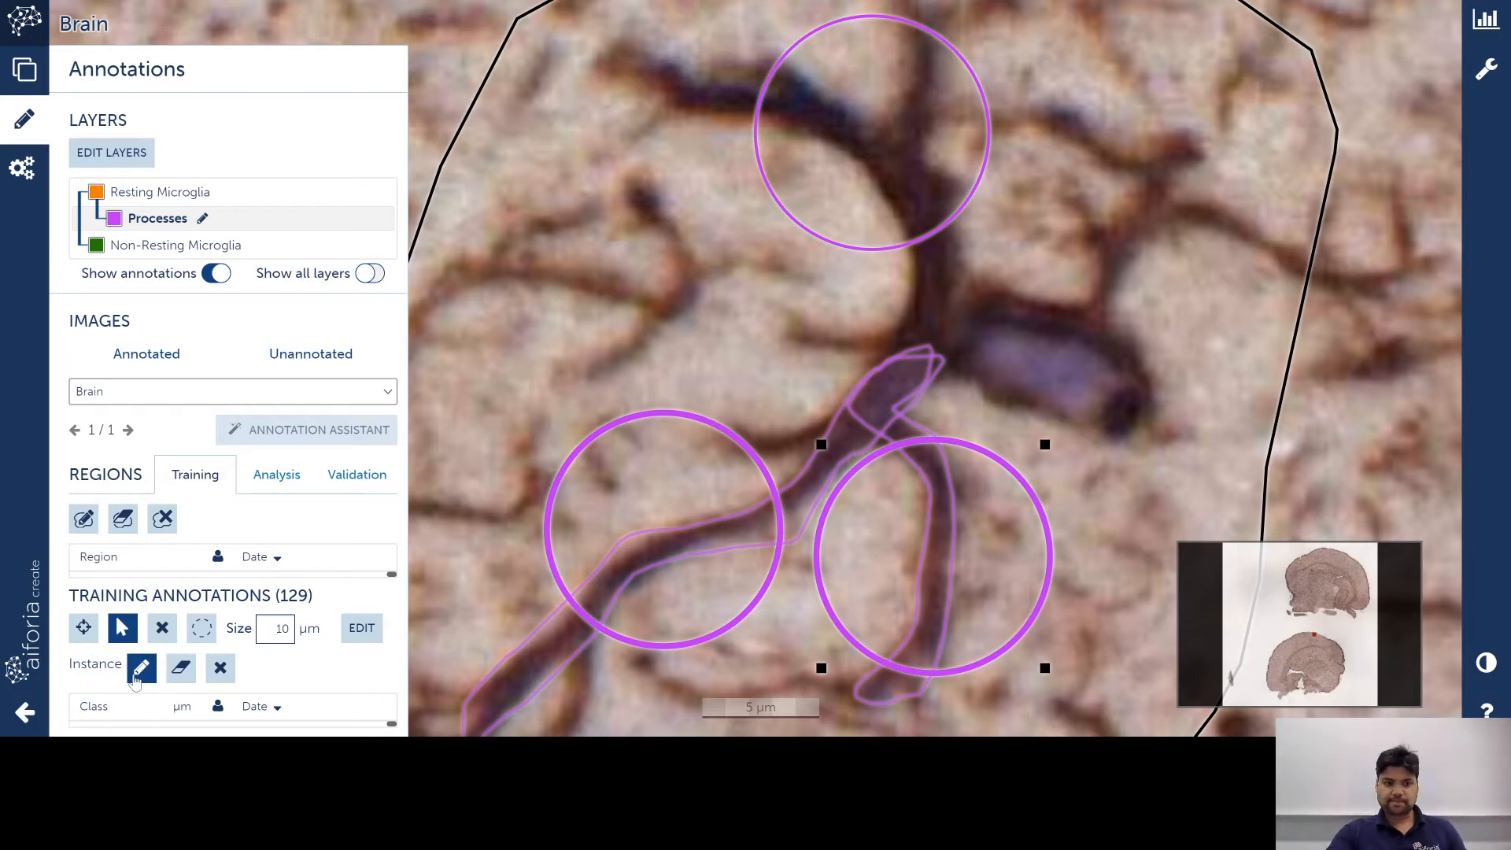
scroll(1172, 447, down, 6)
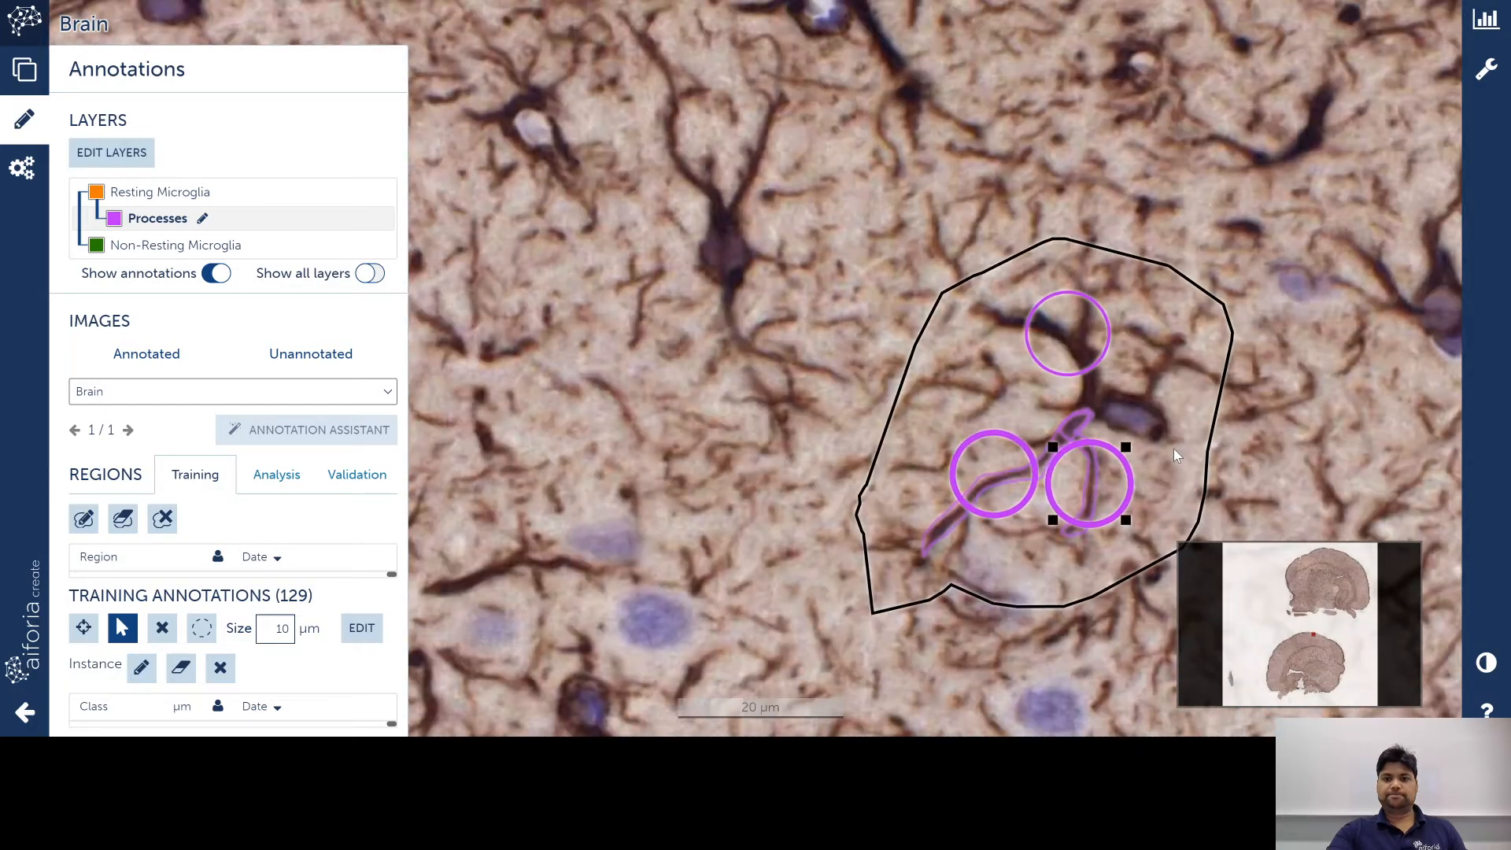
Step: Nudge the top purple circle slightly right and down onto the thick process
scroll(1169, 498, up, 3)
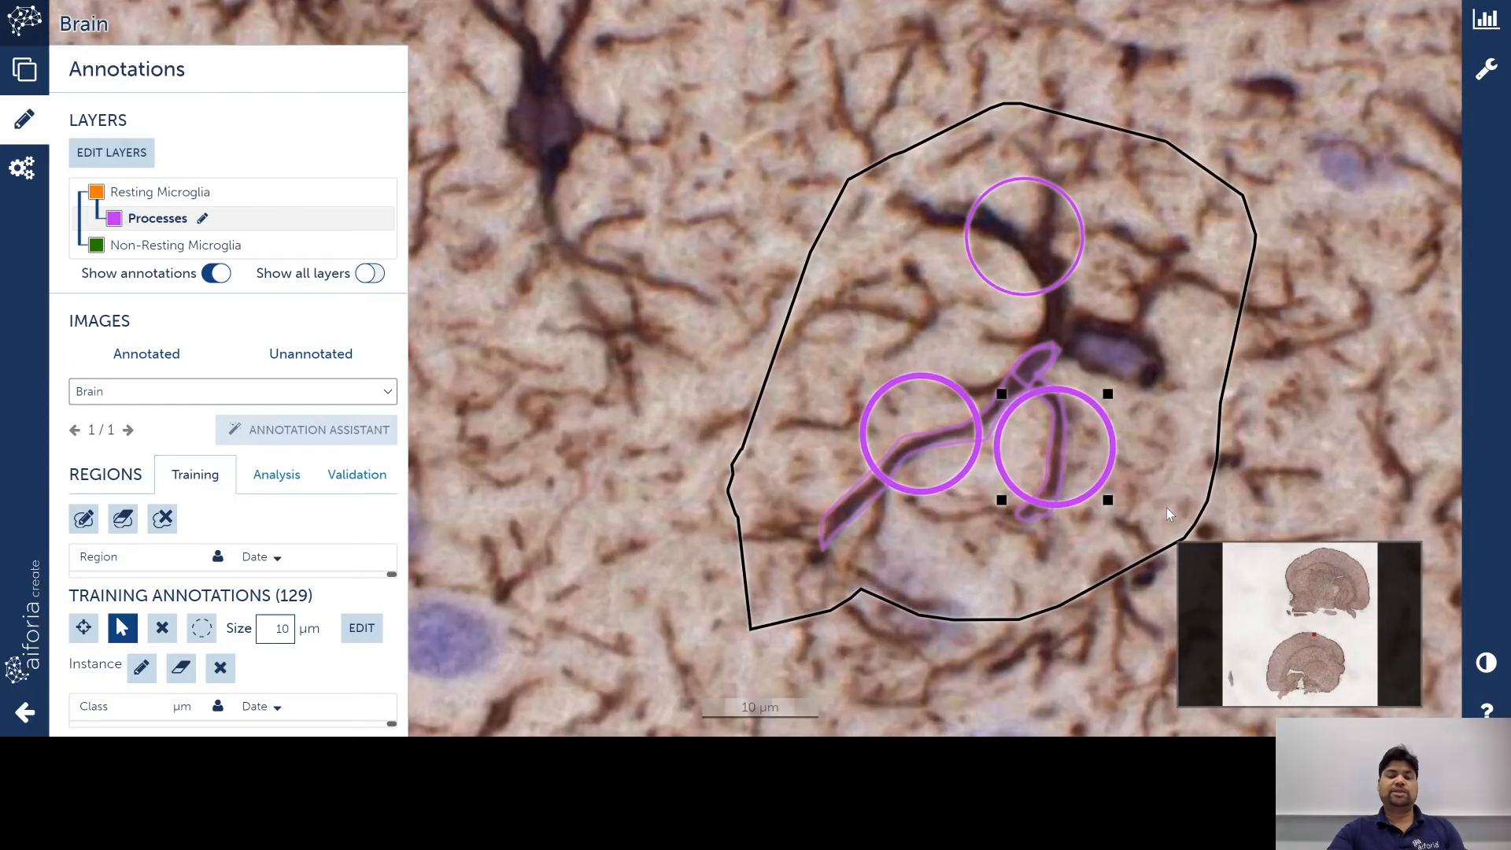
click(141, 667)
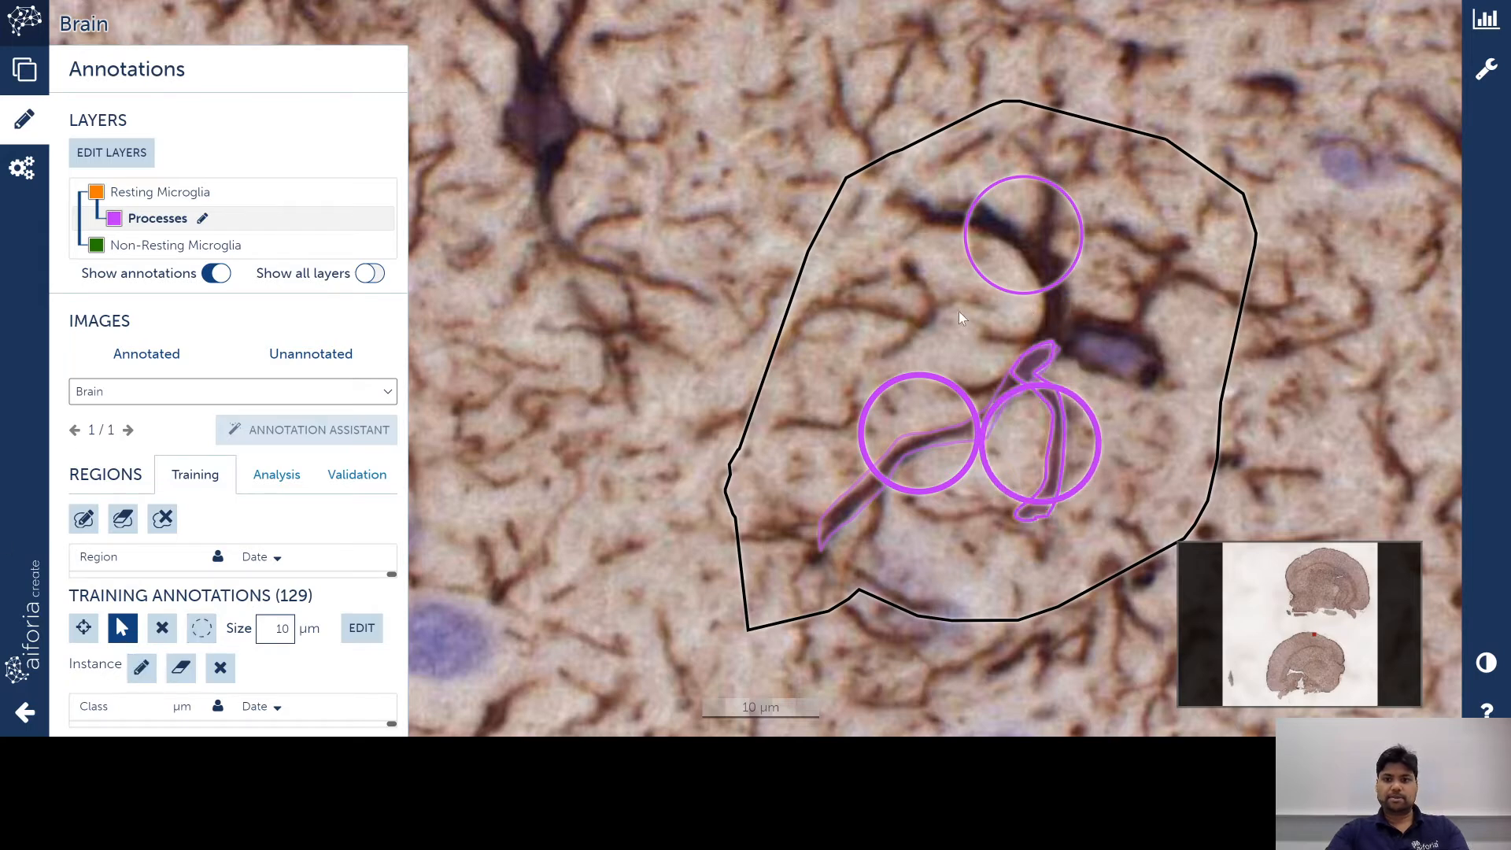
drag(1013, 236, 1037, 242)
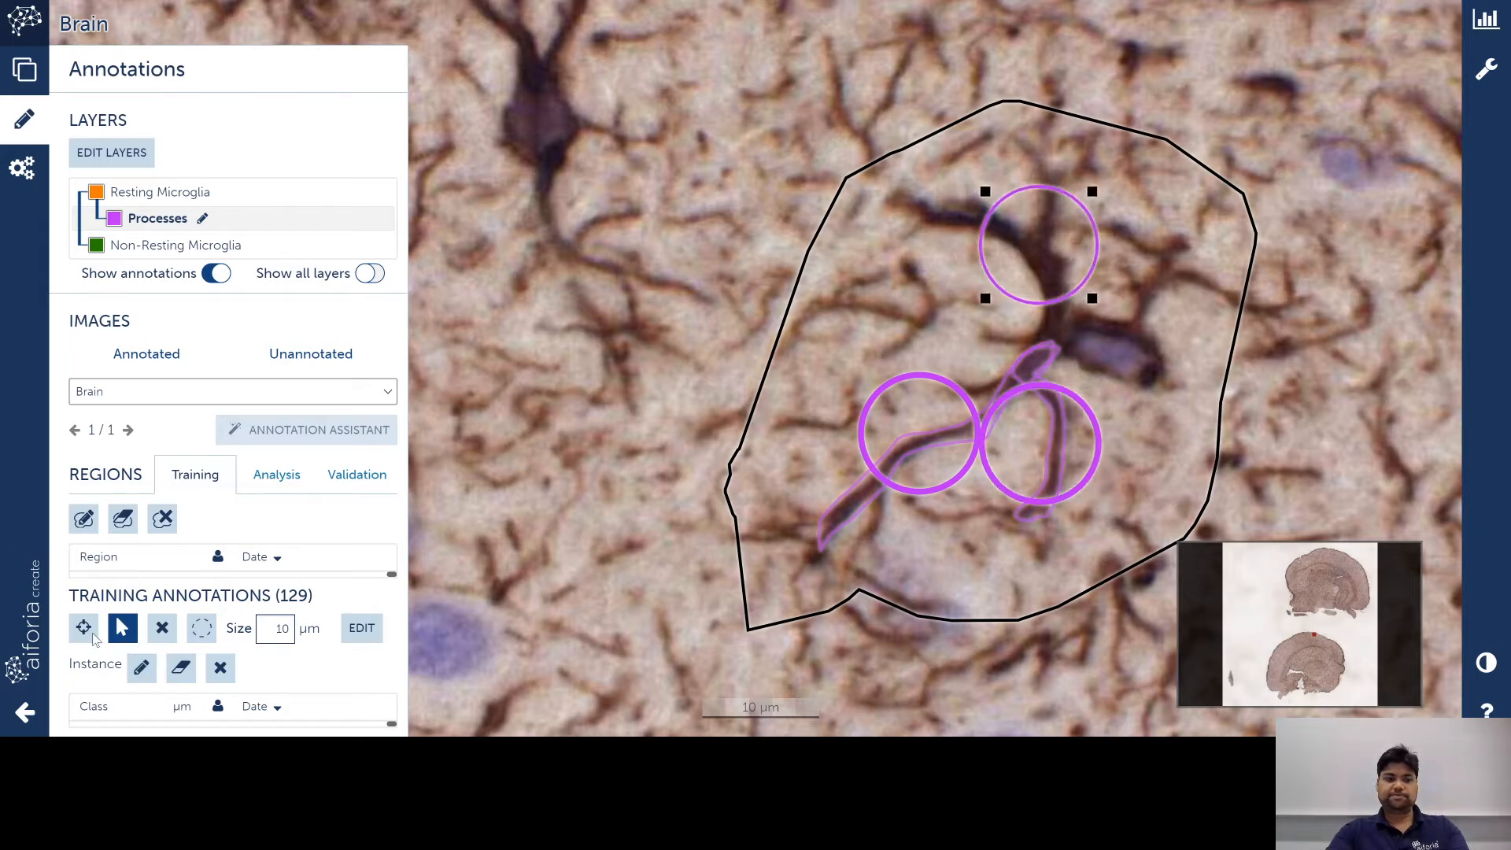
click(142, 667)
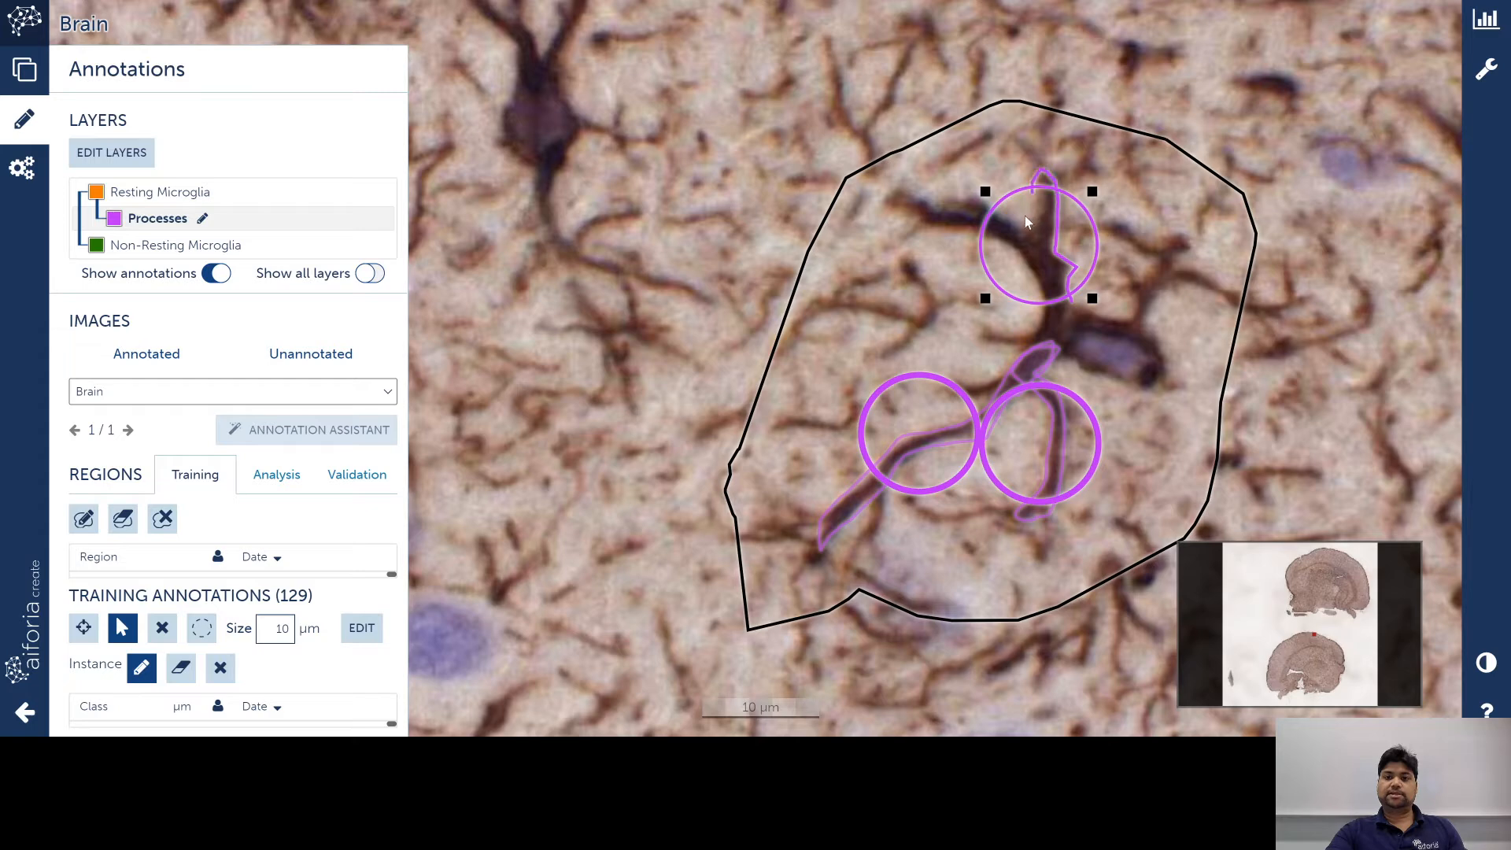
Step: Outline the branching process in the top circle, then check the Resting Microglia and Processes layers
drag(954, 199, 918, 203)
drag(978, 248, 985, 244)
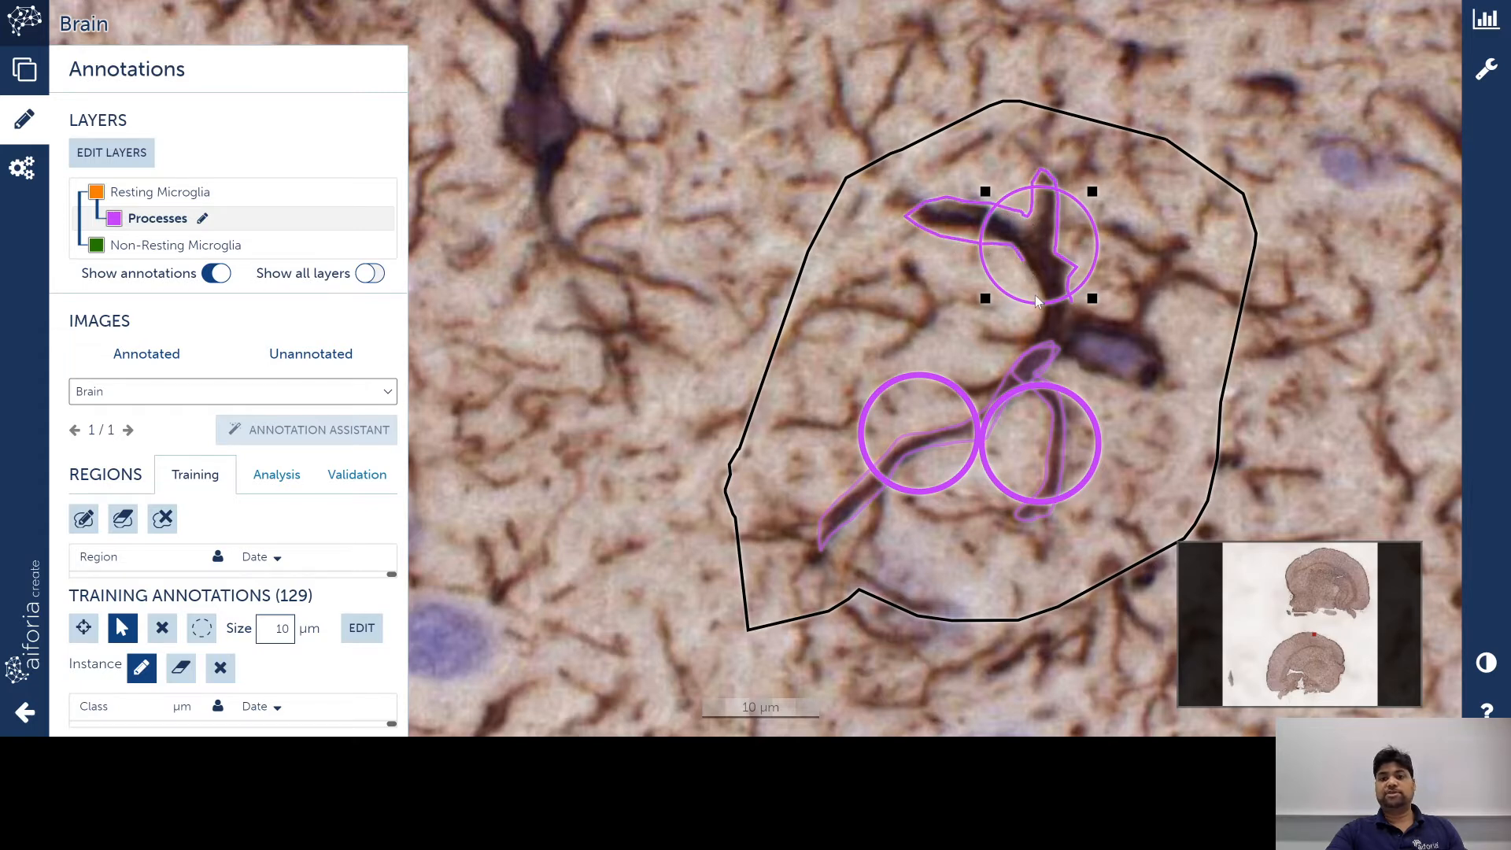
drag(1035, 296, 1068, 306)
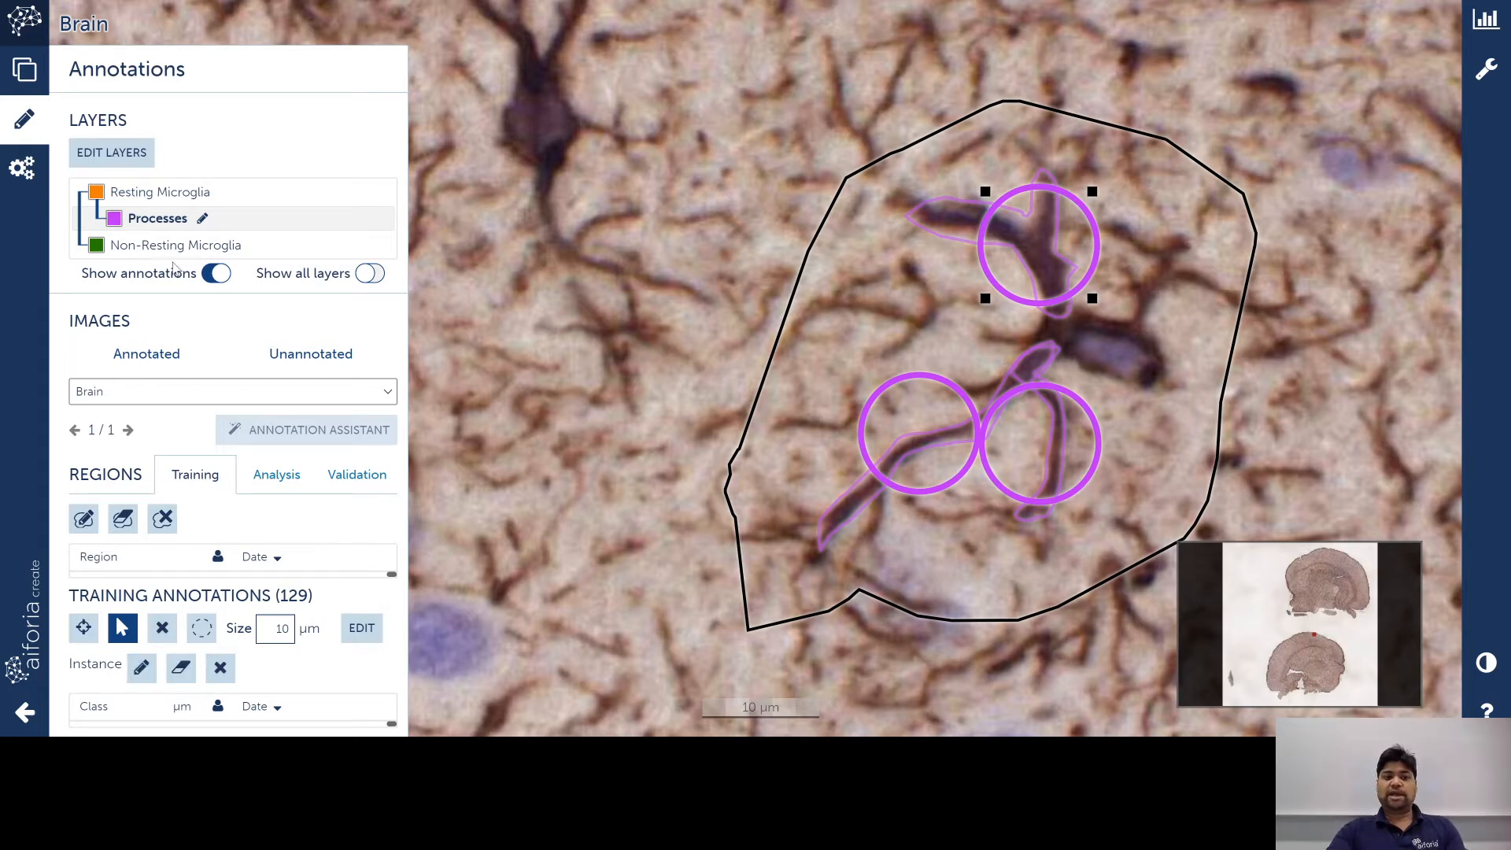
click(154, 197)
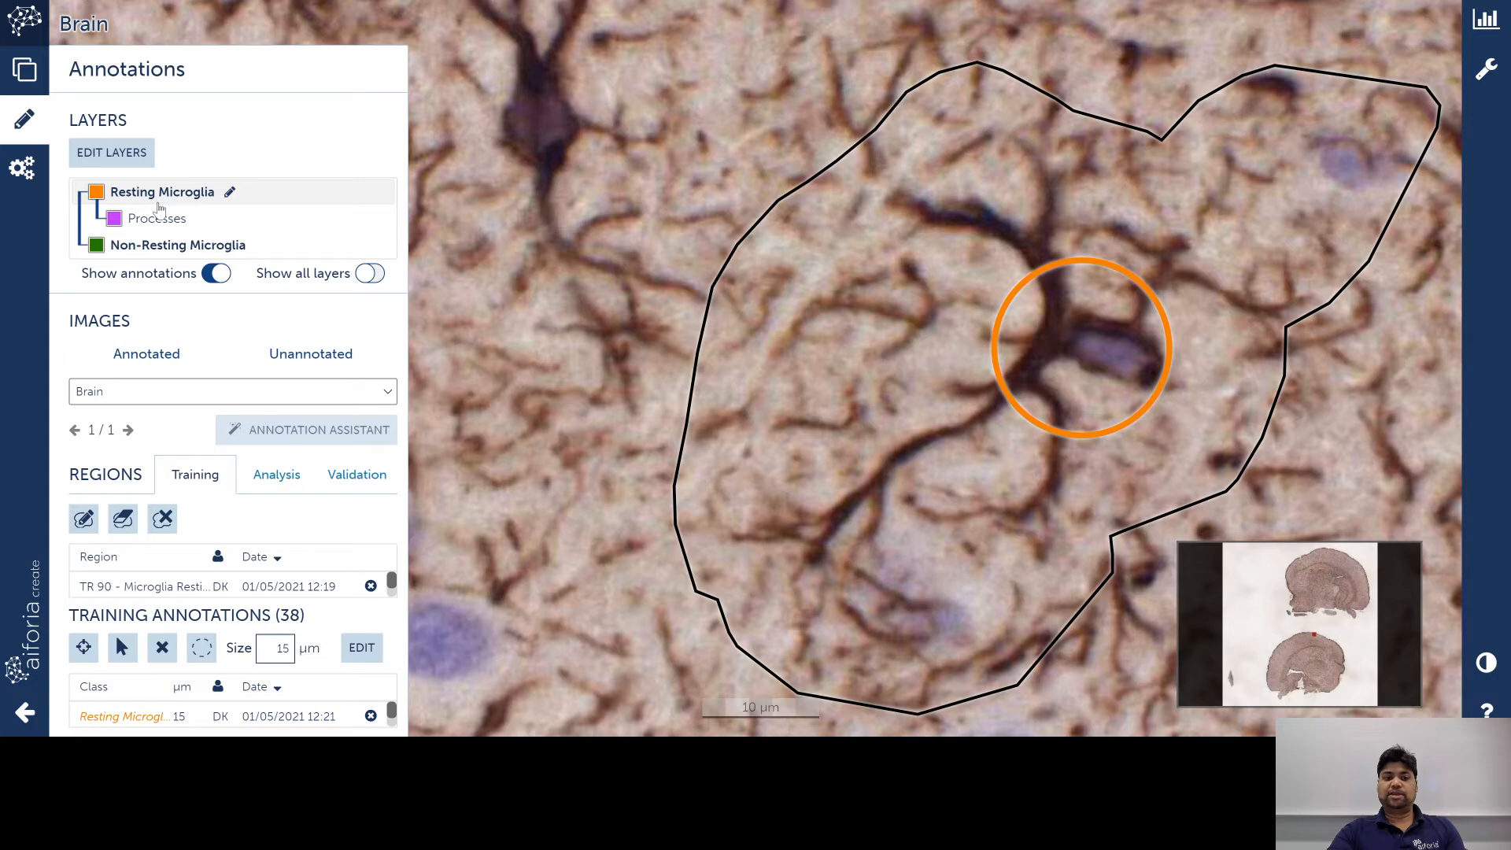
click(157, 219)
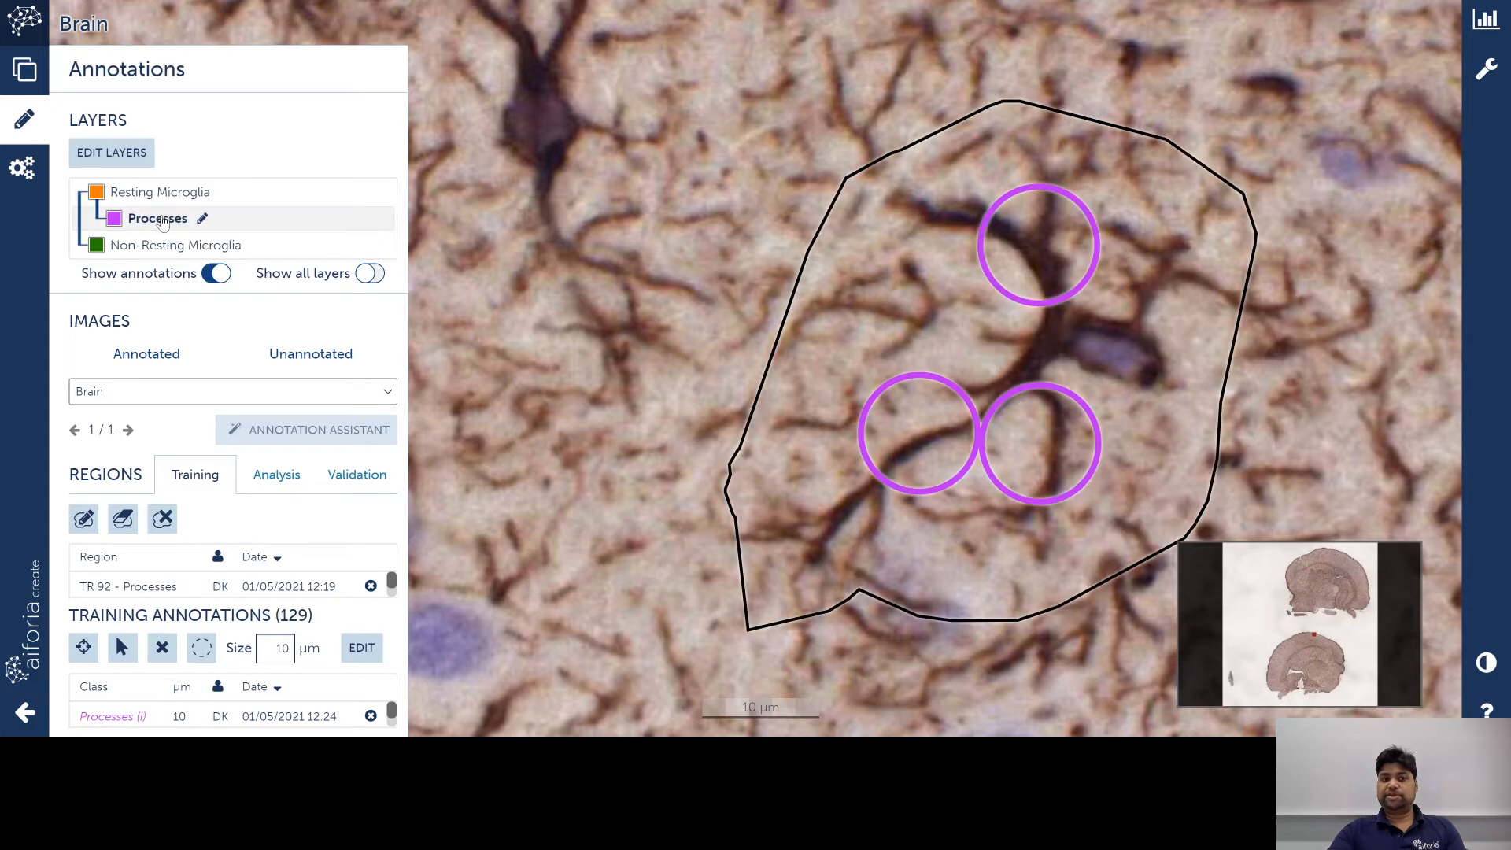
Step: Name the new AI model 'microglia cells and process detection'
click(23, 168)
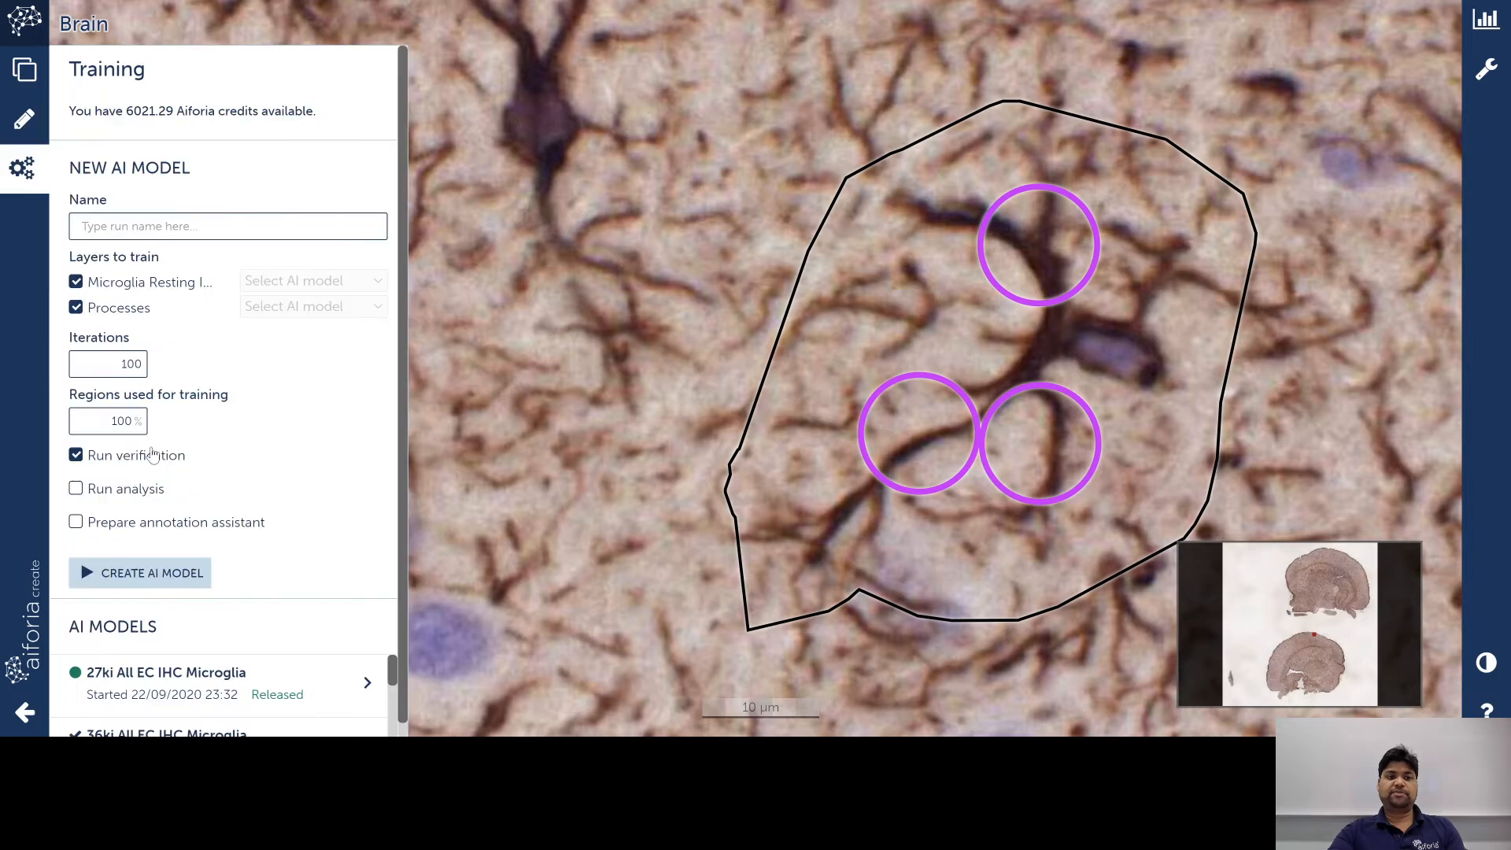
click(156, 222)
text(mc)
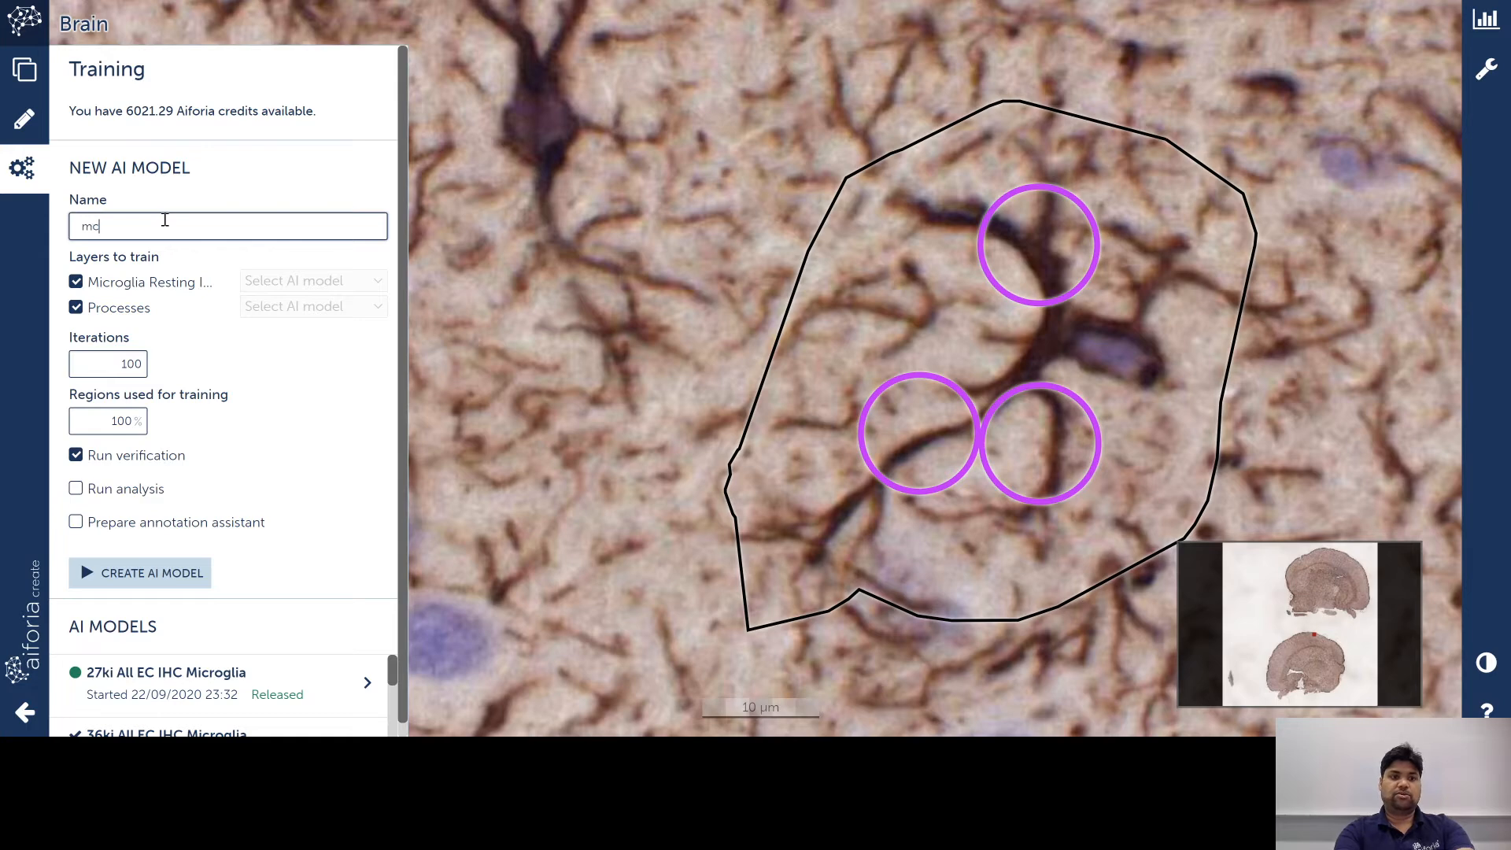
key(BackSpace)
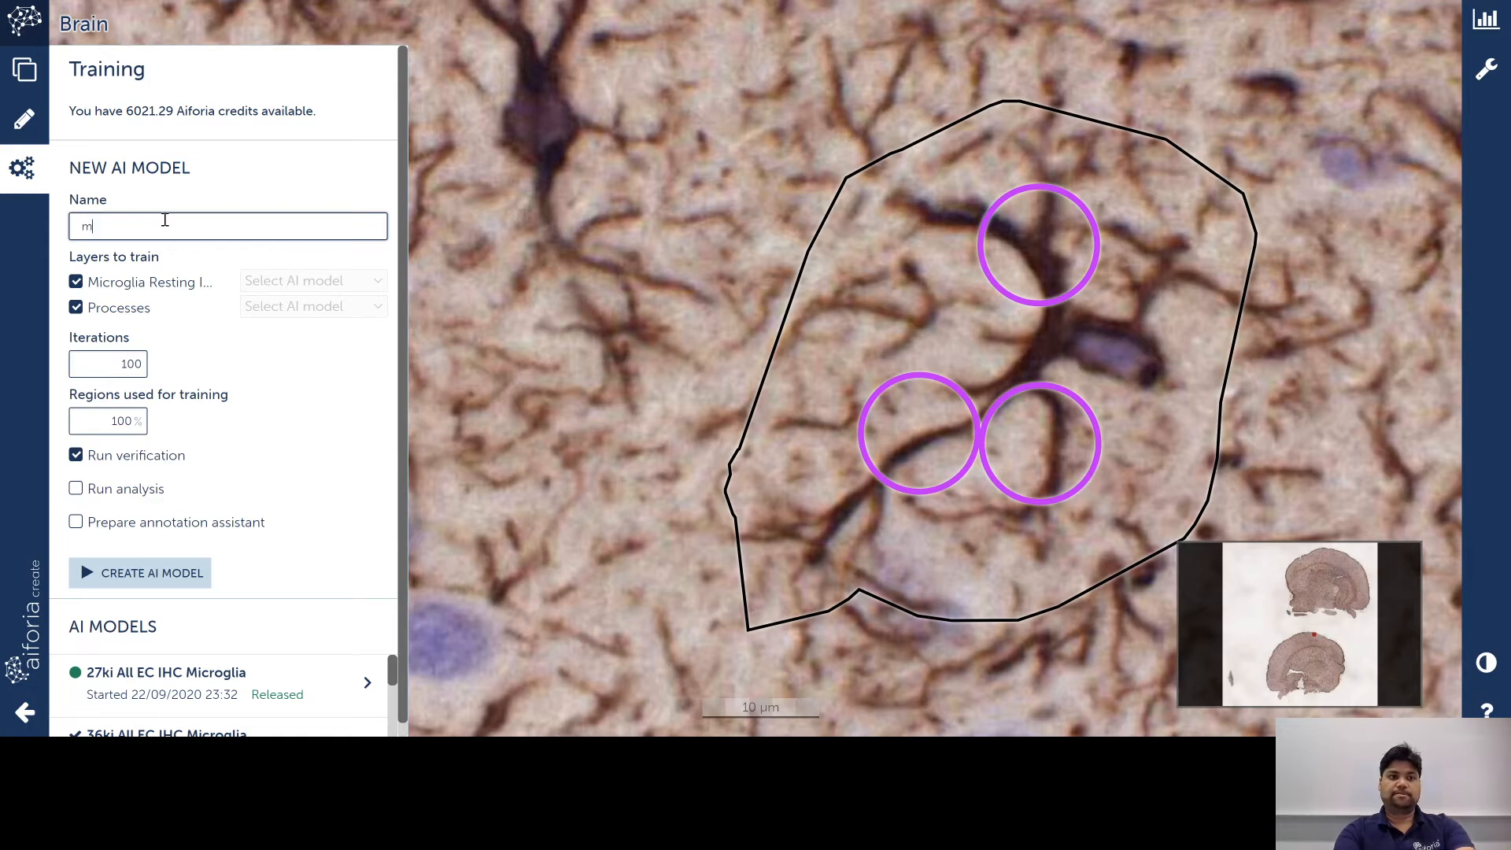
text(icroglia cells andpro)
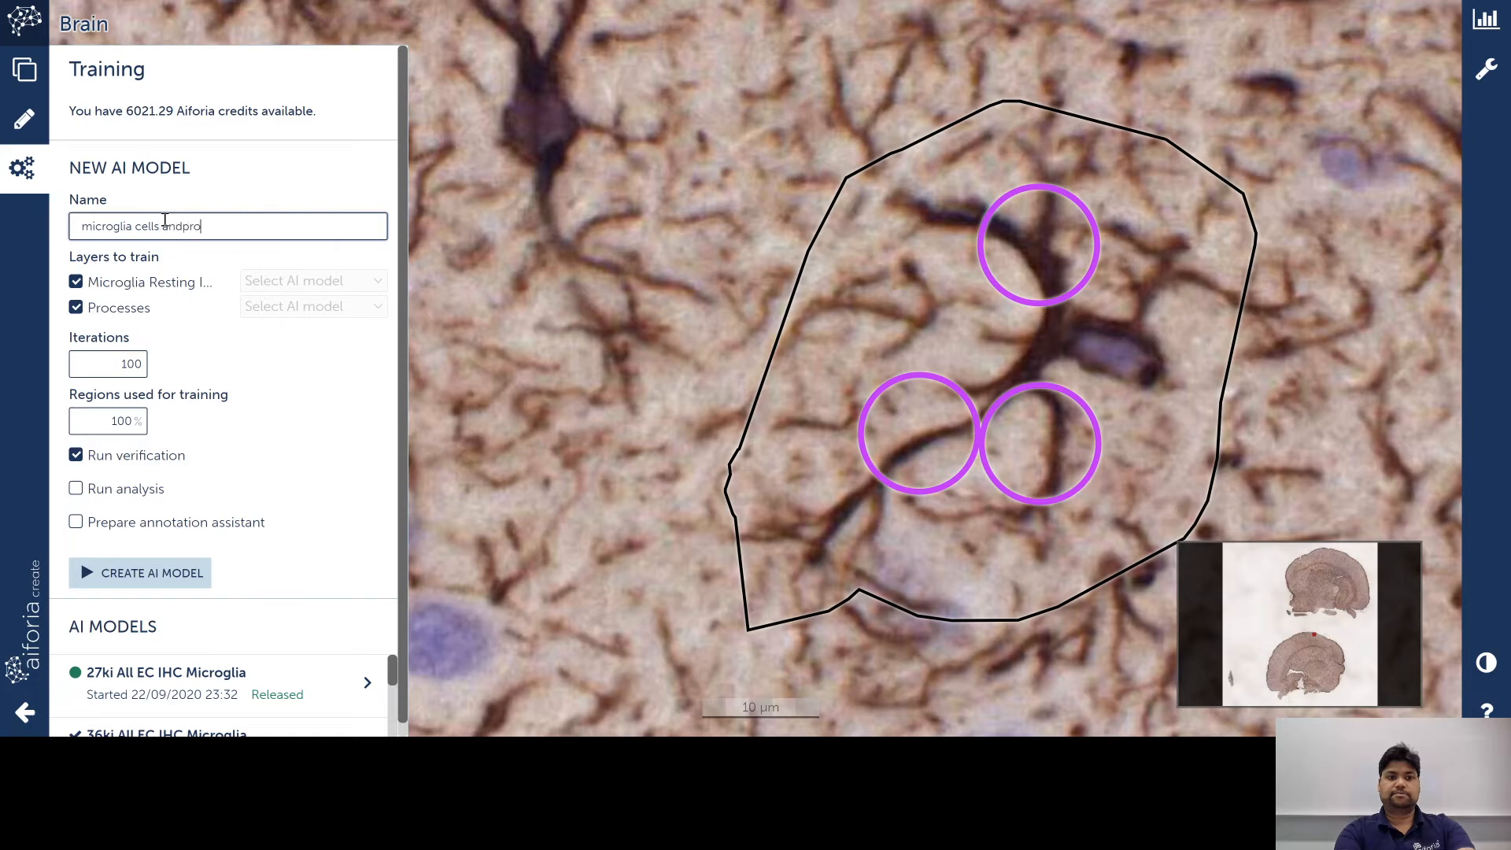
key(BackSpace)
key(BackSpace)
key(BackSpace)
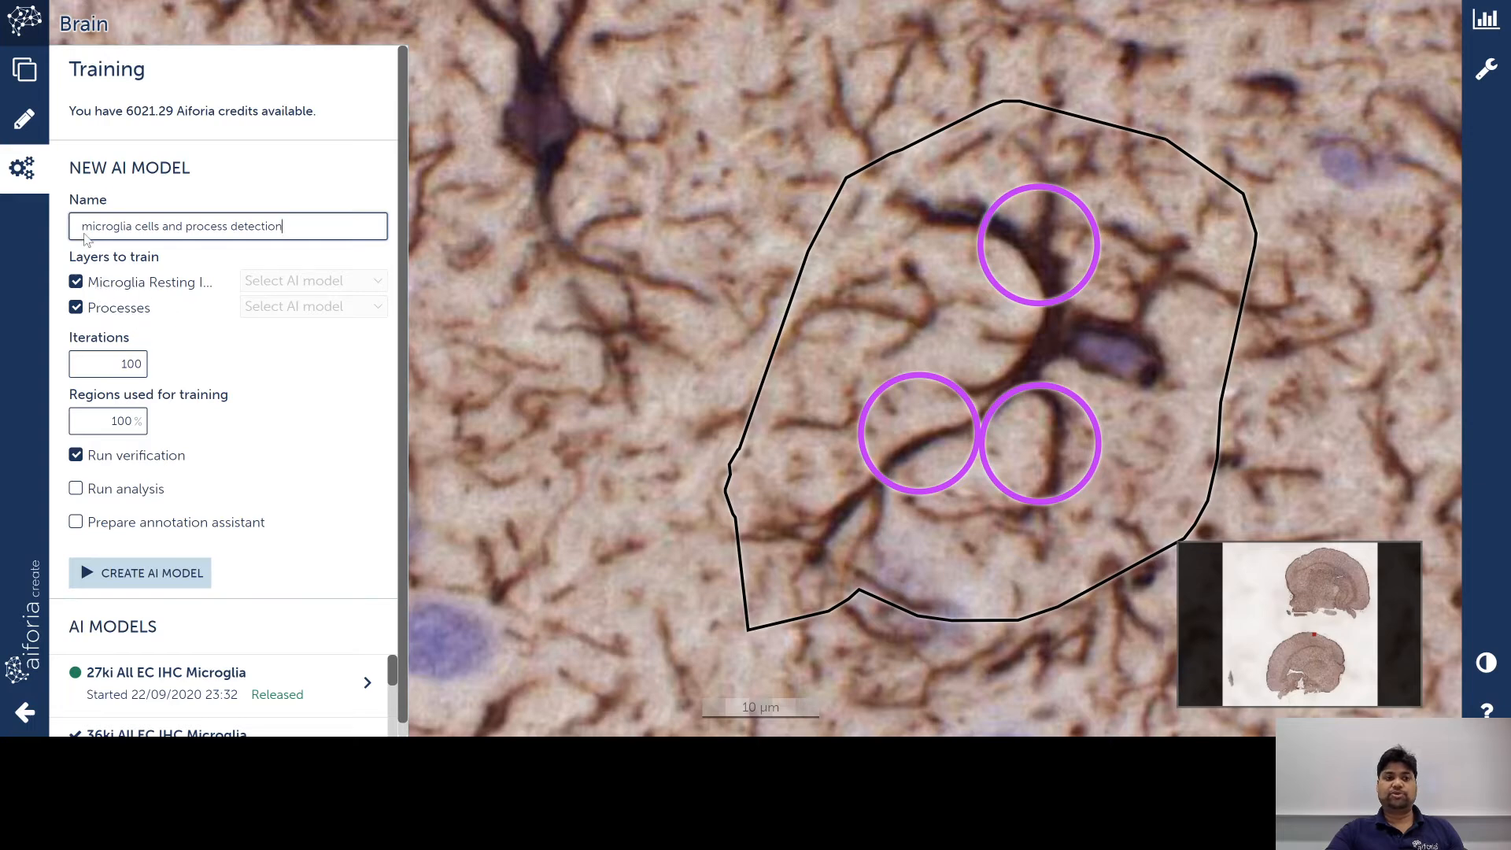
Step: Return to Annotations and list the Analysis regions AR 7 and AR 6
click(31, 136)
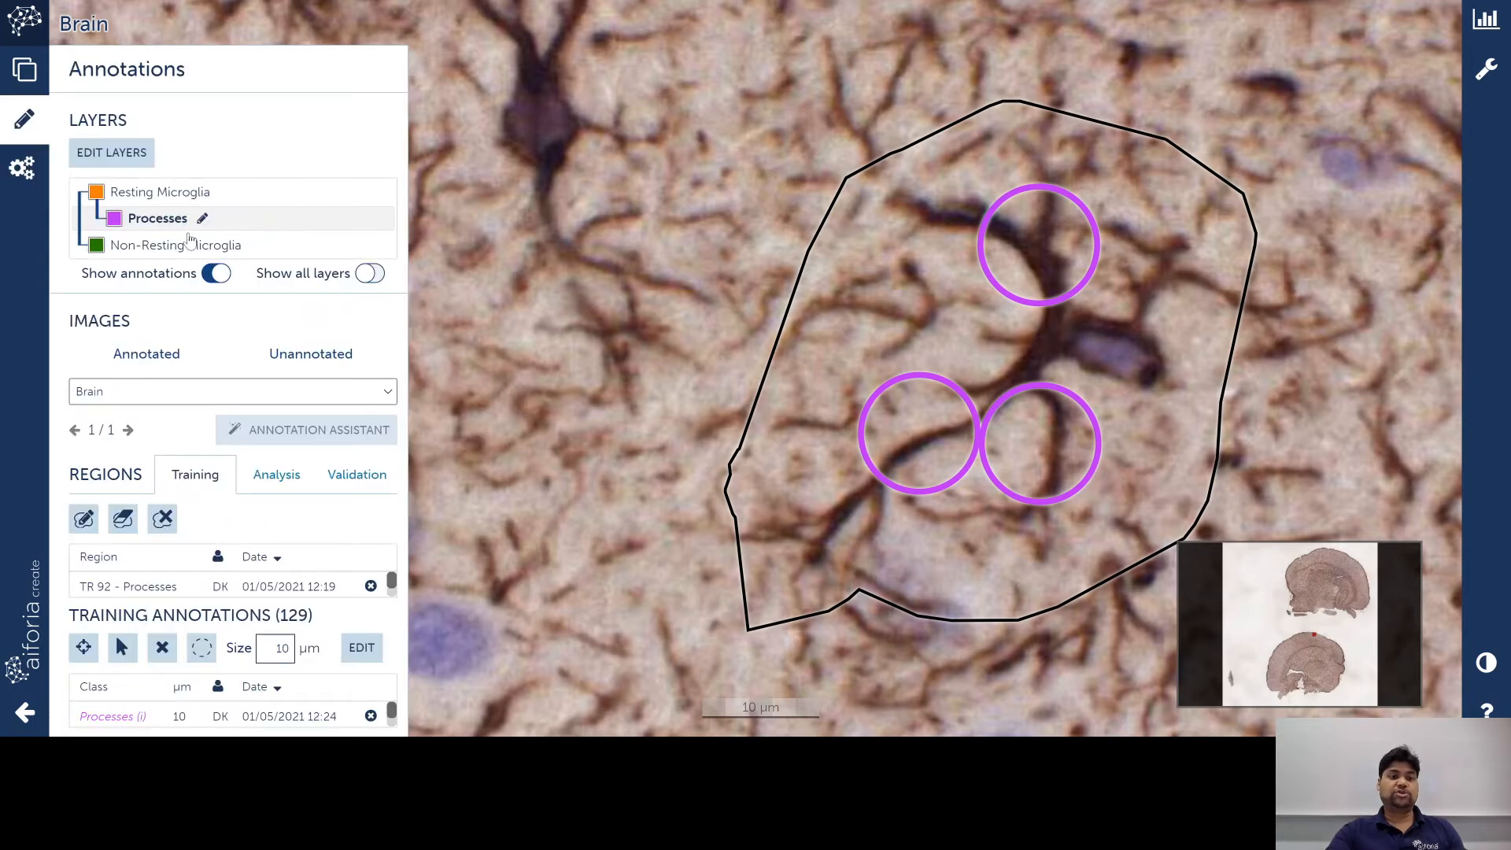
click(22, 168)
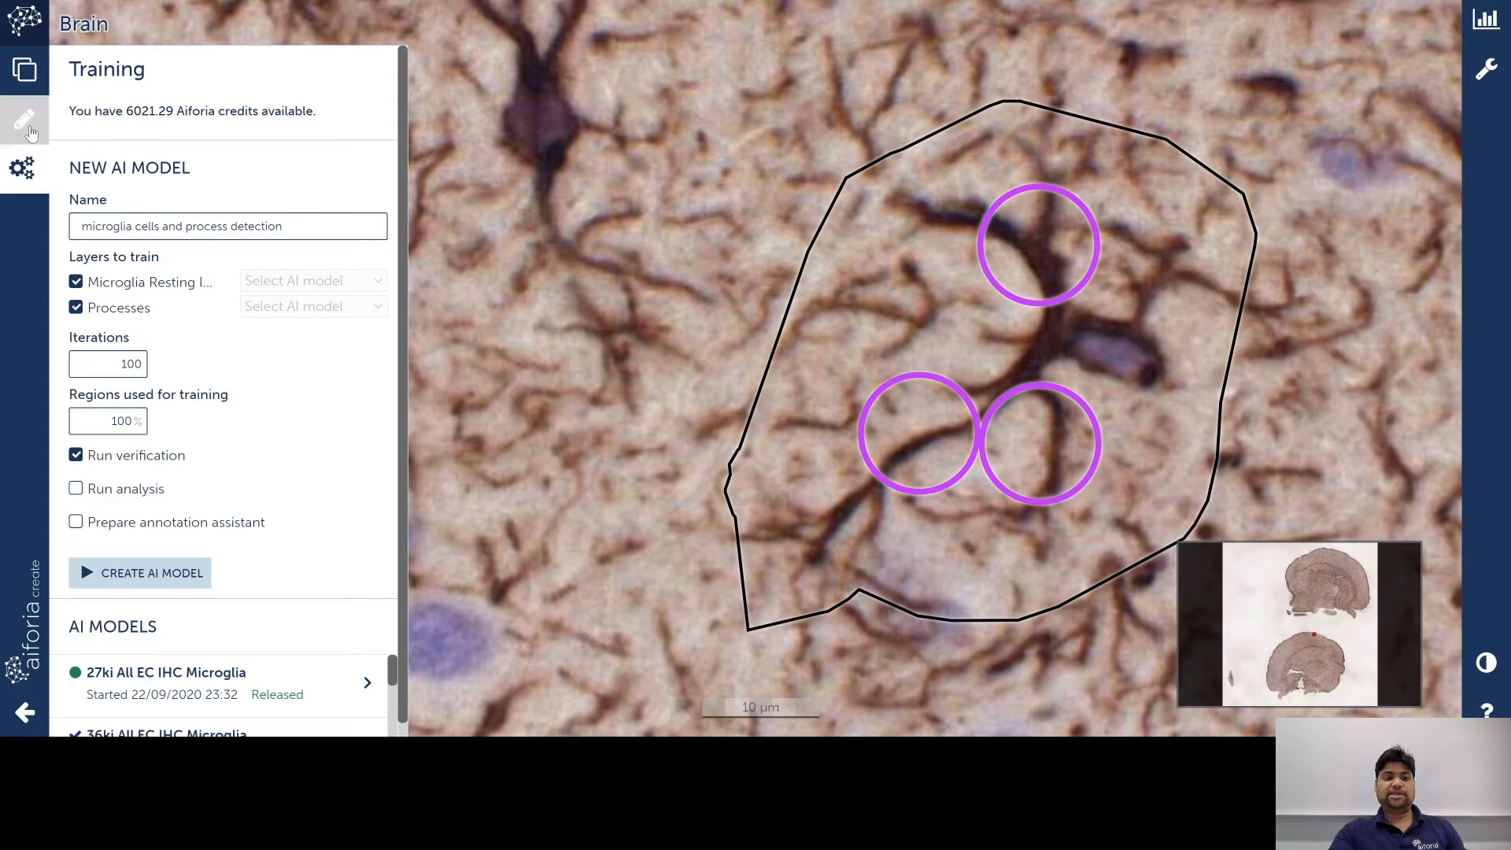
click(26, 124)
click(276, 488)
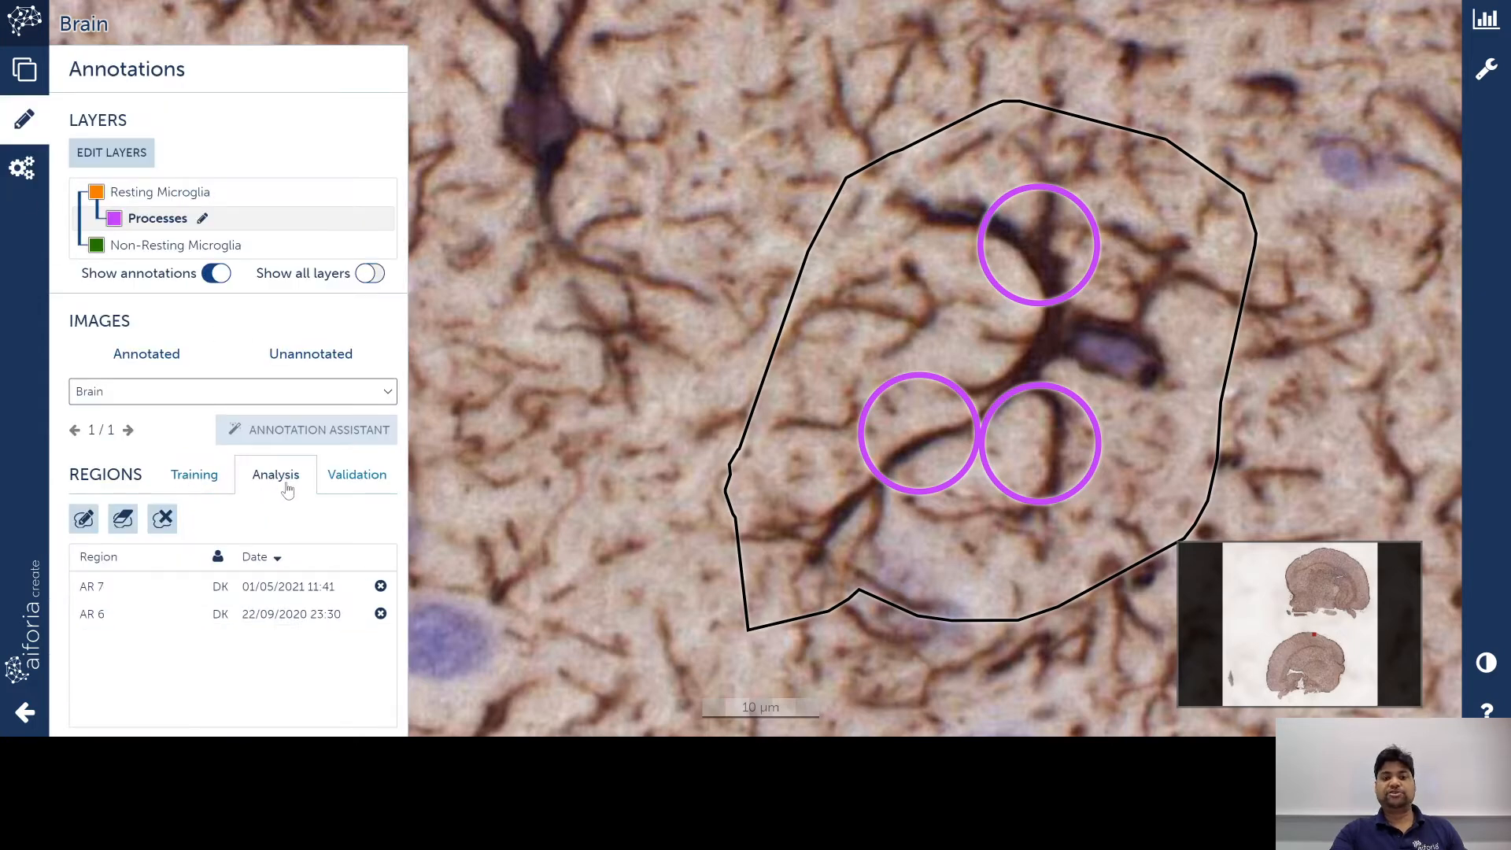
Step: Delete the analysis regions AR 7 and AR 6
scroll(803, 373, down, 3)
scroll(809, 367, up, 4)
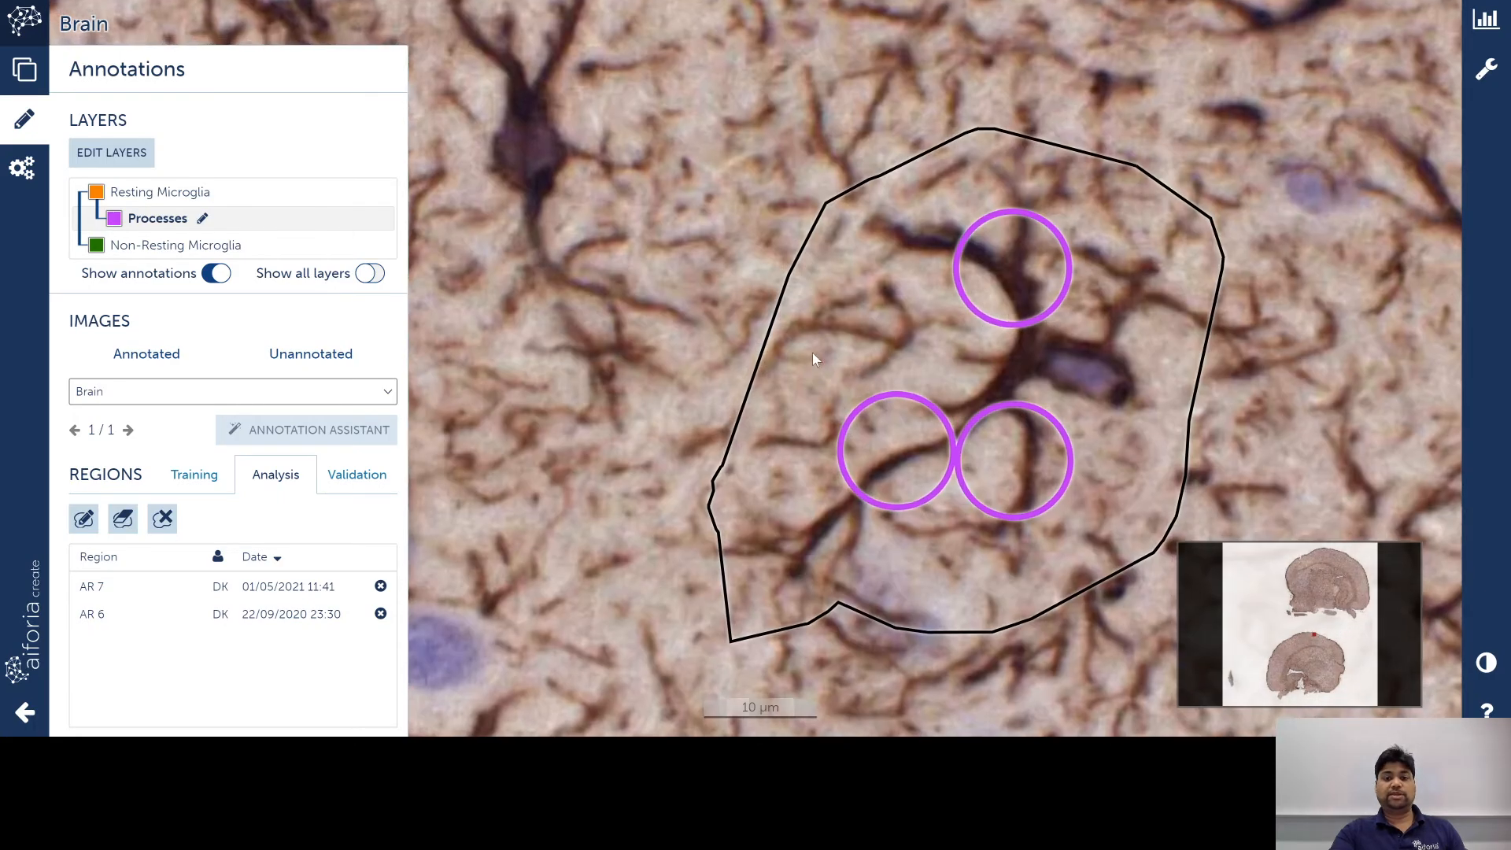
scroll(838, 348, down, 3)
scroll(842, 494, down, 7)
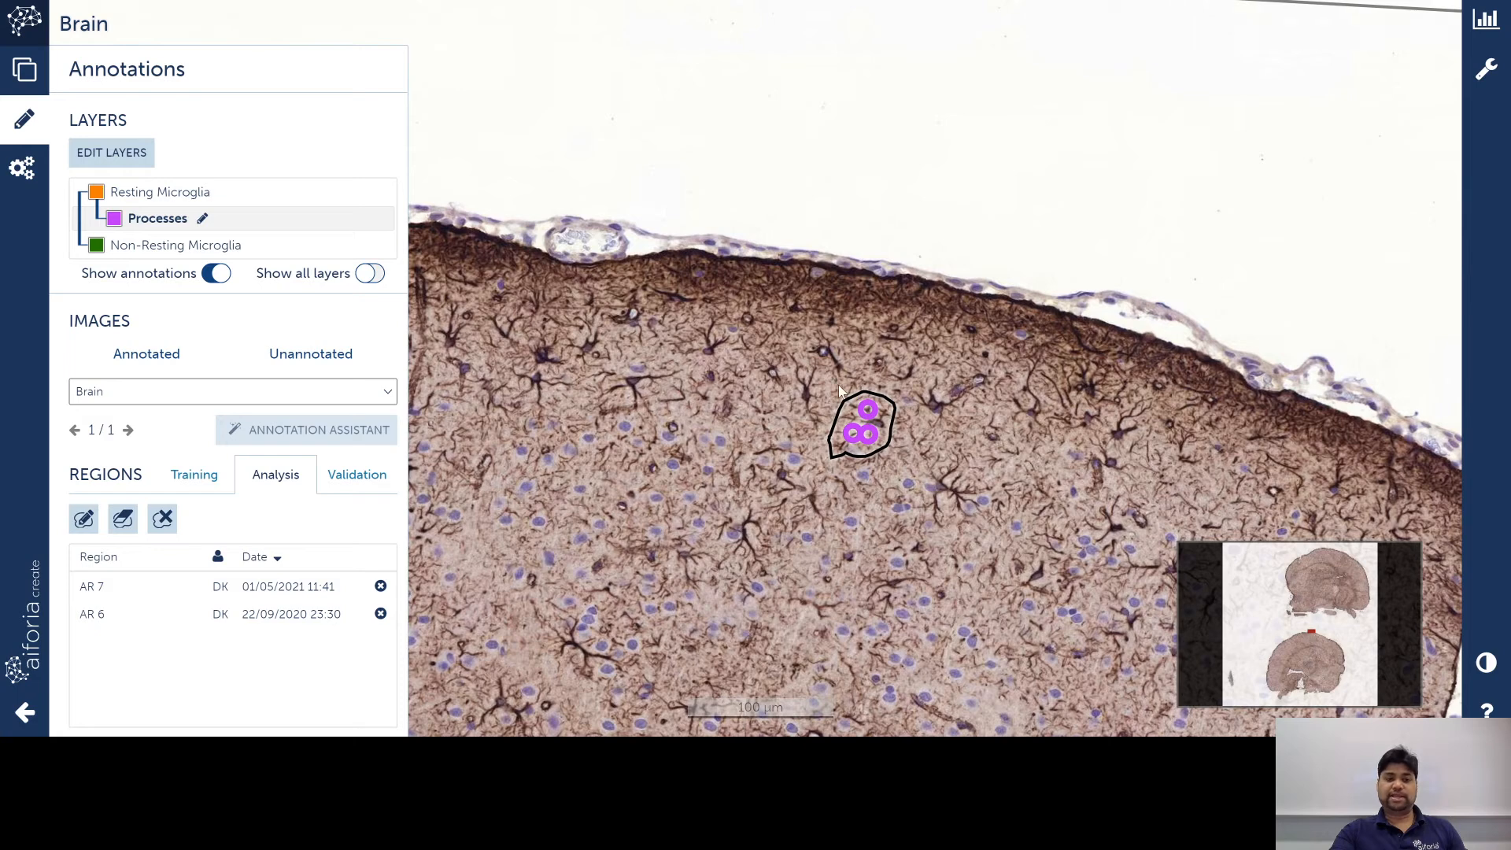
click(381, 588)
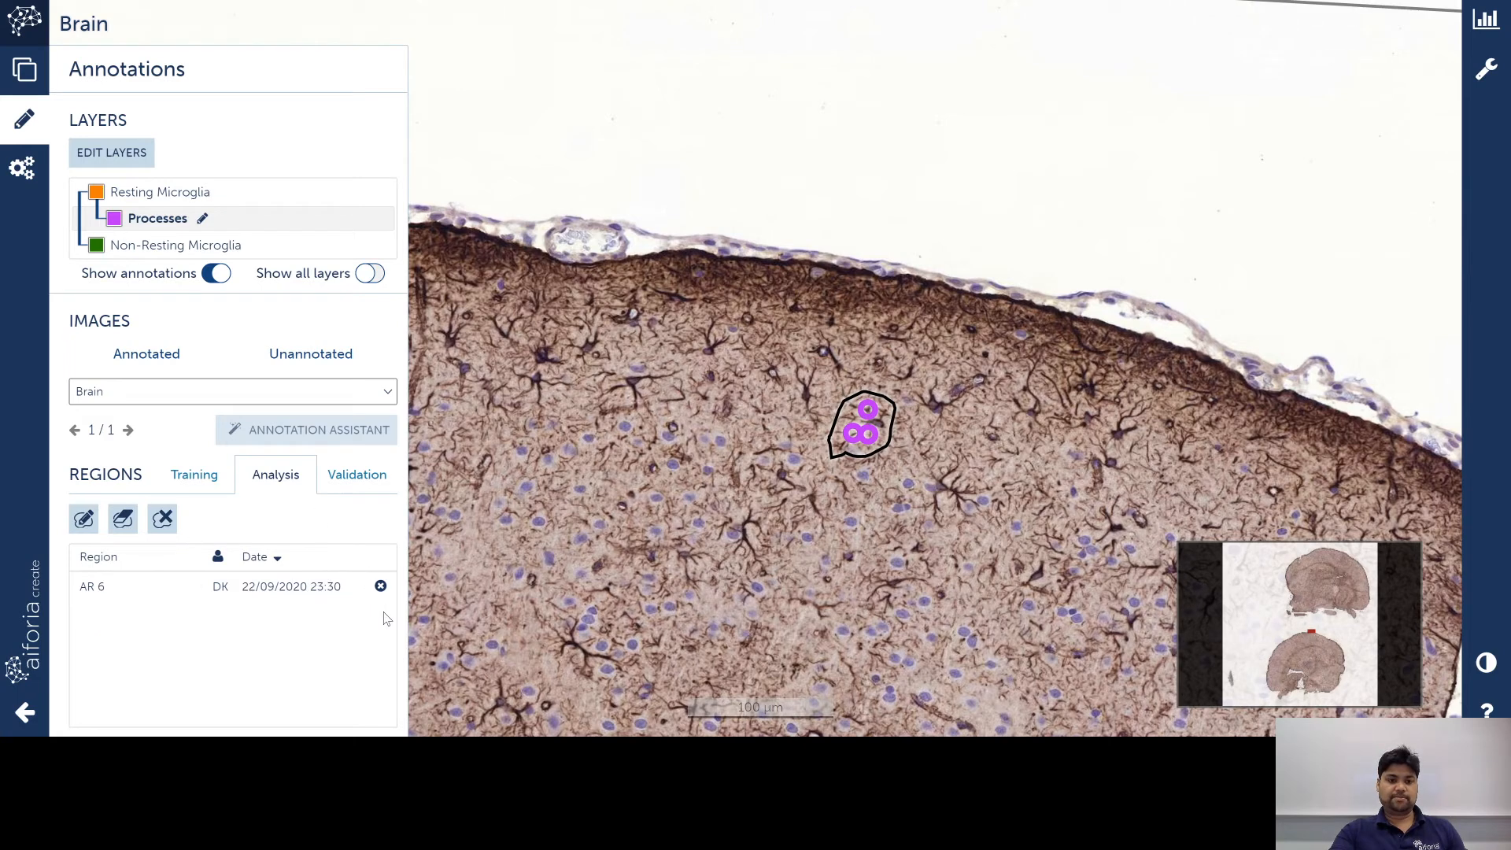
click(381, 587)
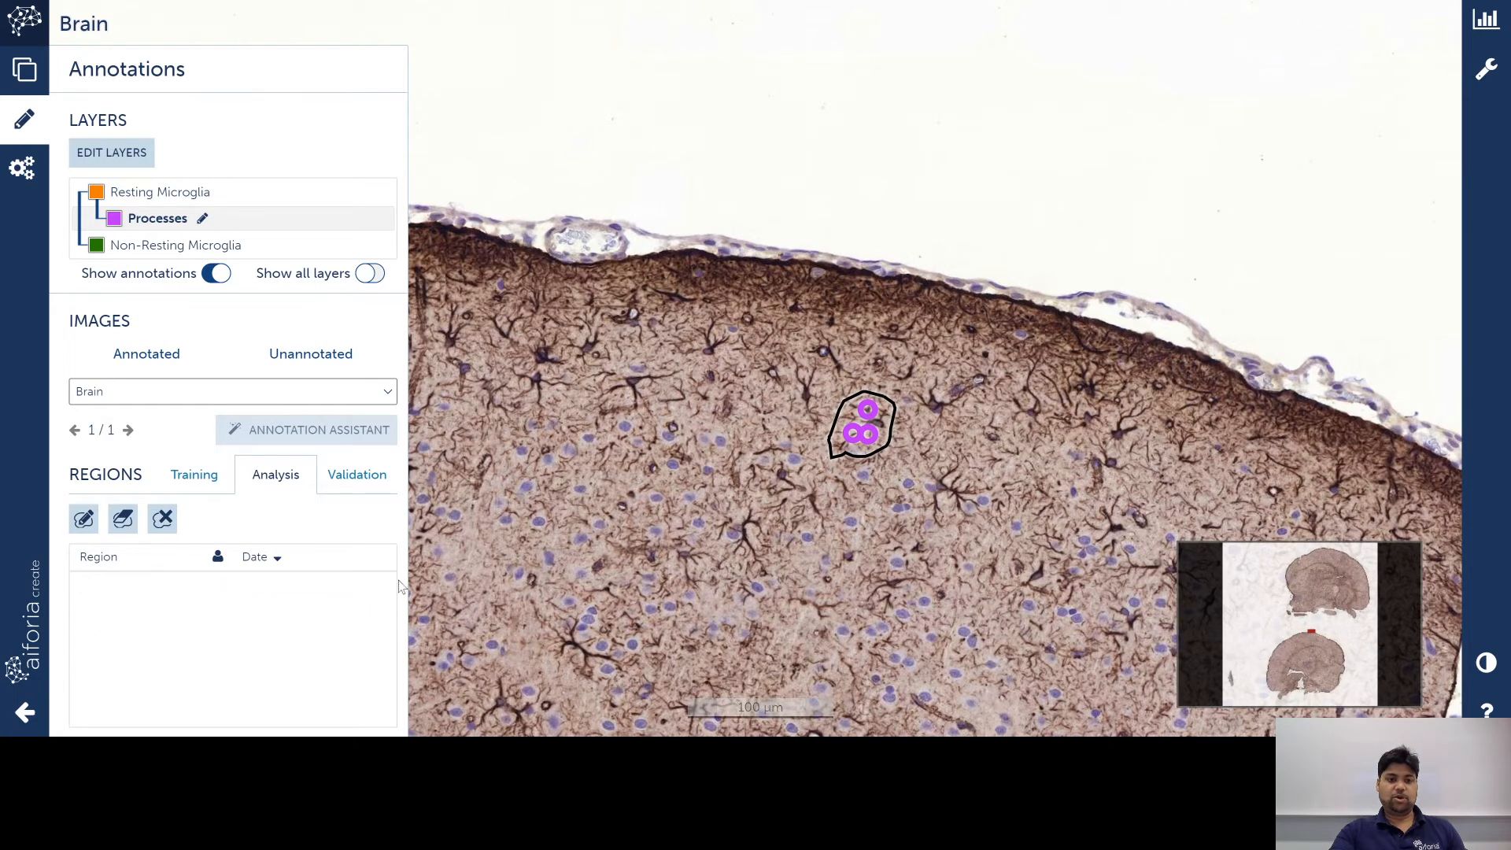
Step: Draw a new analysis region AR 8 around the annotated area and open the training form
mouse_move(591, 501)
mouse_down()
mouse_move(575, 497)
mouse_move(870, 220)
mouse_move(530, 486)
mouse_up()
click(84, 519)
mouse_move(805, 163)
mouse_down()
mouse_move(629, 504)
mouse_move(1015, 577)
mouse_move(1137, 417)
mouse_move(1033, 167)
mouse_move(808, 164)
mouse_up()
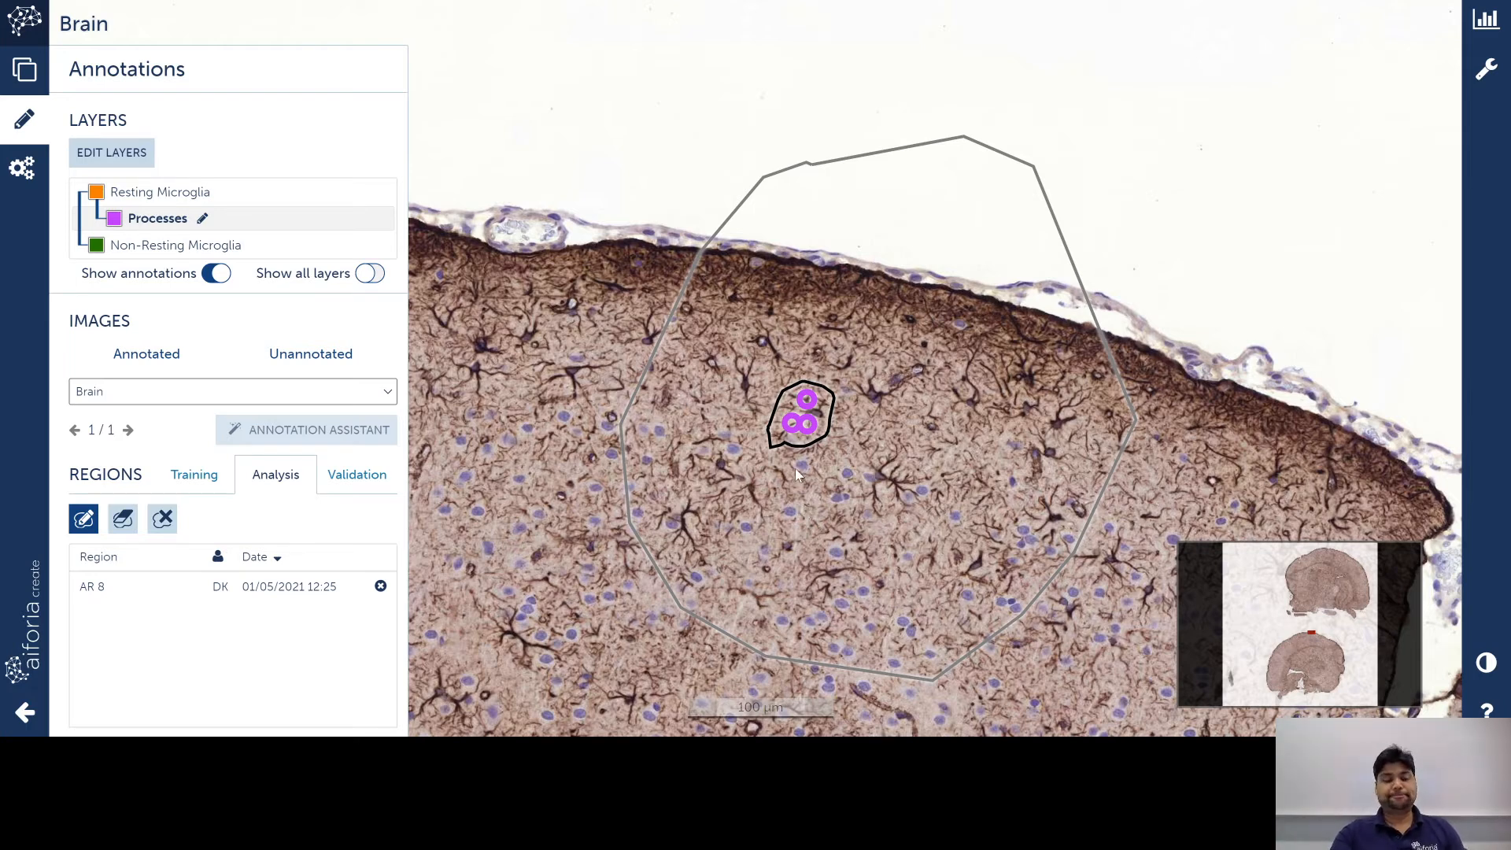
click(22, 167)
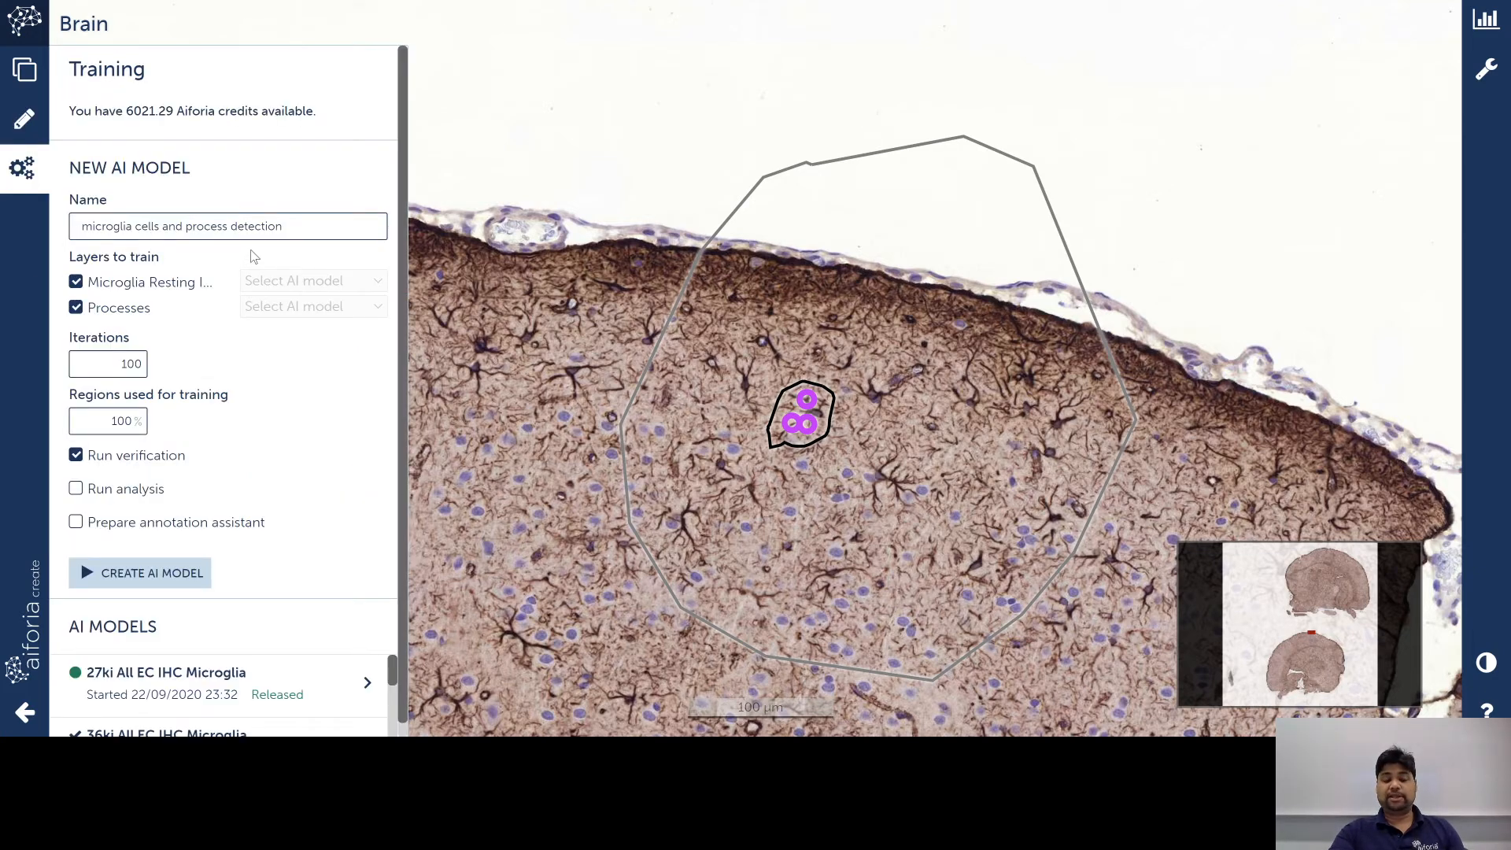
Step: Enable Run analysis for training the 'microglia cells and process detection' model
click(75, 488)
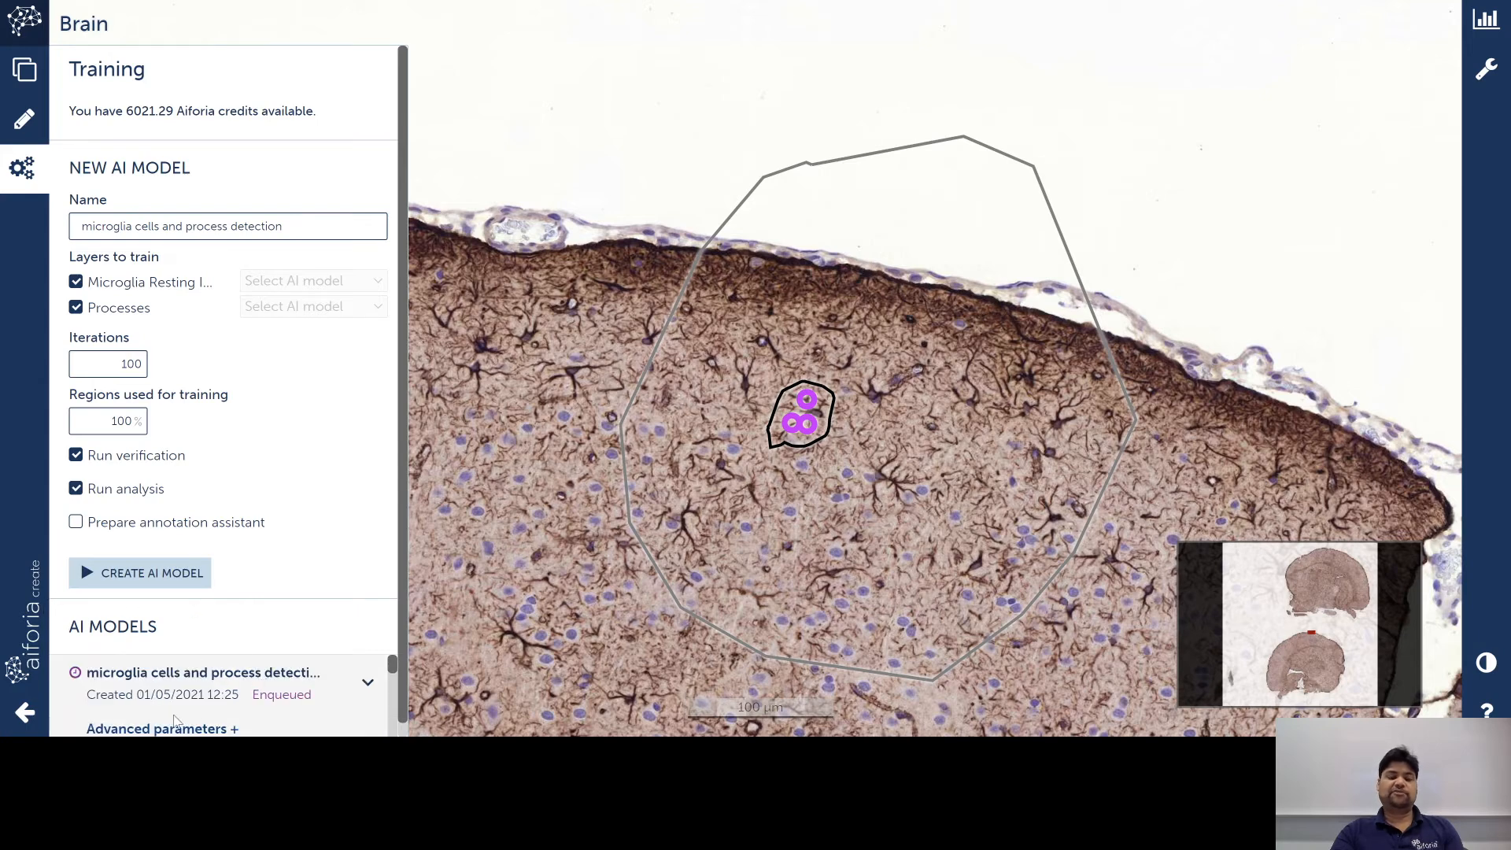
scroll(250, 691, down, 2)
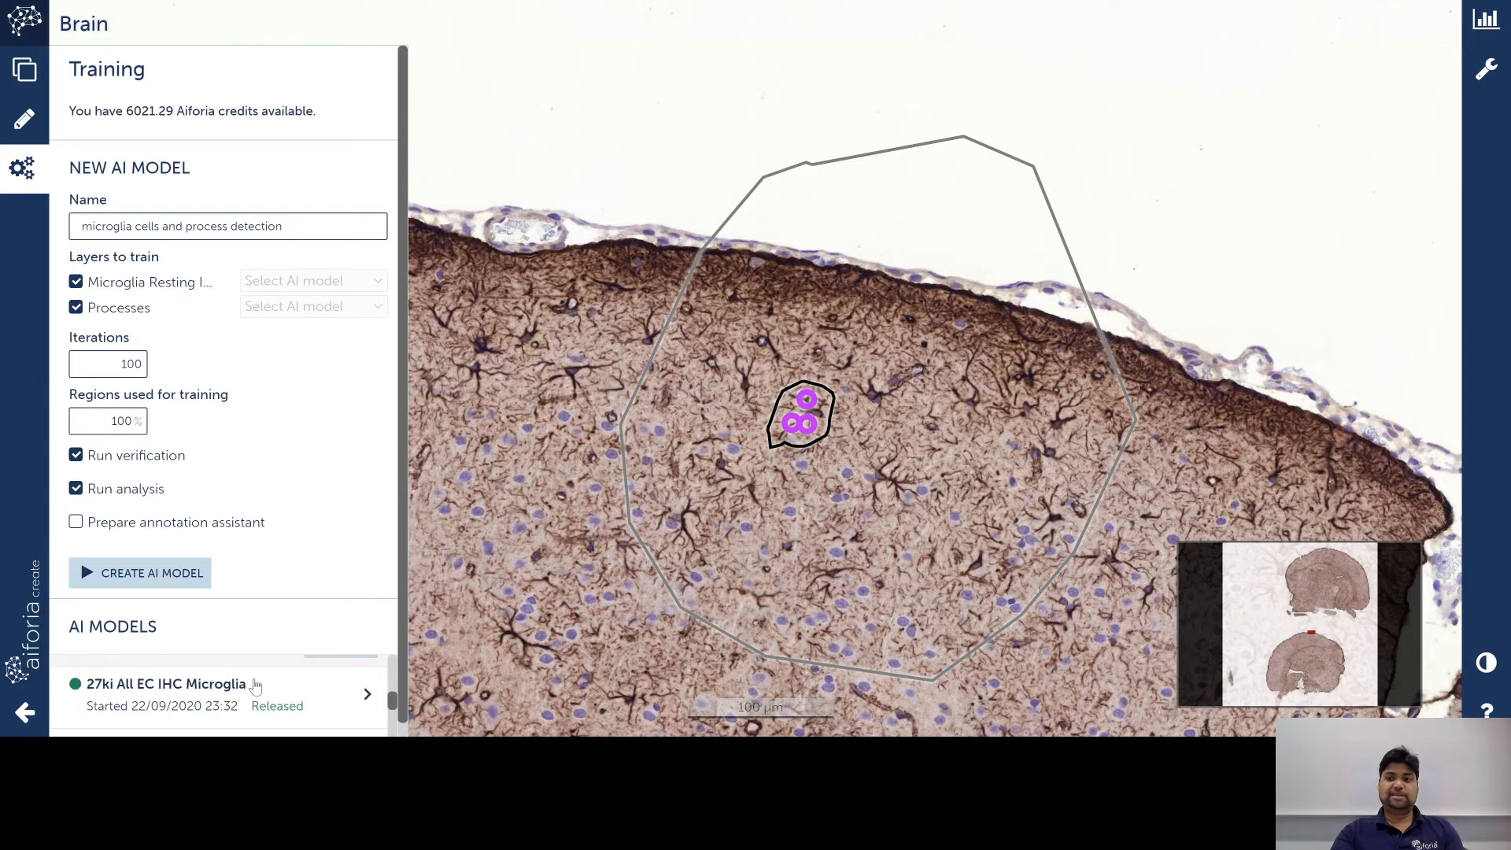
Step: Review verification results for all images, then jump to the first Brain verification region
click(1484, 21)
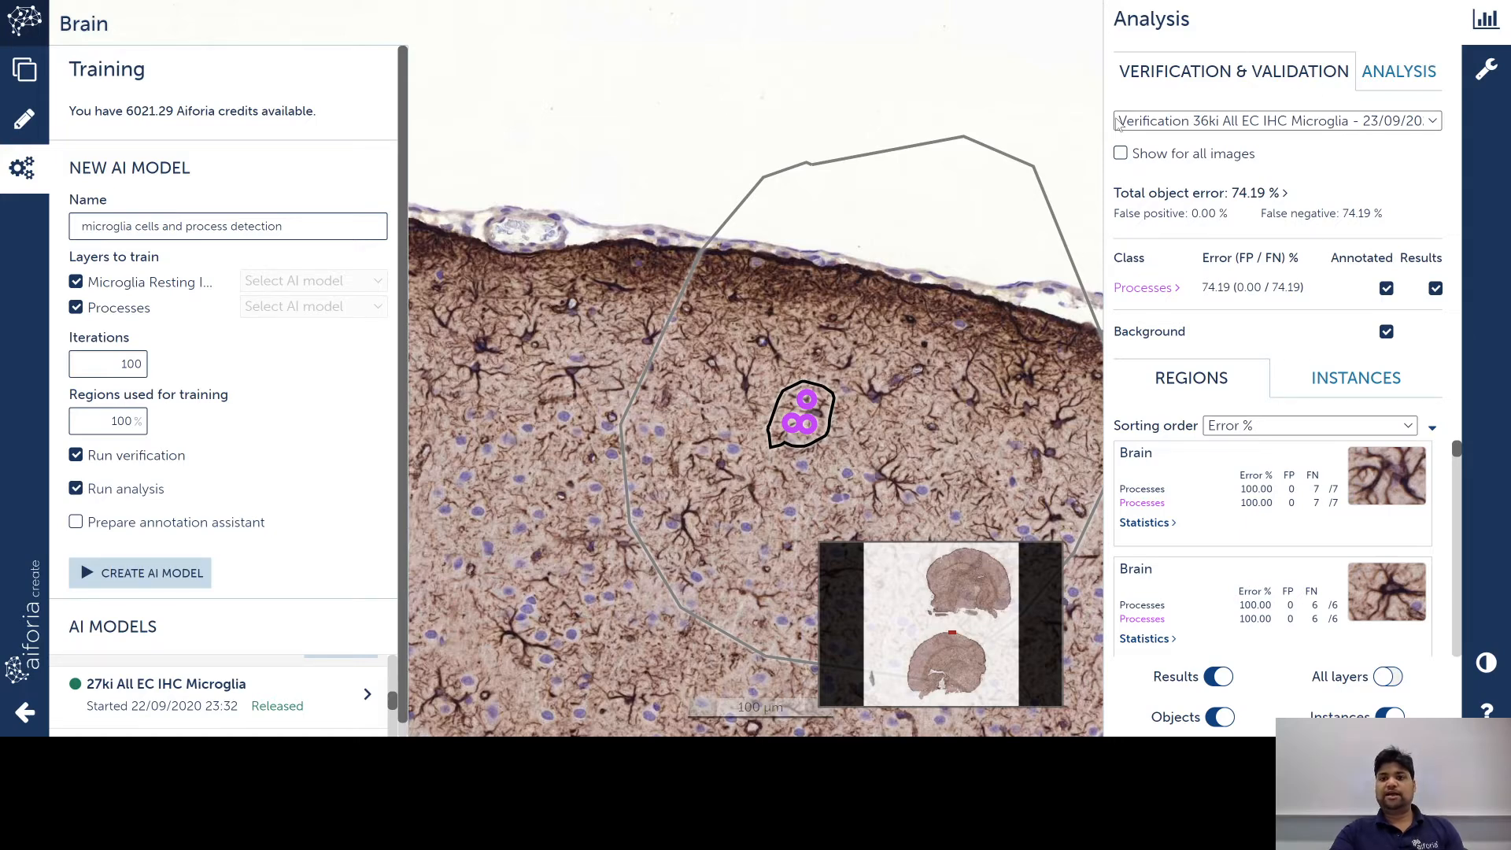
click(1119, 153)
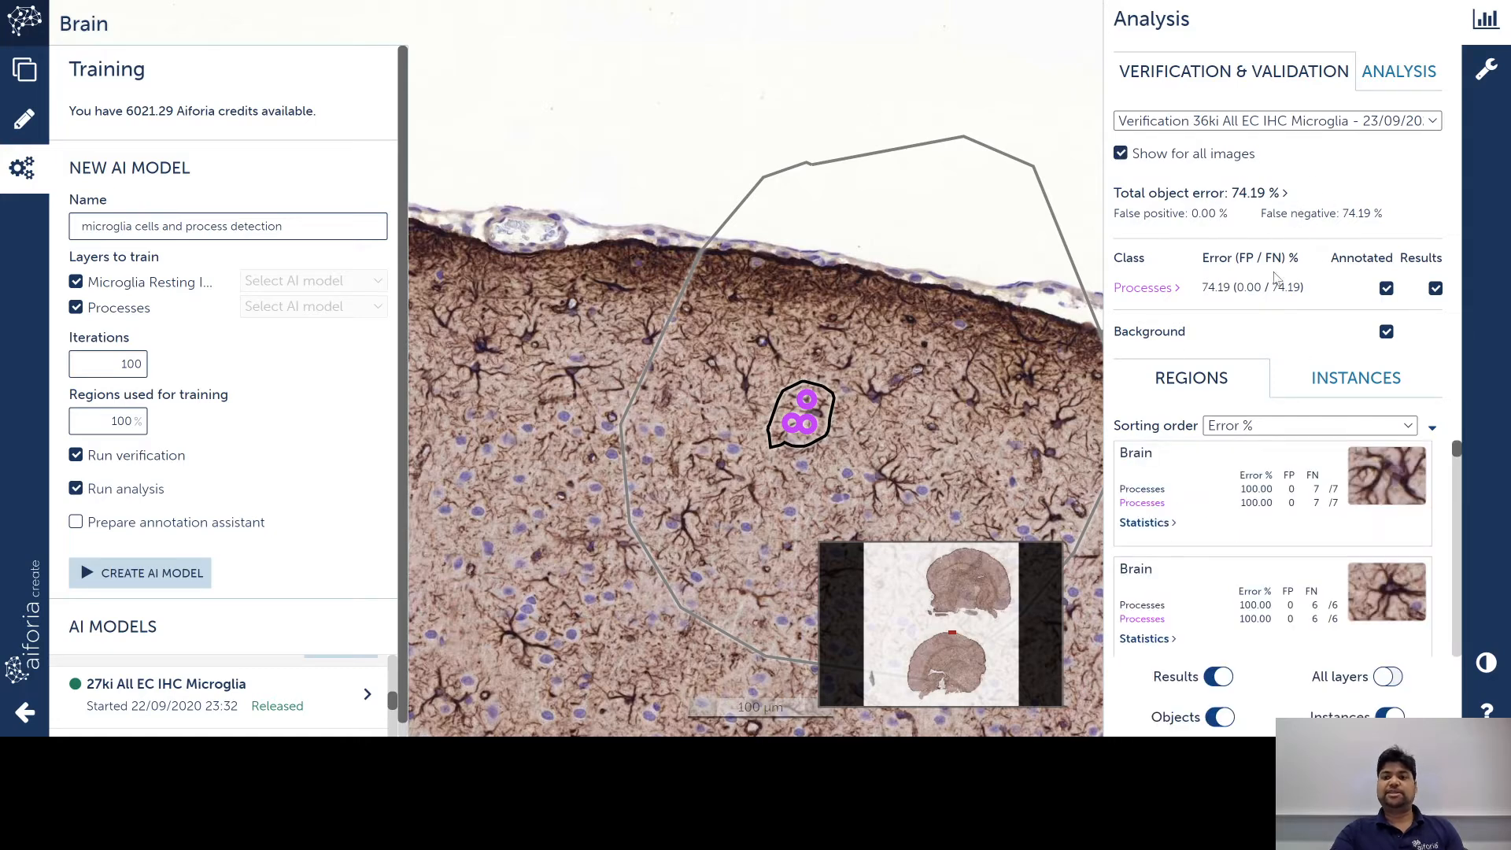
click(1405, 69)
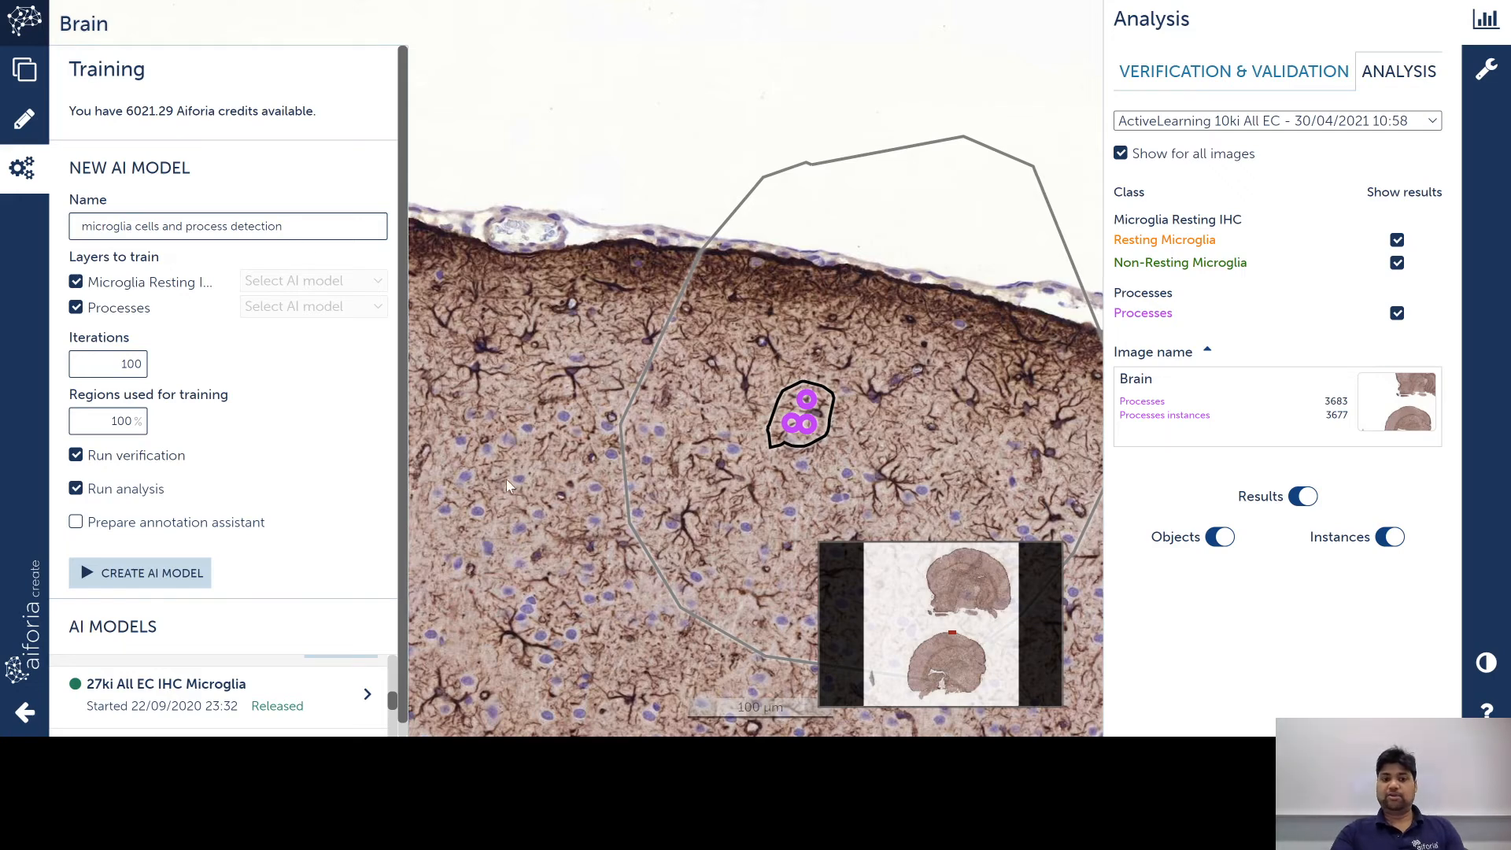
drag(550, 473, 447, 394)
click(1290, 71)
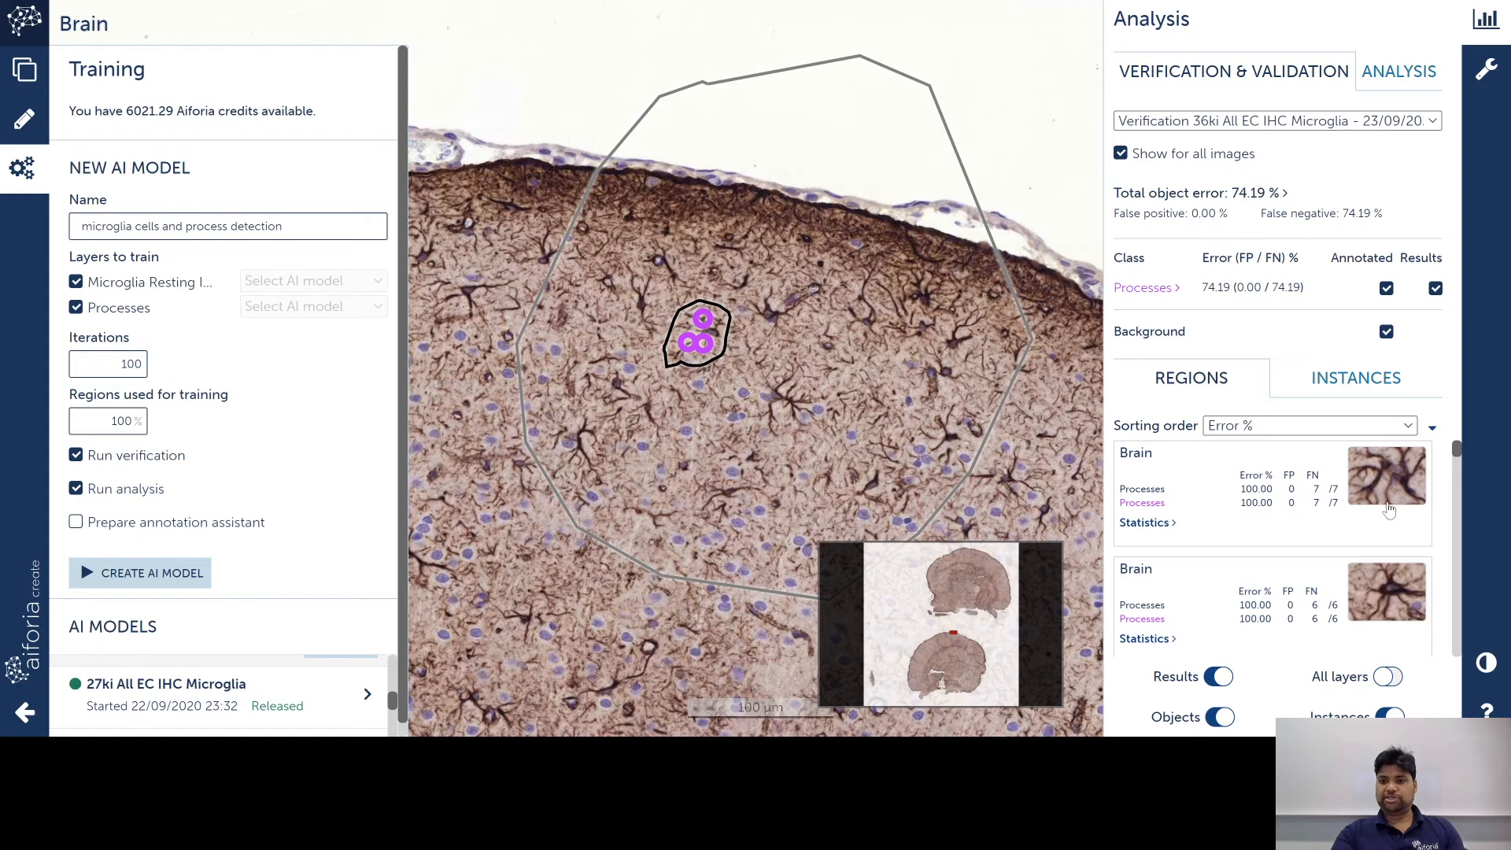
click(1387, 510)
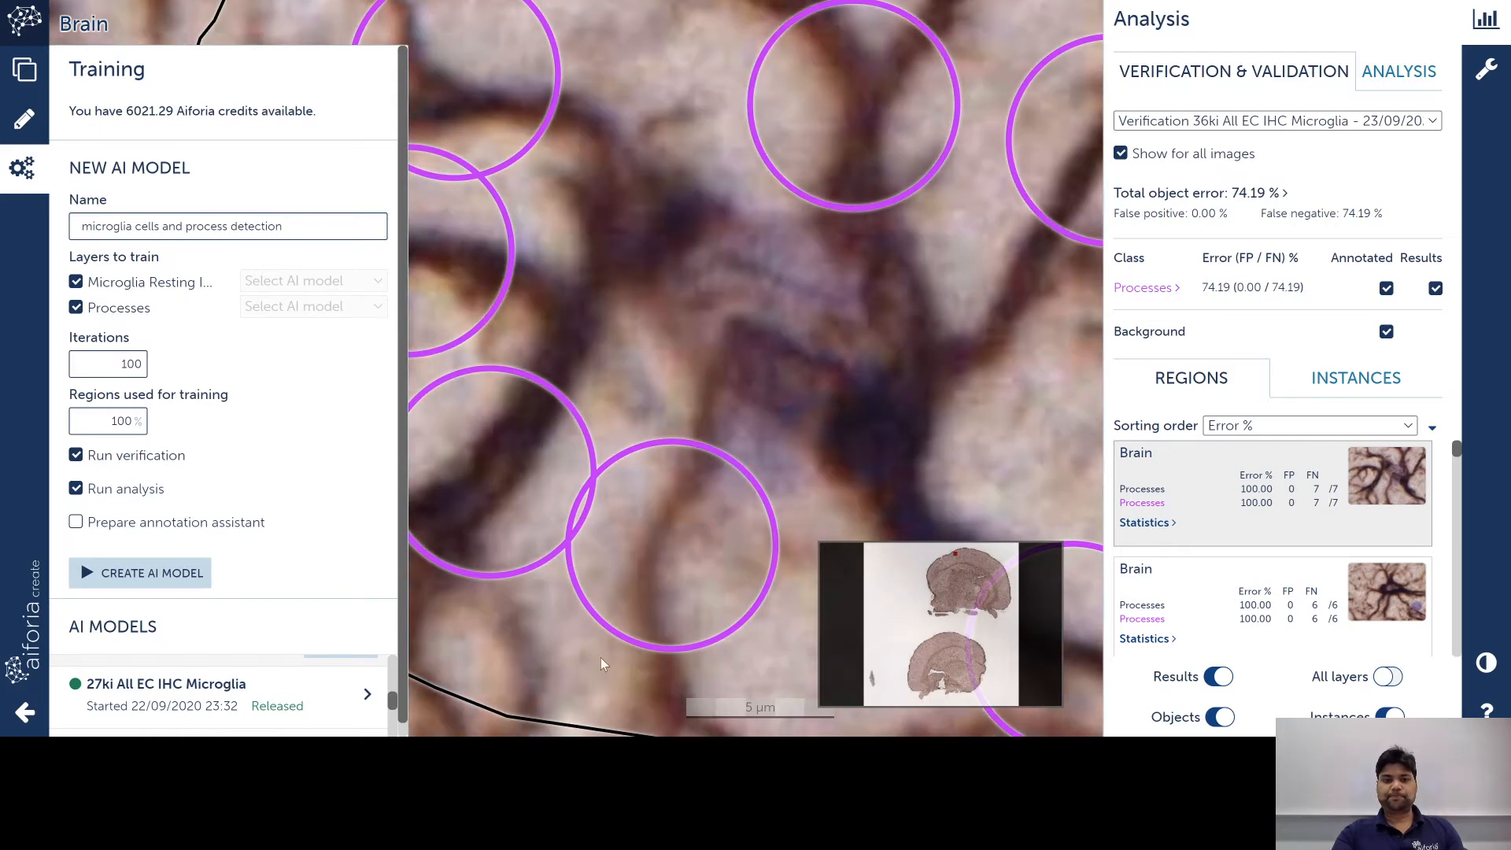
scroll(1304, 550, down, 1)
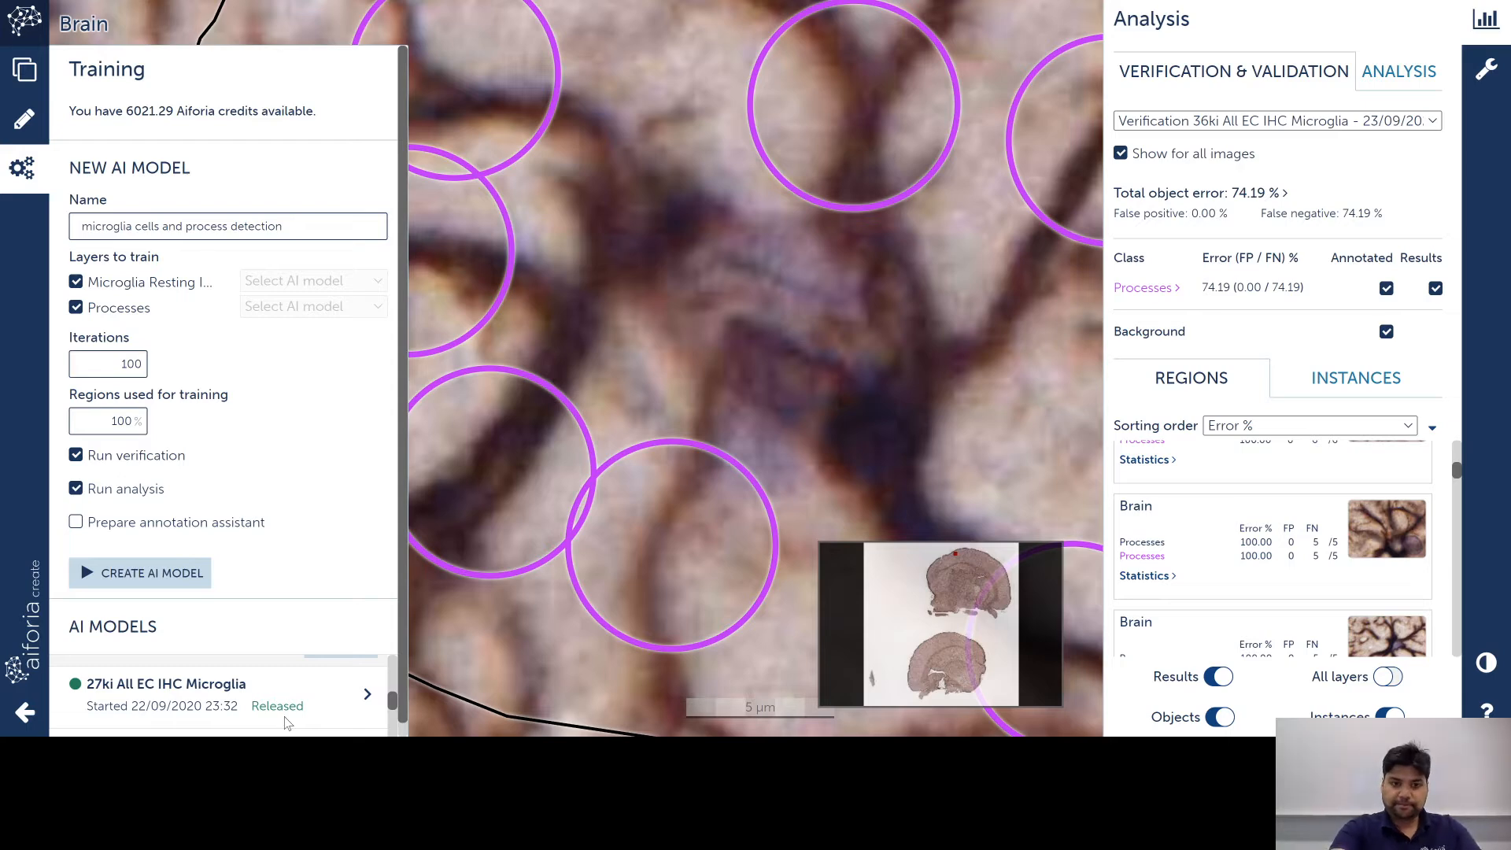
Step: Zoom the page out and open Edit AI model for 36ki All EC IHC Microglia
key(ctrl+minus)
key(ctrl+minus)
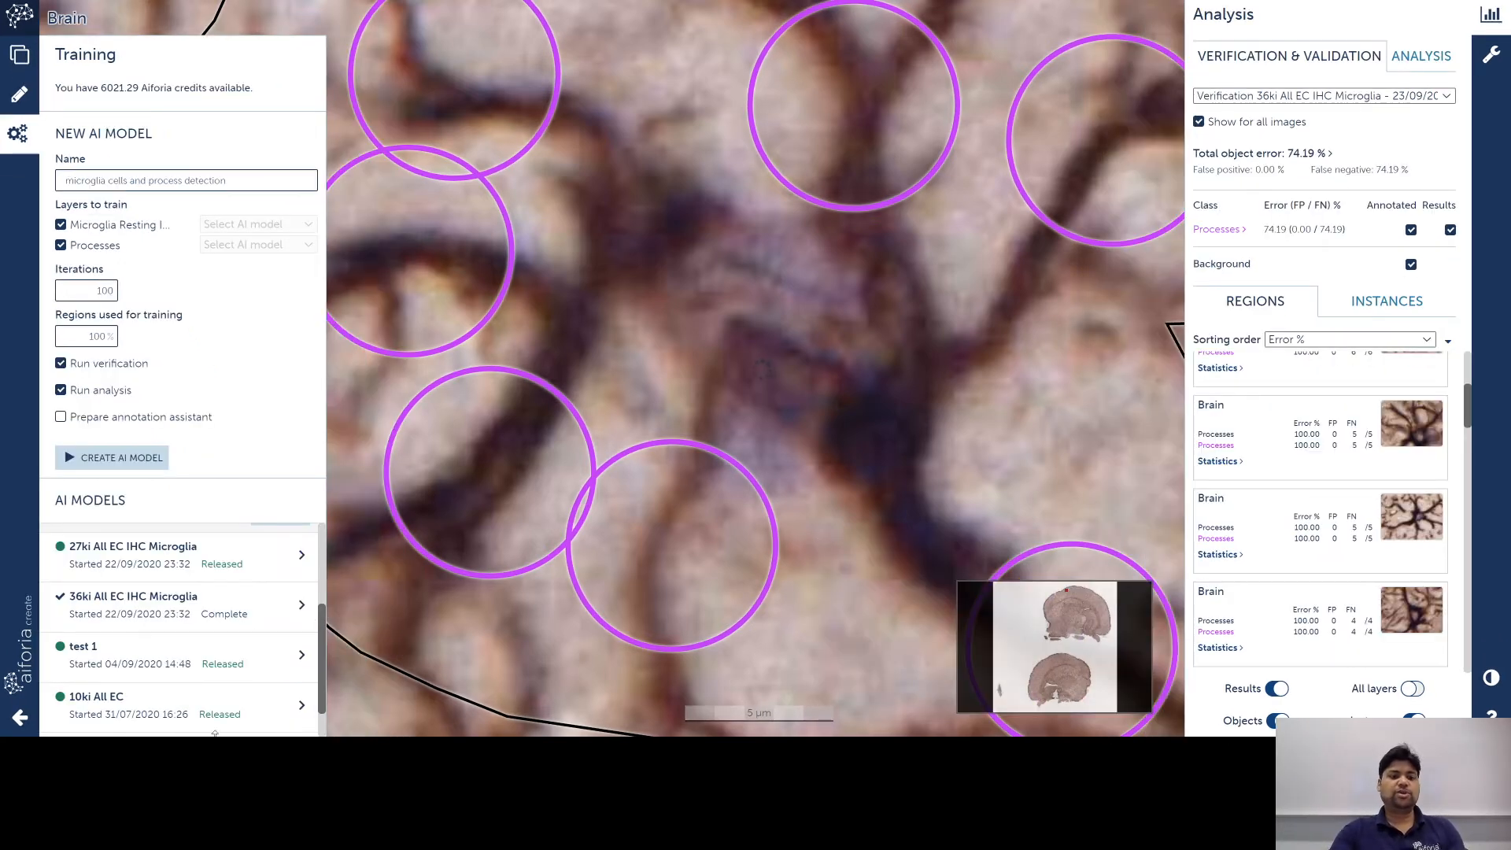
drag(320, 652, 325, 529)
click(303, 547)
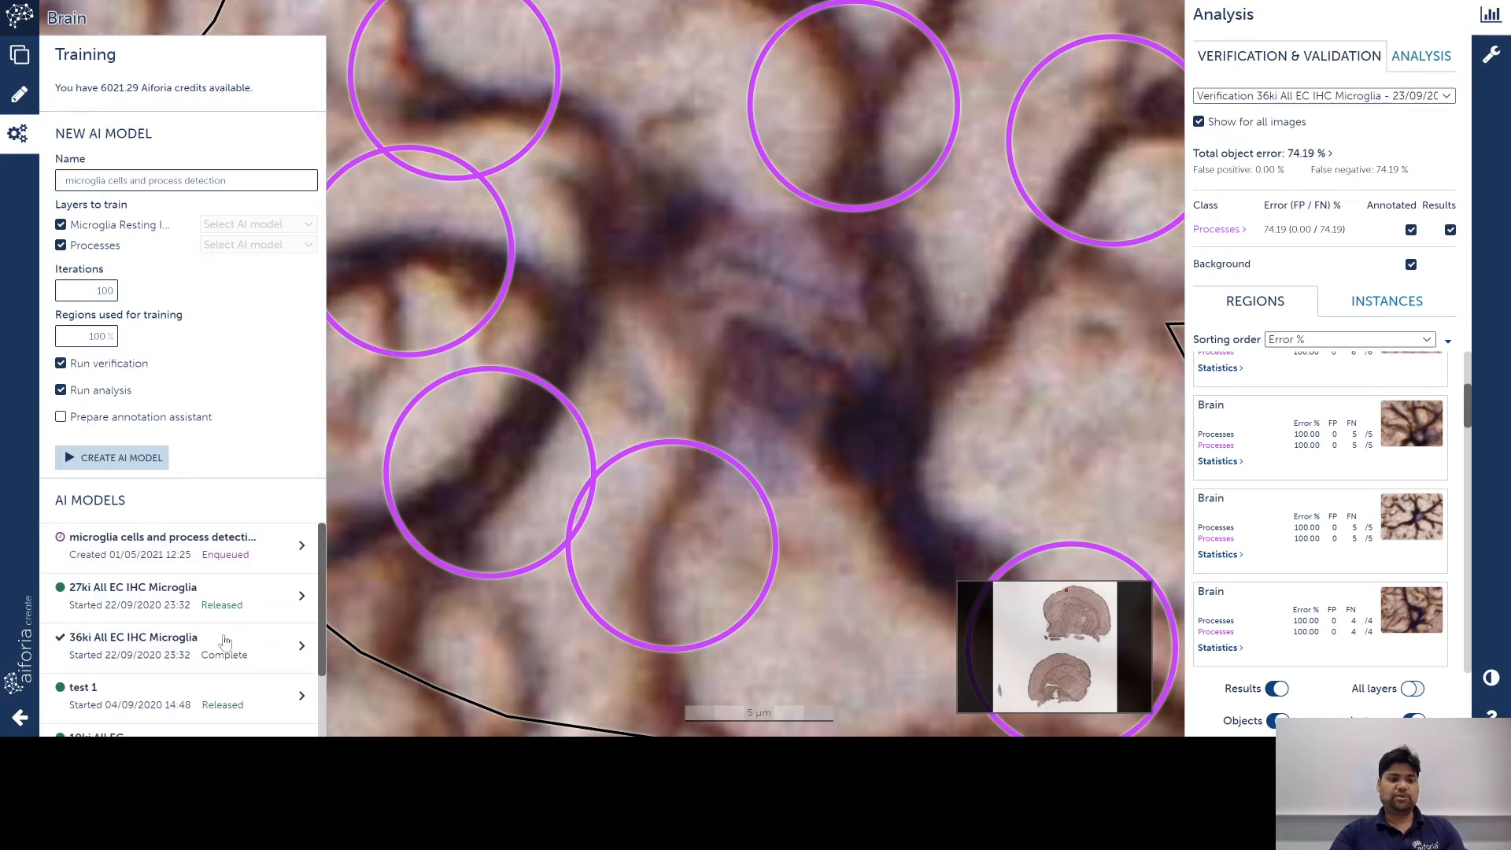
click(140, 655)
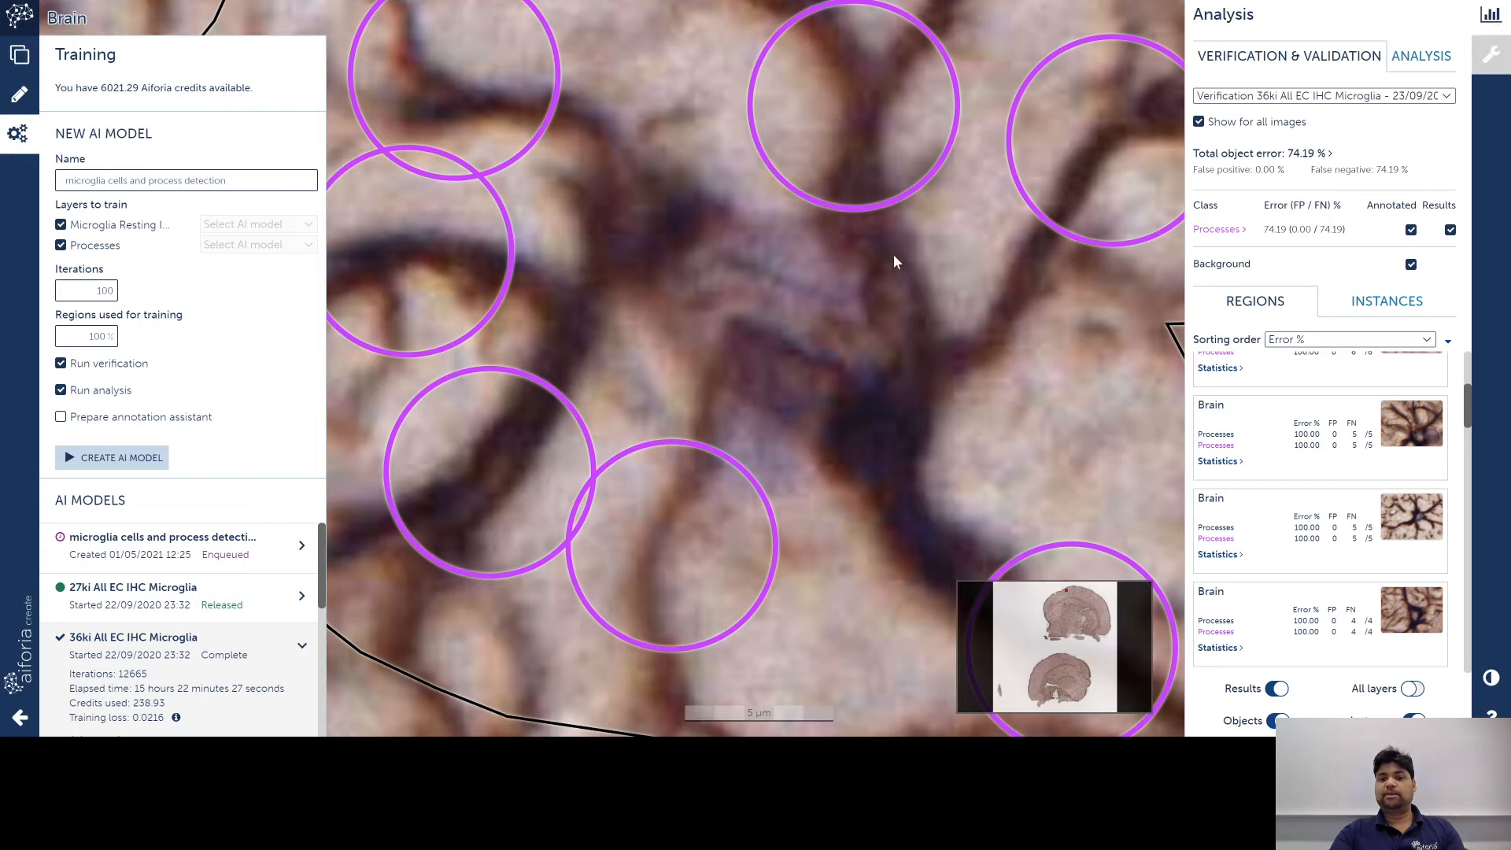
scroll(141, 690, down, 2)
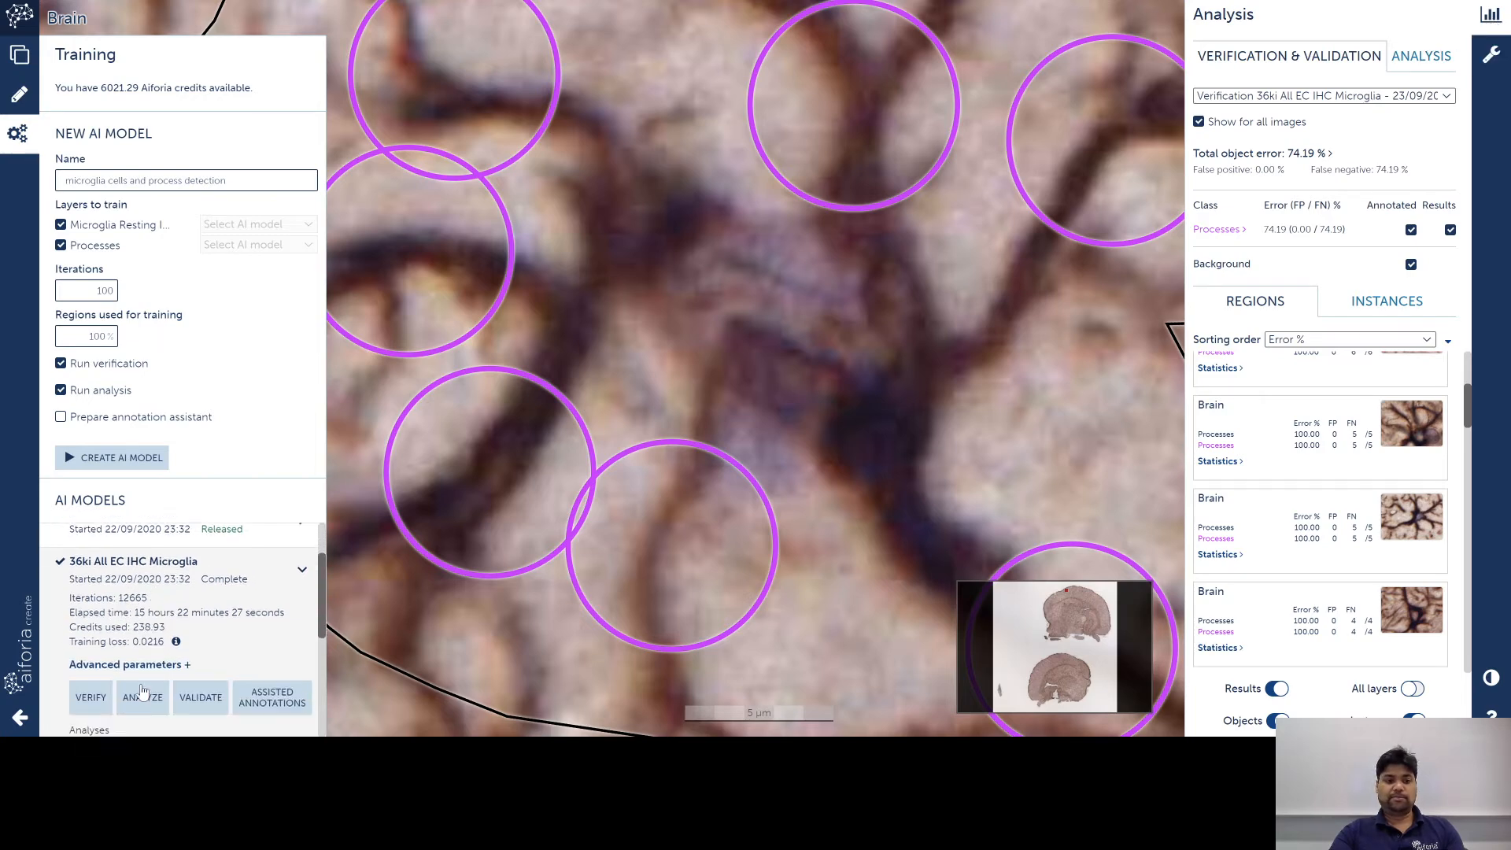
scroll(142, 690, down, 3)
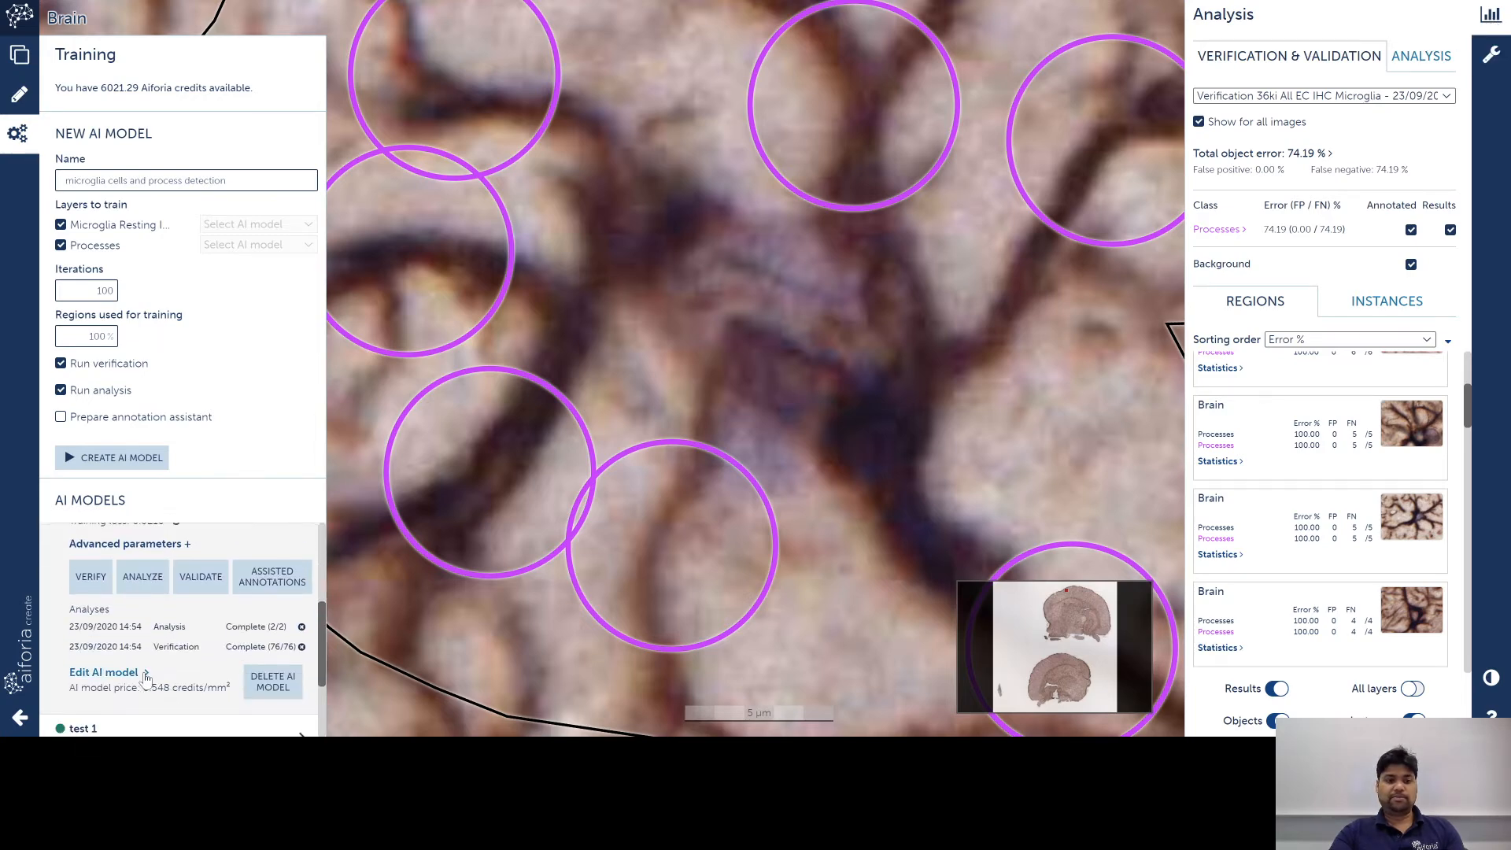
click(126, 674)
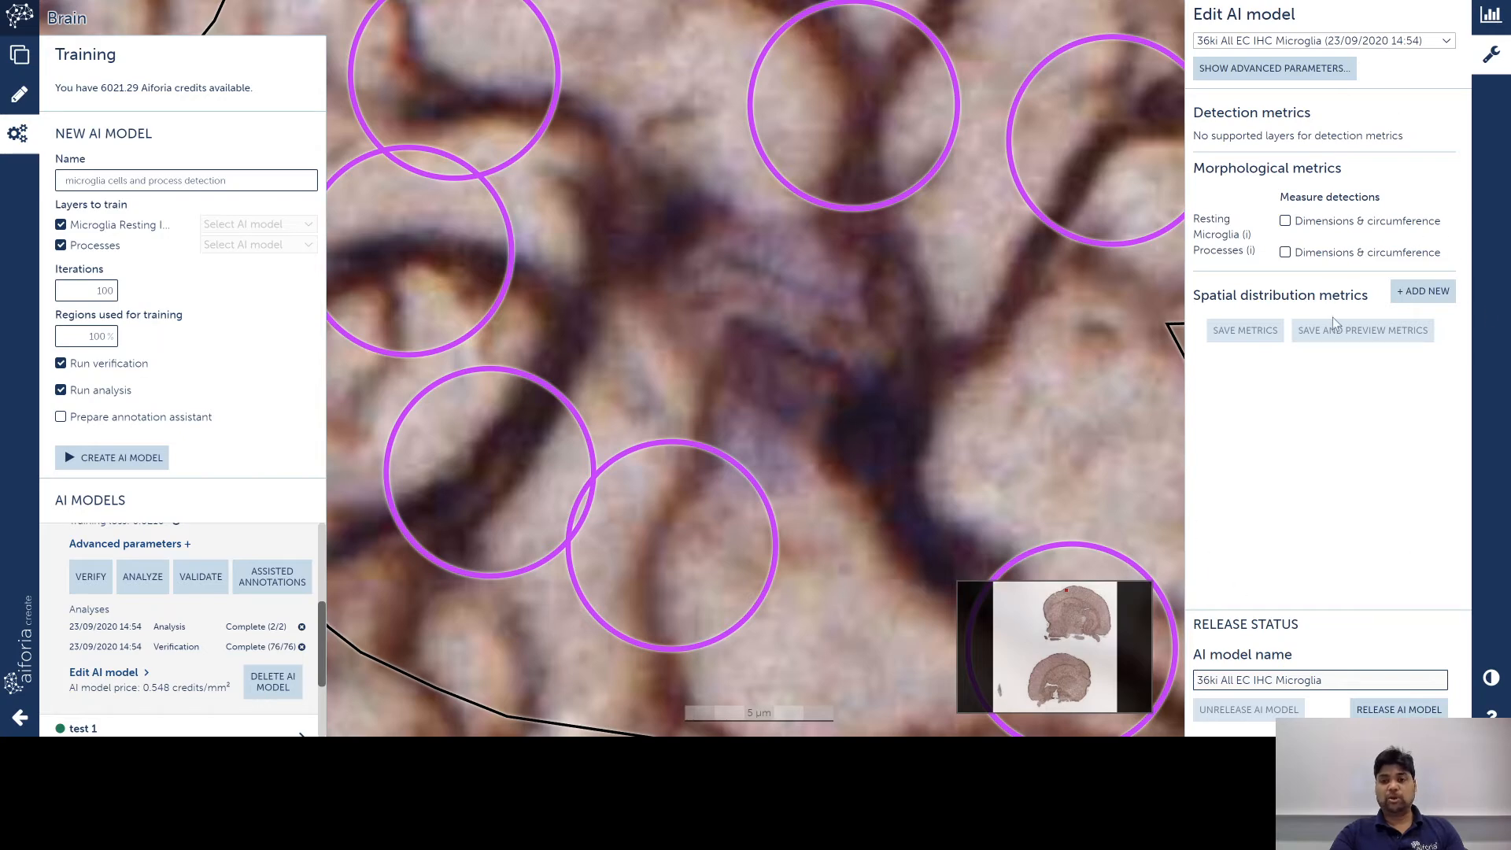
Step: Measure dimensions and circumference for both layers, add a distance metric, and release the model
click(1294, 225)
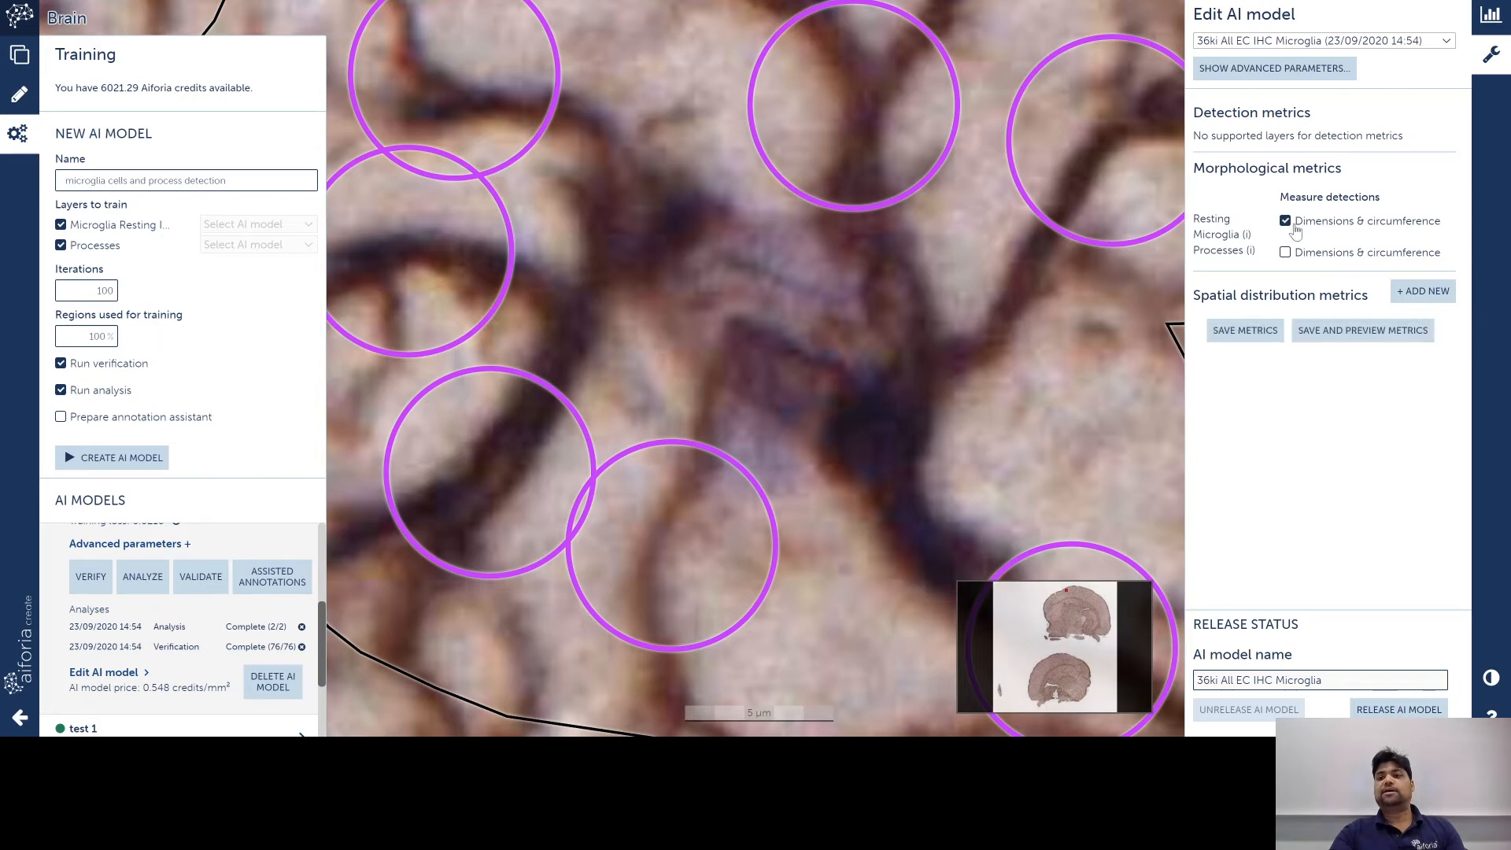
click(1287, 253)
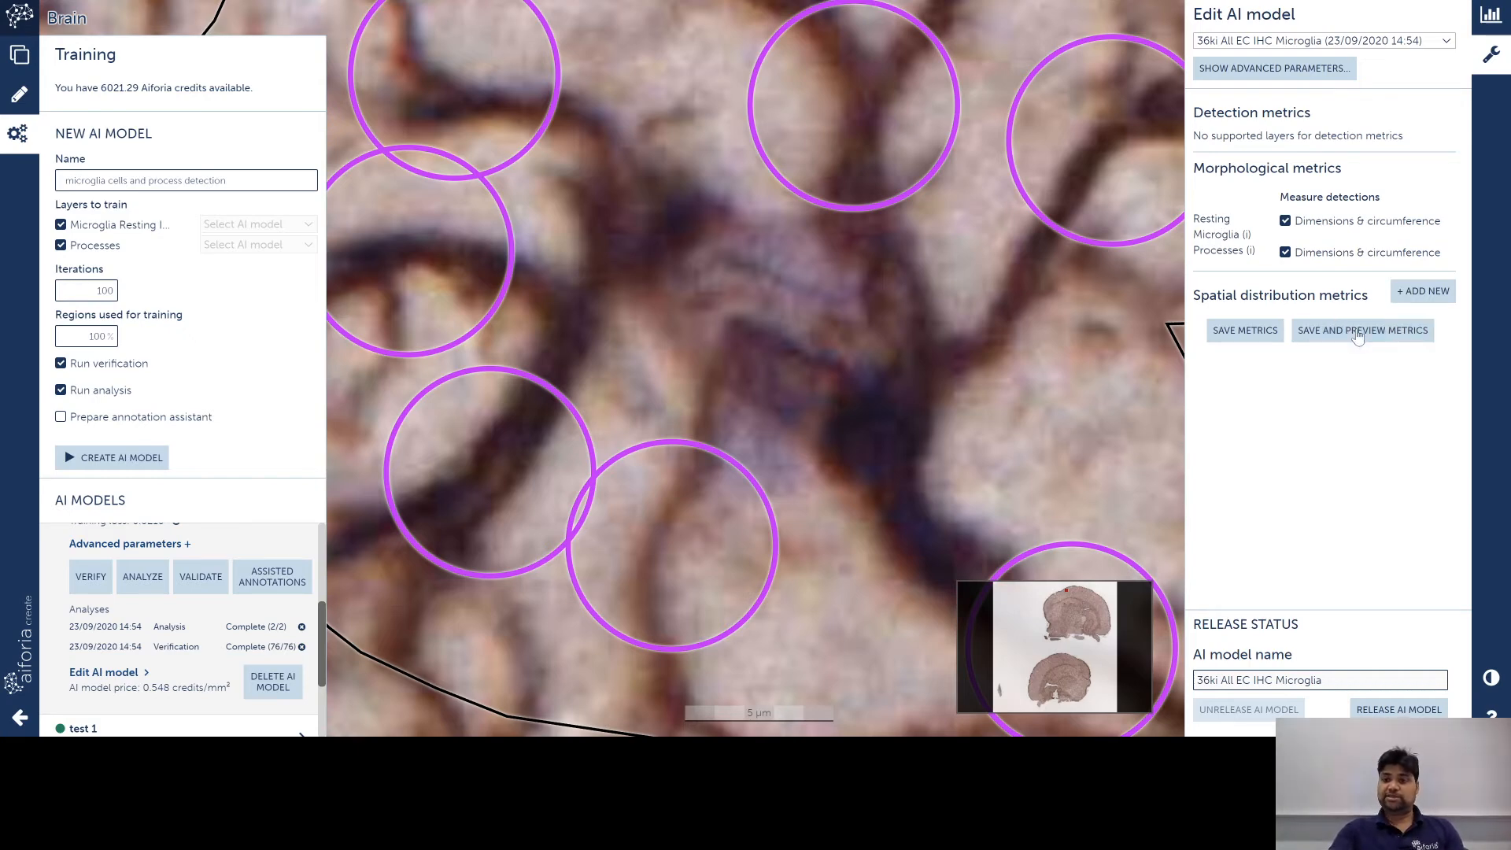
click(1424, 293)
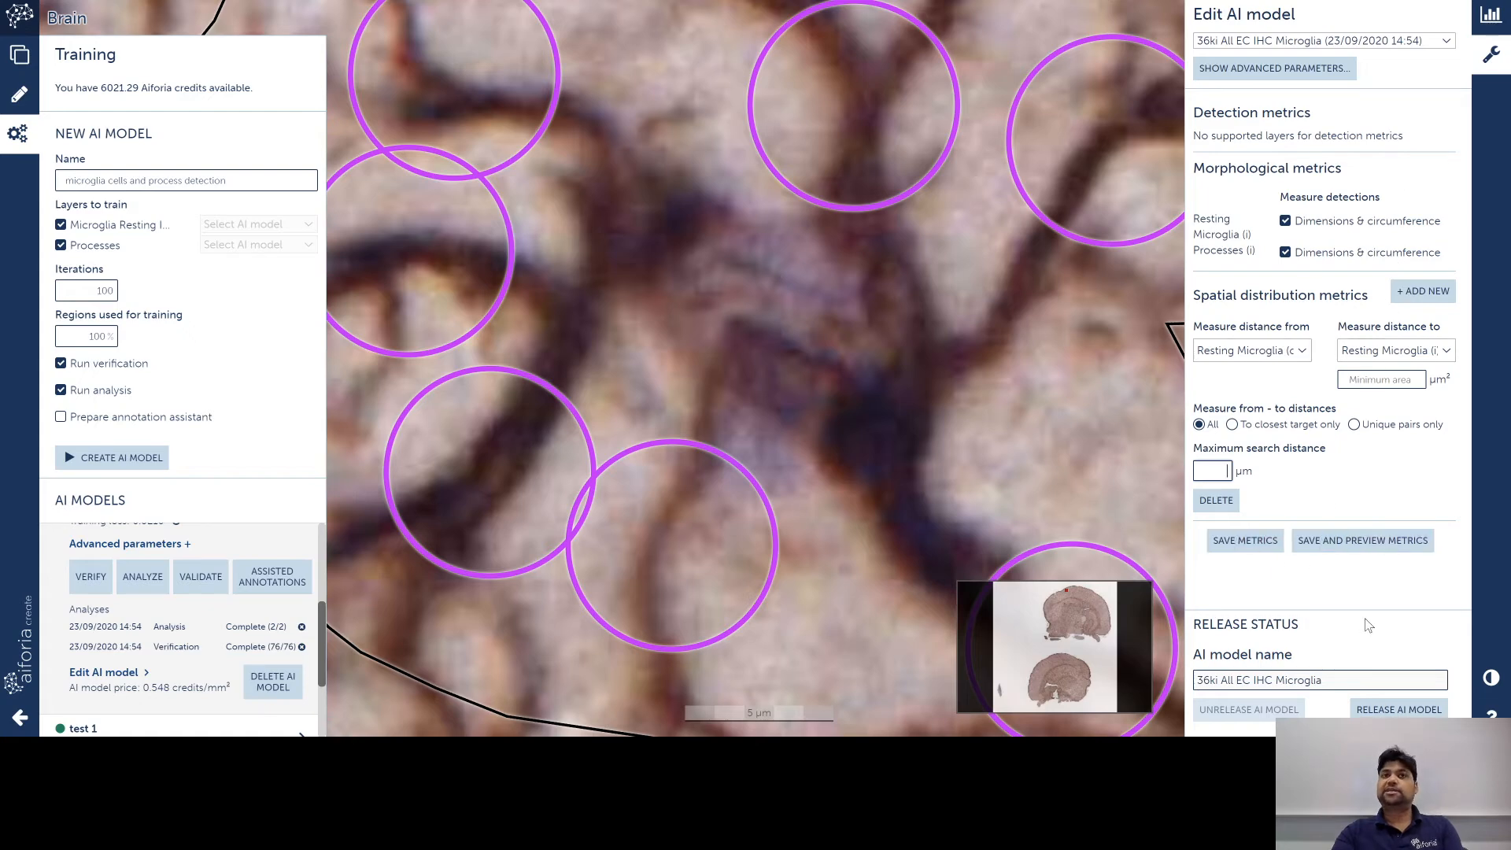
click(1386, 707)
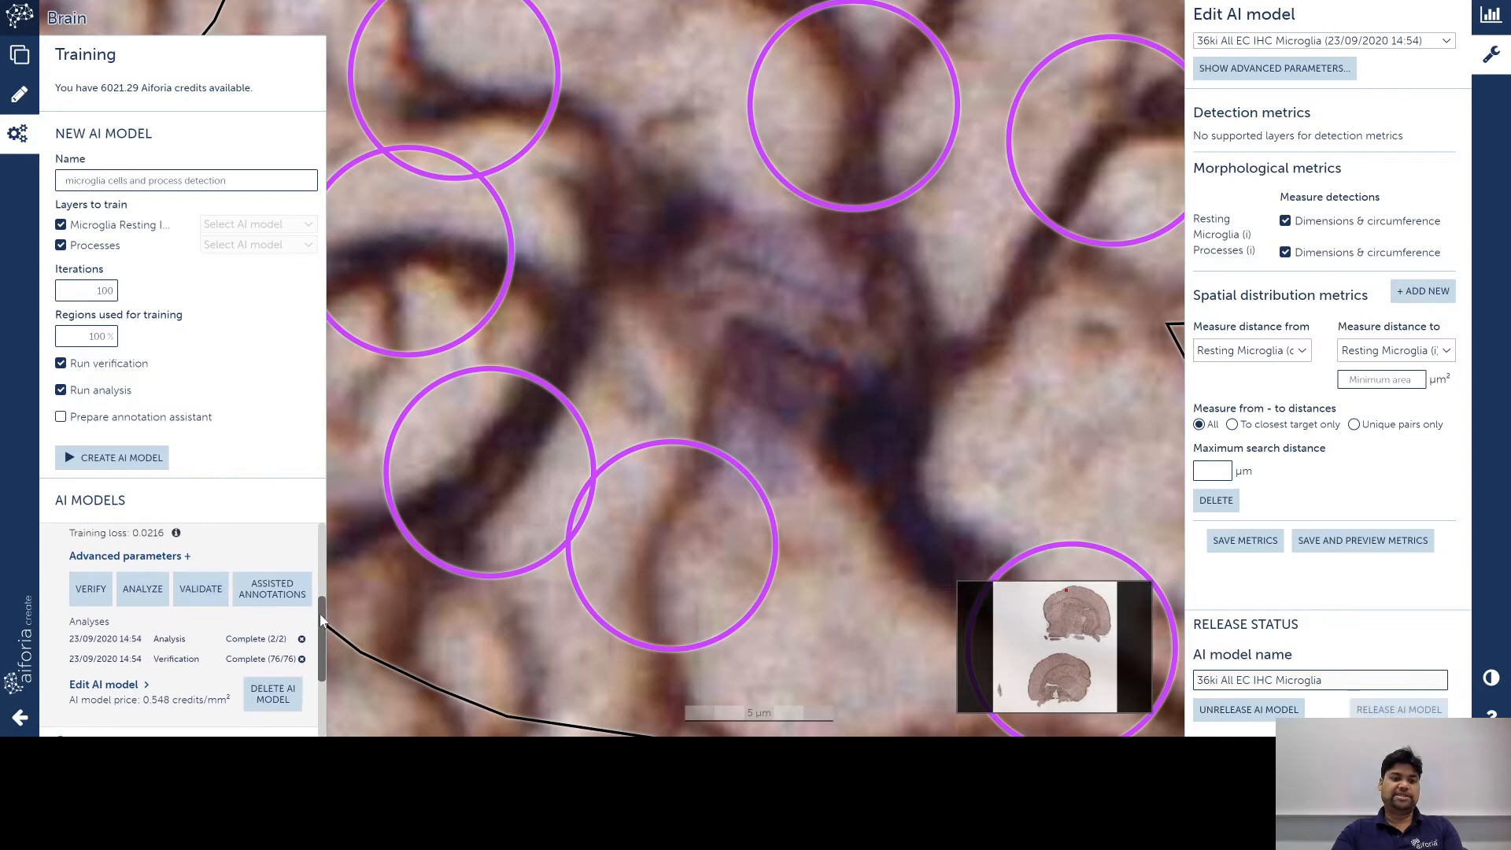
drag(321, 629, 324, 550)
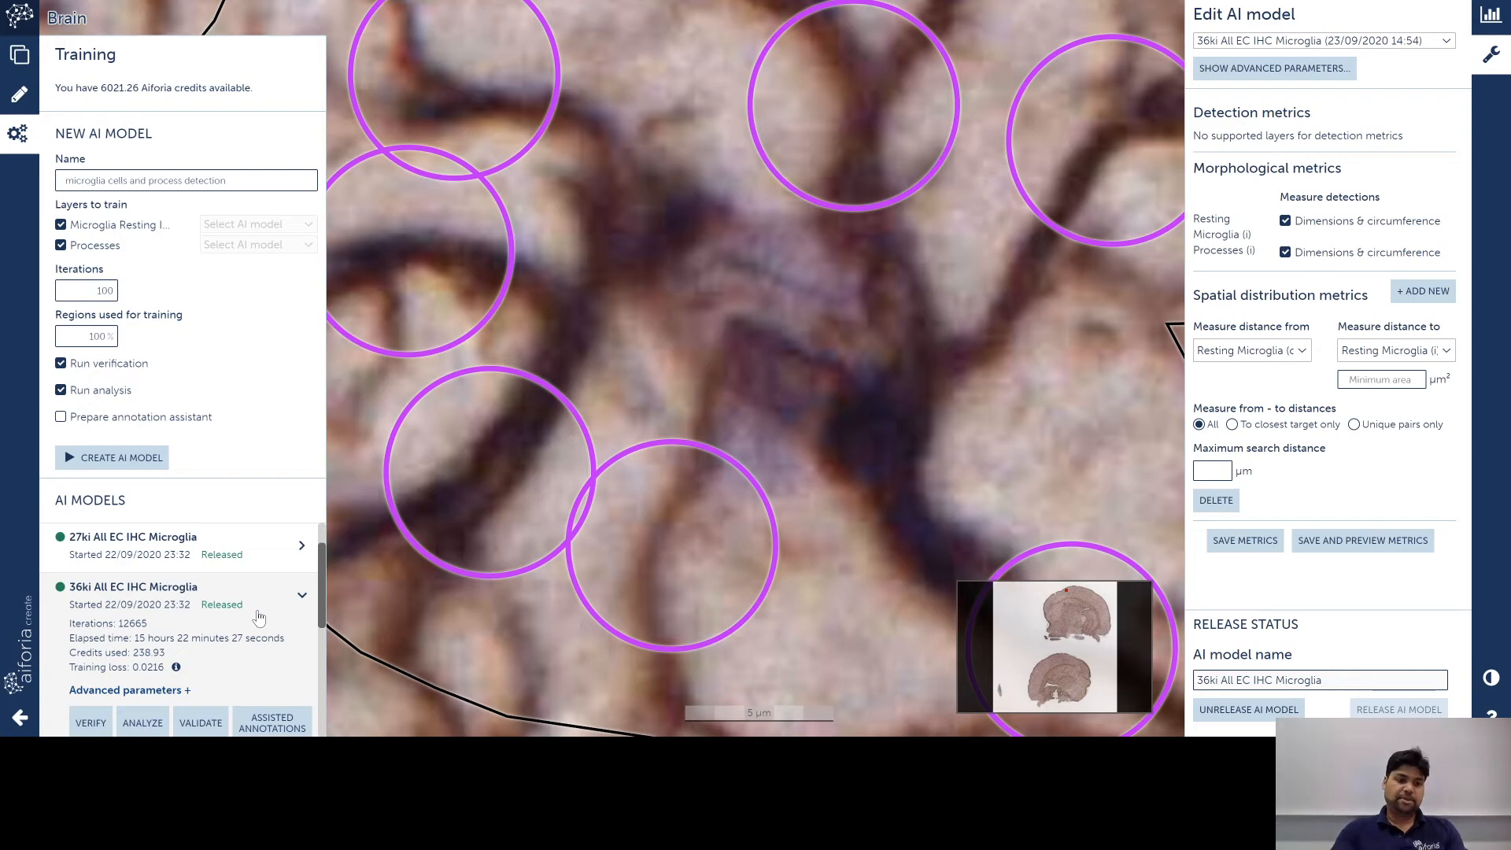
Step: Return to the project page and open the IHC microglia image folder
click(21, 712)
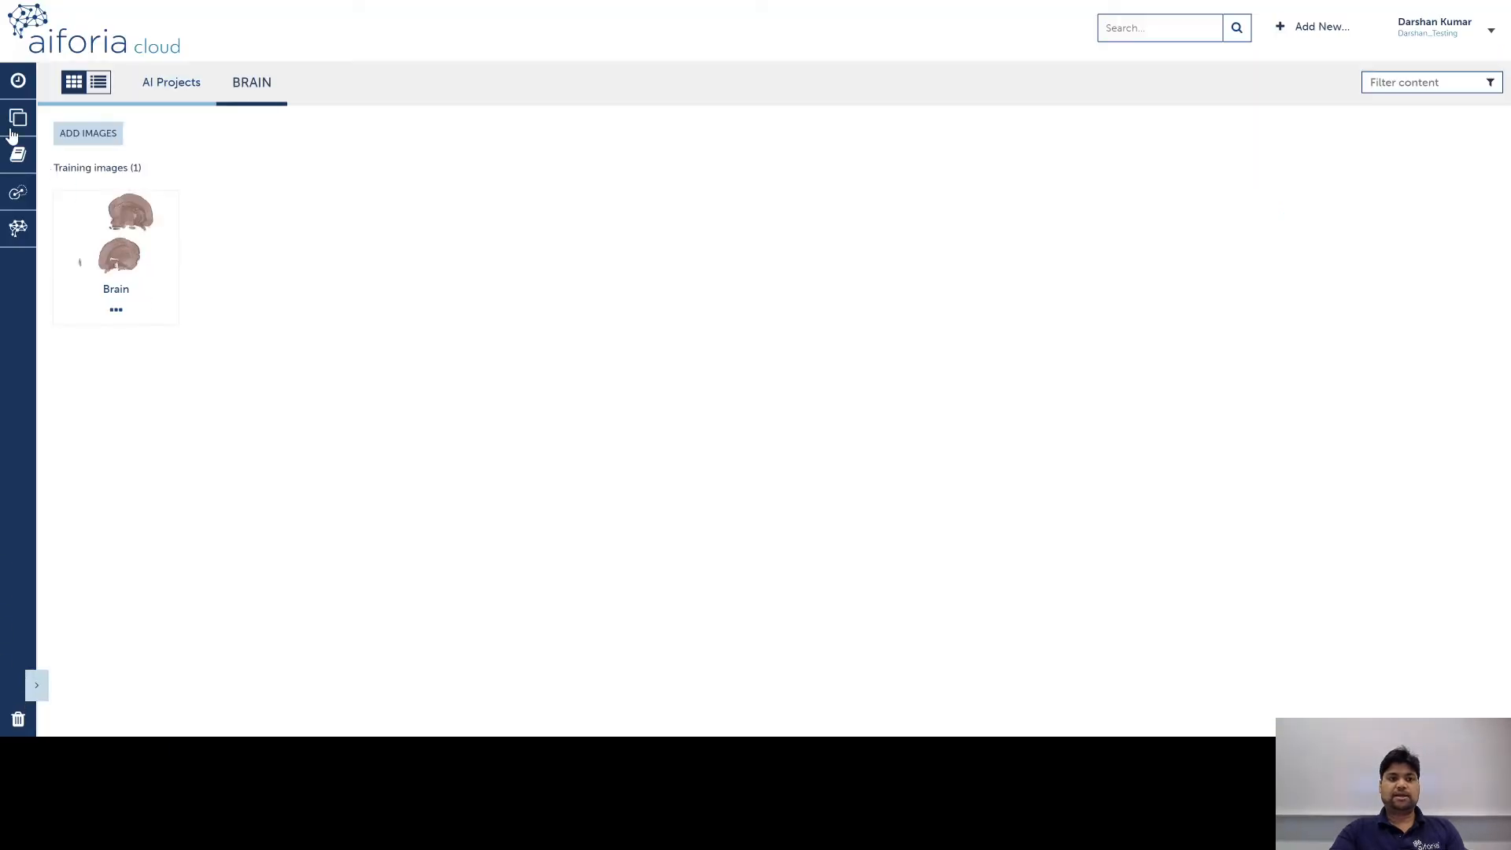
click(1425, 86)
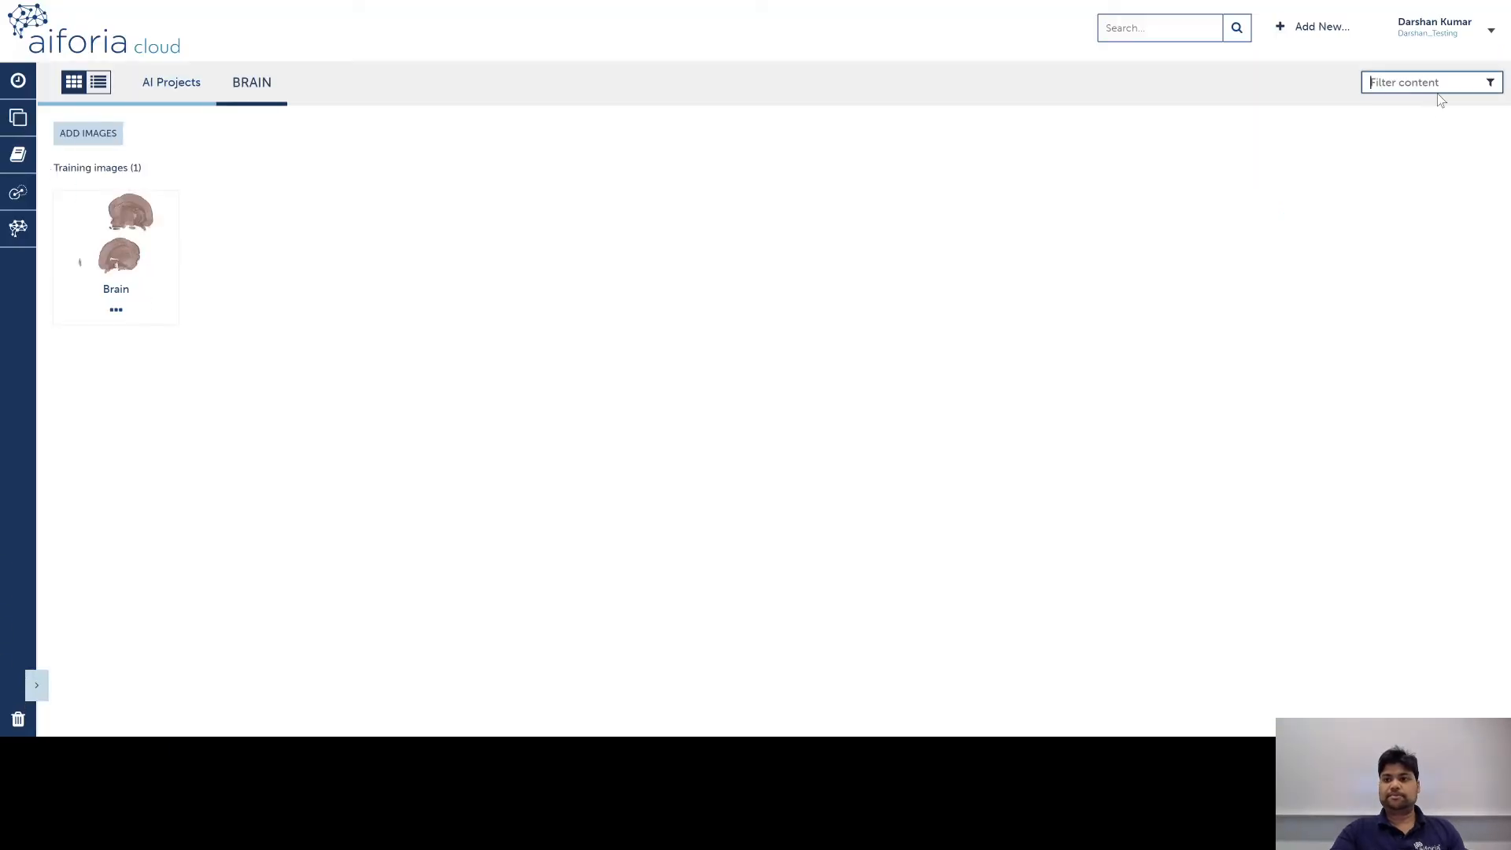
text(brain)
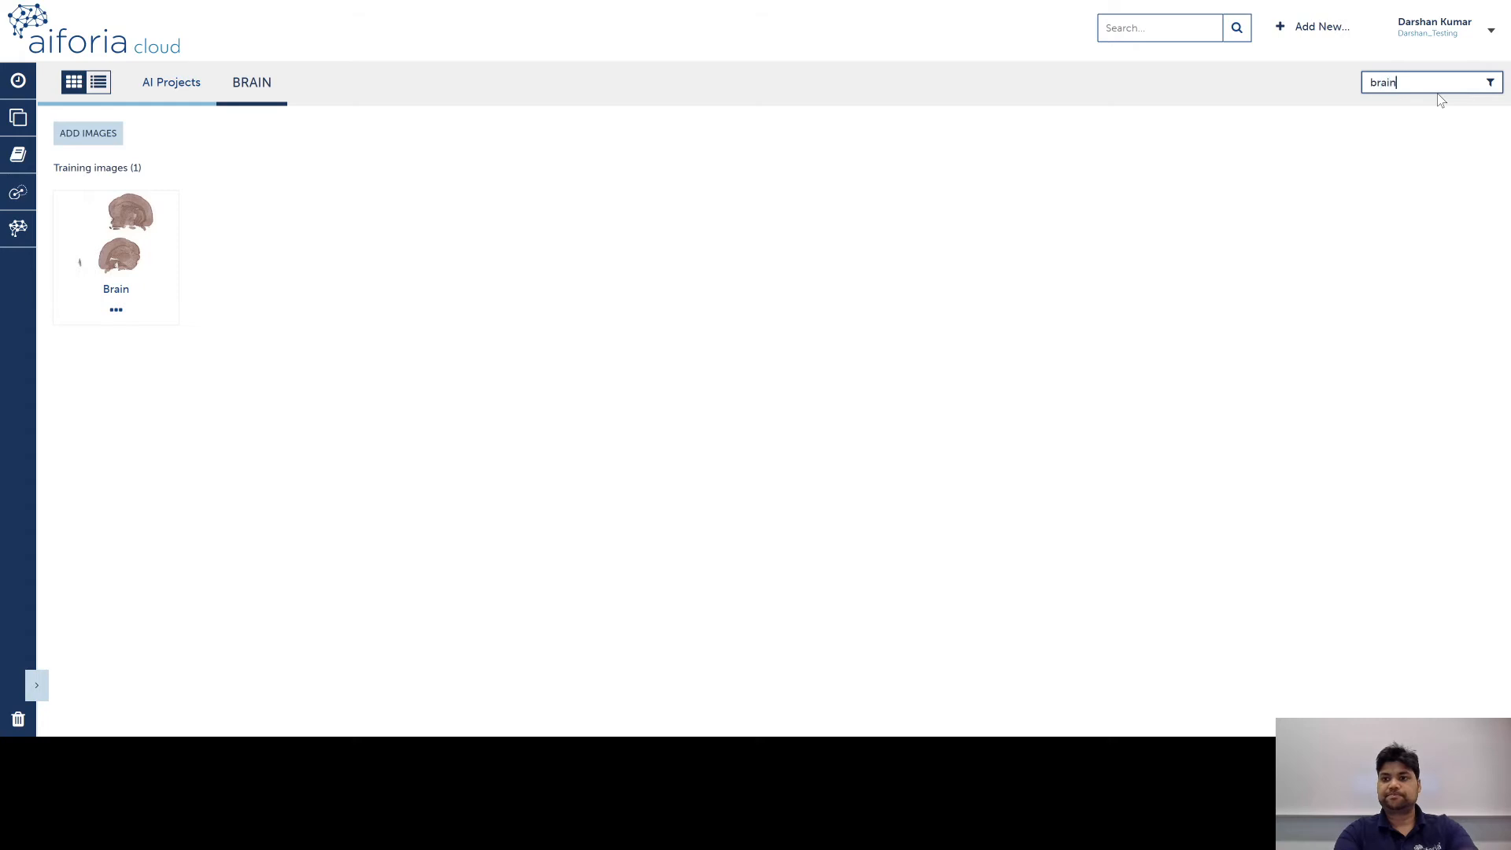
click(21, 124)
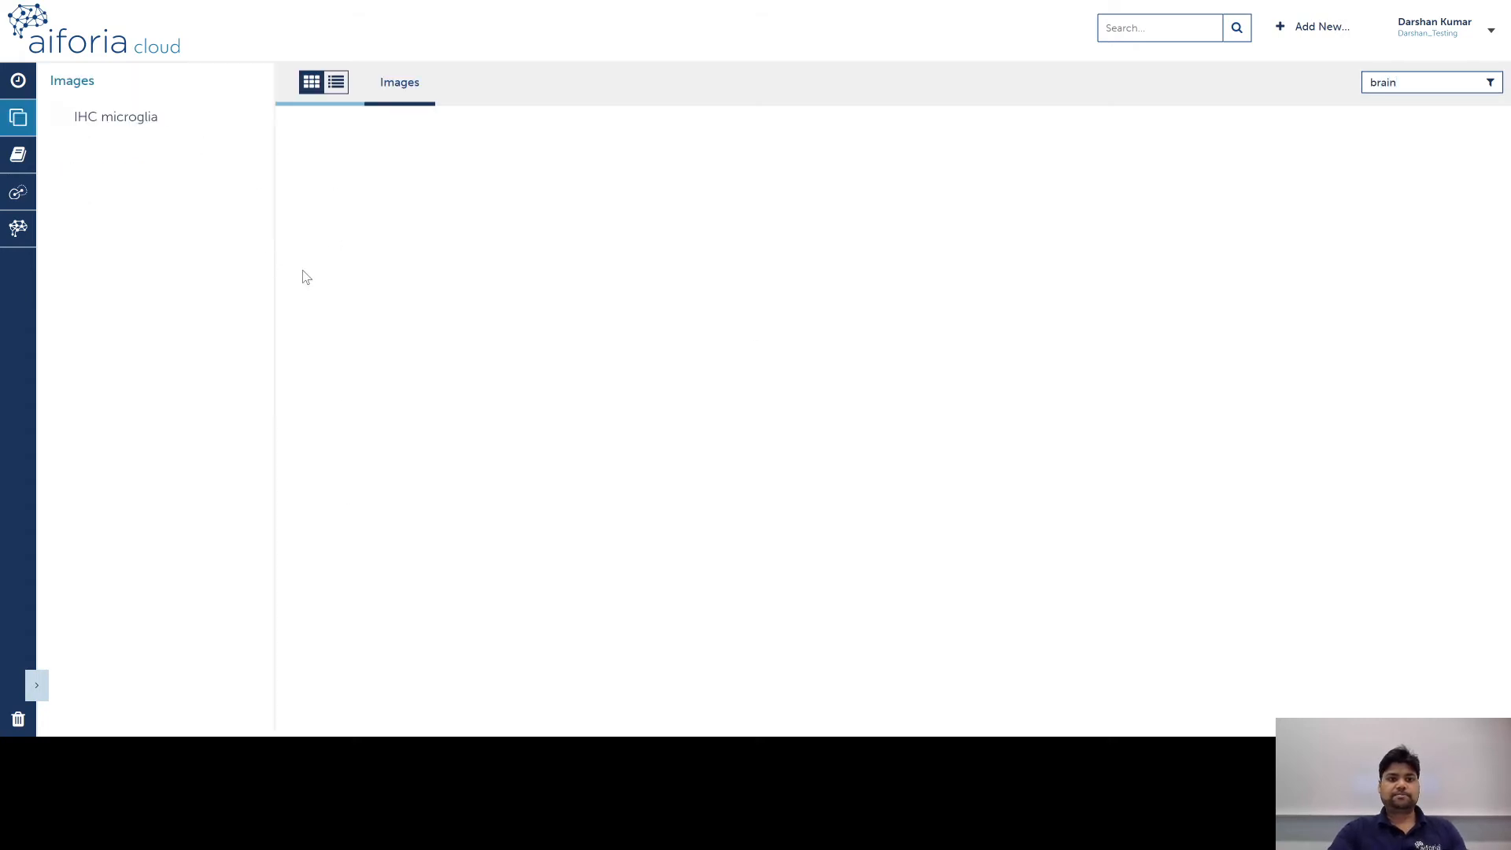
click(78, 126)
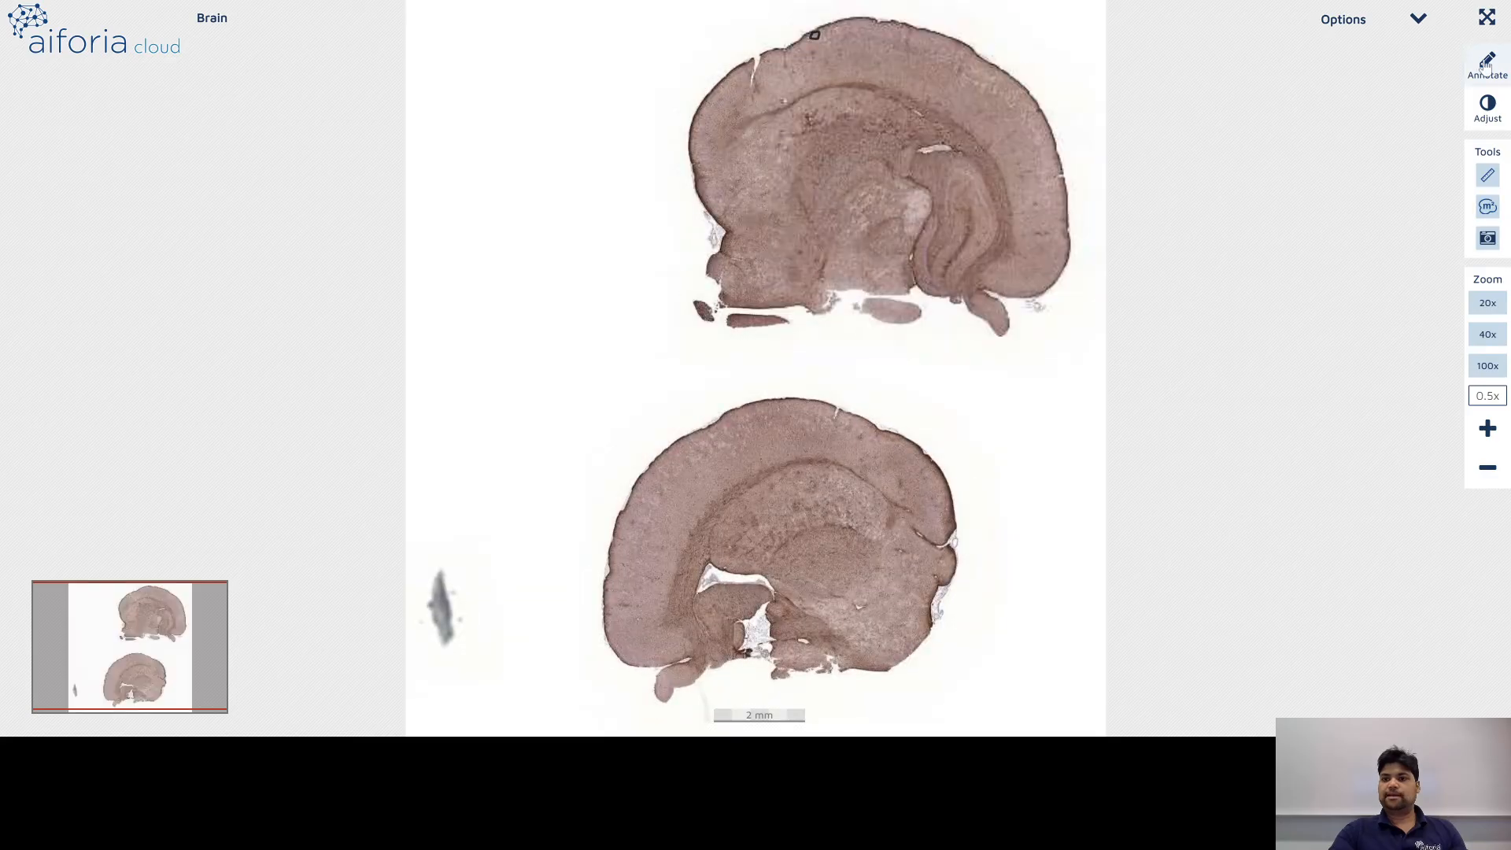
Step: Run the 10ki All EC analysis on the Brain image's Freehand ROI and open the completed result
click(1485, 67)
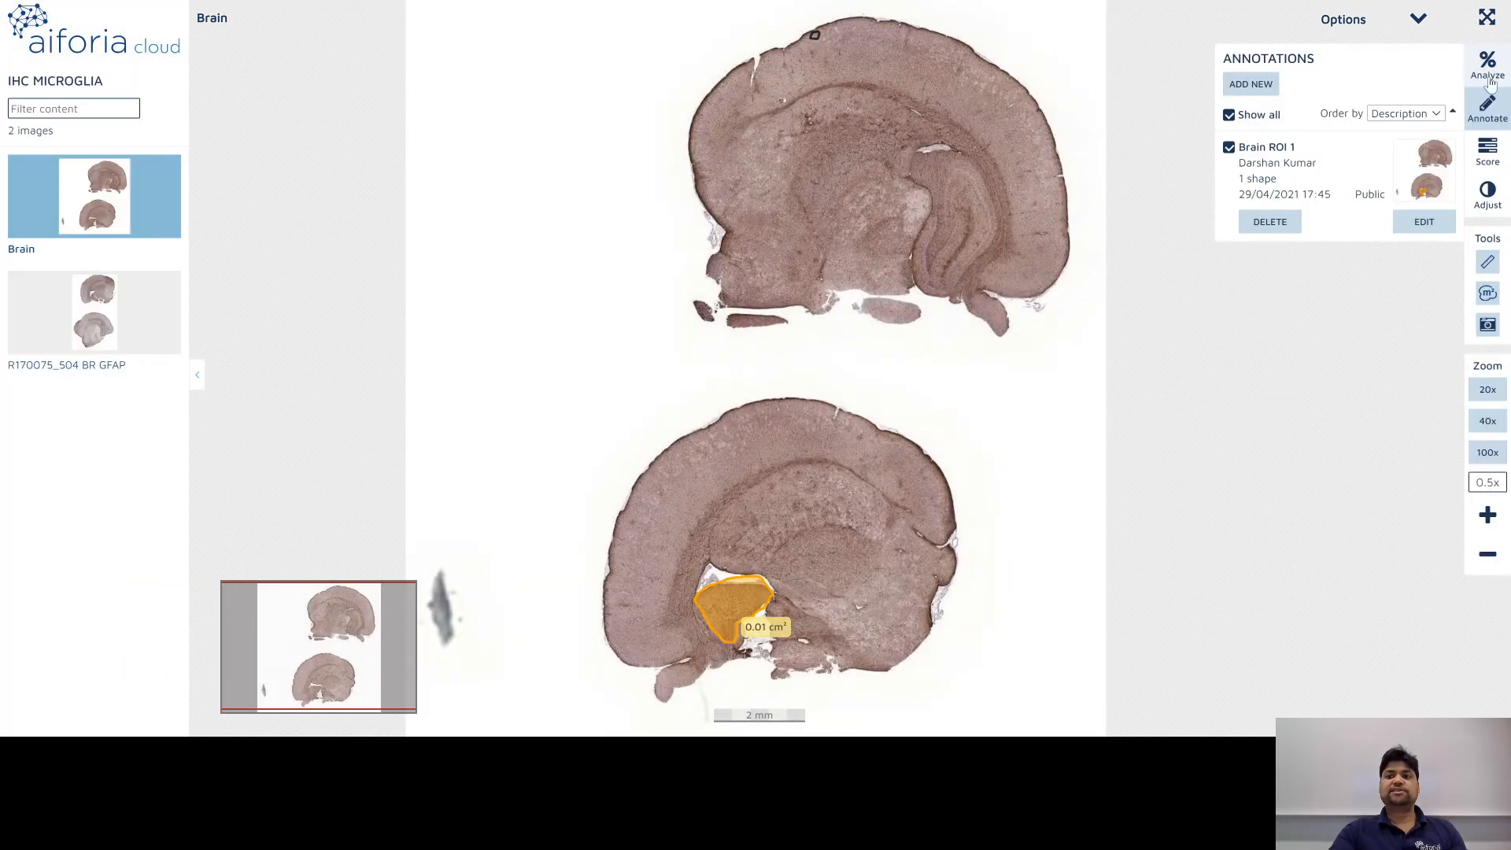
click(1488, 71)
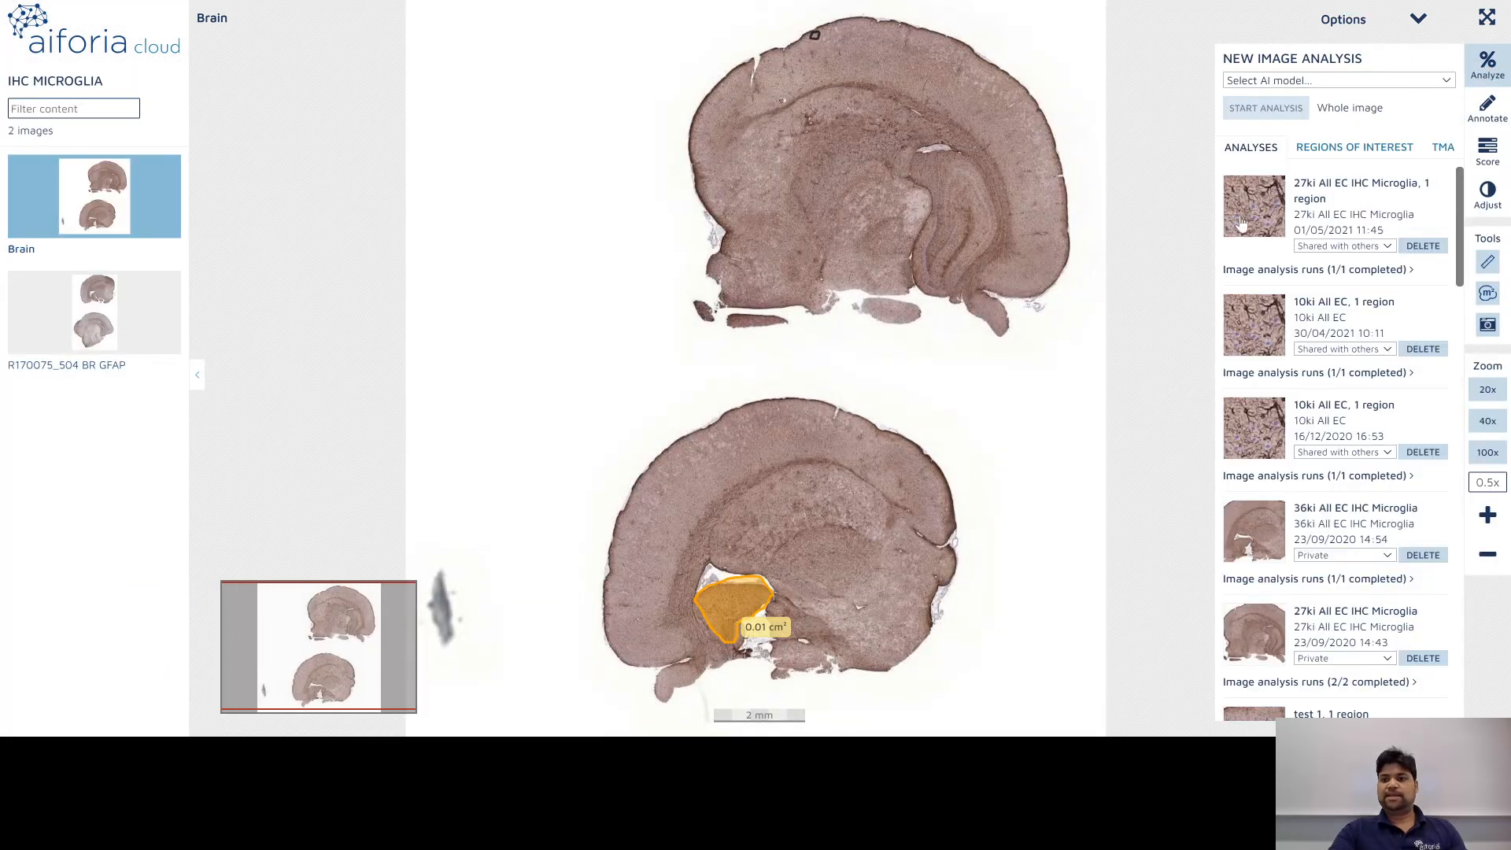
drag(635, 456, 624, 501)
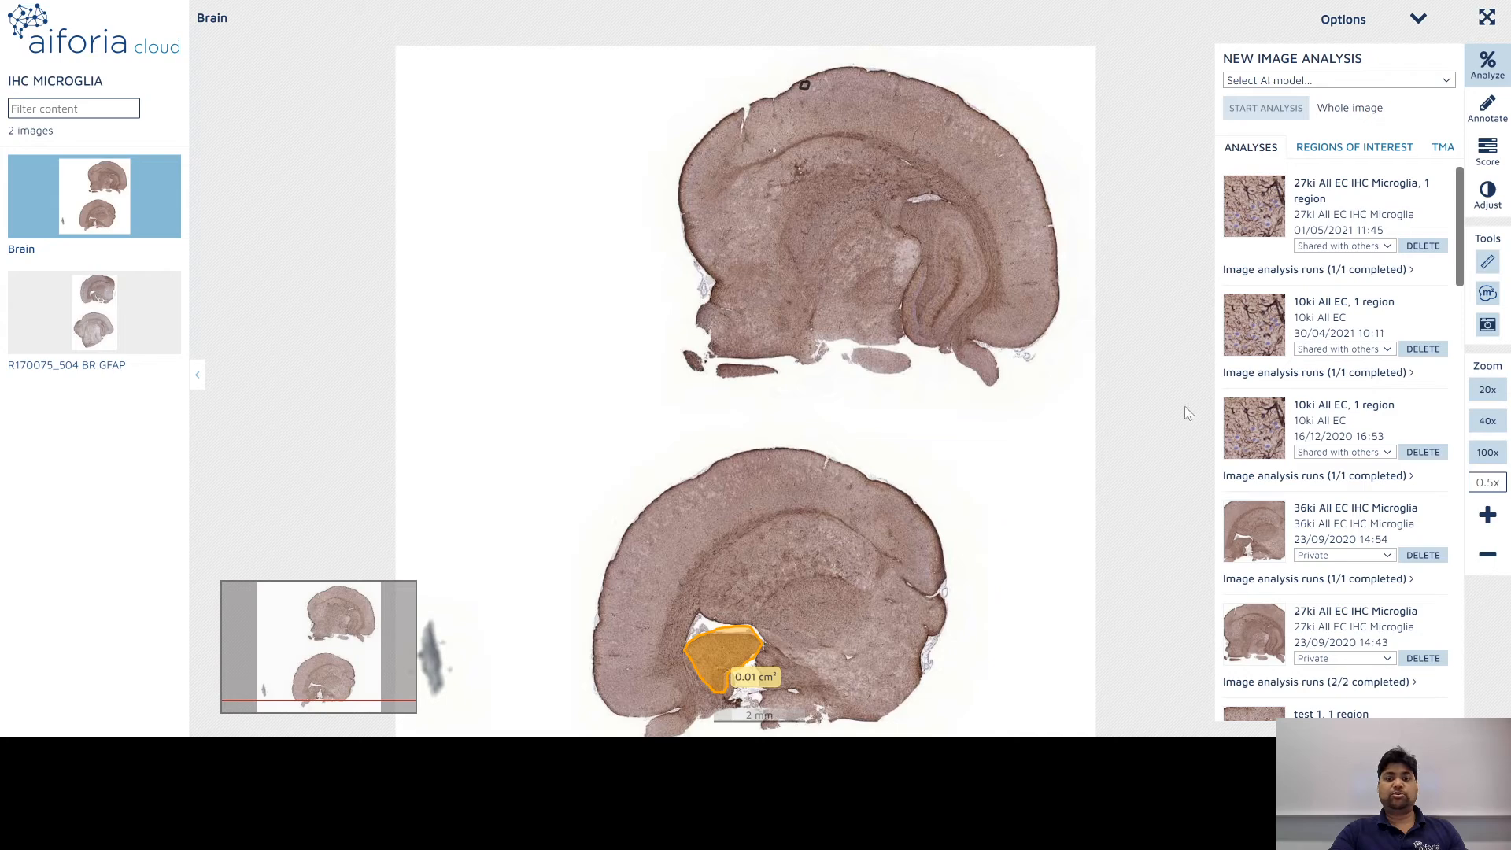
click(1151, 138)
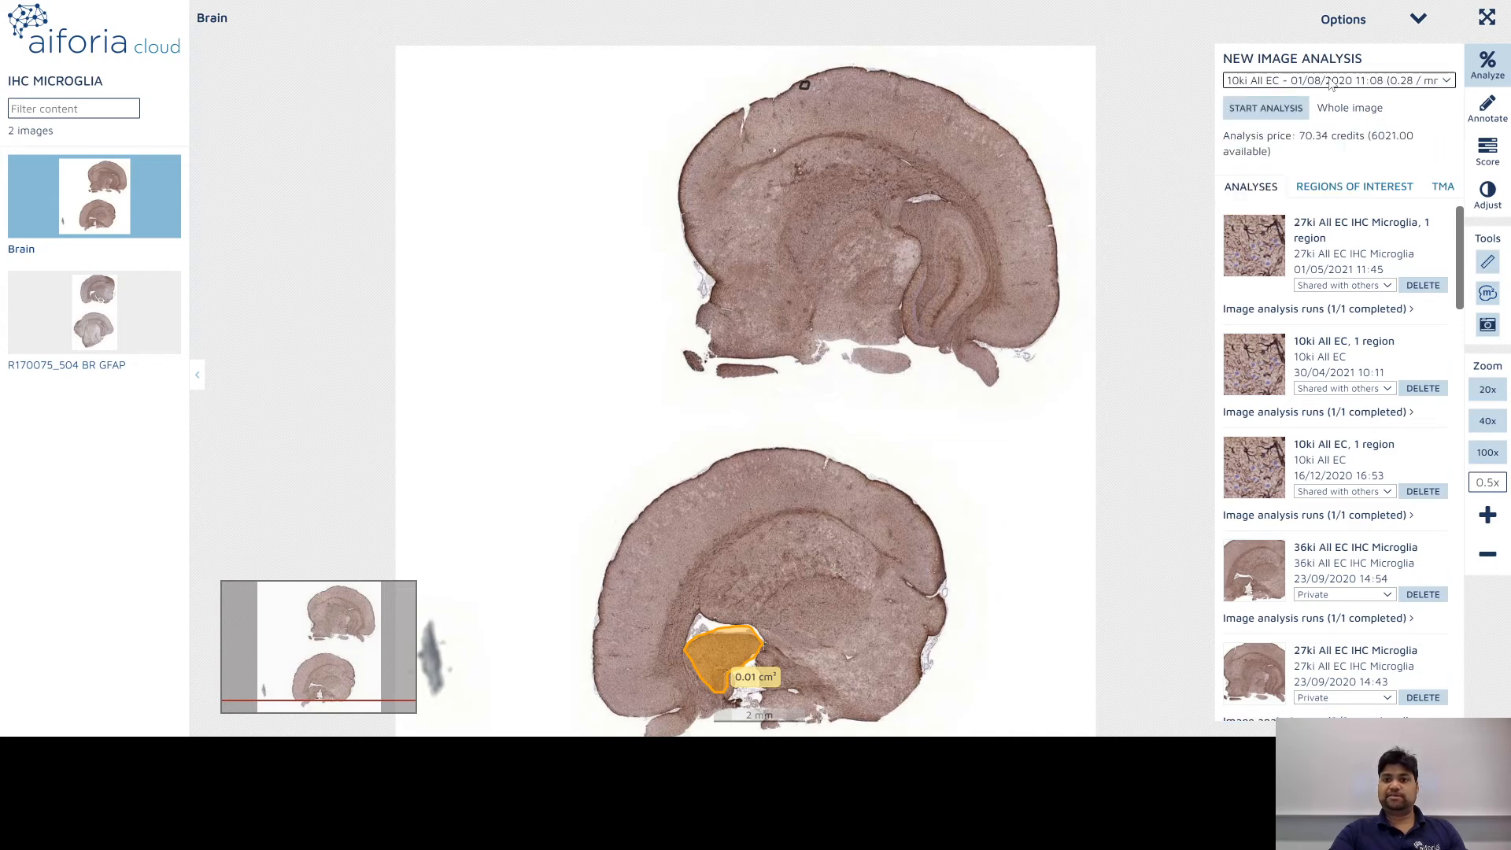
drag(1056, 399, 942, 432)
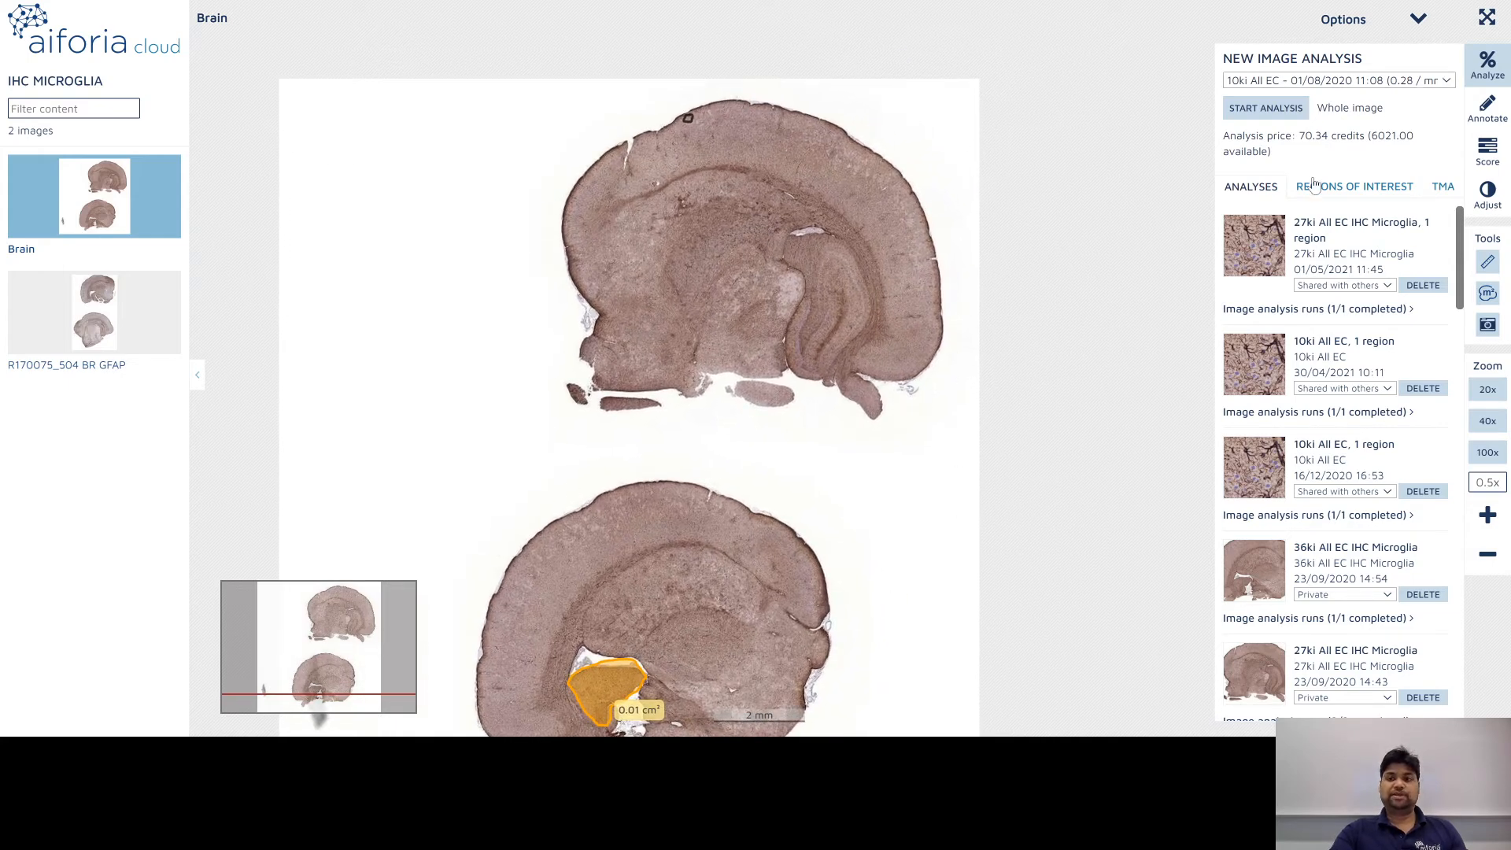
click(1344, 192)
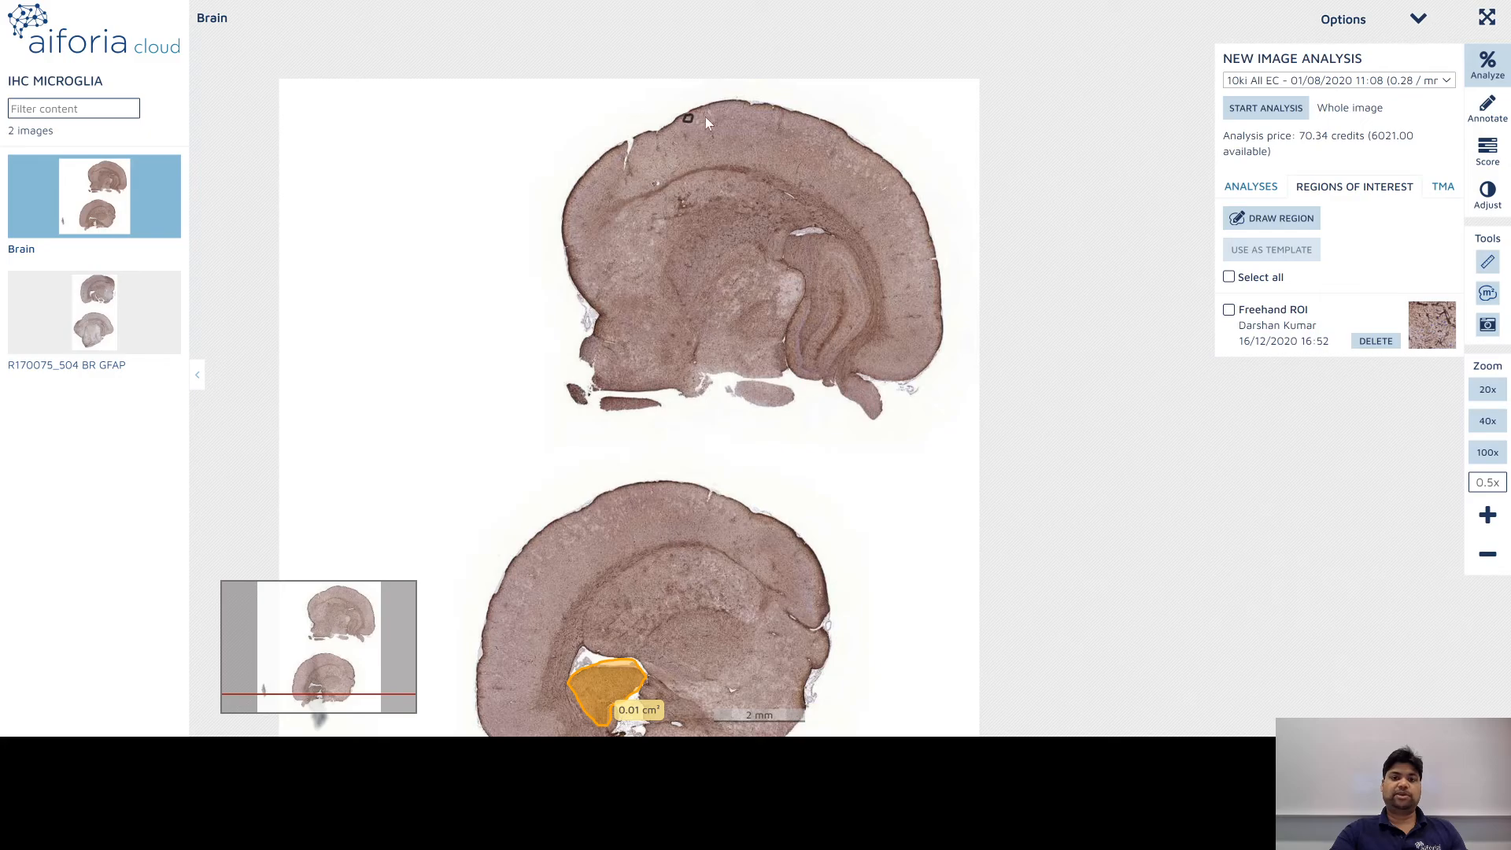
scroll(705, 117, up, 3)
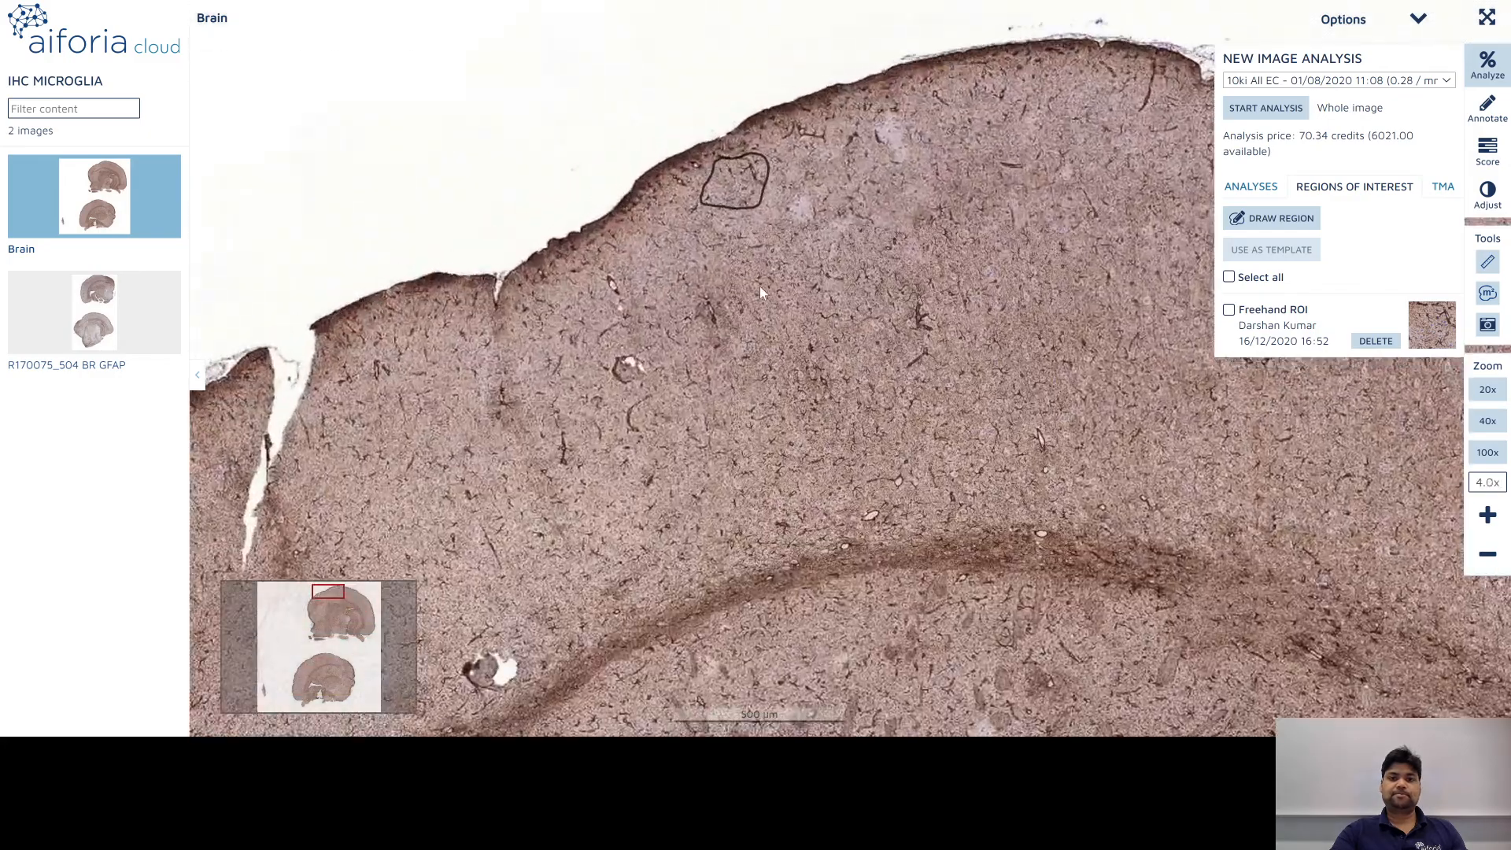
click(1229, 309)
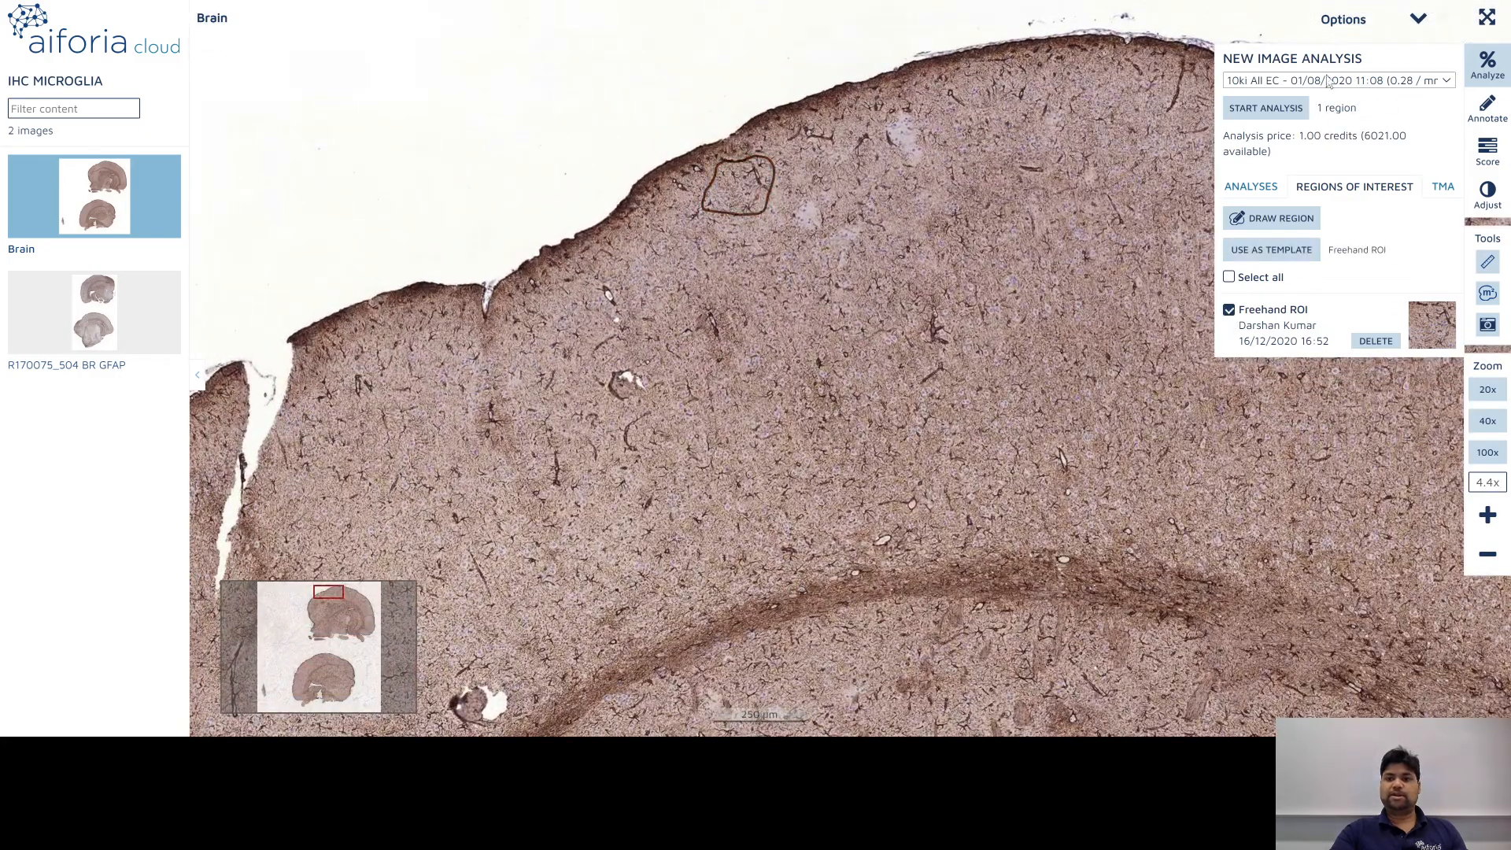
click(1263, 109)
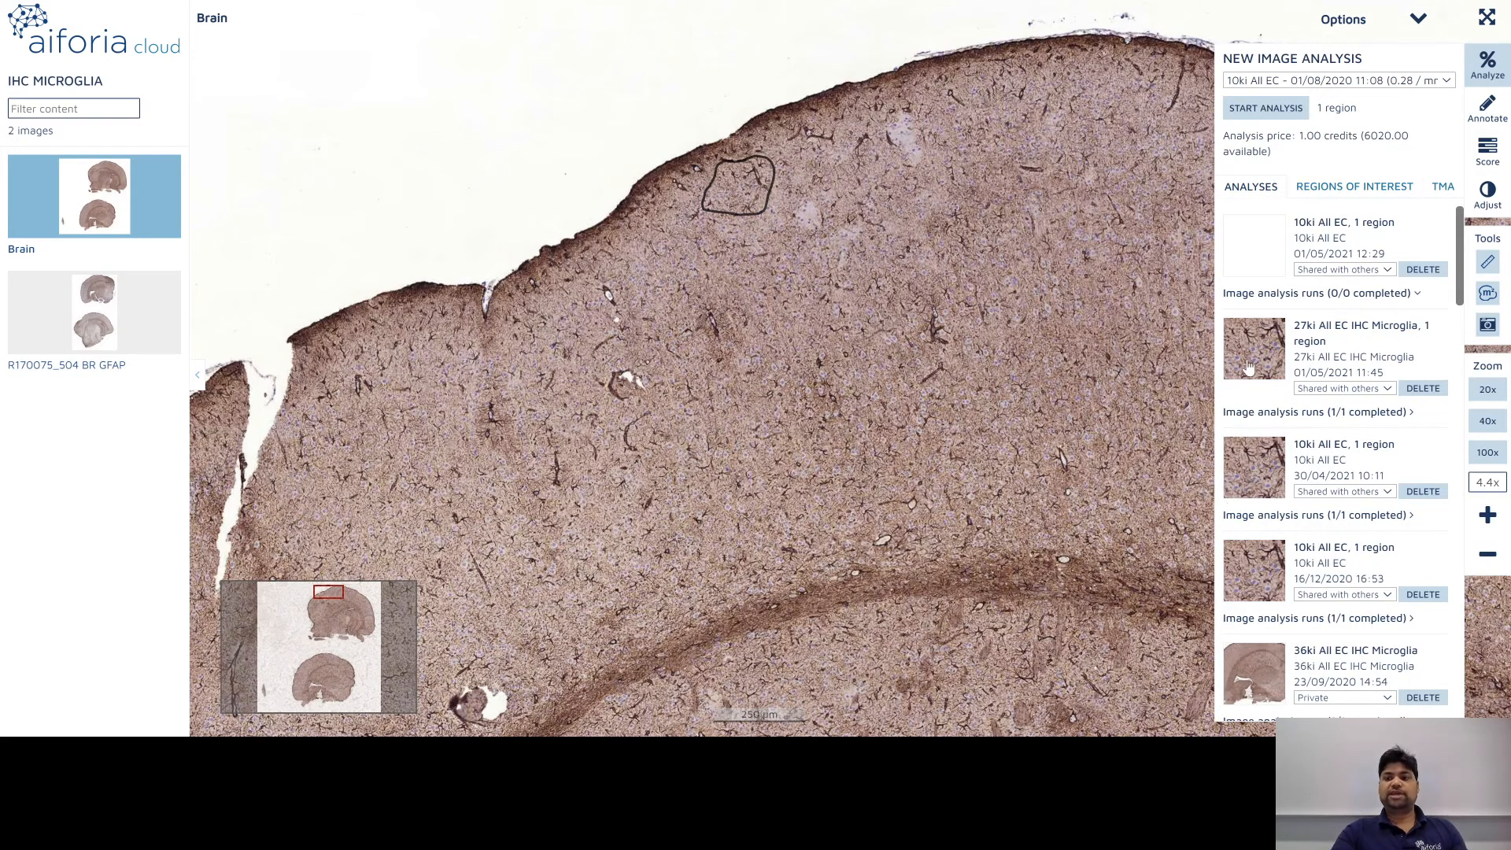
click(1260, 483)
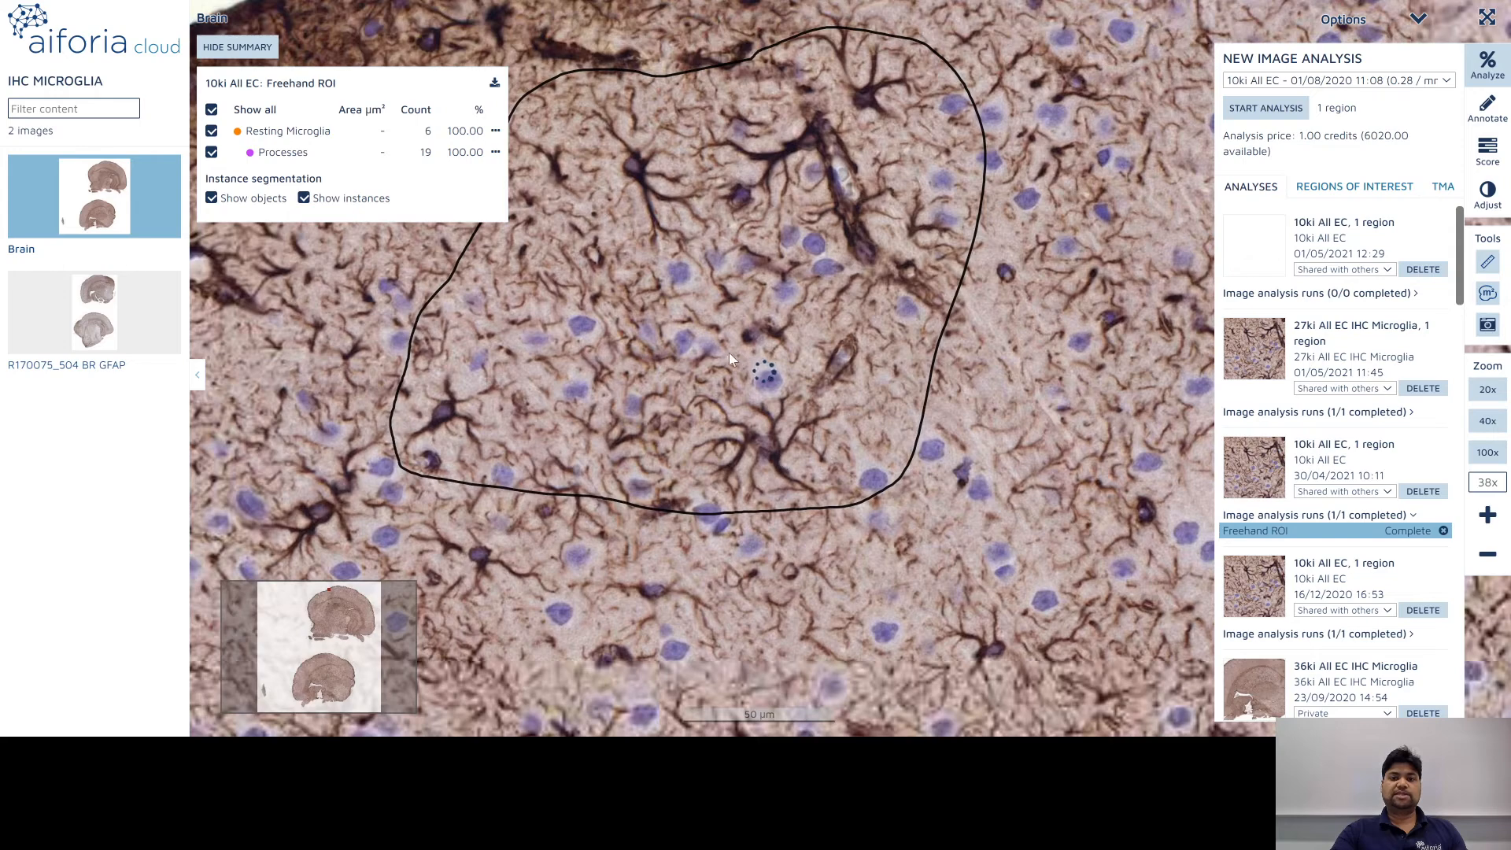
Step: Zoom in on a single microglia cell and hide the image list
drag(728, 353, 836, 474)
scroll(735, 292, down, 3)
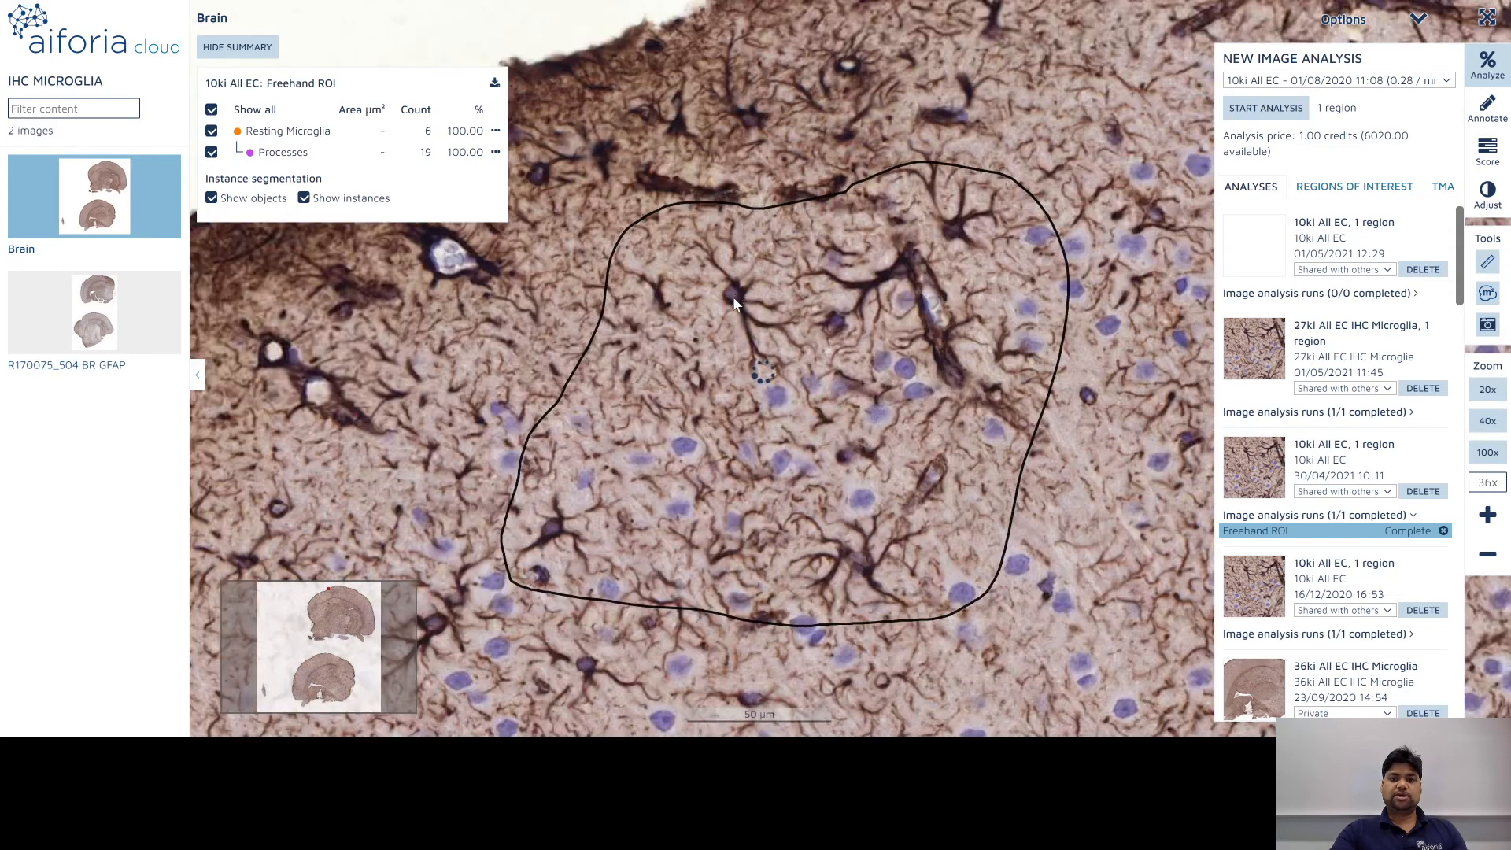
scroll(730, 305, up, 3)
drag(875, 313, 933, 306)
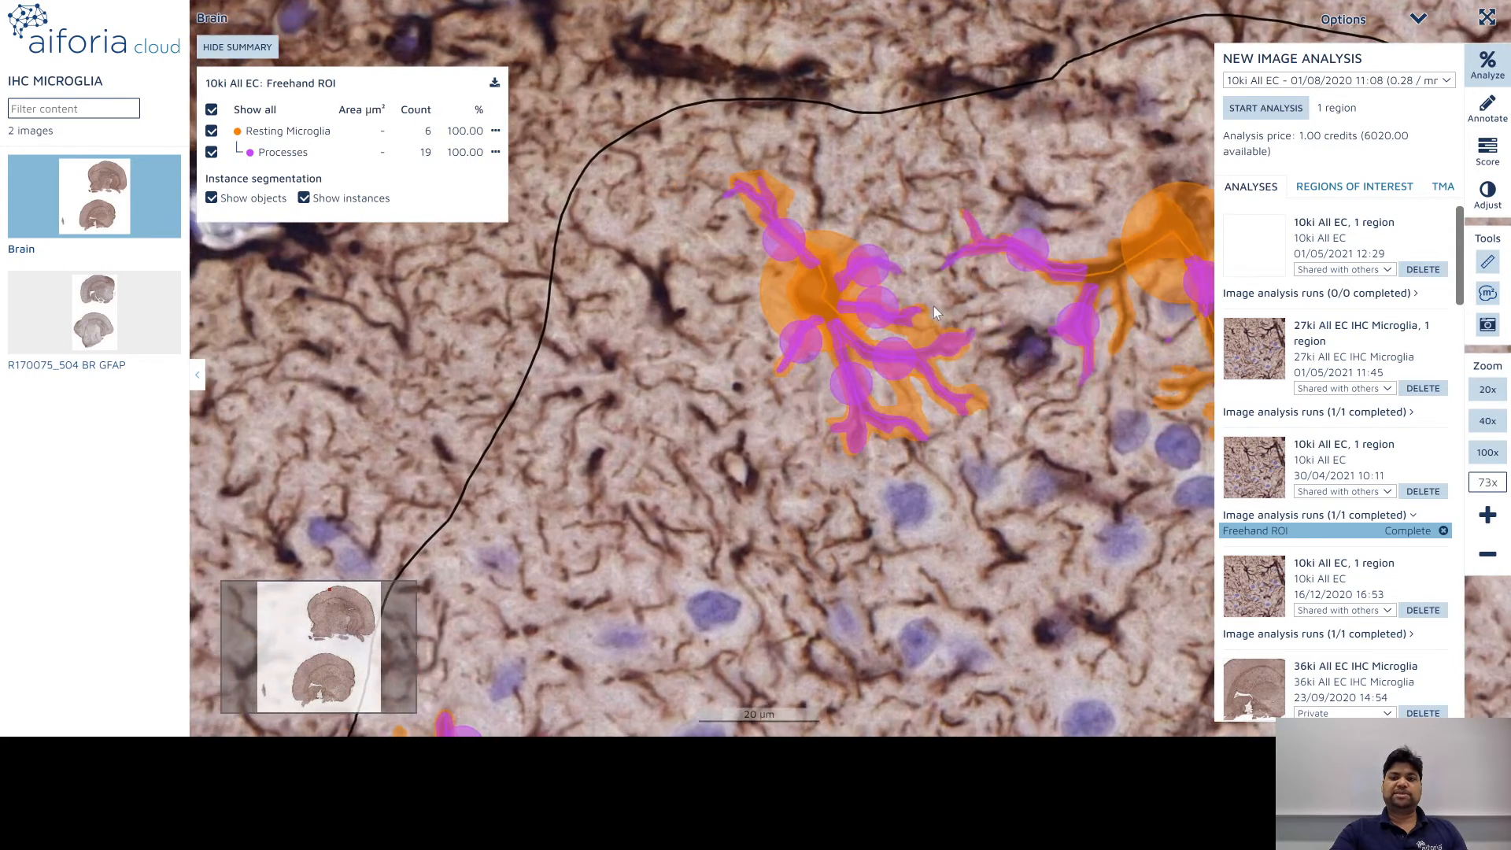
scroll(864, 316, up, 10)
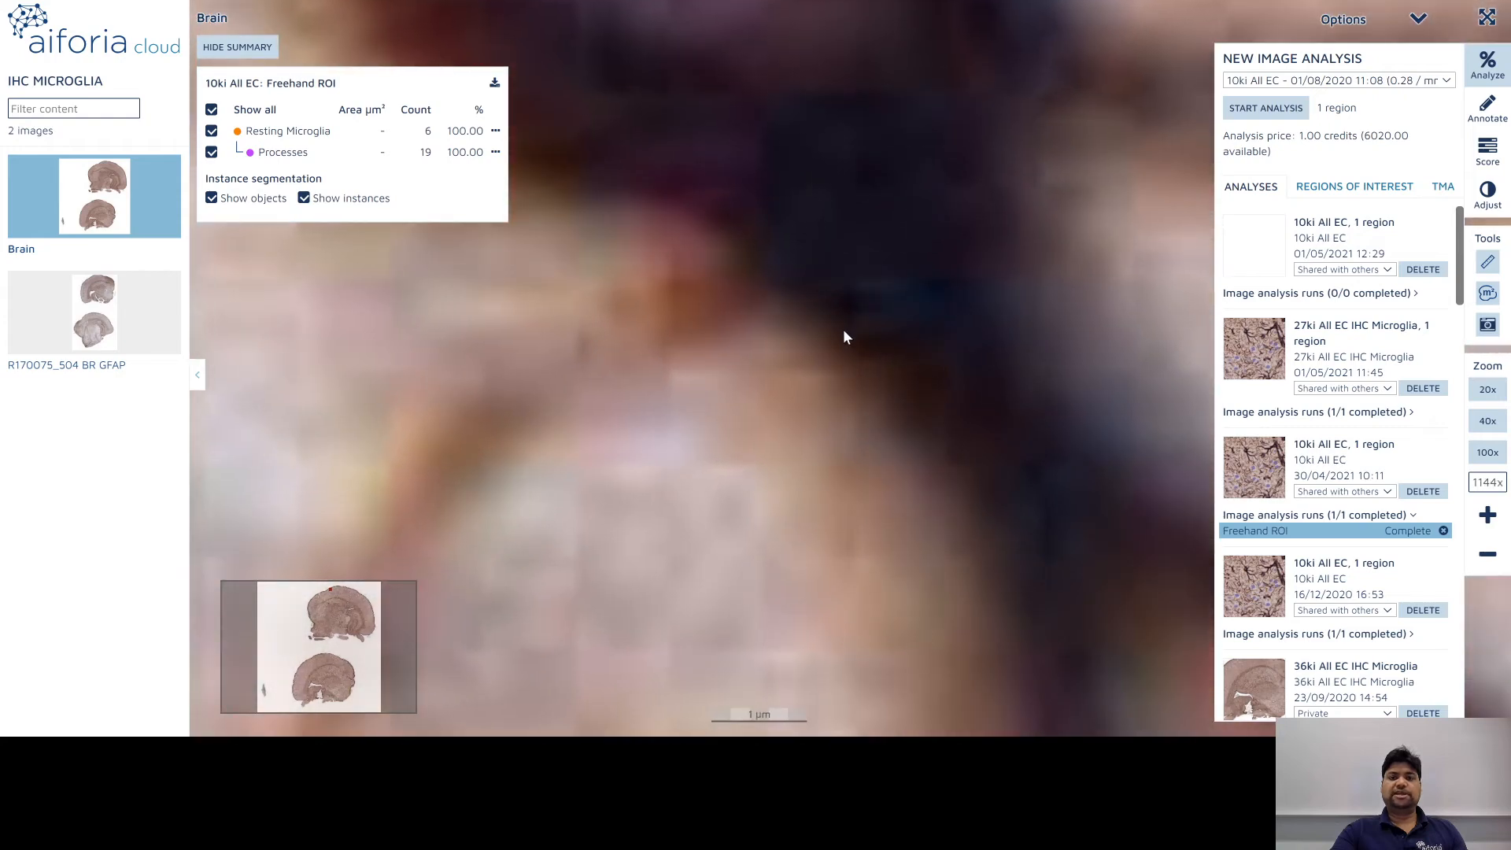
scroll(843, 329, down, 2)
scroll(854, 455, down, 4)
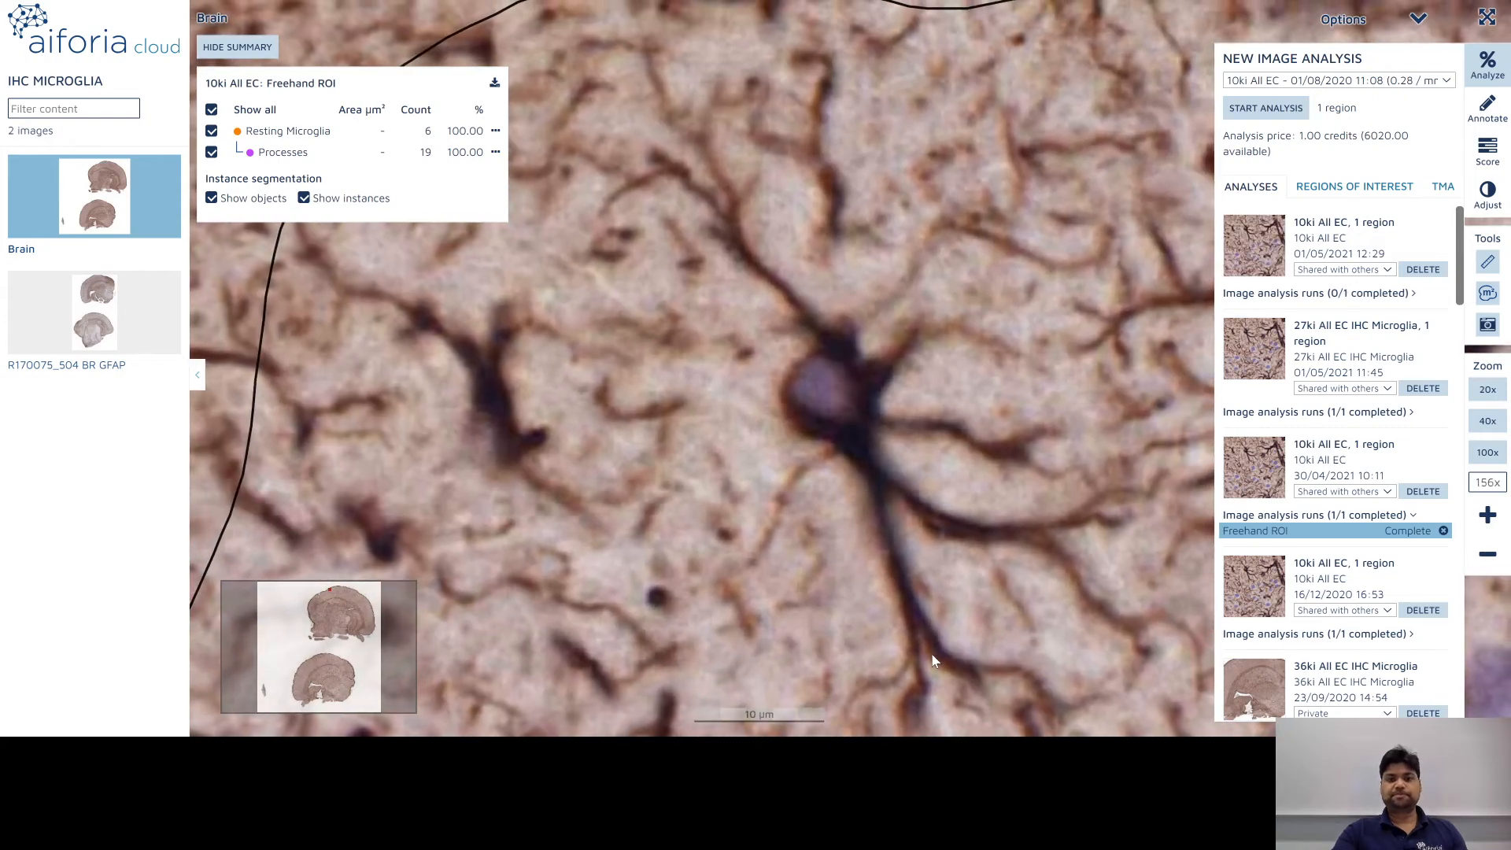
drag(927, 651, 828, 441)
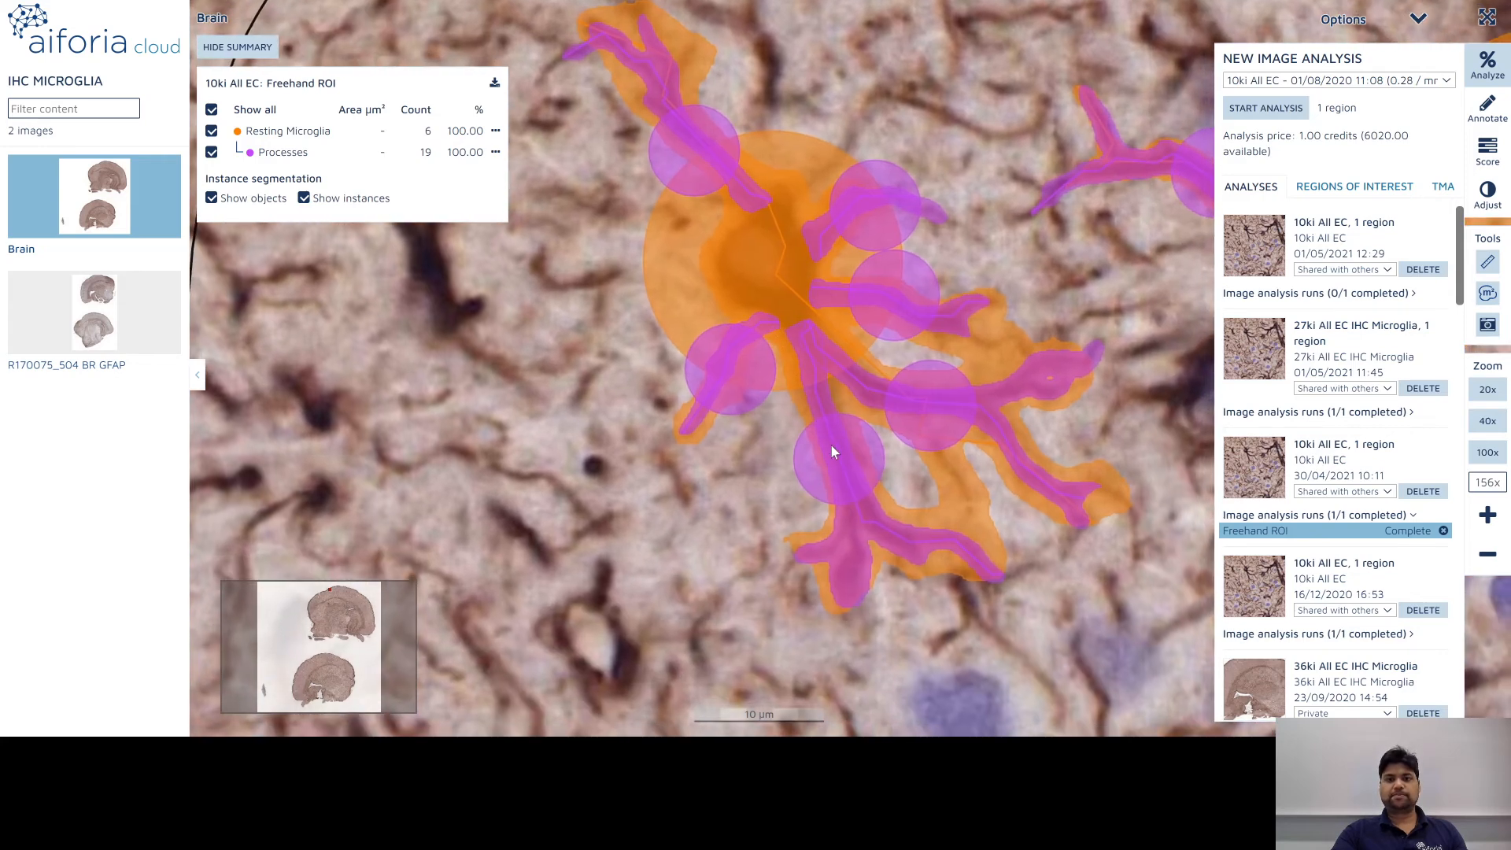
click(200, 389)
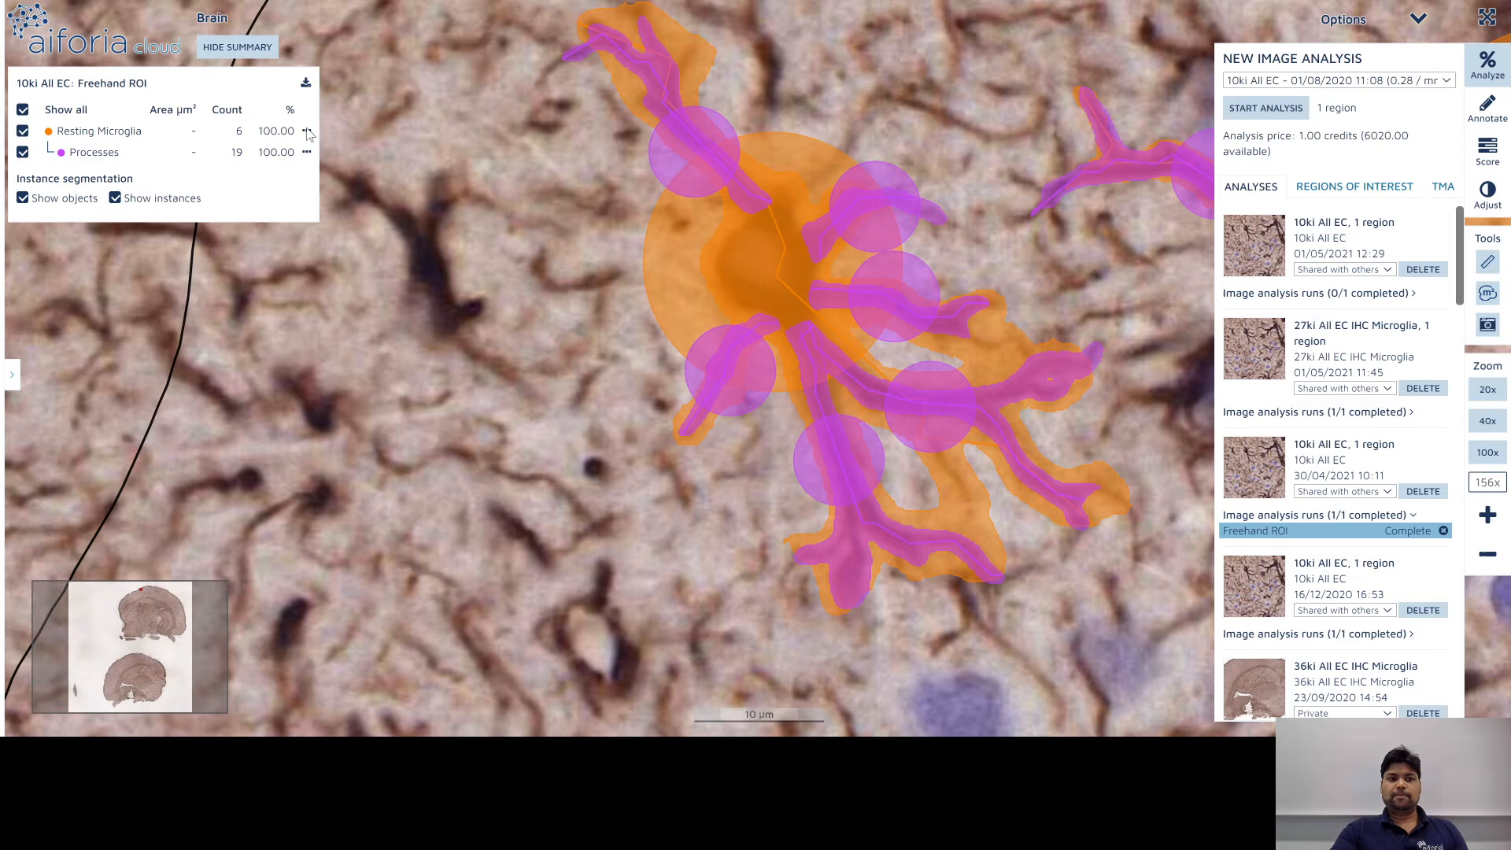
Step: Toggle the Processes, Resting Microglia and instance outline overlays, leaving all shown, then open Export results
click(22, 152)
click(115, 199)
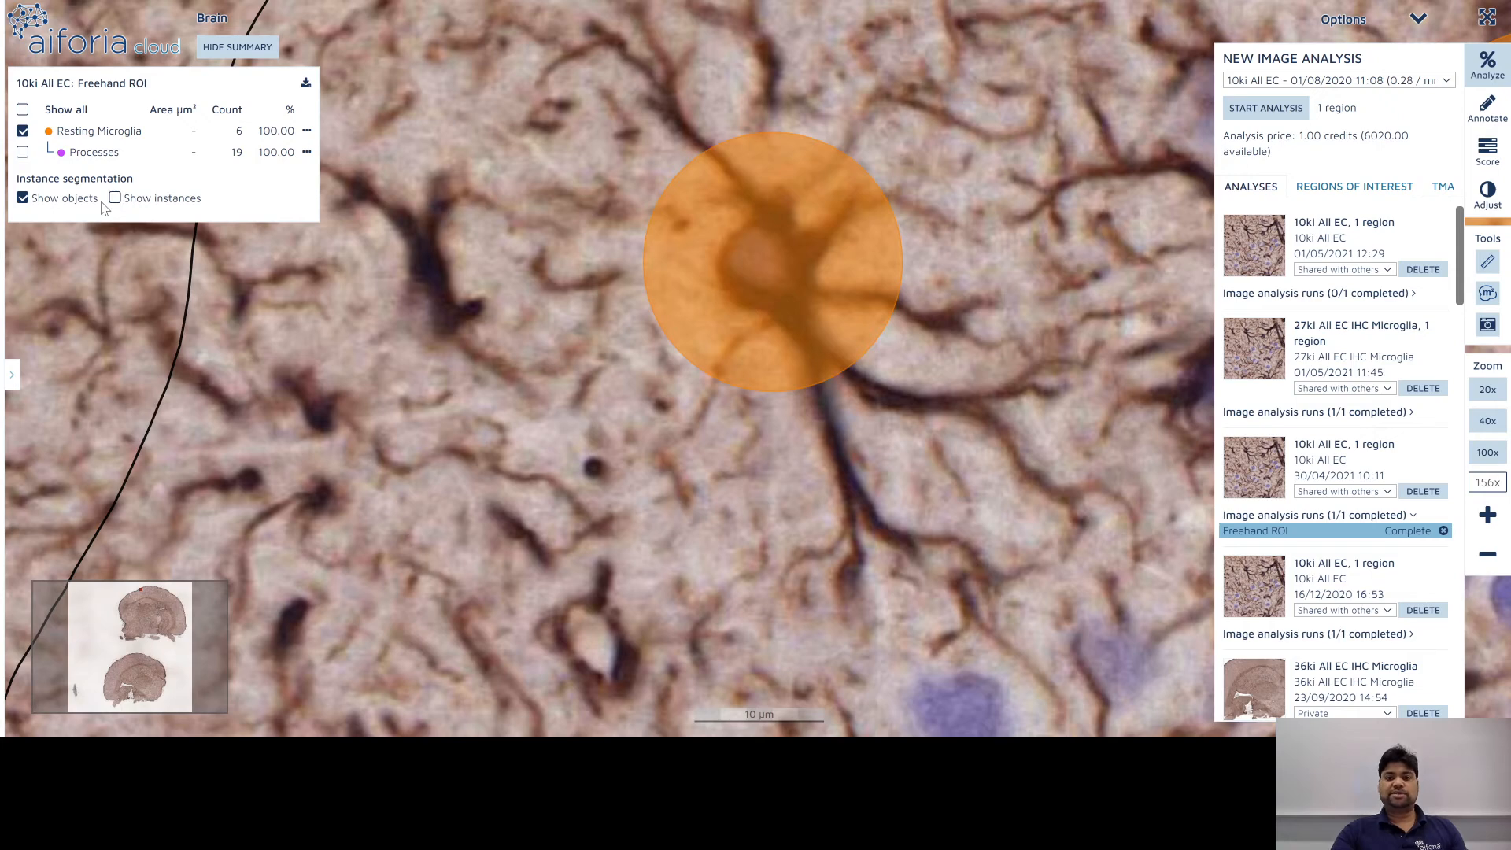
click(22, 131)
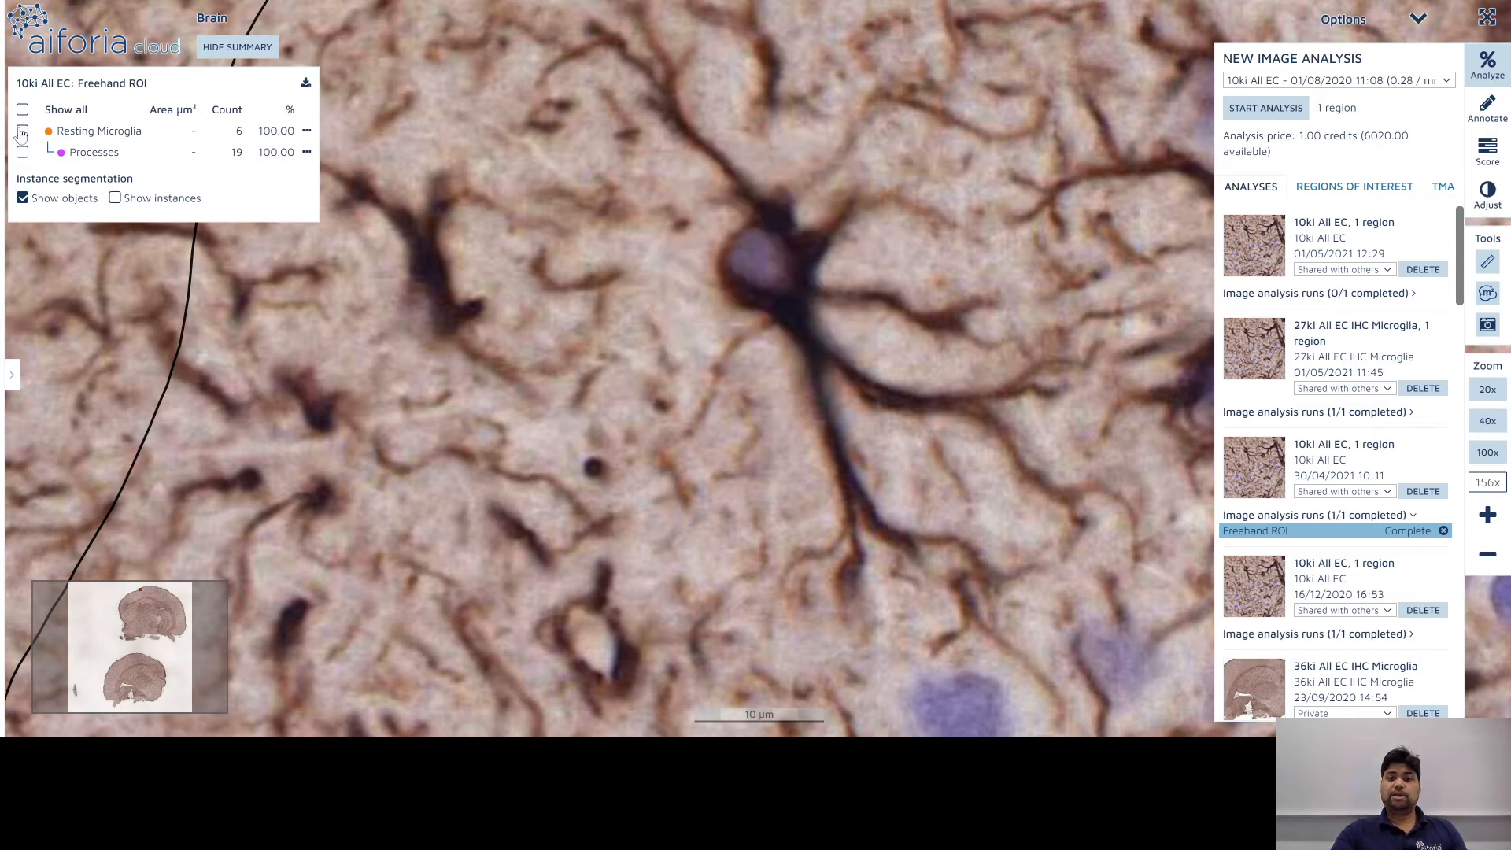
click(22, 131)
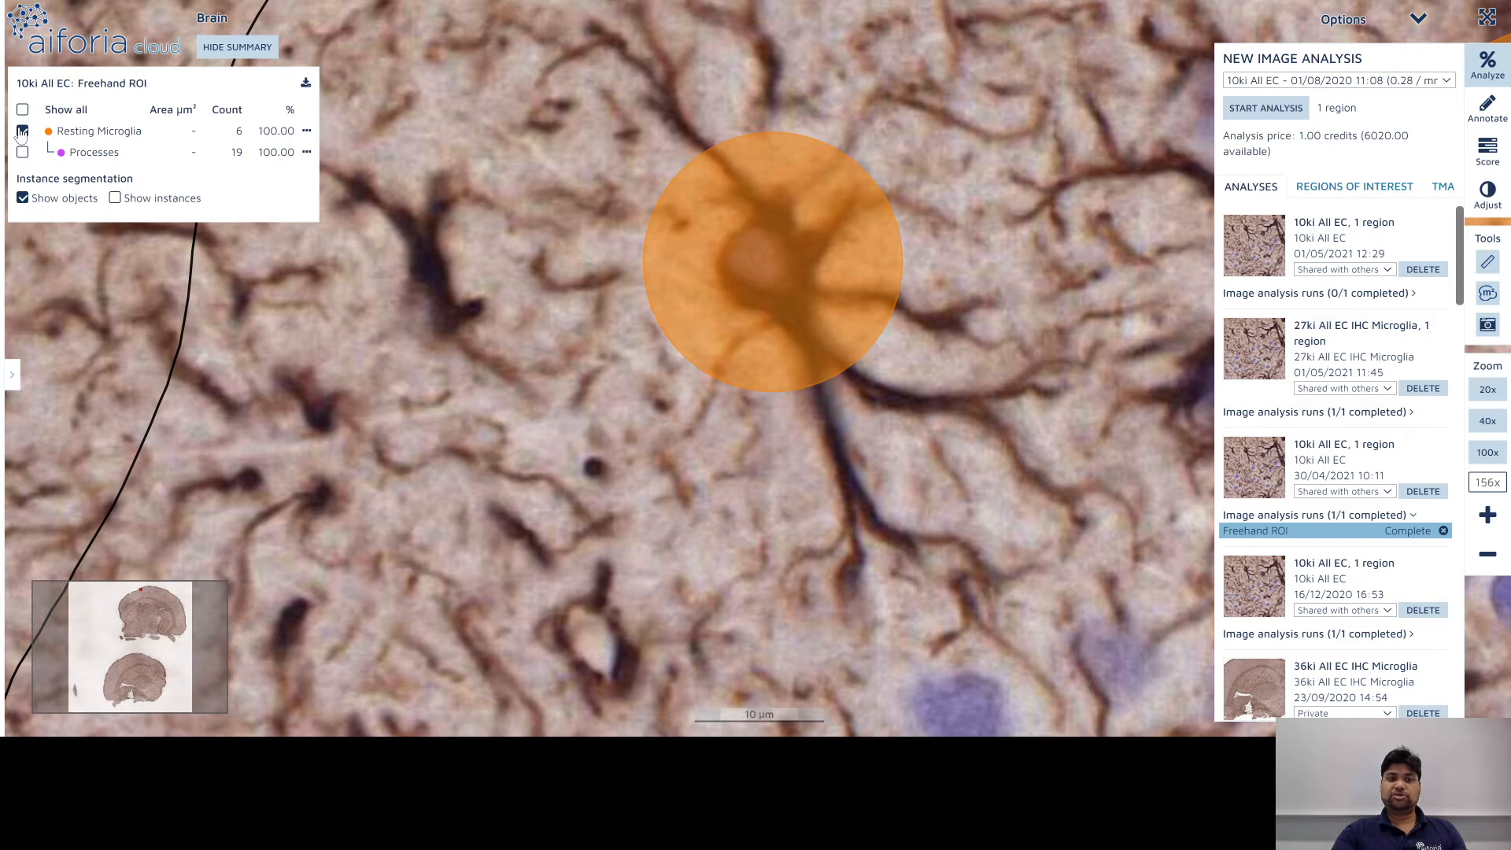
click(115, 200)
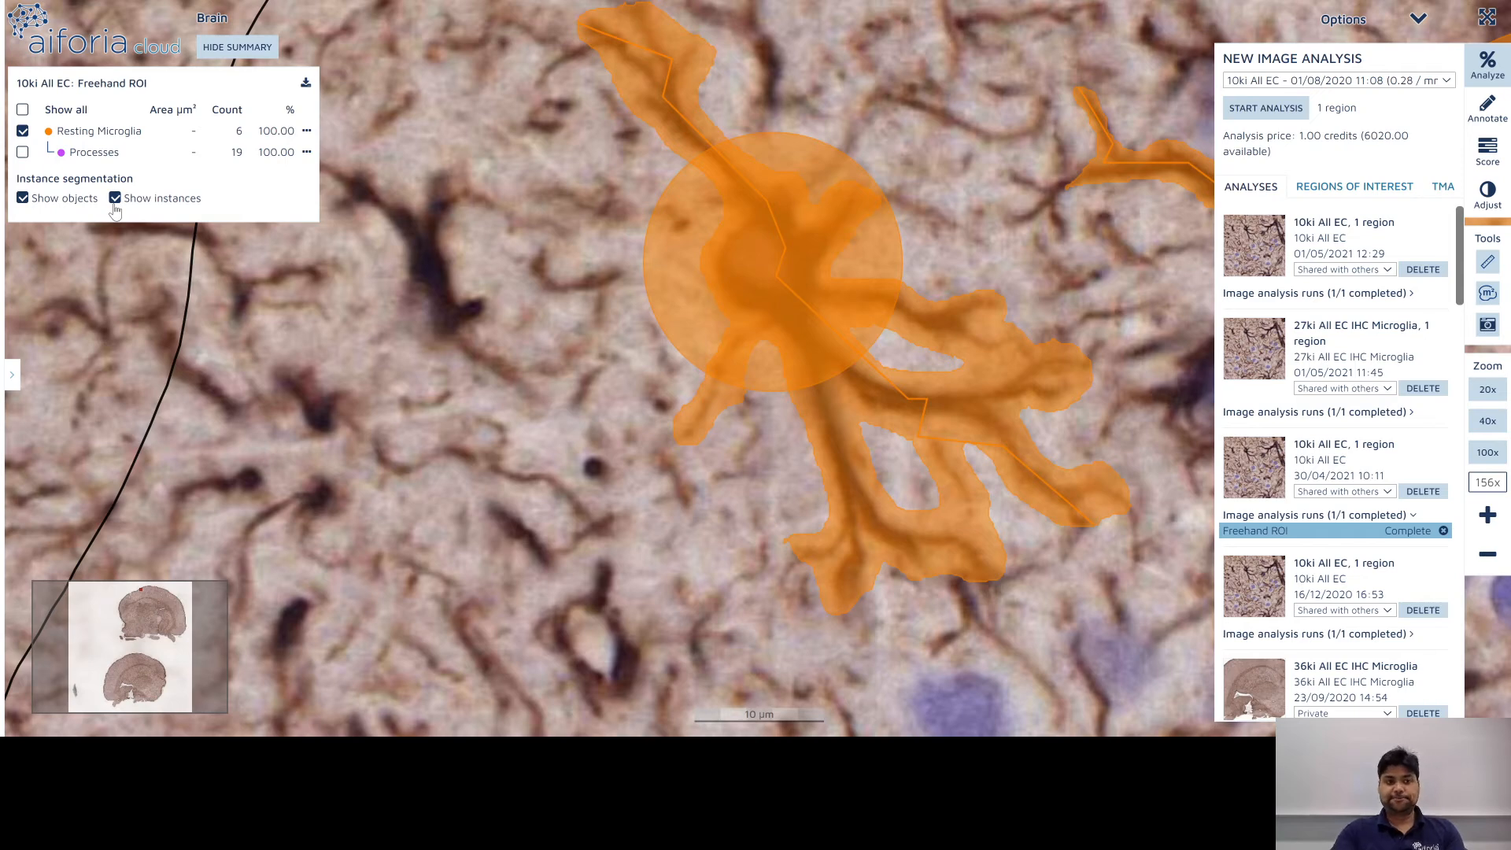
click(23, 152)
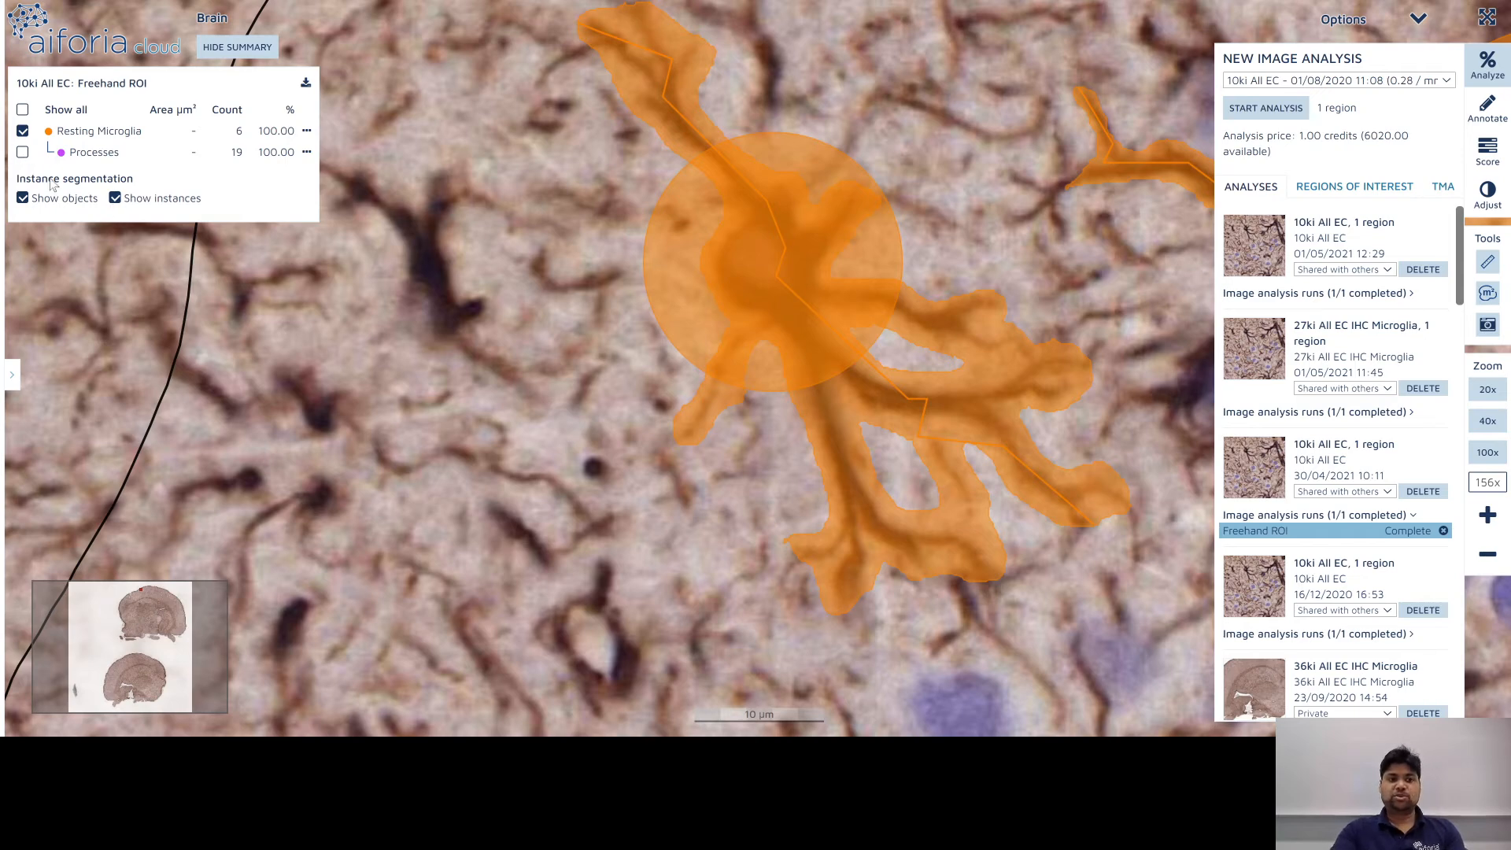
click(122, 202)
click(122, 201)
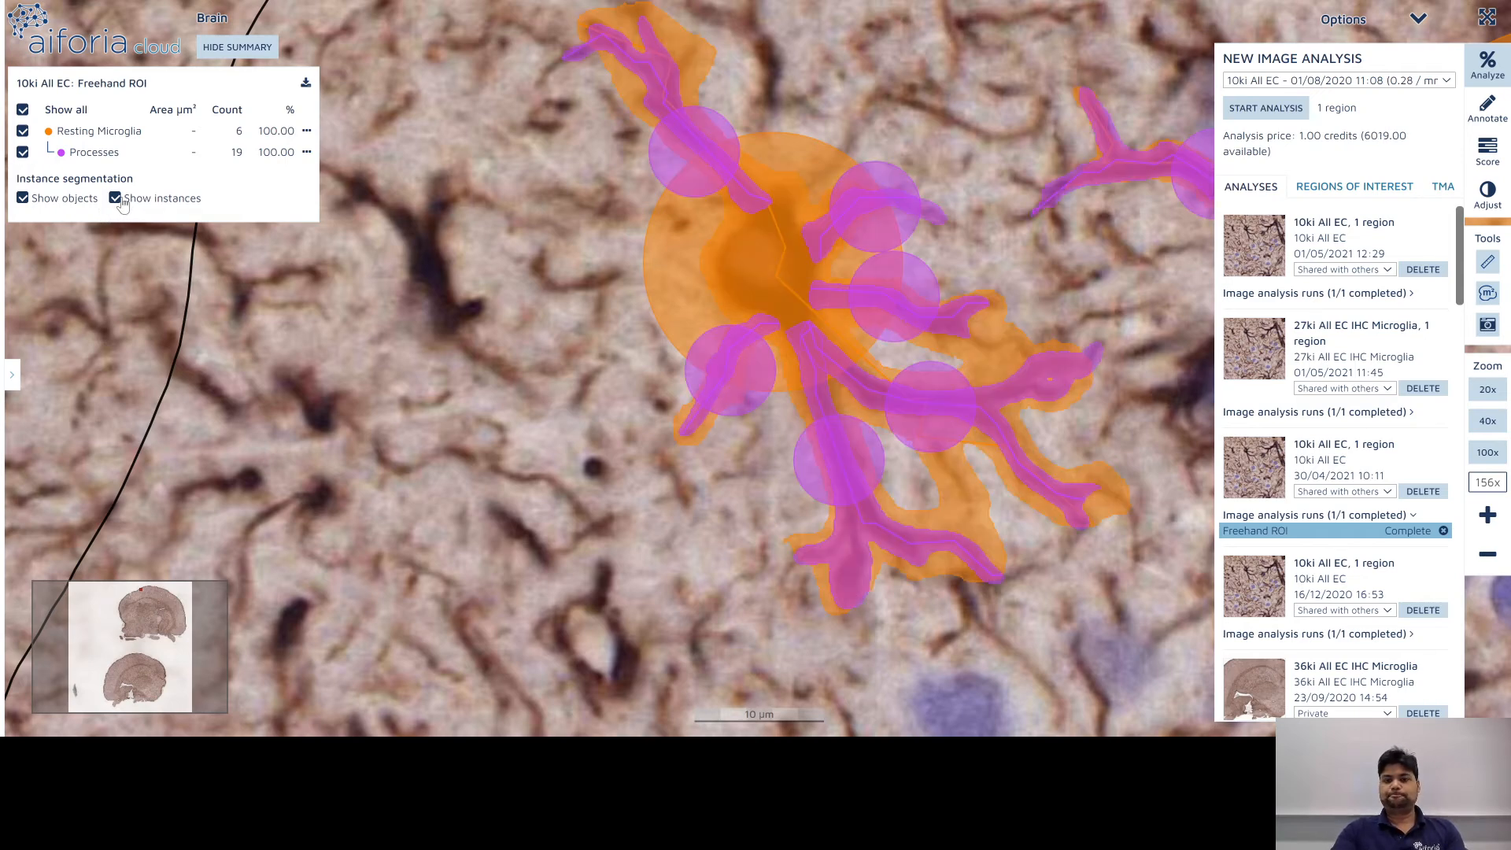
click(116, 199)
click(116, 198)
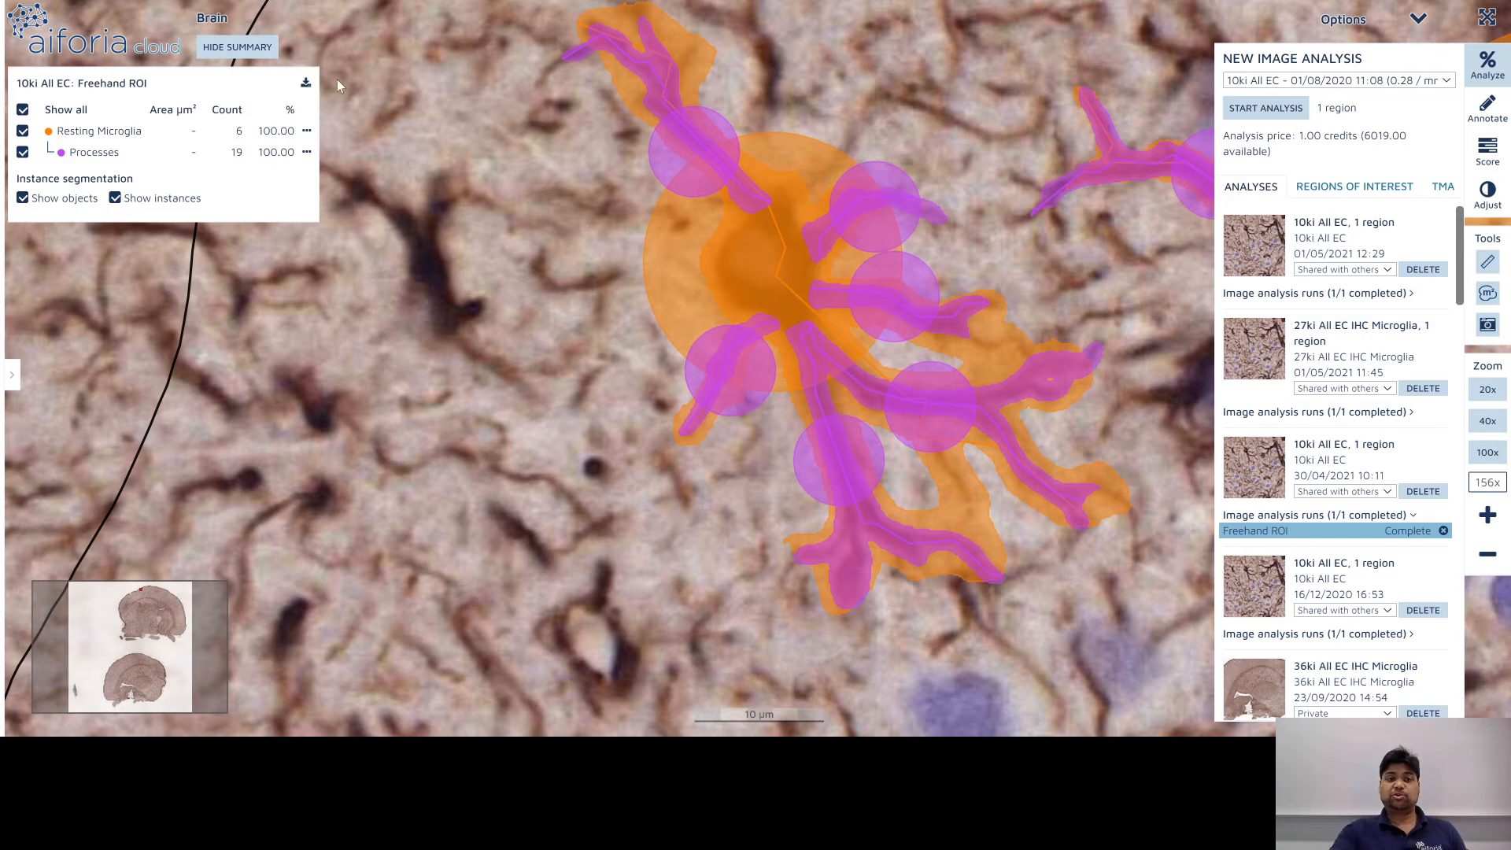
click(307, 85)
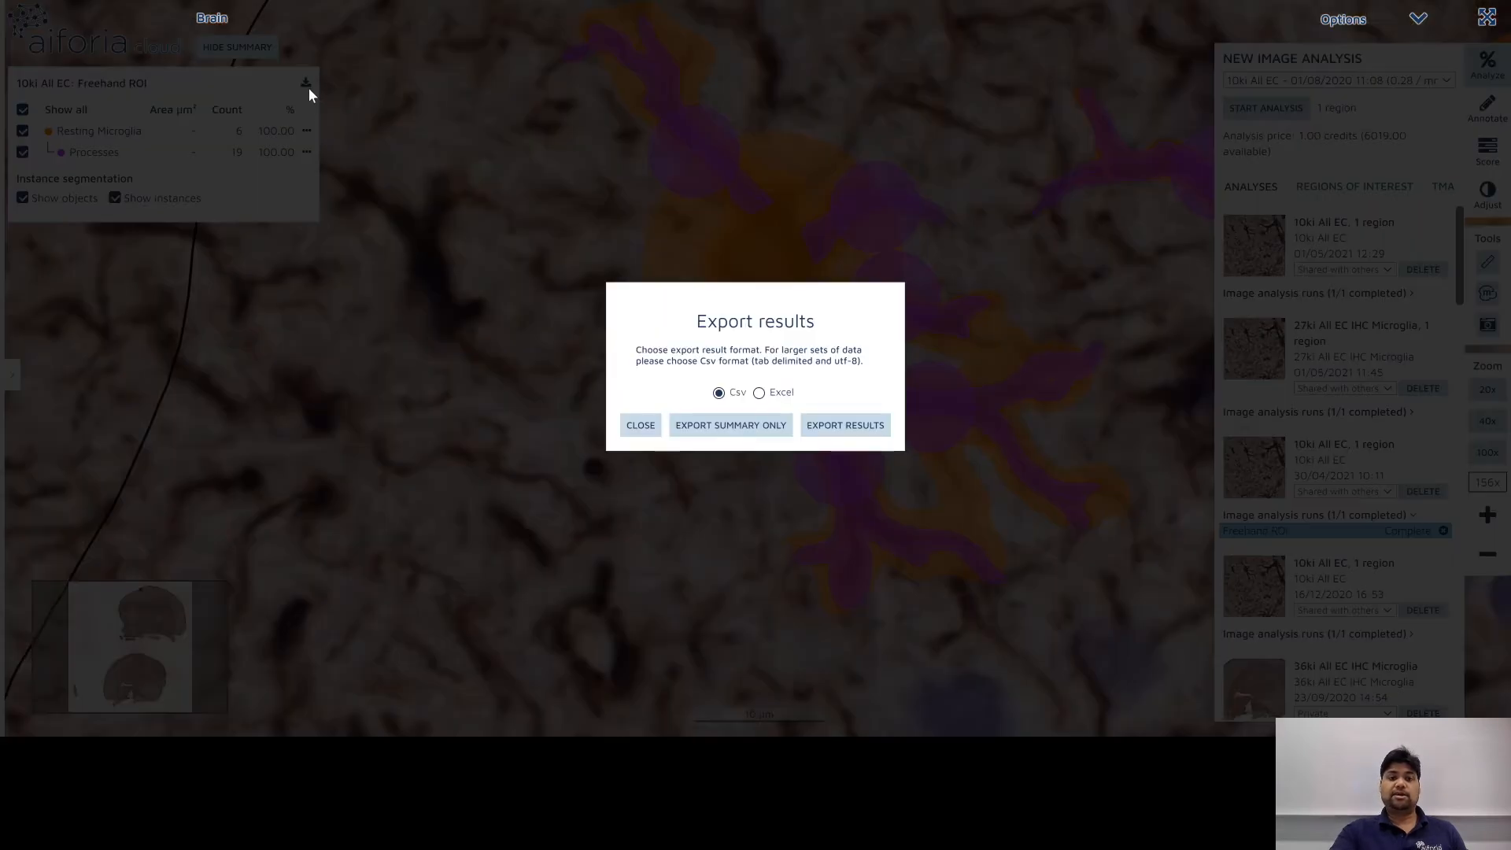
click(759, 393)
click(720, 393)
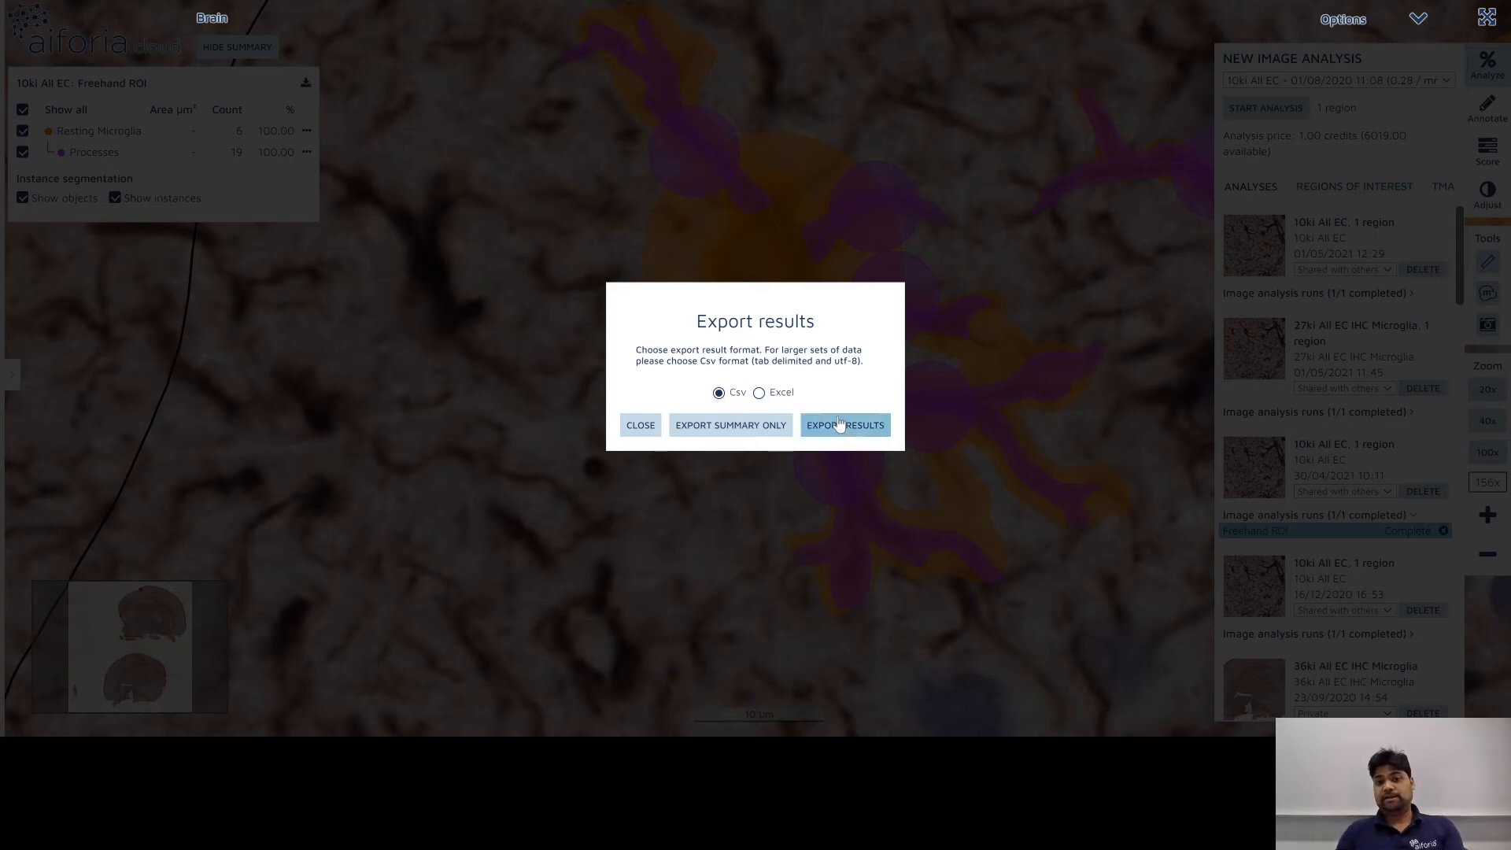
click(642, 427)
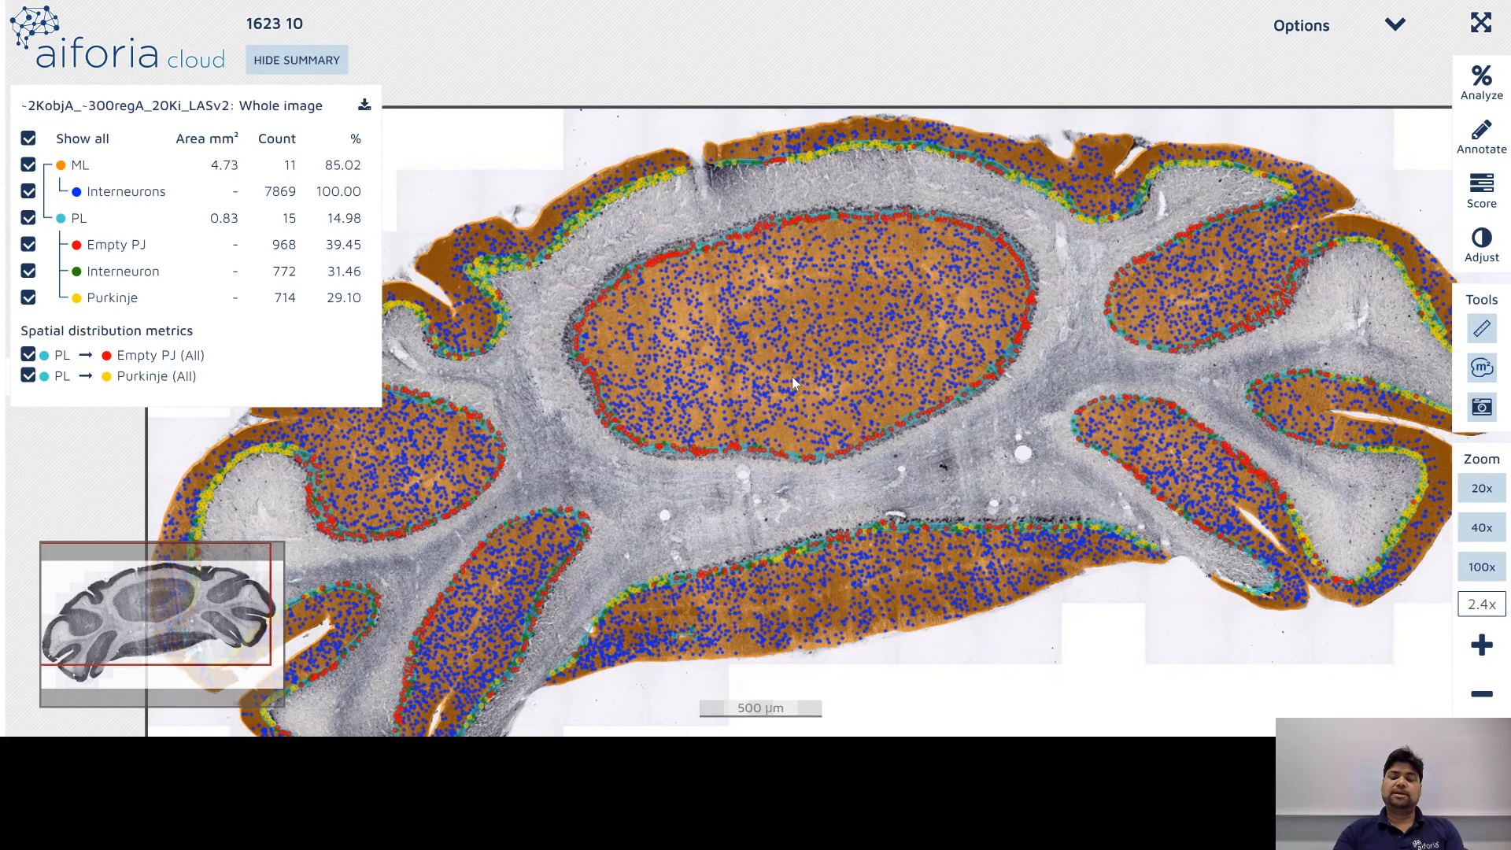
Step: Zoom in and out on the cerebellum analysis result
mouse_move(792, 380)
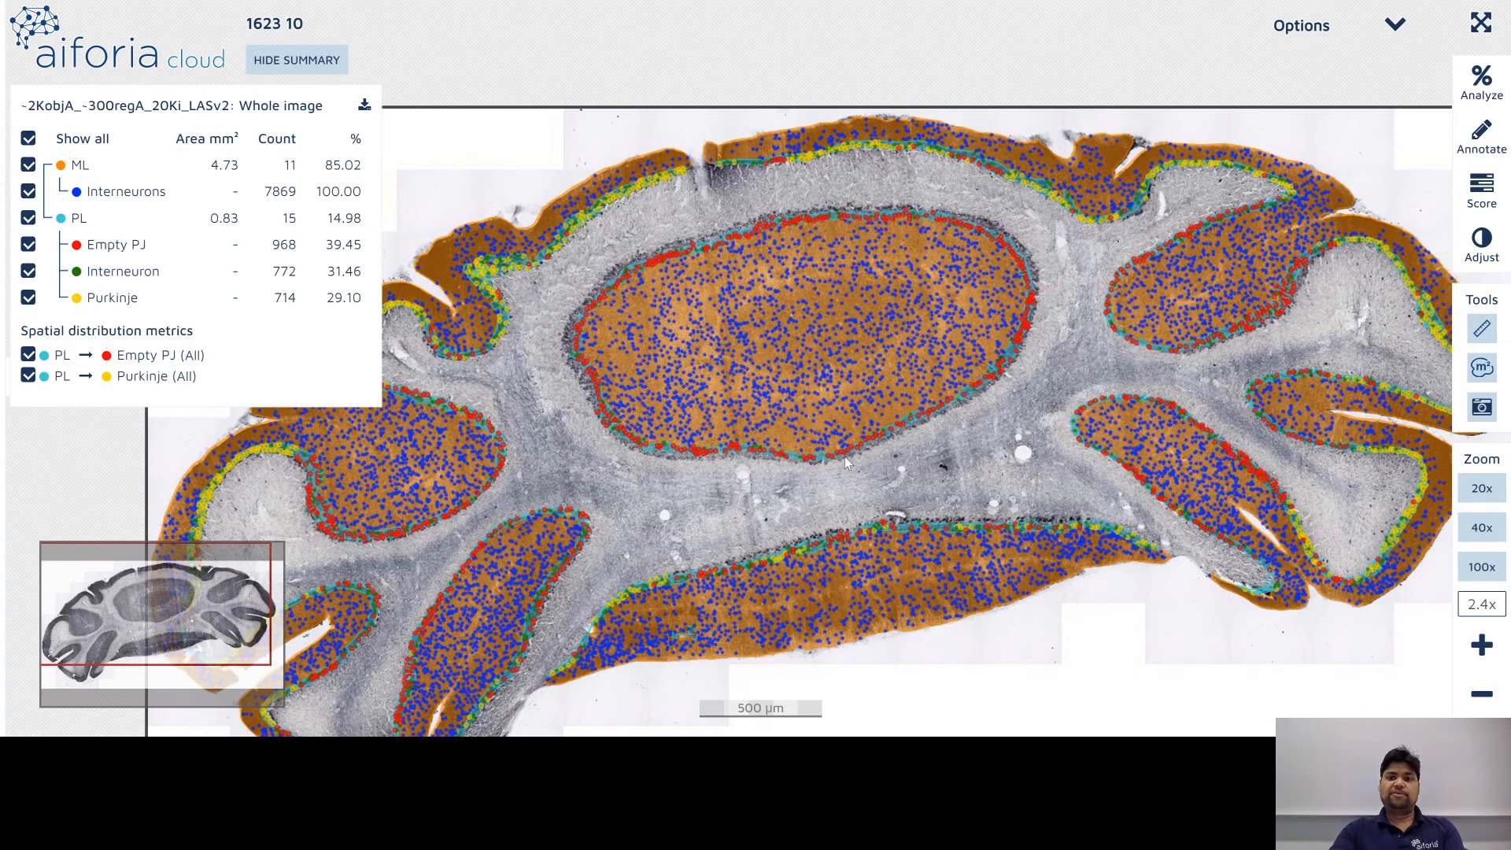
scroll(837, 469, down, 3)
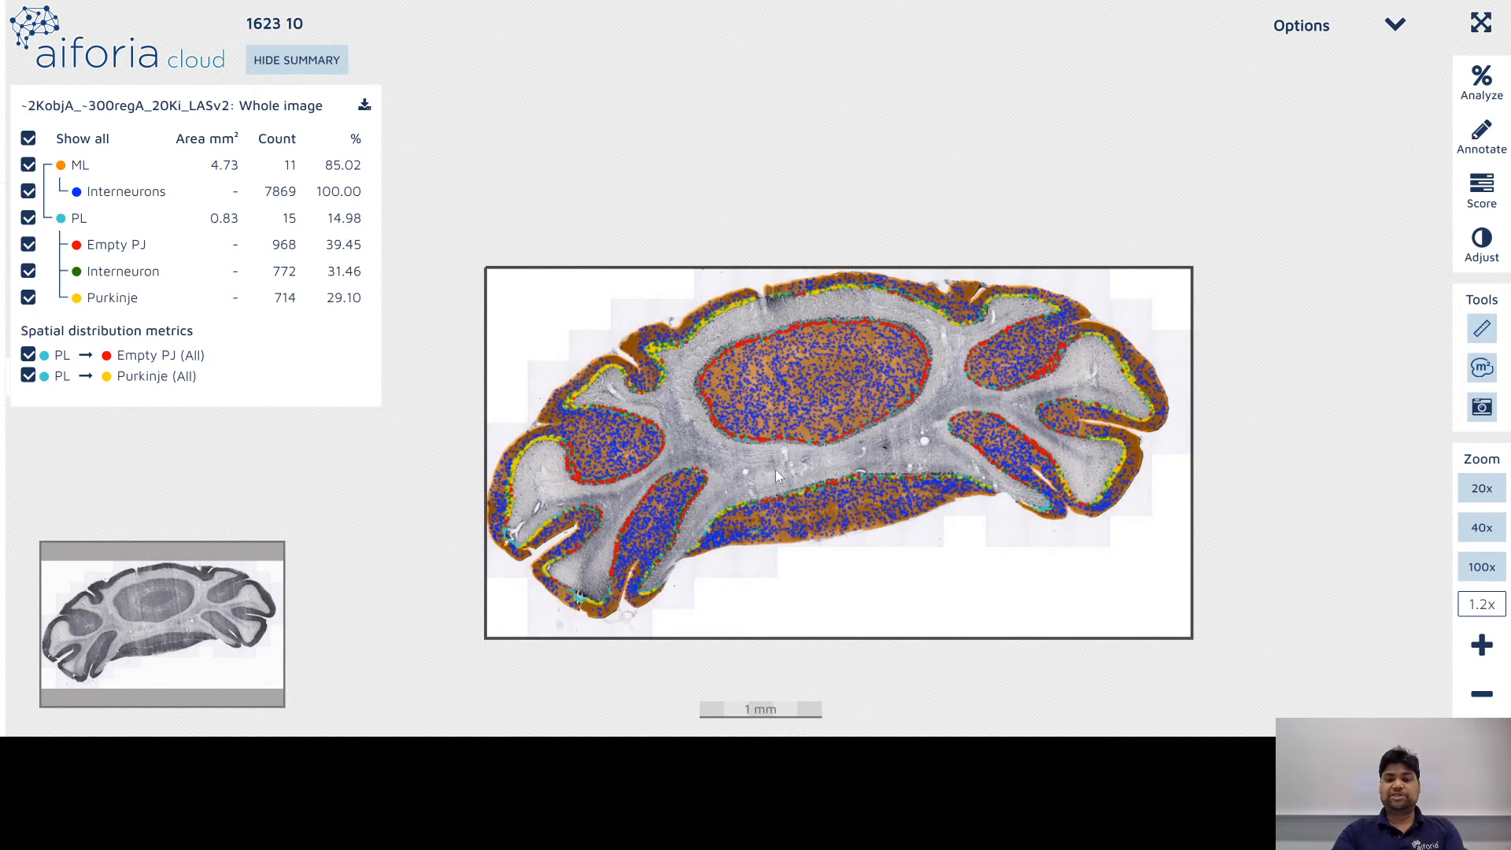
scroll(776, 469, down, 3)
scroll(765, 437, up, 3)
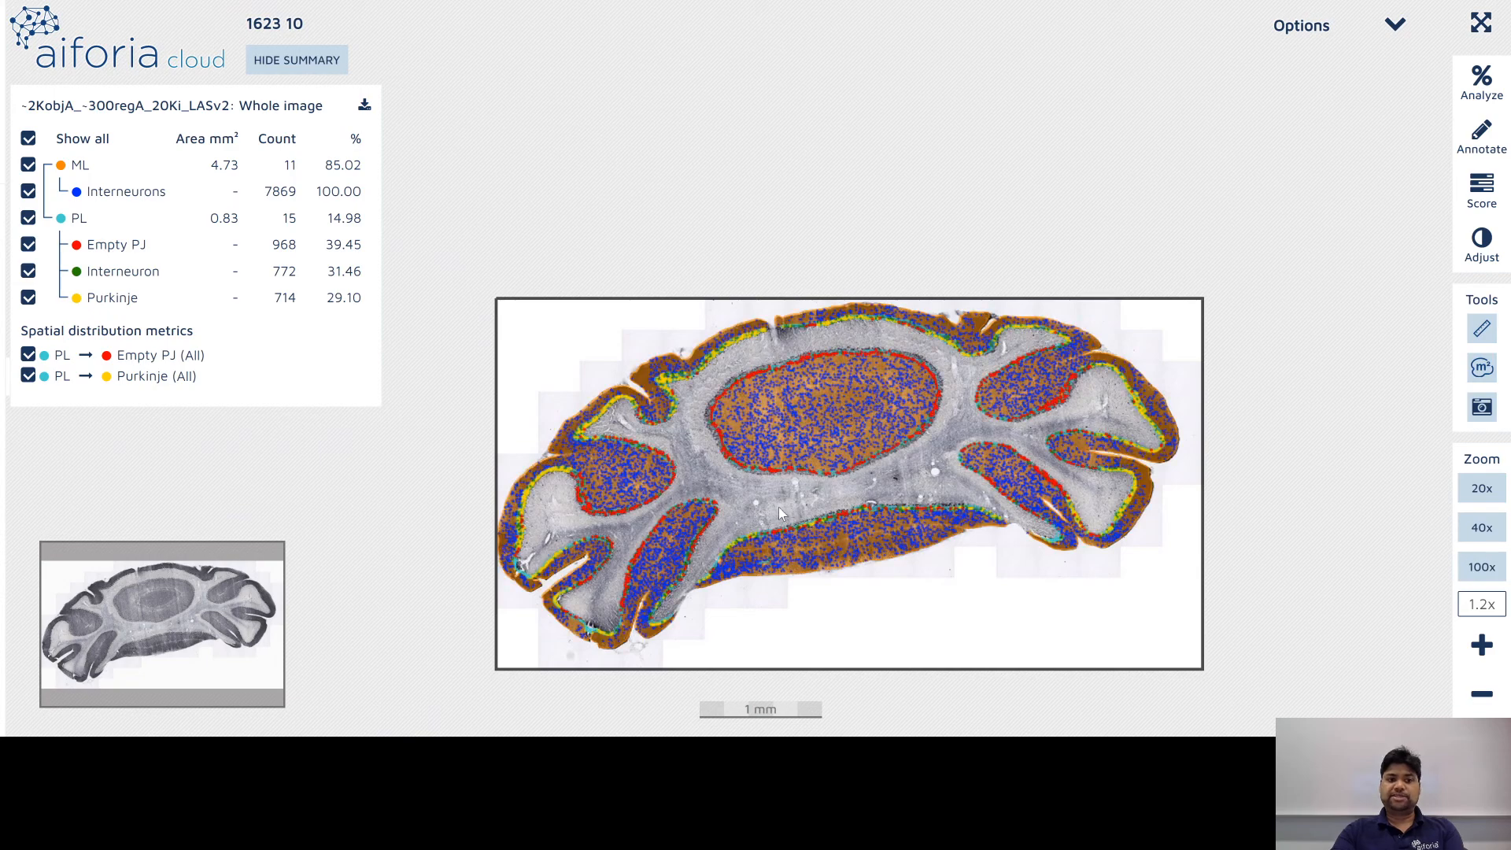
scroll(779, 496, up, 5)
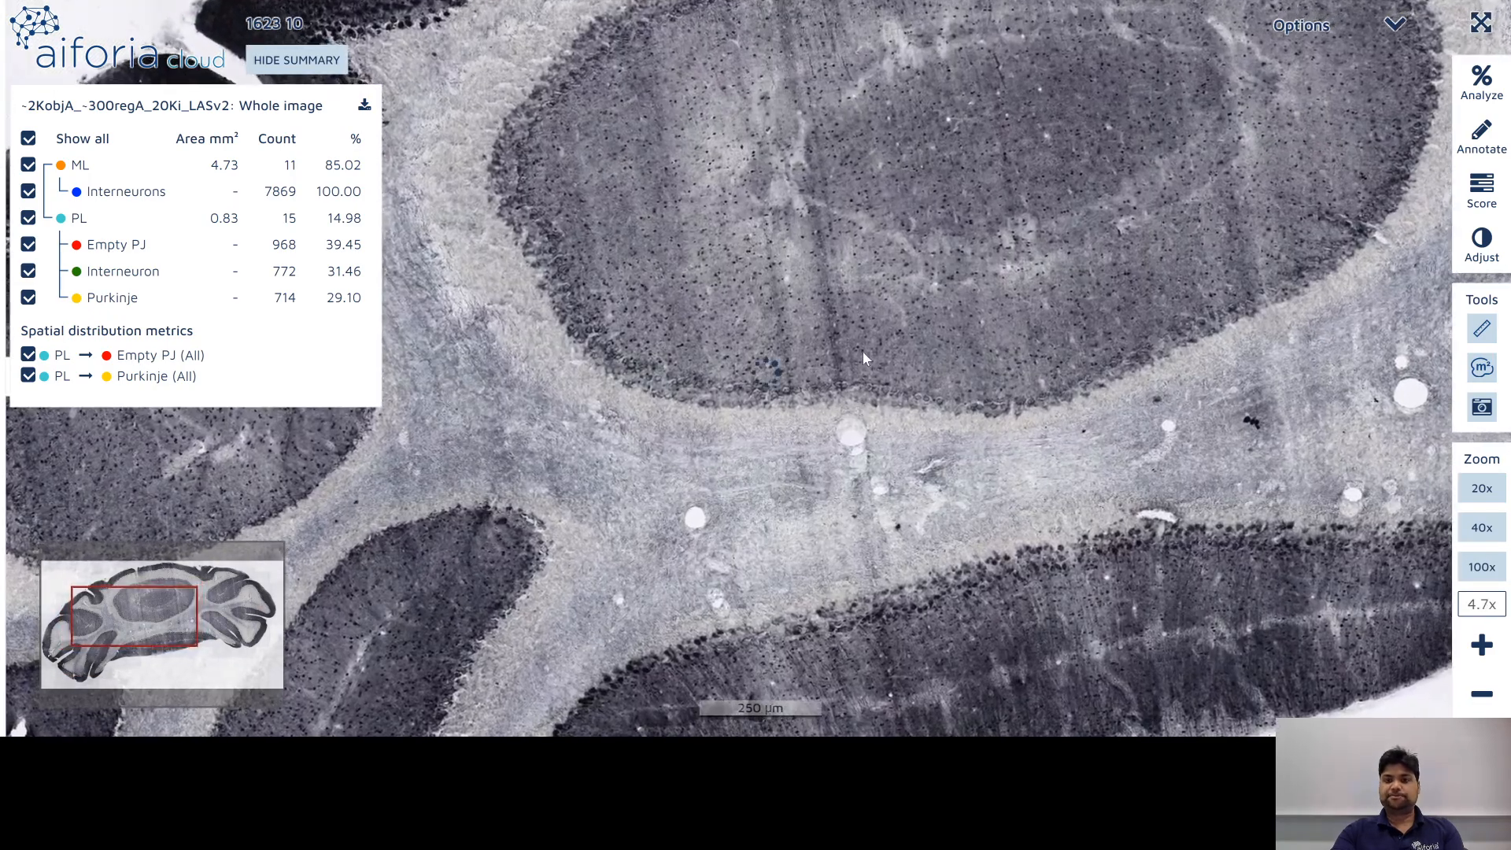
scroll(862, 351, up, 2)
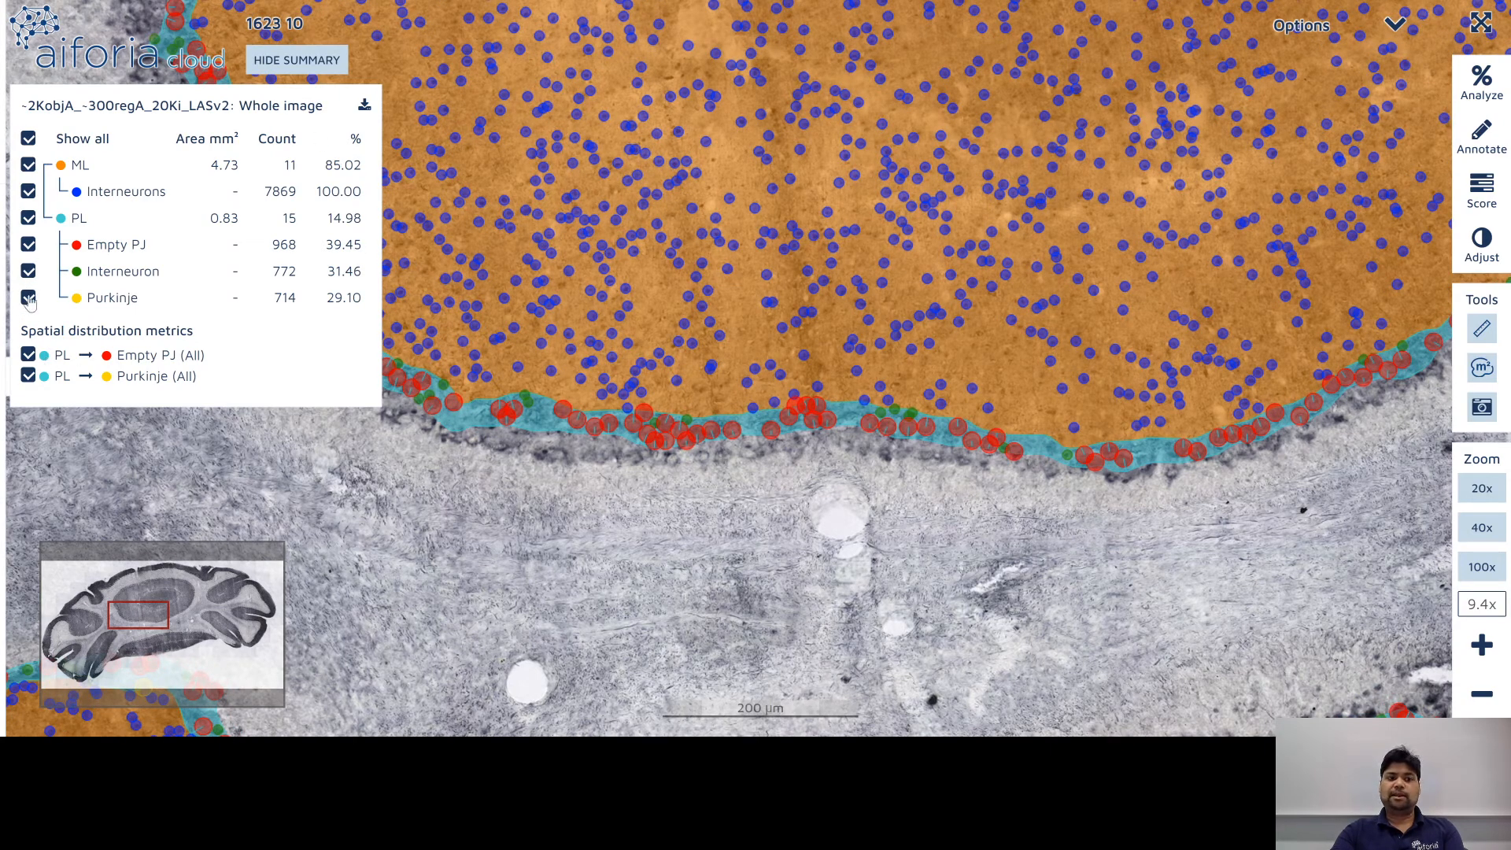
Step: Hide the Purkinje, interneuron, Empty PJ, PL layer and distance overlays one by one
click(28, 298)
click(28, 270)
click(29, 245)
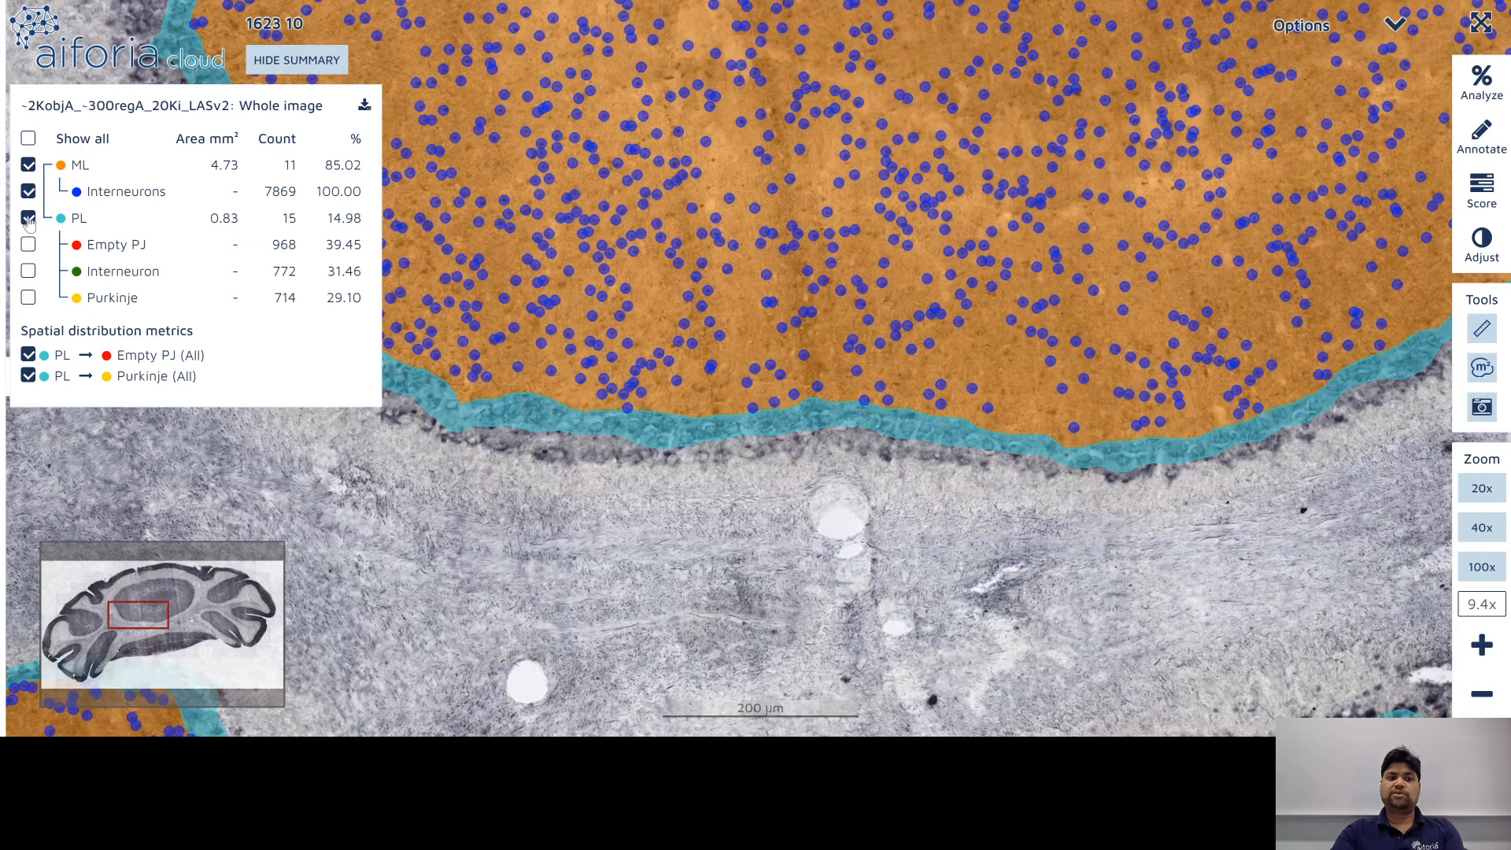
click(29, 218)
click(28, 192)
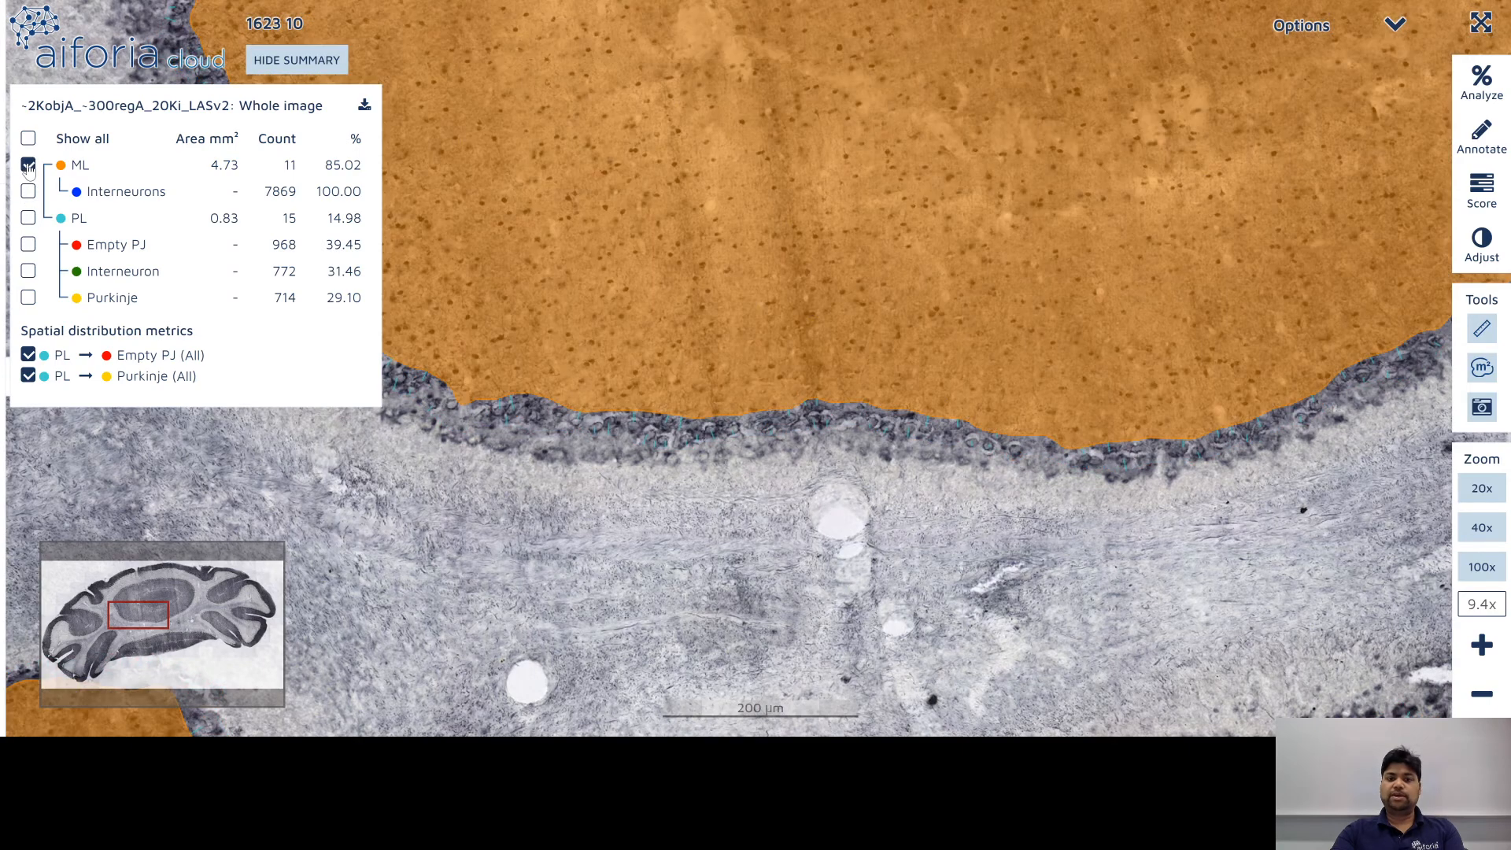
click(28, 376)
click(28, 355)
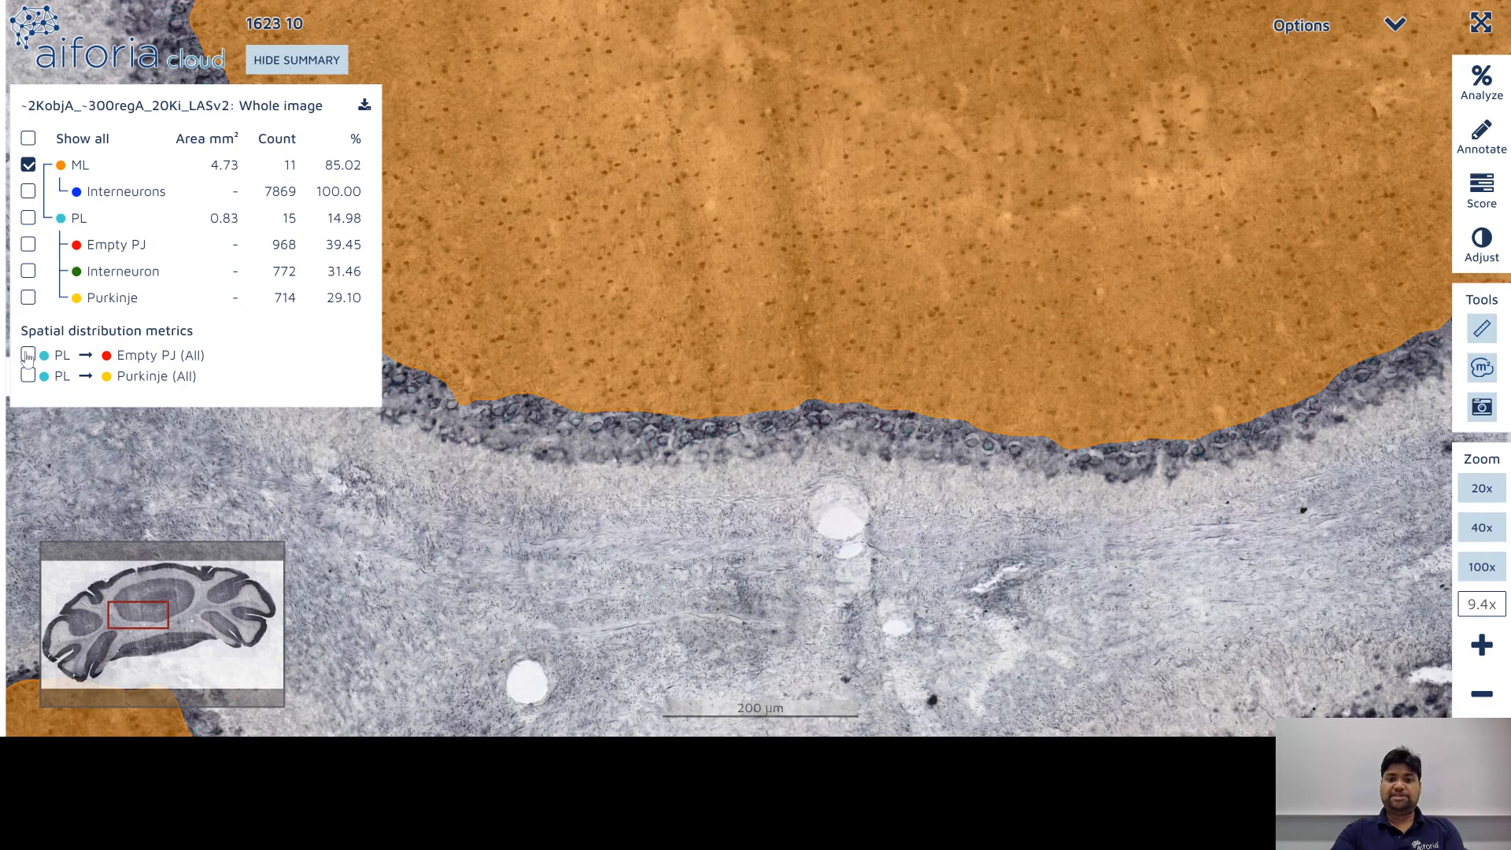
click(28, 355)
scroll(700, 446, up, 10)
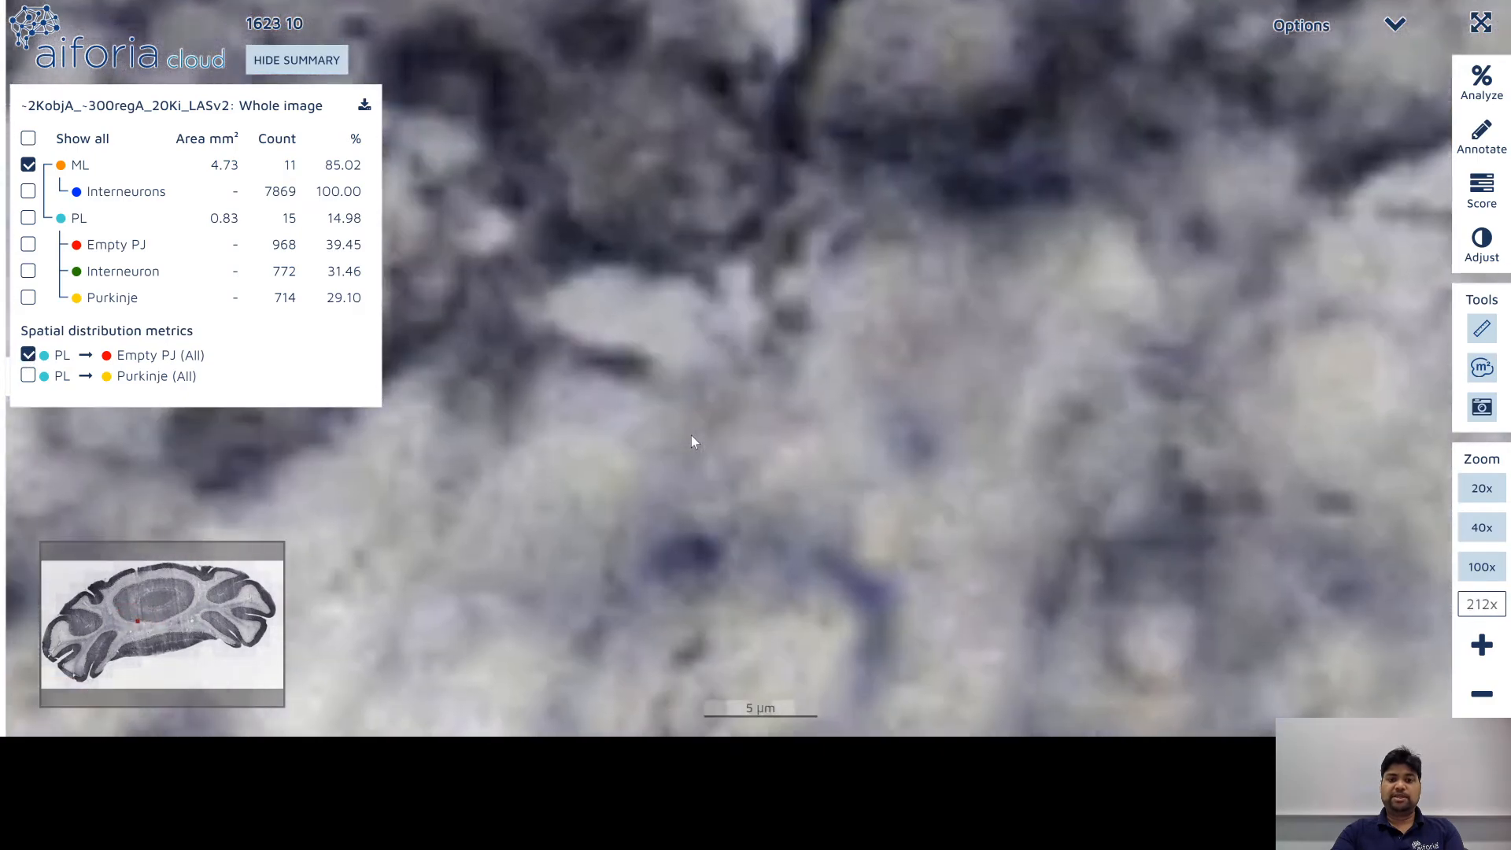
scroll(689, 437, down, 5)
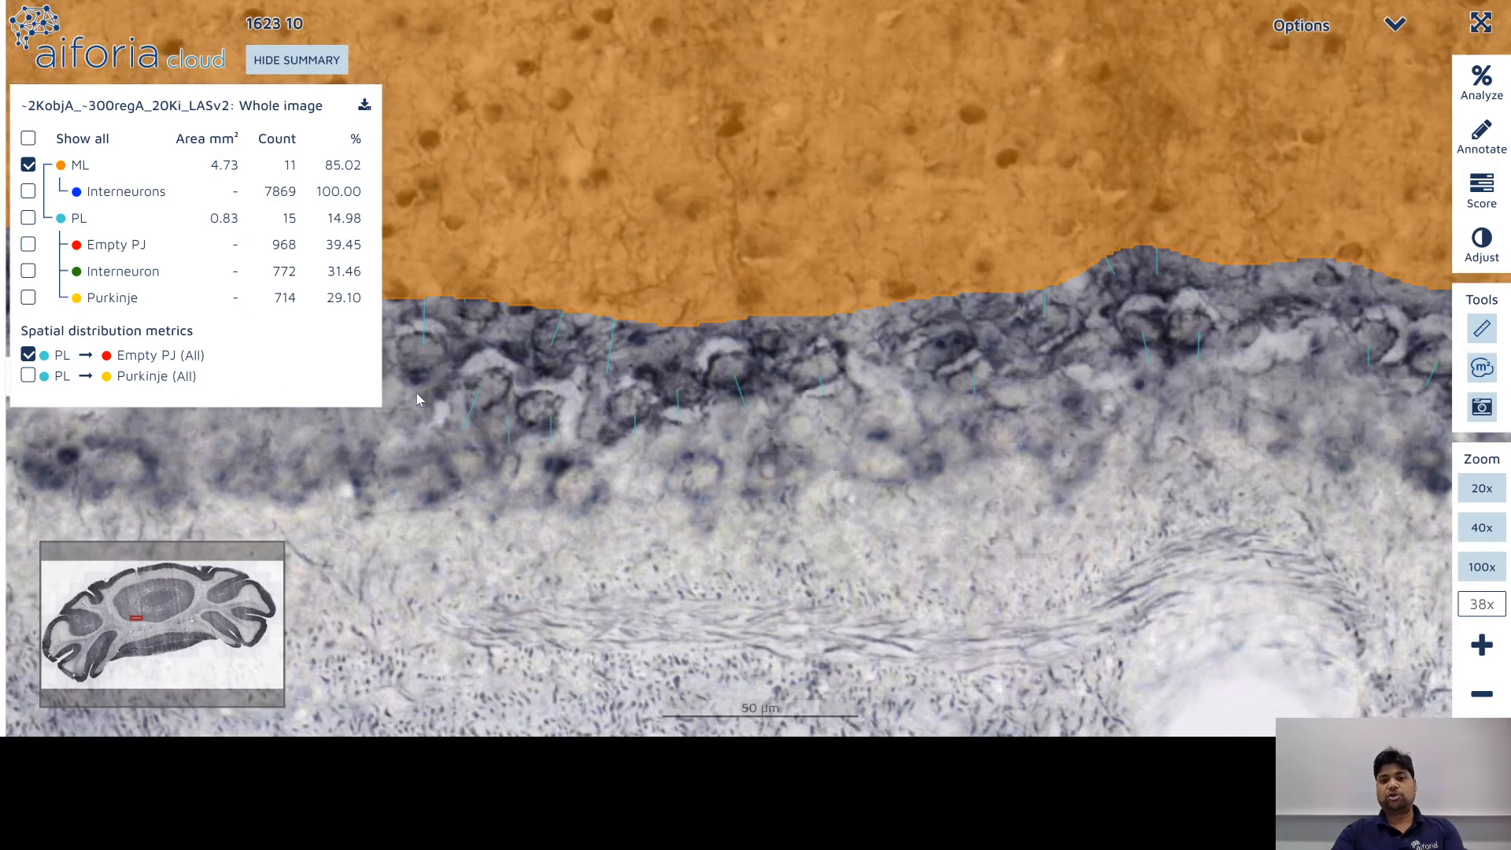
Step: Turn all cerebellum overlays back on and pan along the Purkinje layer
click(29, 377)
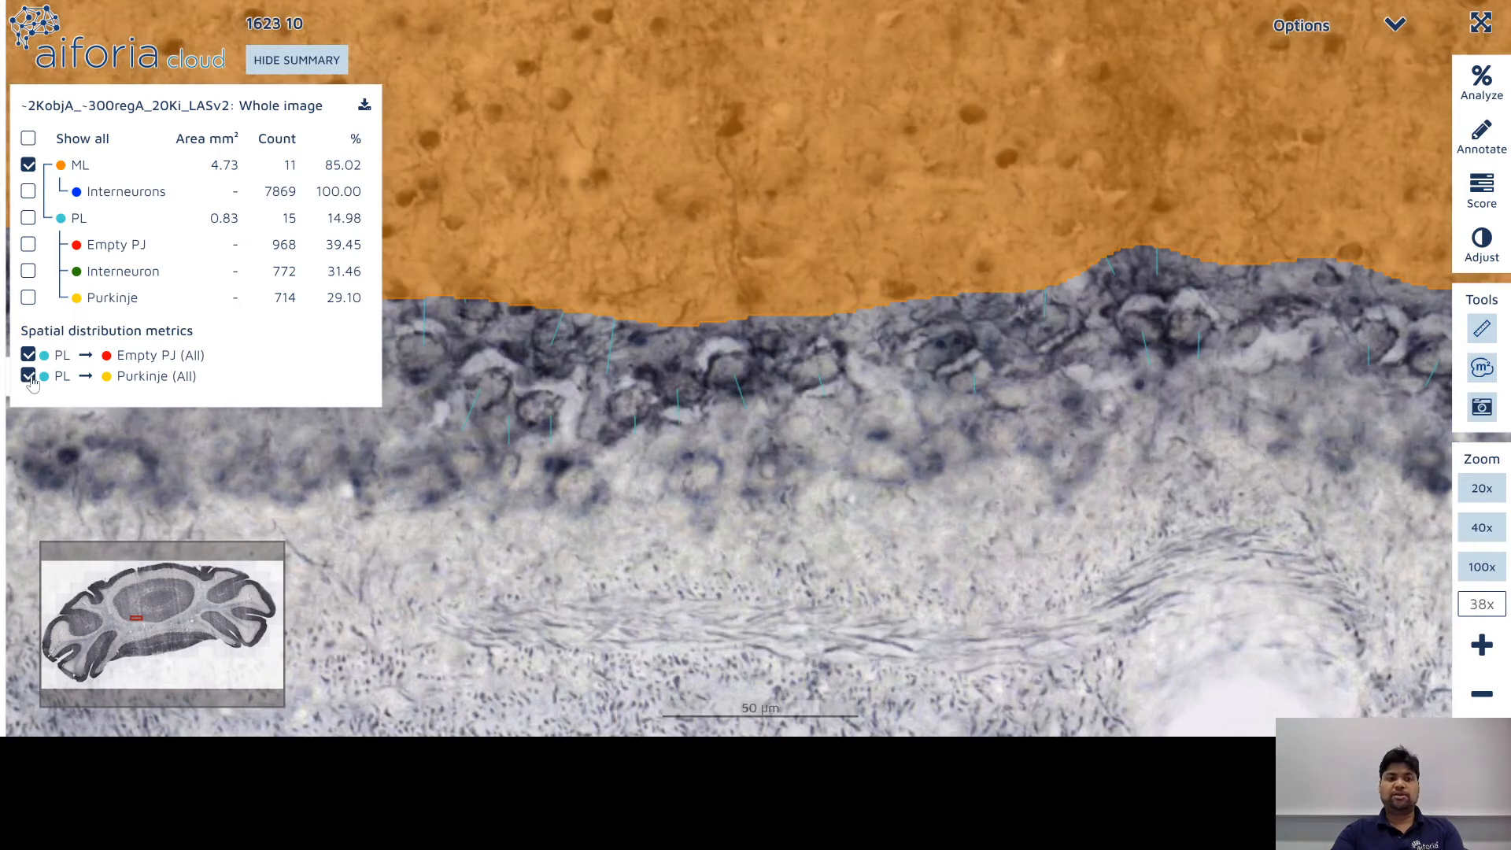
click(28, 191)
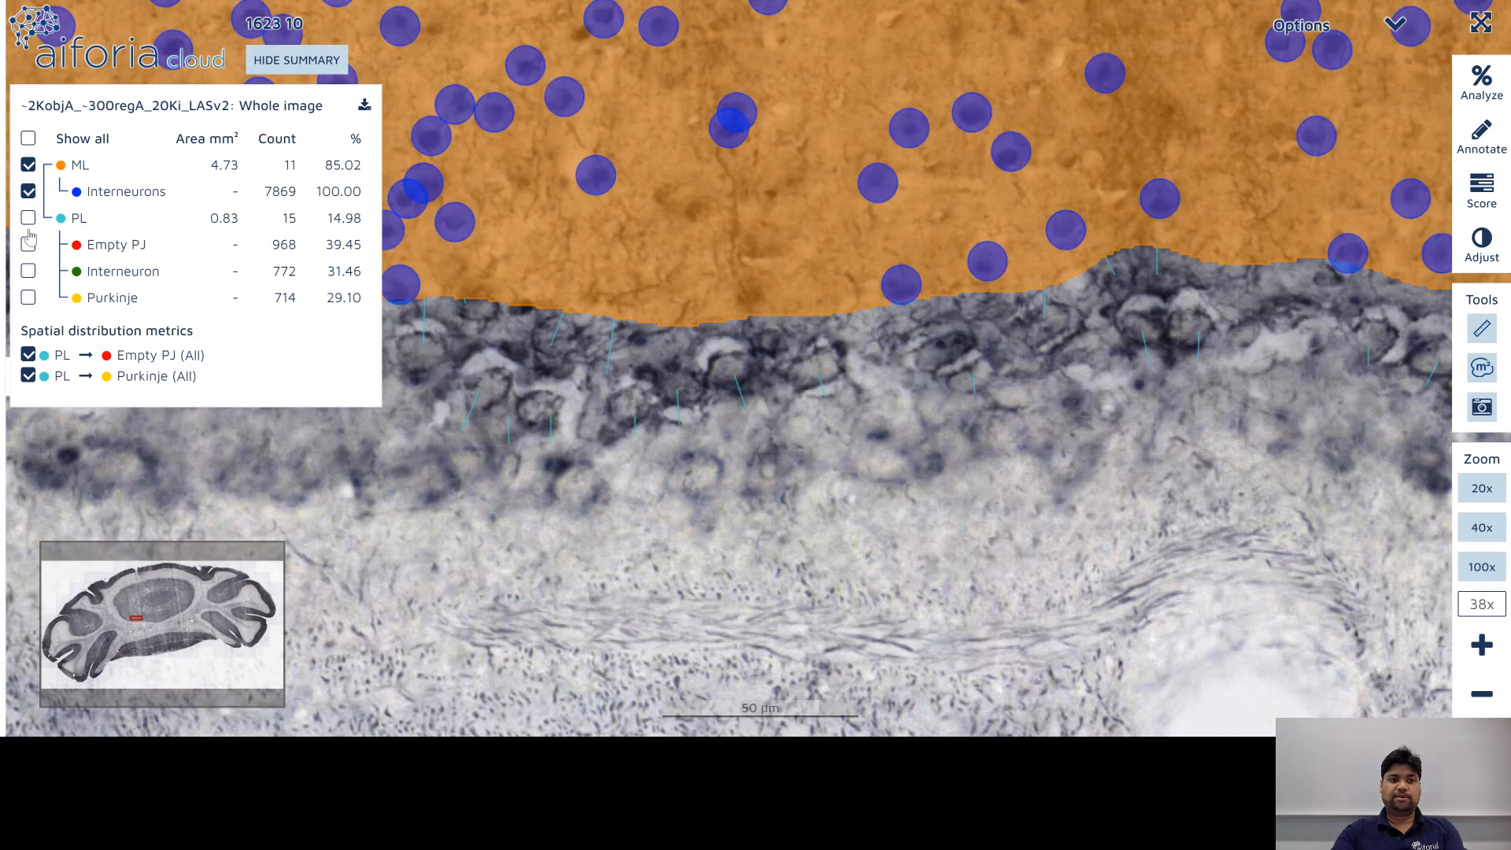
click(28, 220)
click(28, 245)
click(28, 272)
click(28, 297)
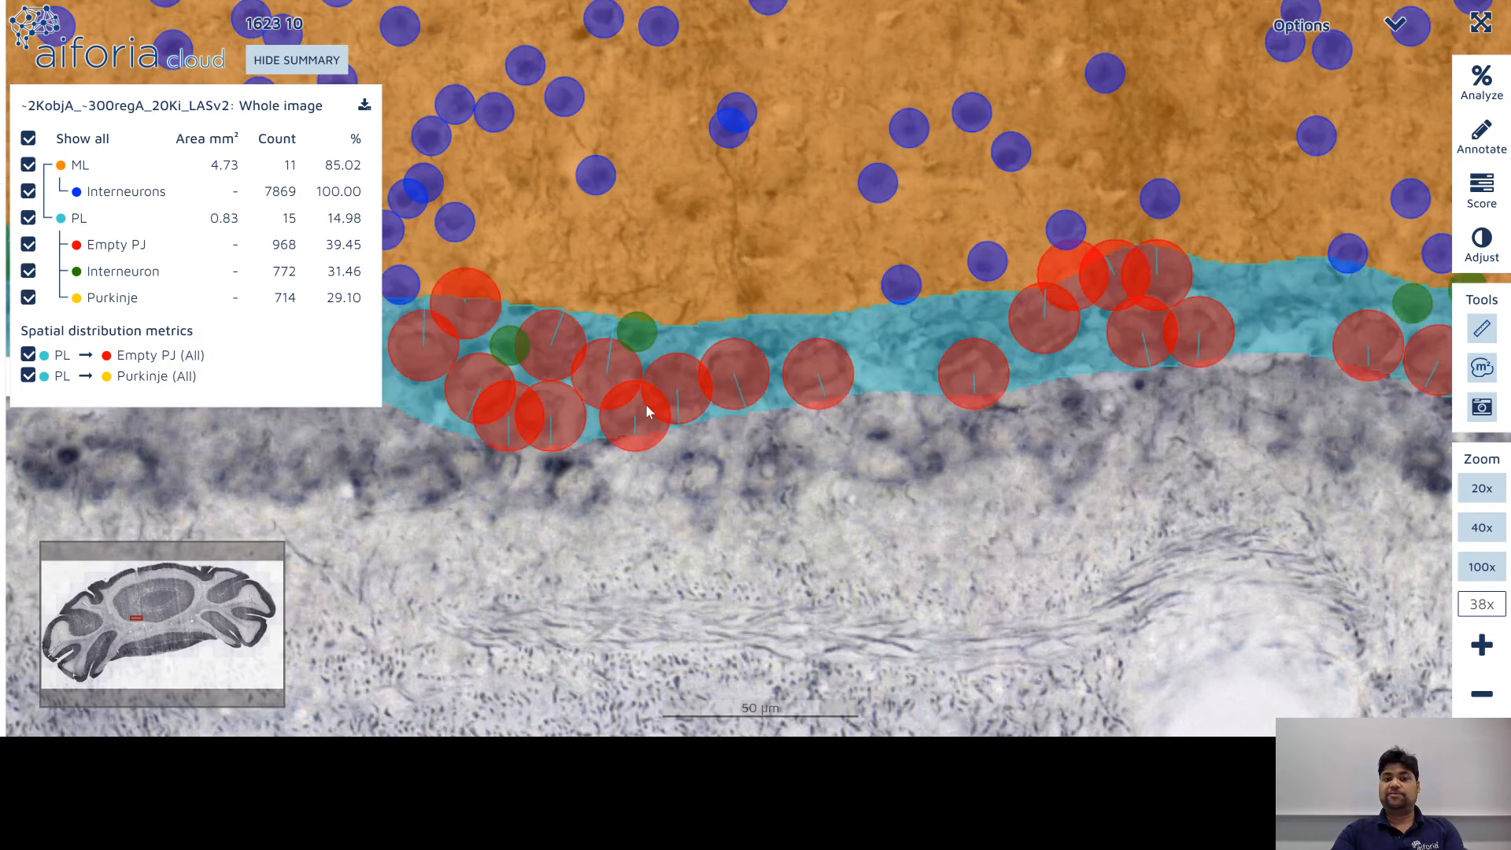
drag(816, 419, 1107, 428)
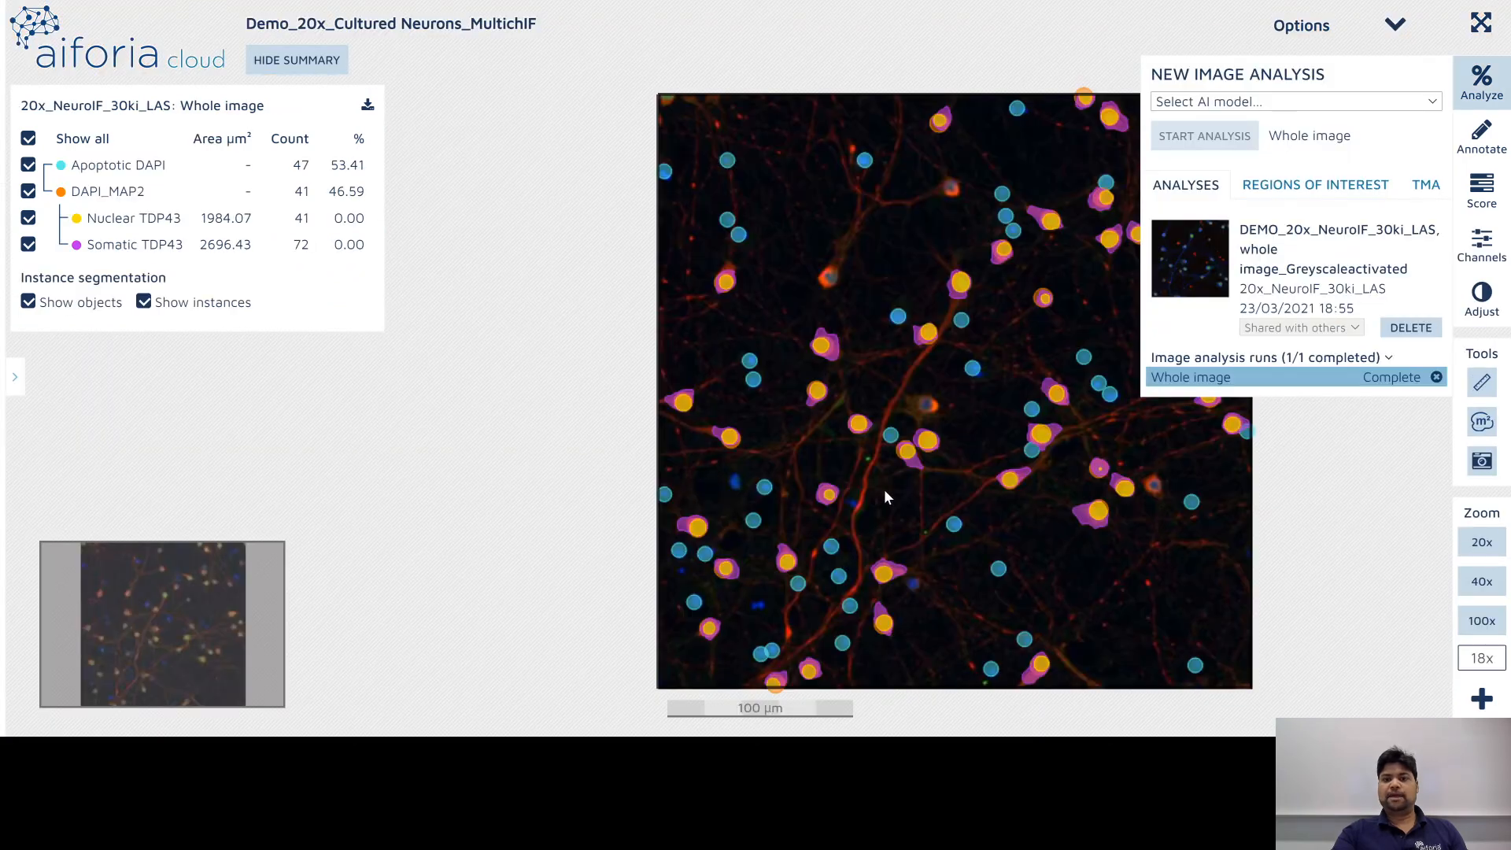
drag(885, 492, 573, 441)
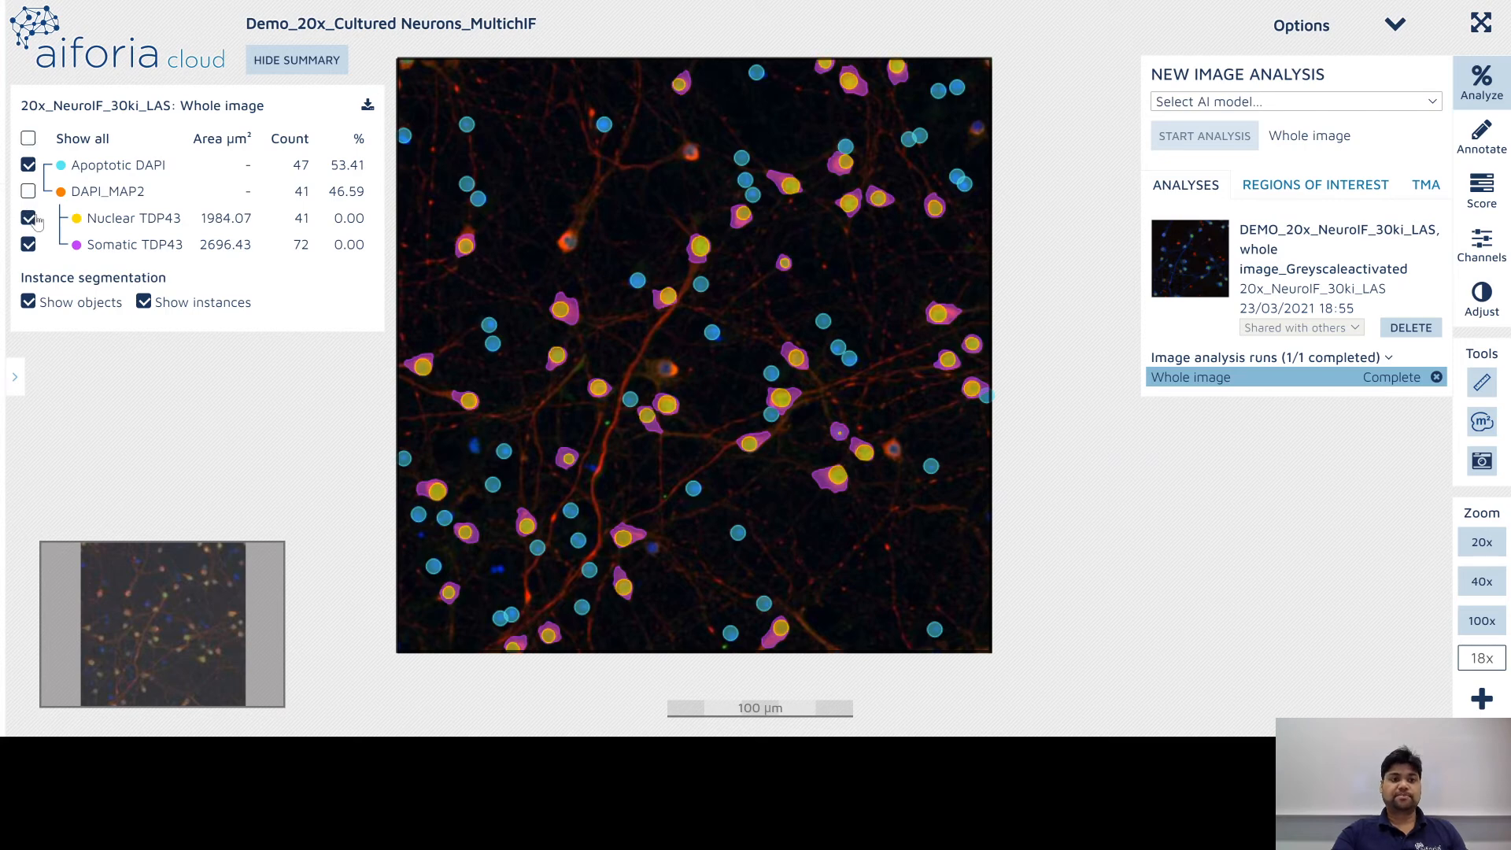
Step: Toggle the Nuclear and Somatic TDP43 overlays, then display every result class with Show all
click(28, 244)
click(28, 245)
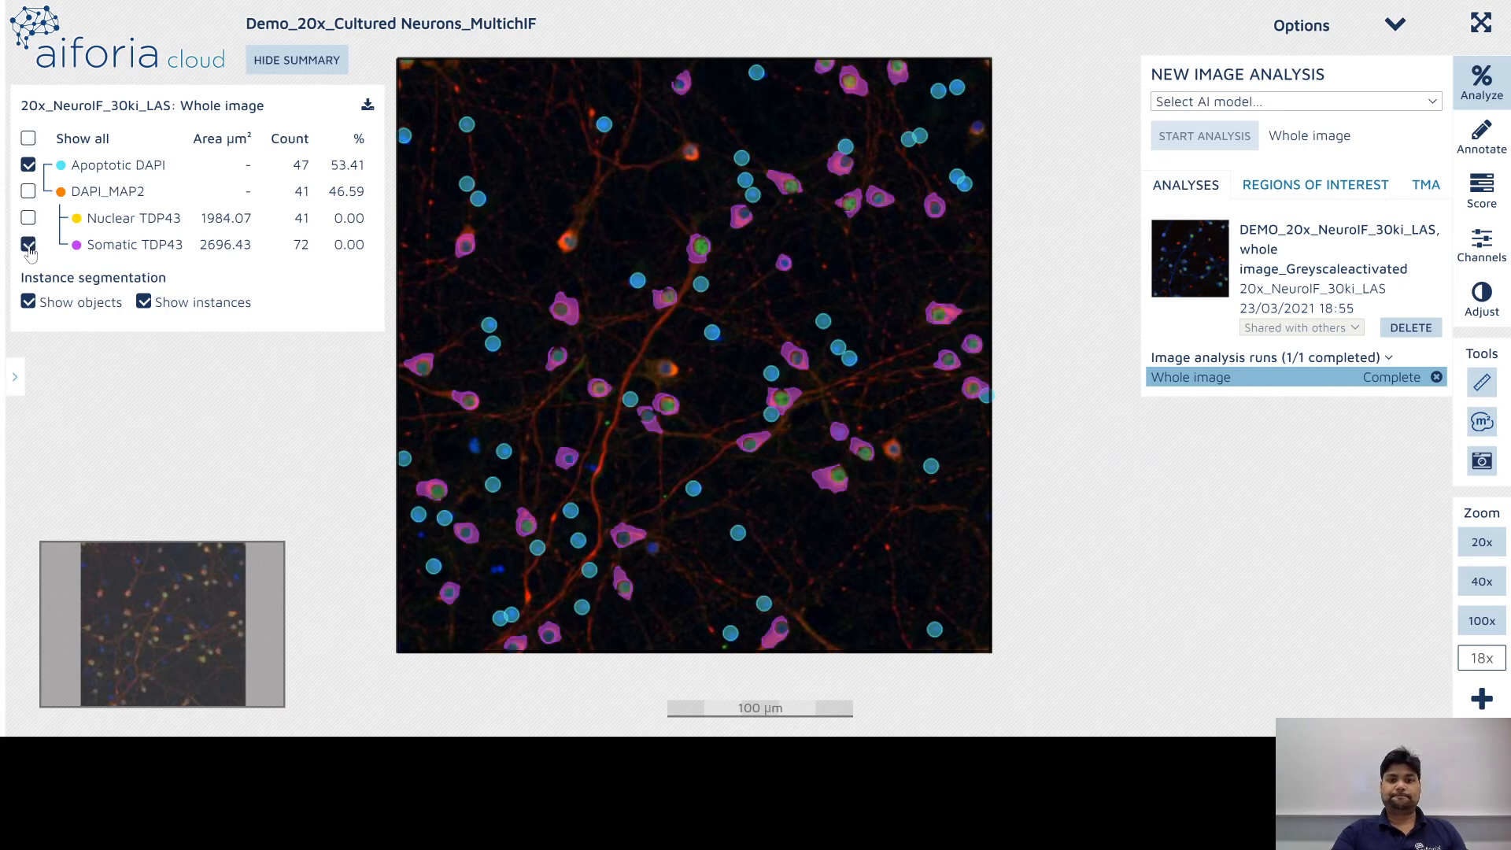
click(29, 244)
click(28, 244)
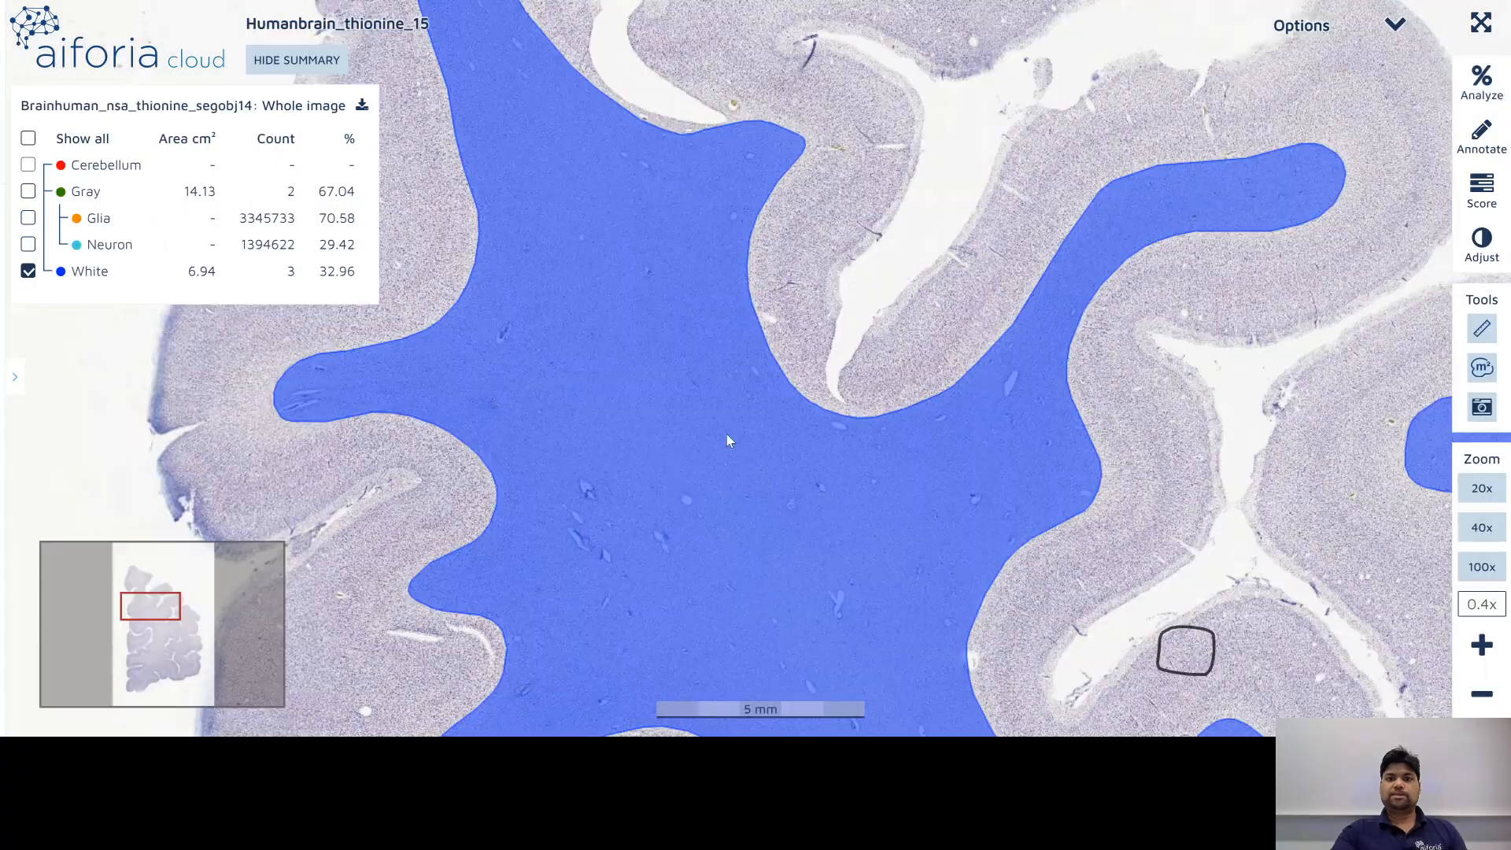
Step: Zoom in and out on the Humanbrain_thionine_15 section to inspect the white matter class
scroll(725, 432, up, 10)
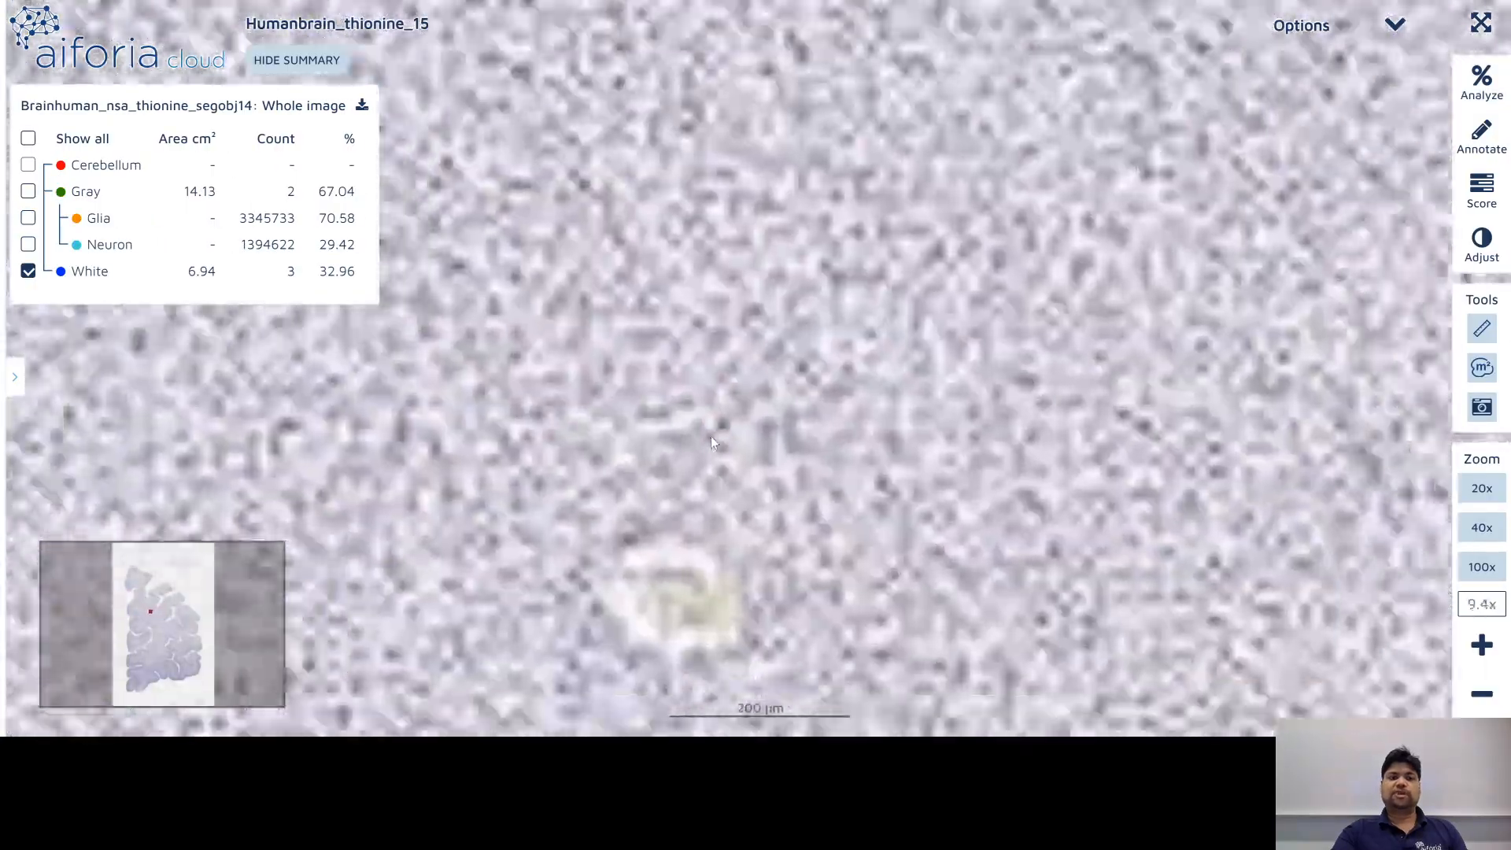
scroll(710, 443, down, 10)
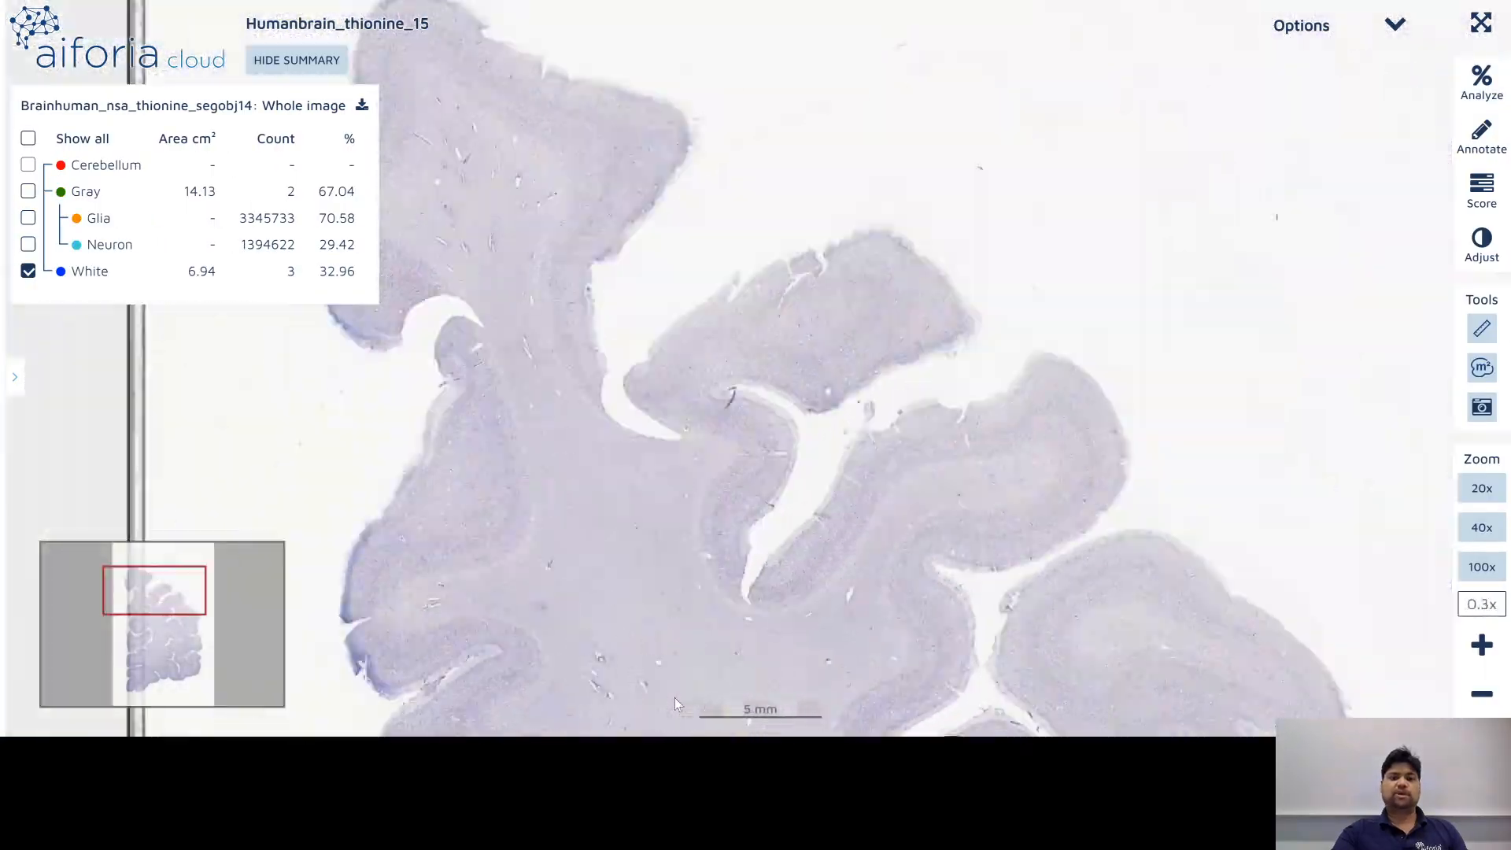
scroll(673, 697, down, 3)
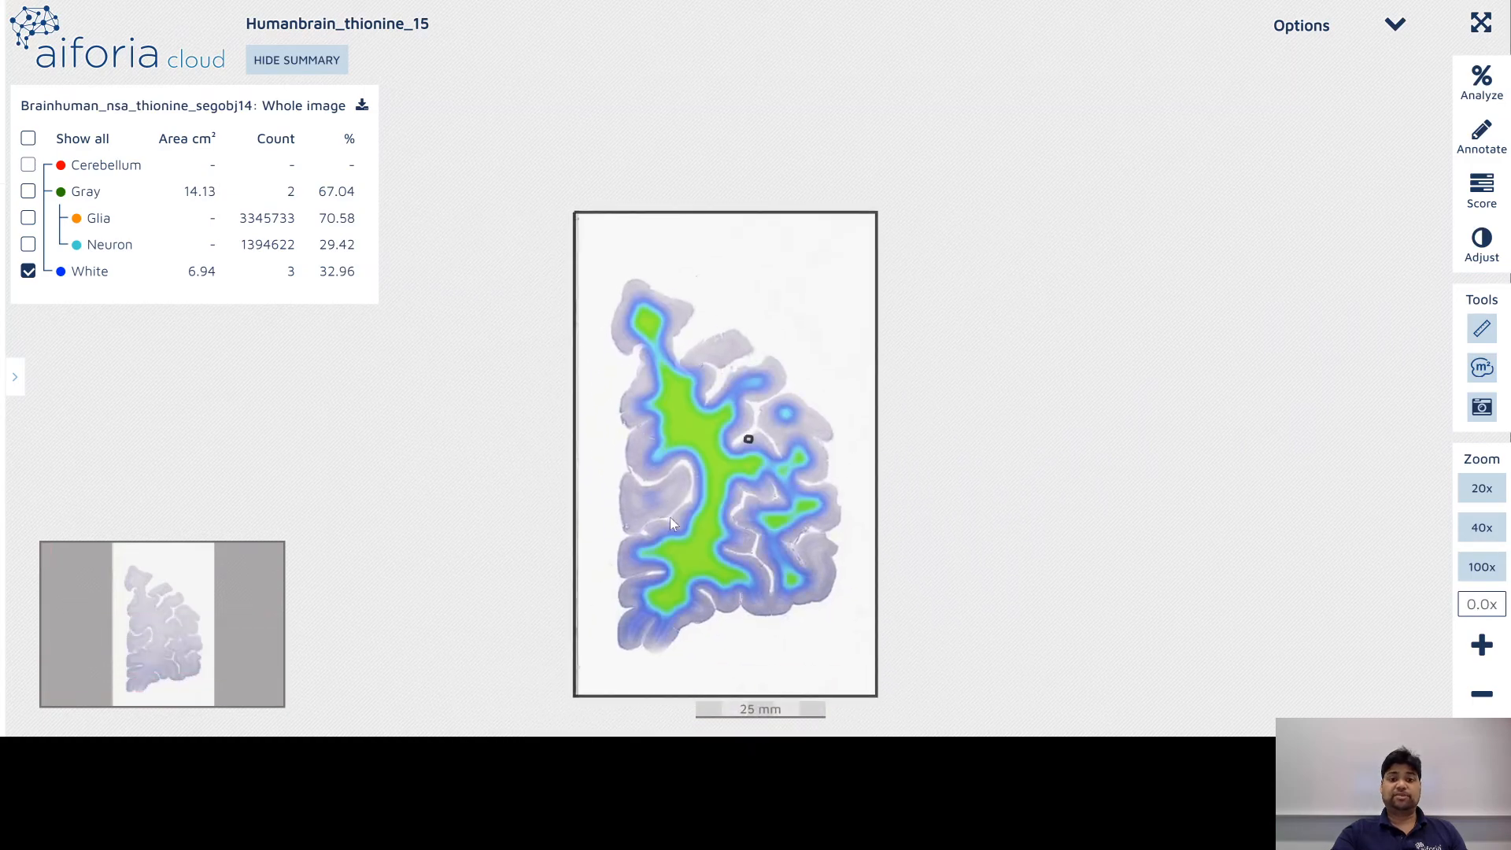
scroll(649, 538, up, 4)
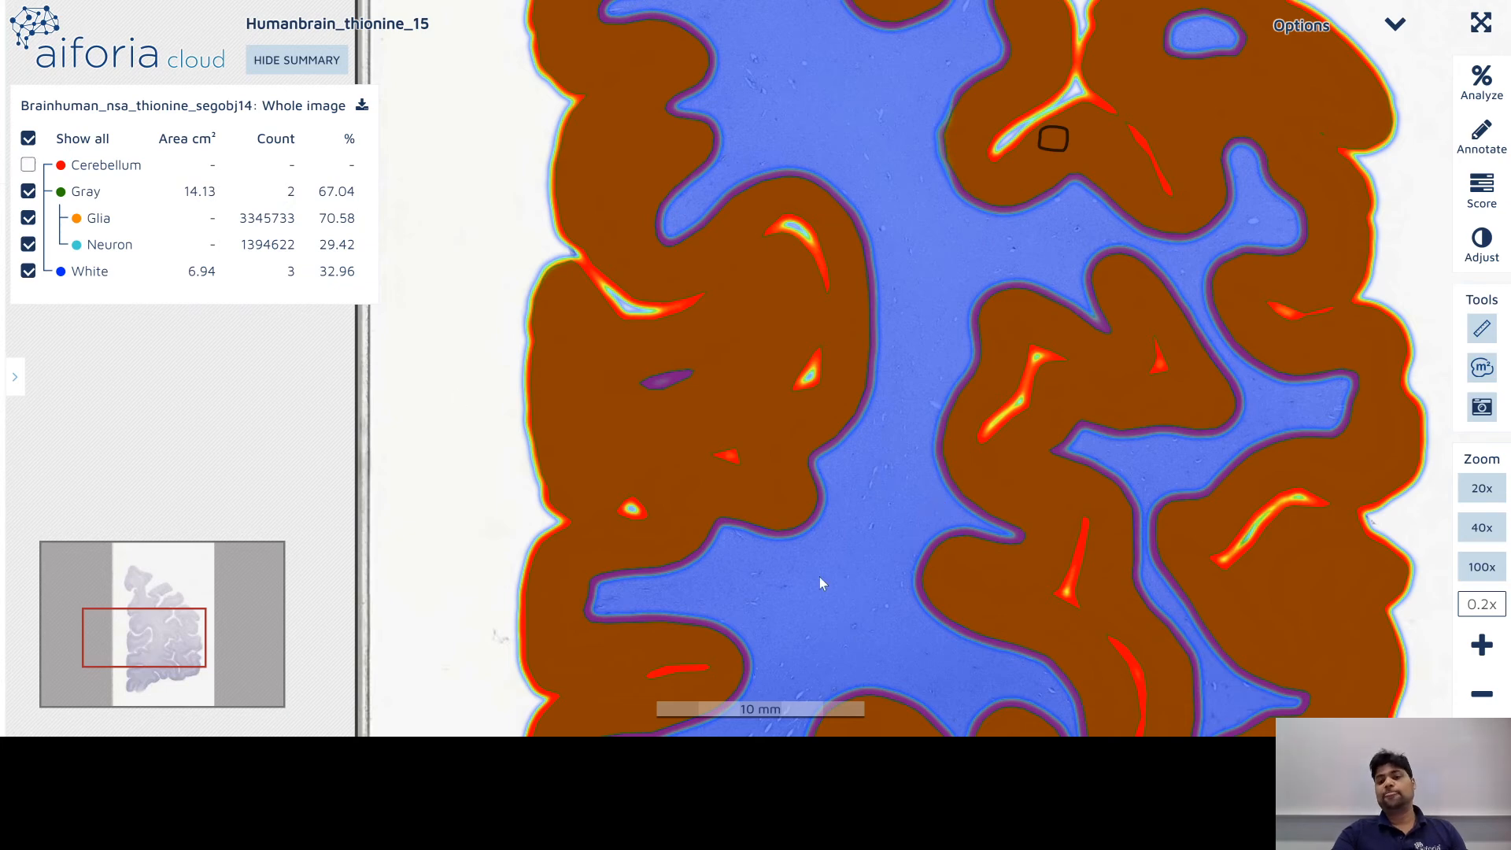
scroll(767, 561, down, 2)
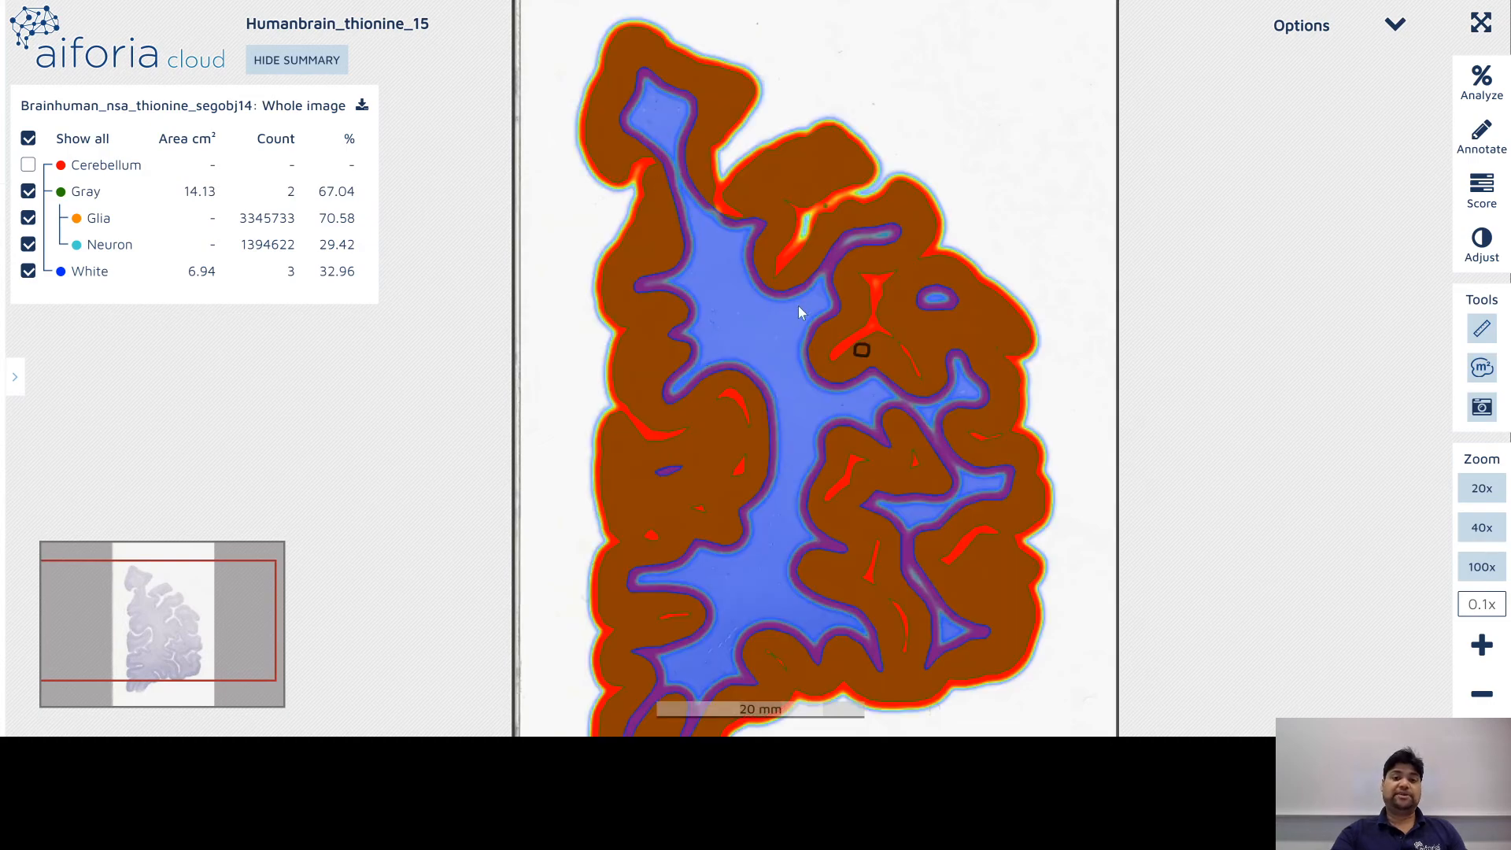
mouse_move(720, 320)
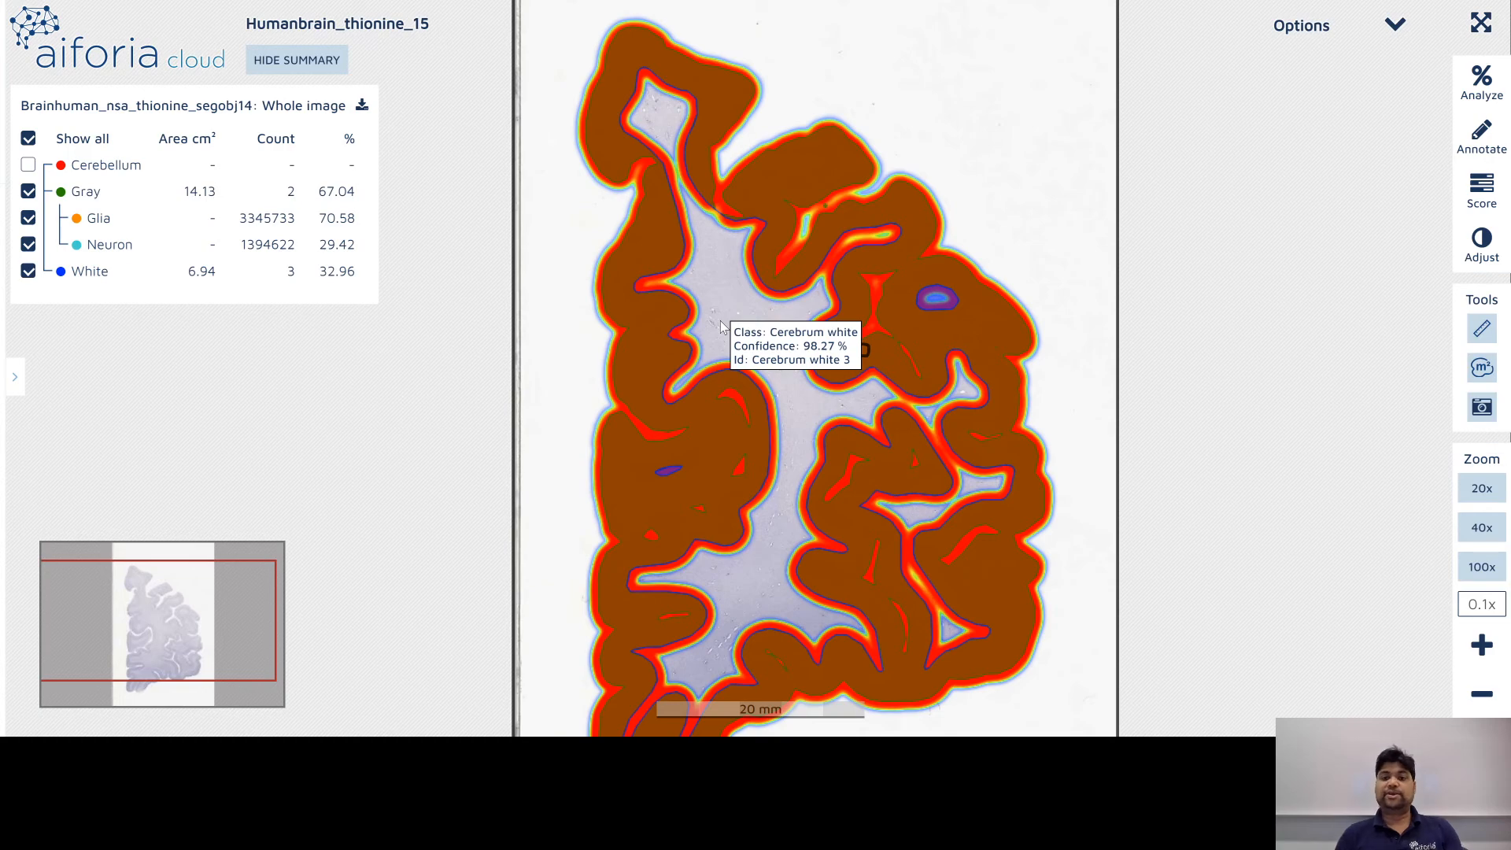
scroll(746, 268, up, 2)
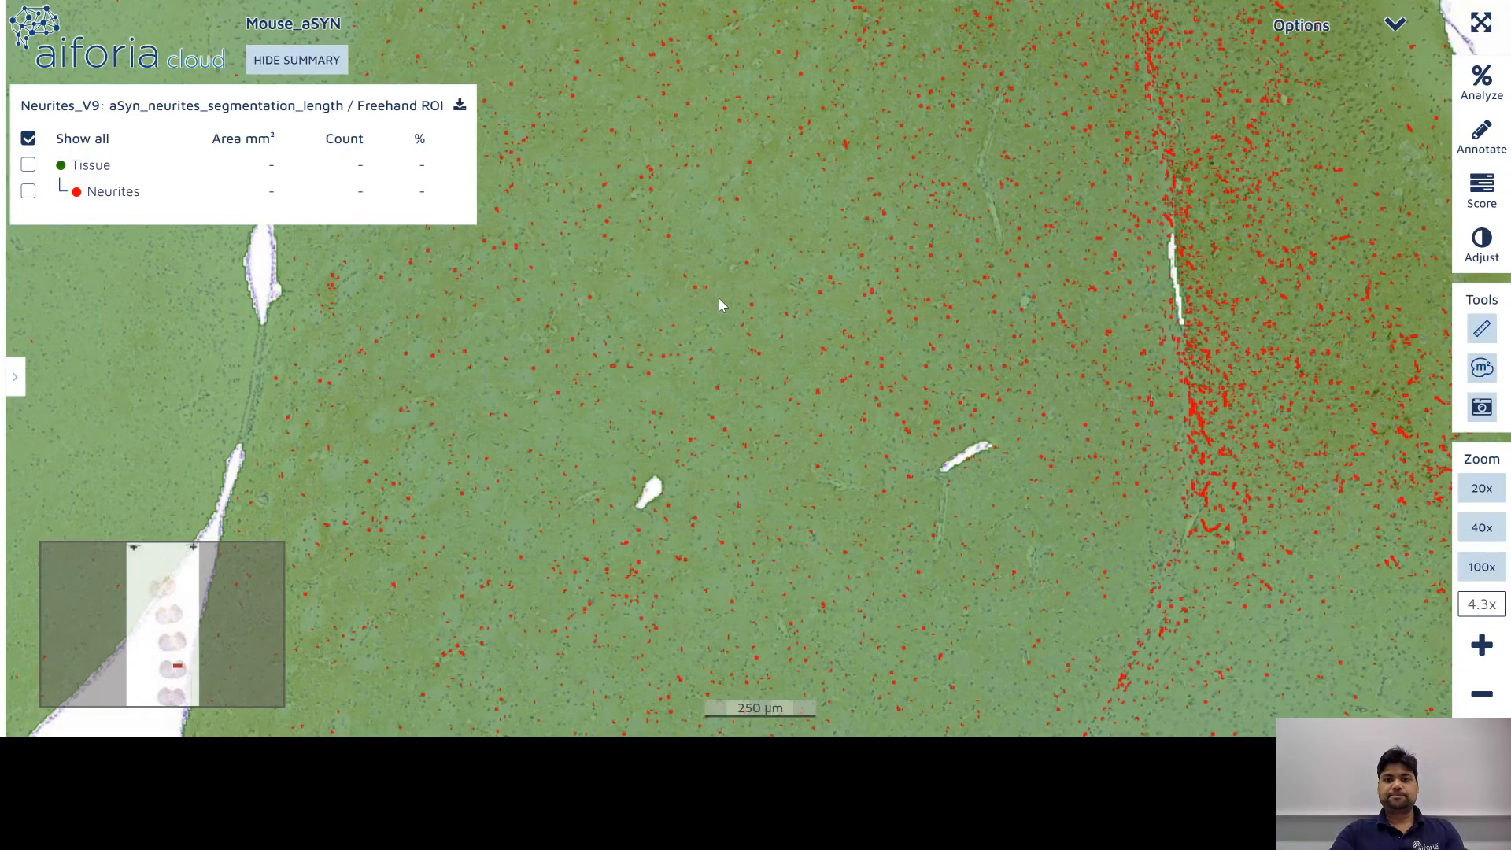
Step: Pan along the Mouse_aSYN tissue's top edge and zoom in on the red neurite detections
drag(661, 560, 624, 640)
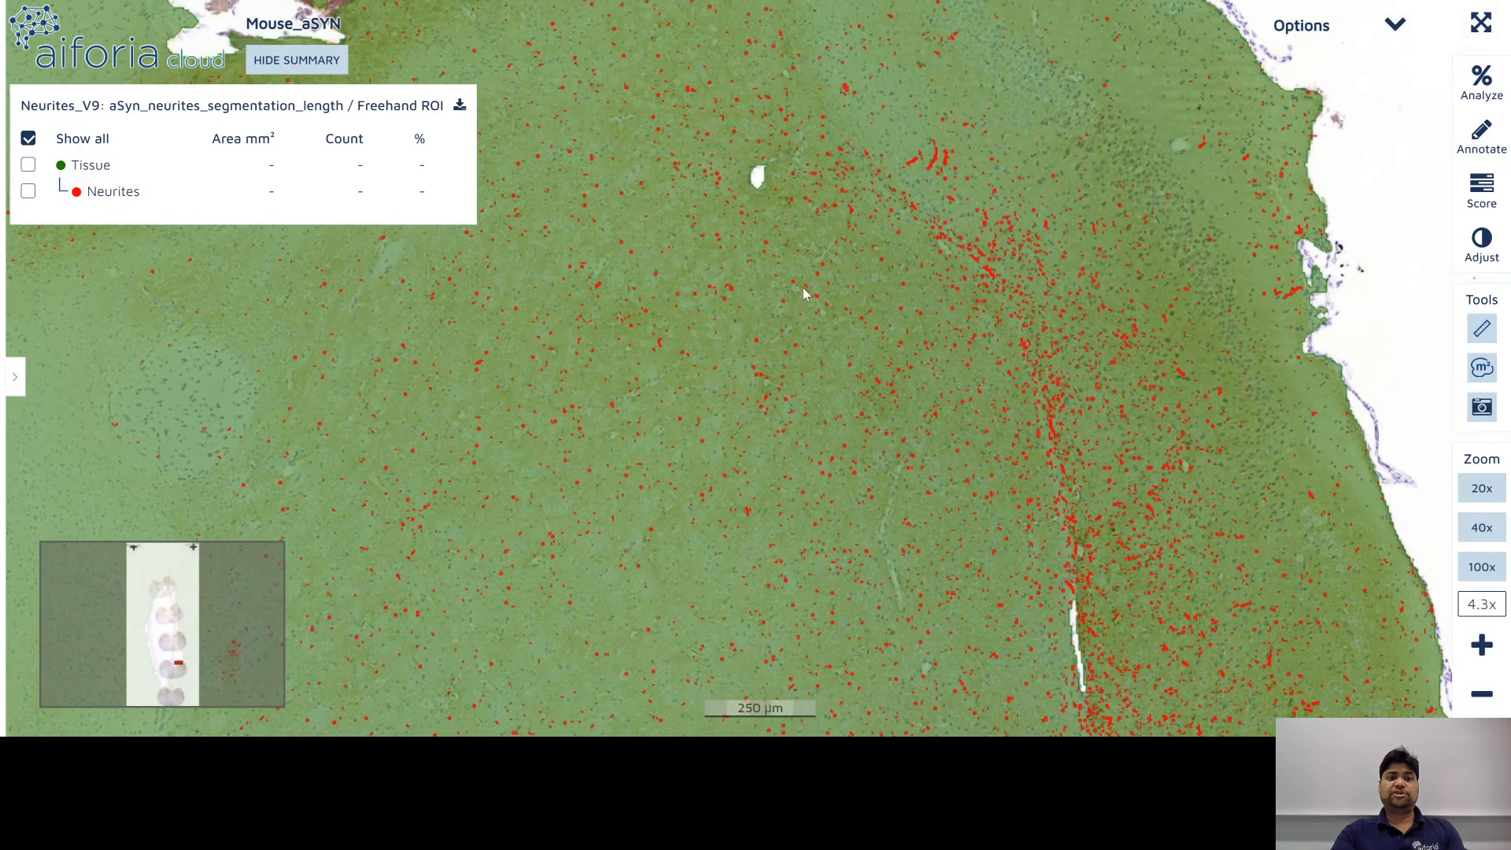
drag(803, 287, 839, 507)
drag(780, 413, 829, 474)
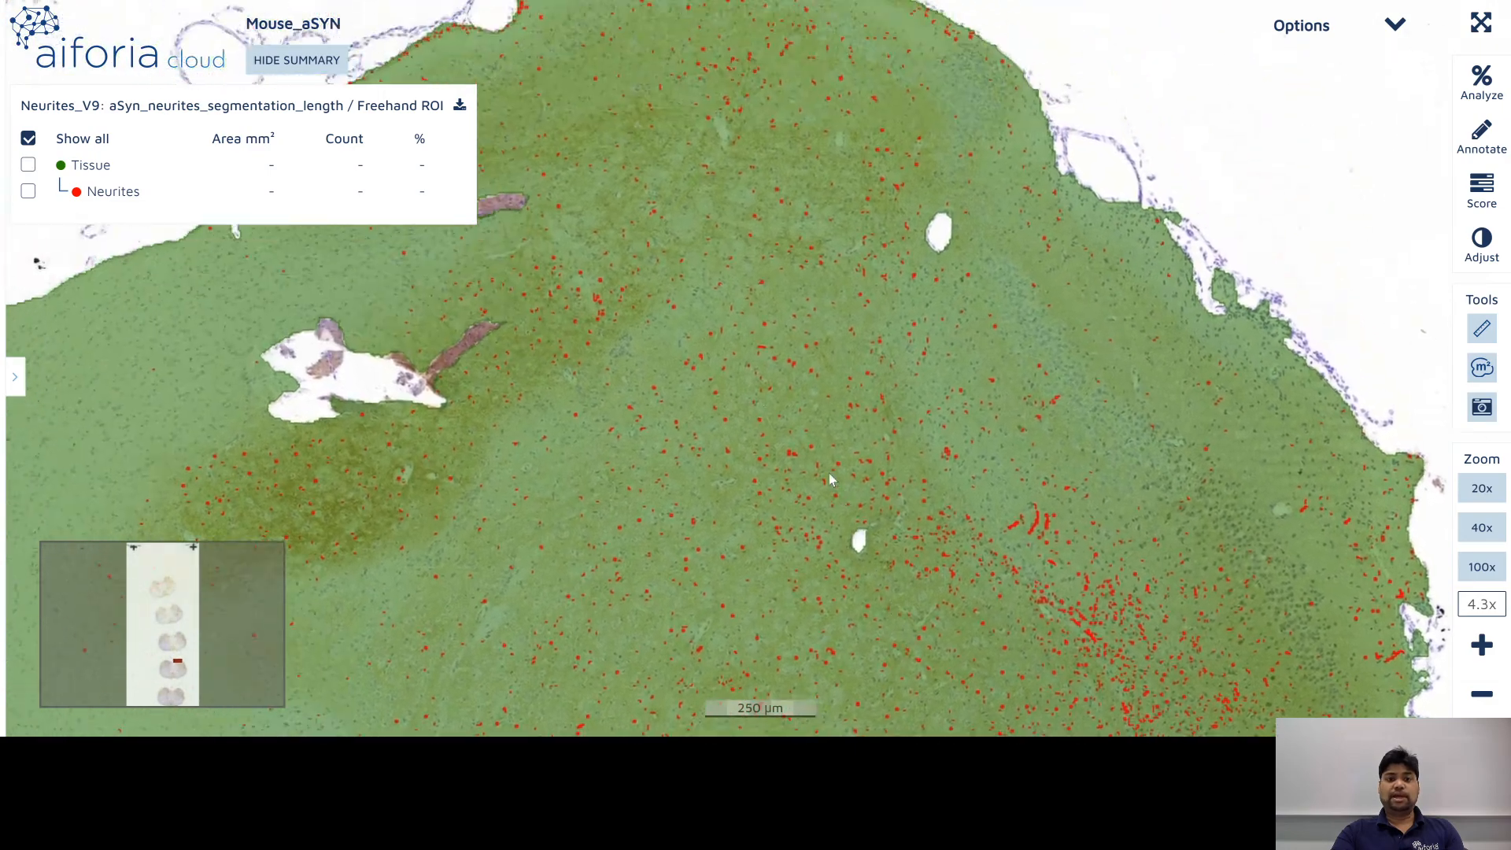
scroll(845, 79, up, 5)
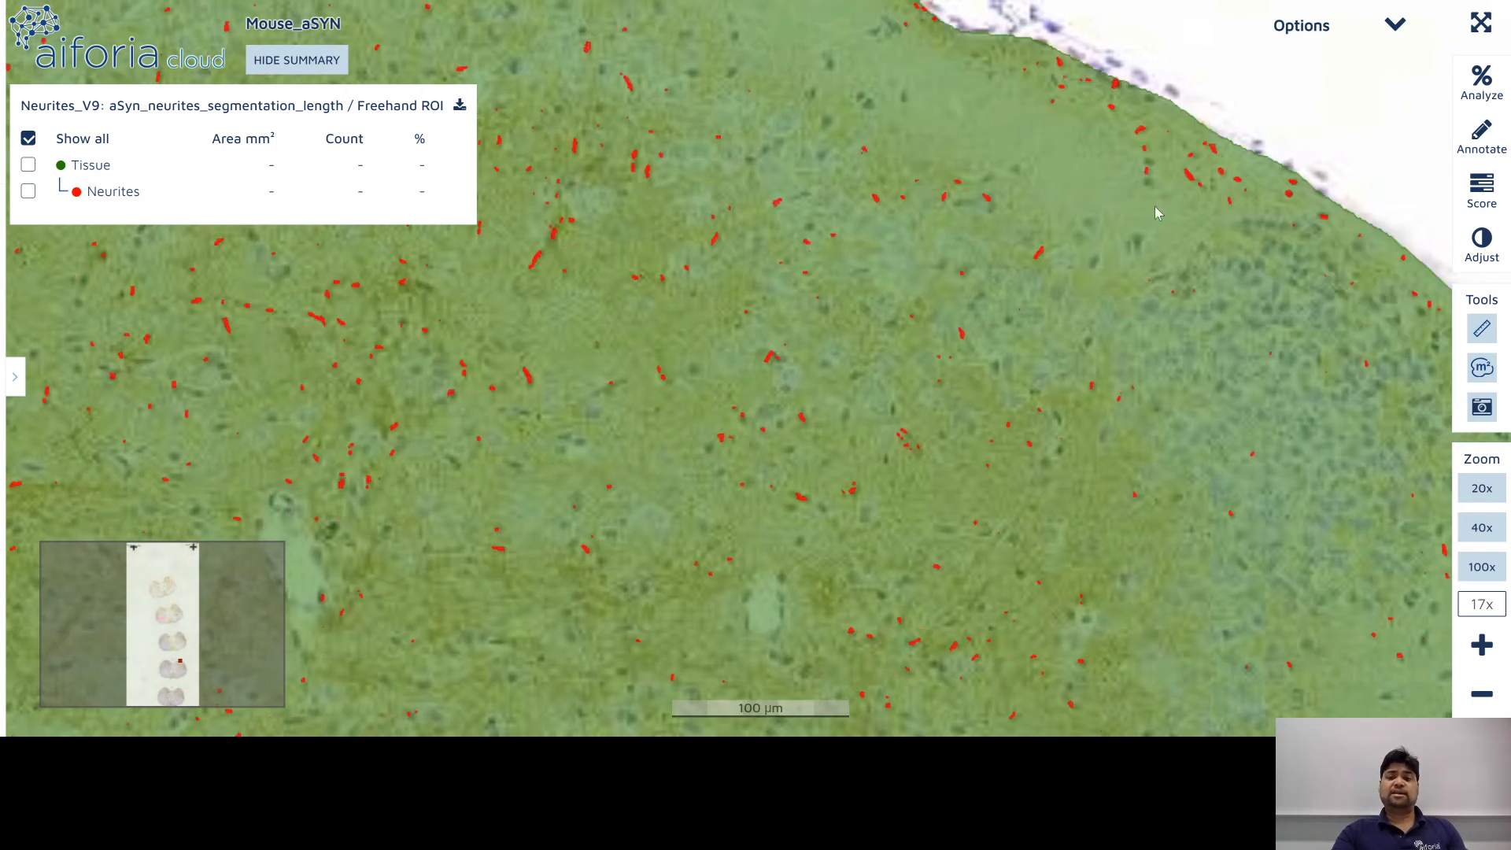
drag(1018, 239, 1241, 347)
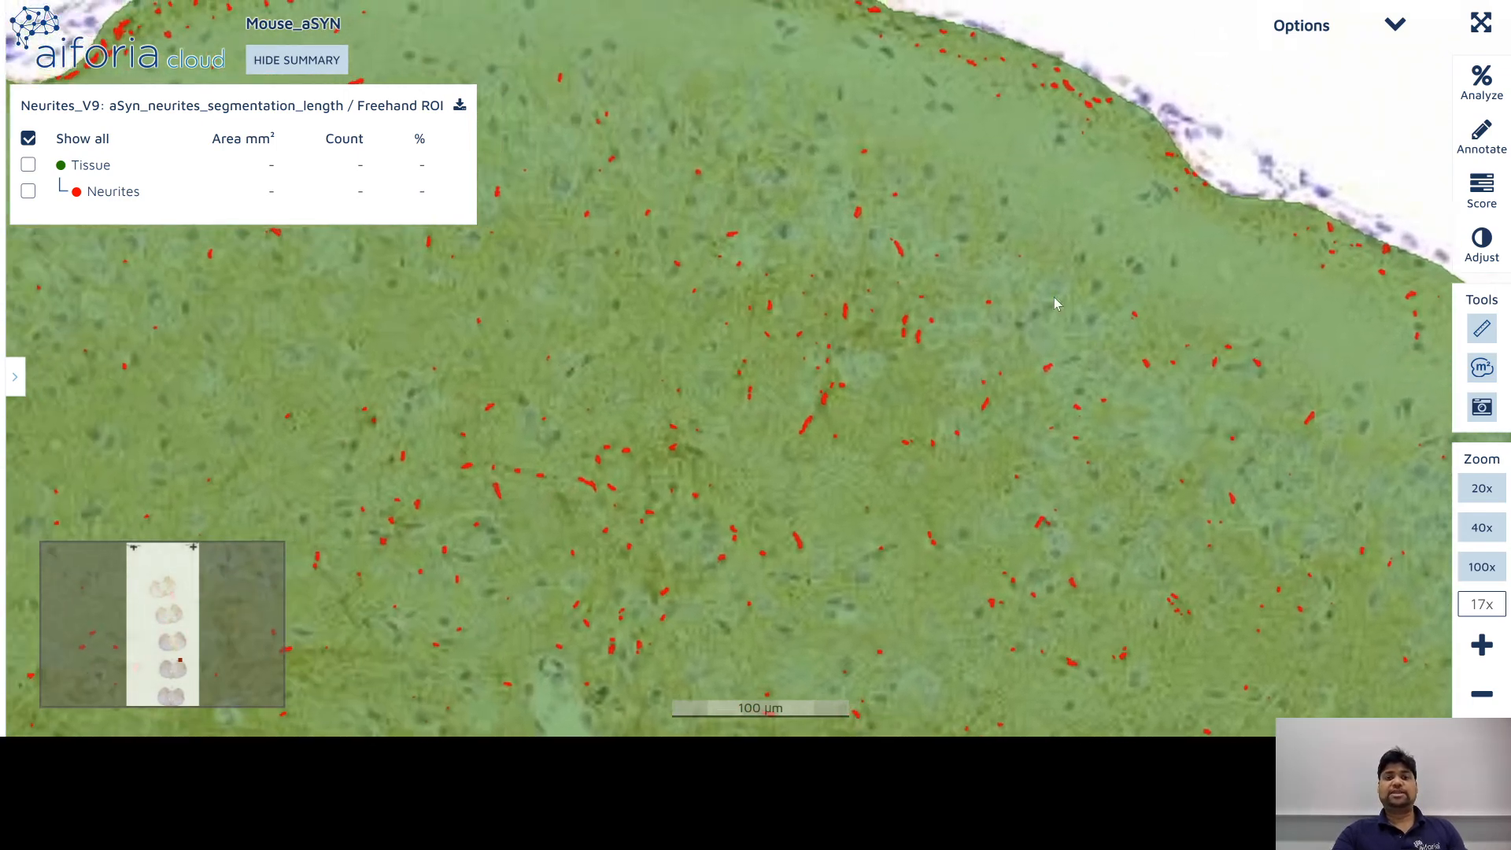
scroll(932, 252, up, 5)
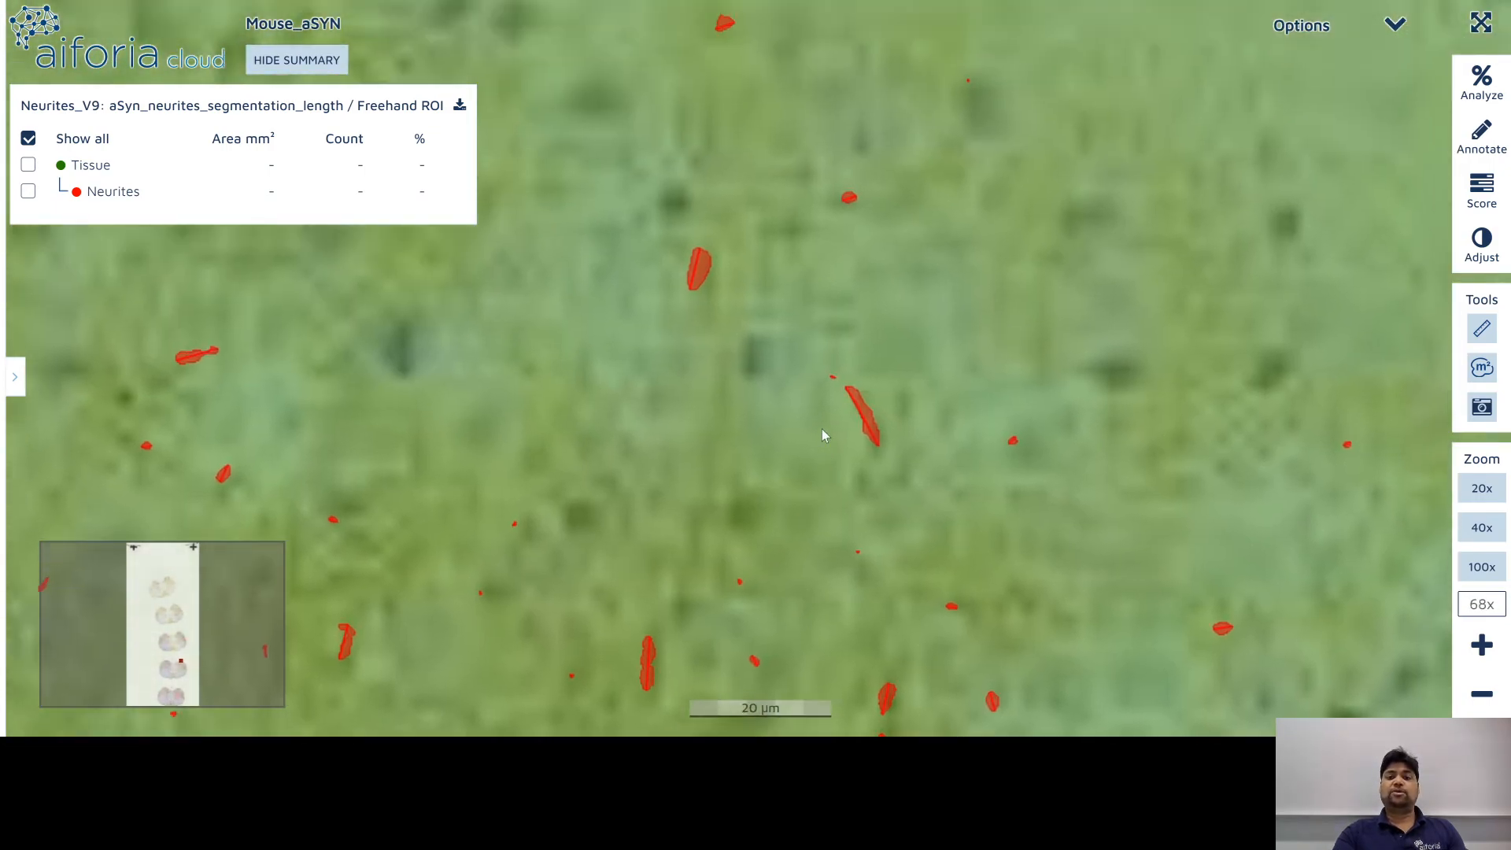
scroll(823, 436, down, 3)
scroll(817, 433, down, 6)
Step: Pan down the section to inspect more neurite detections, then zoom back out
drag(803, 476, 713, 112)
mouse_move(974, 579)
mouse_down()
mouse_move(830, 325)
mouse_move(640, 126)
mouse_up()
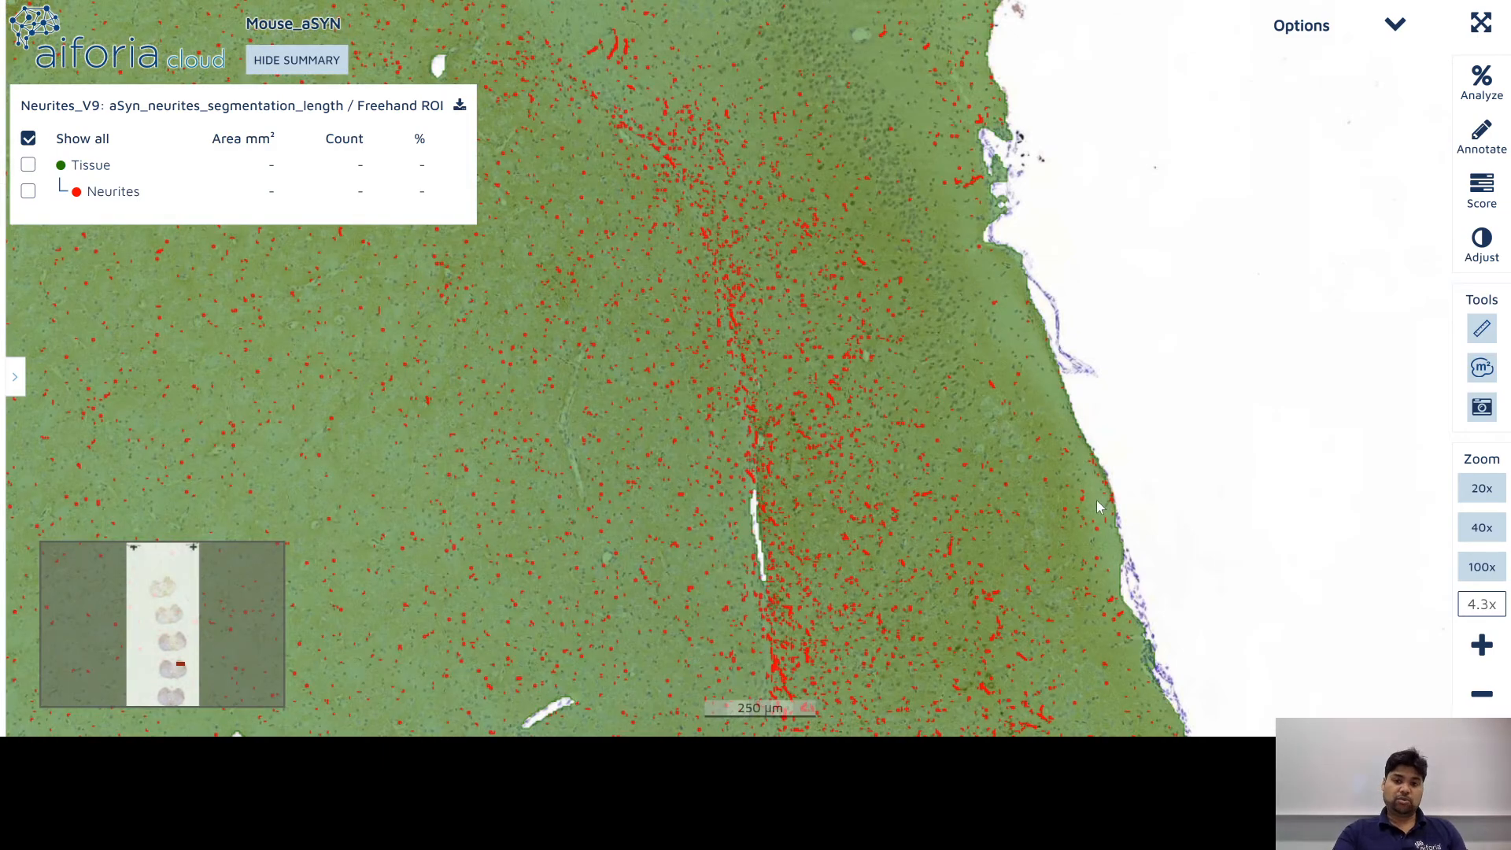
drag(1056, 568, 966, 176)
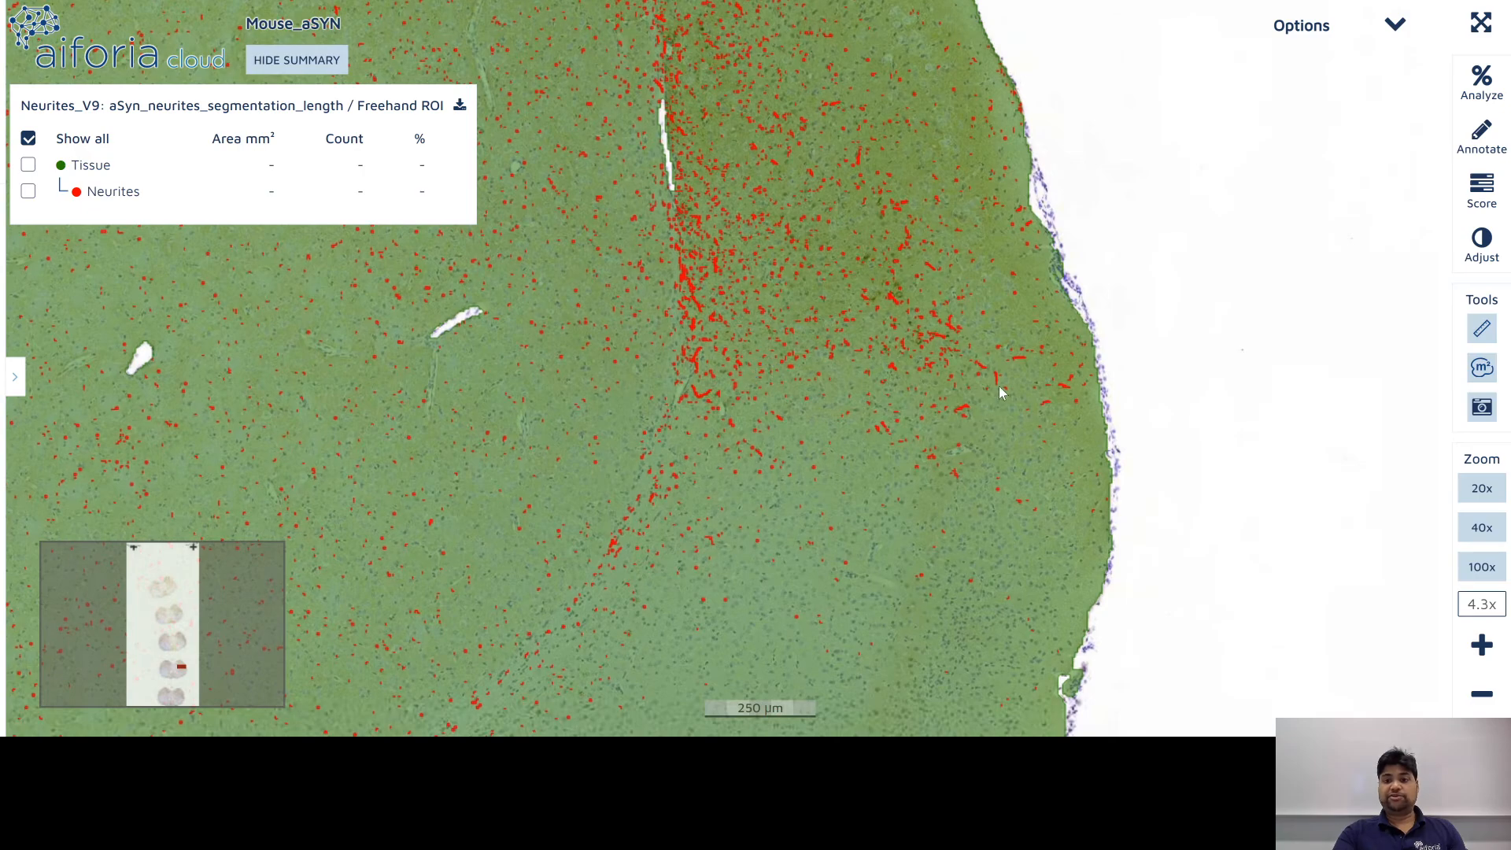
scroll(999, 386, up, 3)
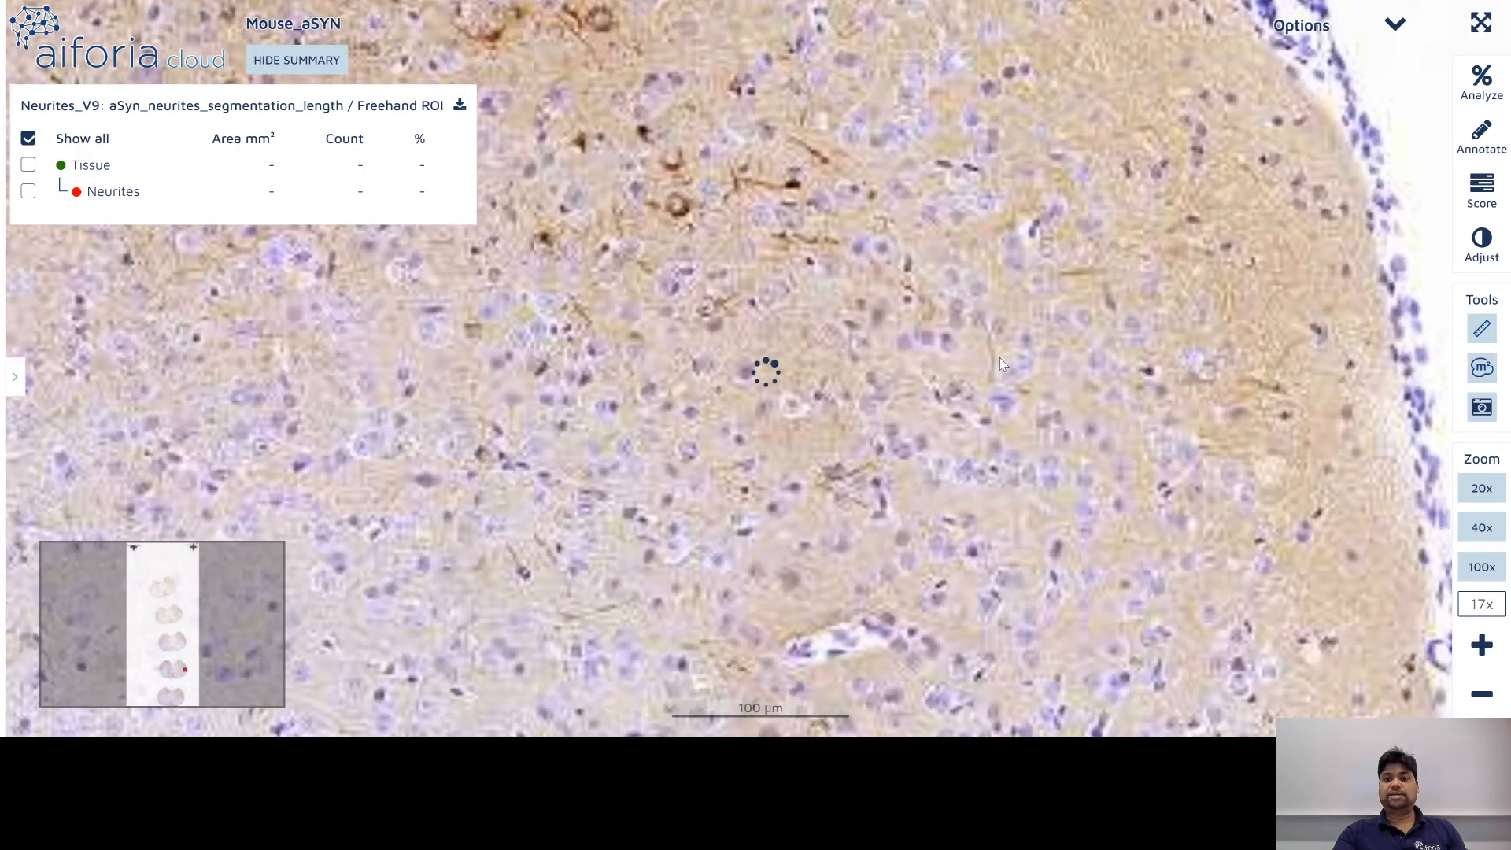
scroll(990, 380, up, 4)
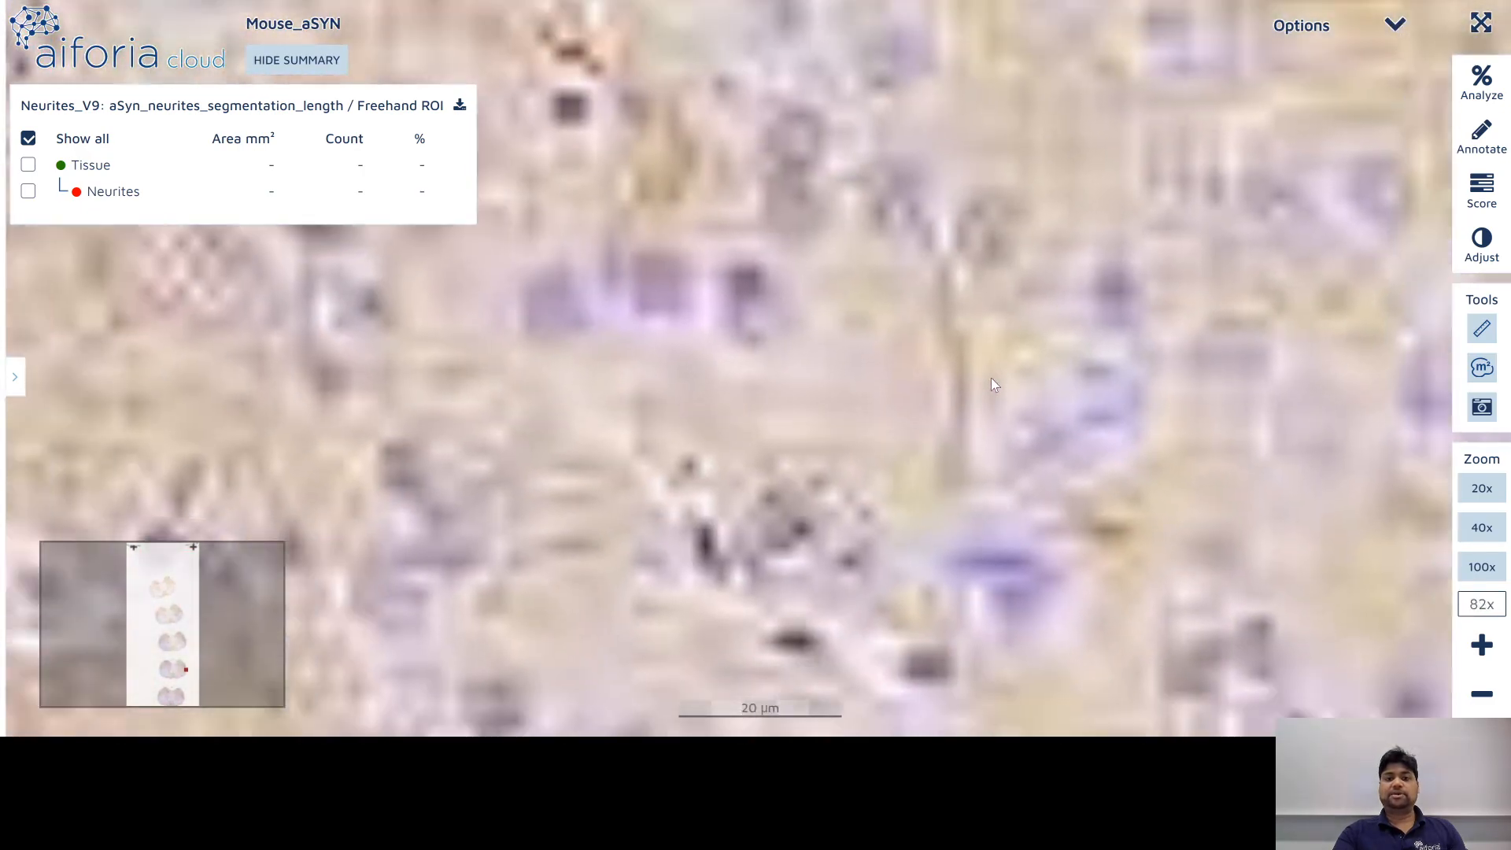
scroll(988, 376, down, 1)
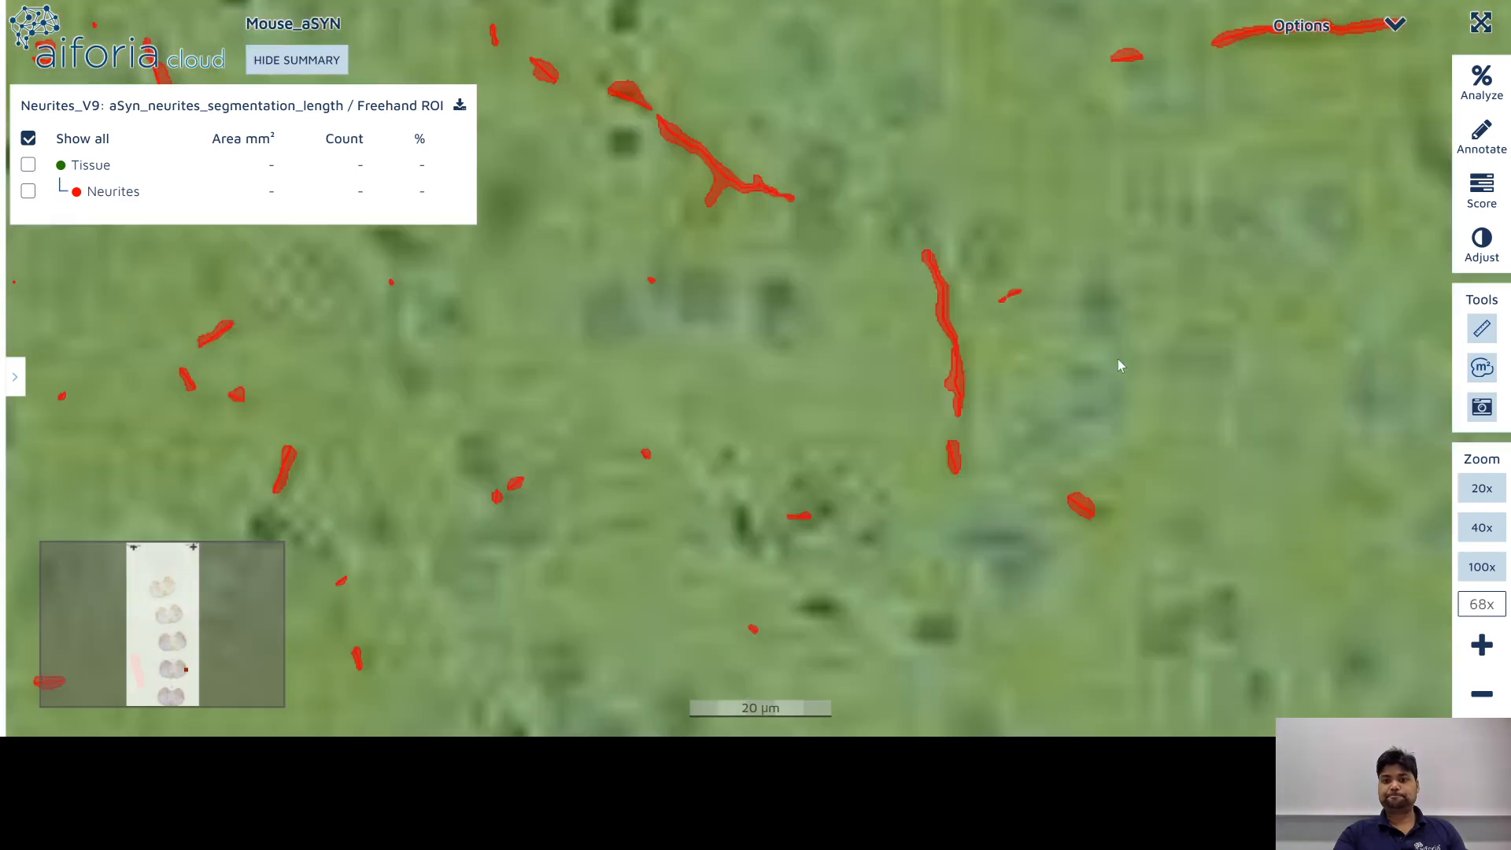
drag(1121, 366, 910, 441)
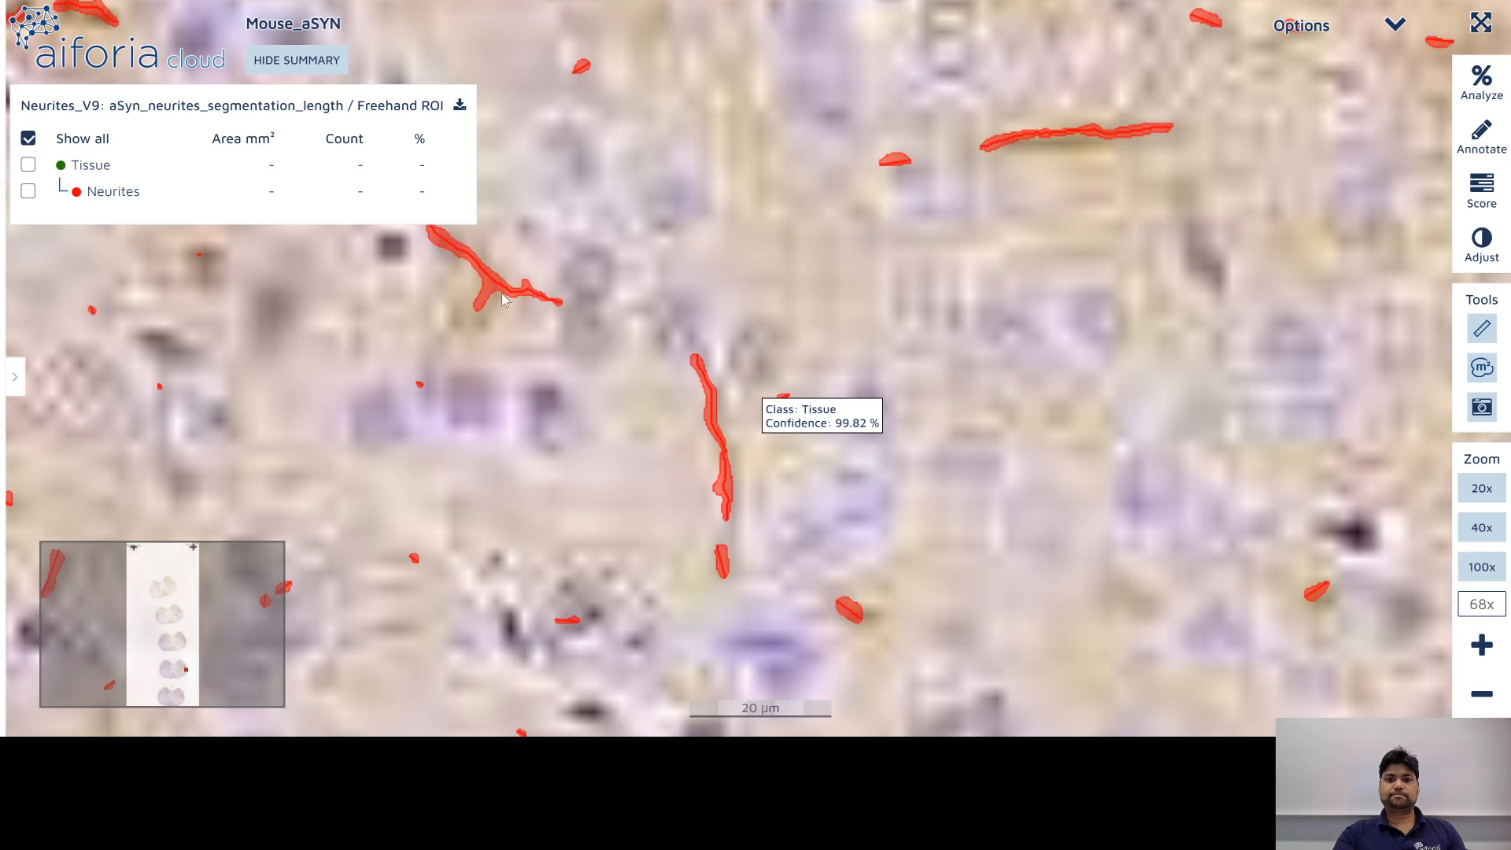
scroll(512, 307, down, 10)
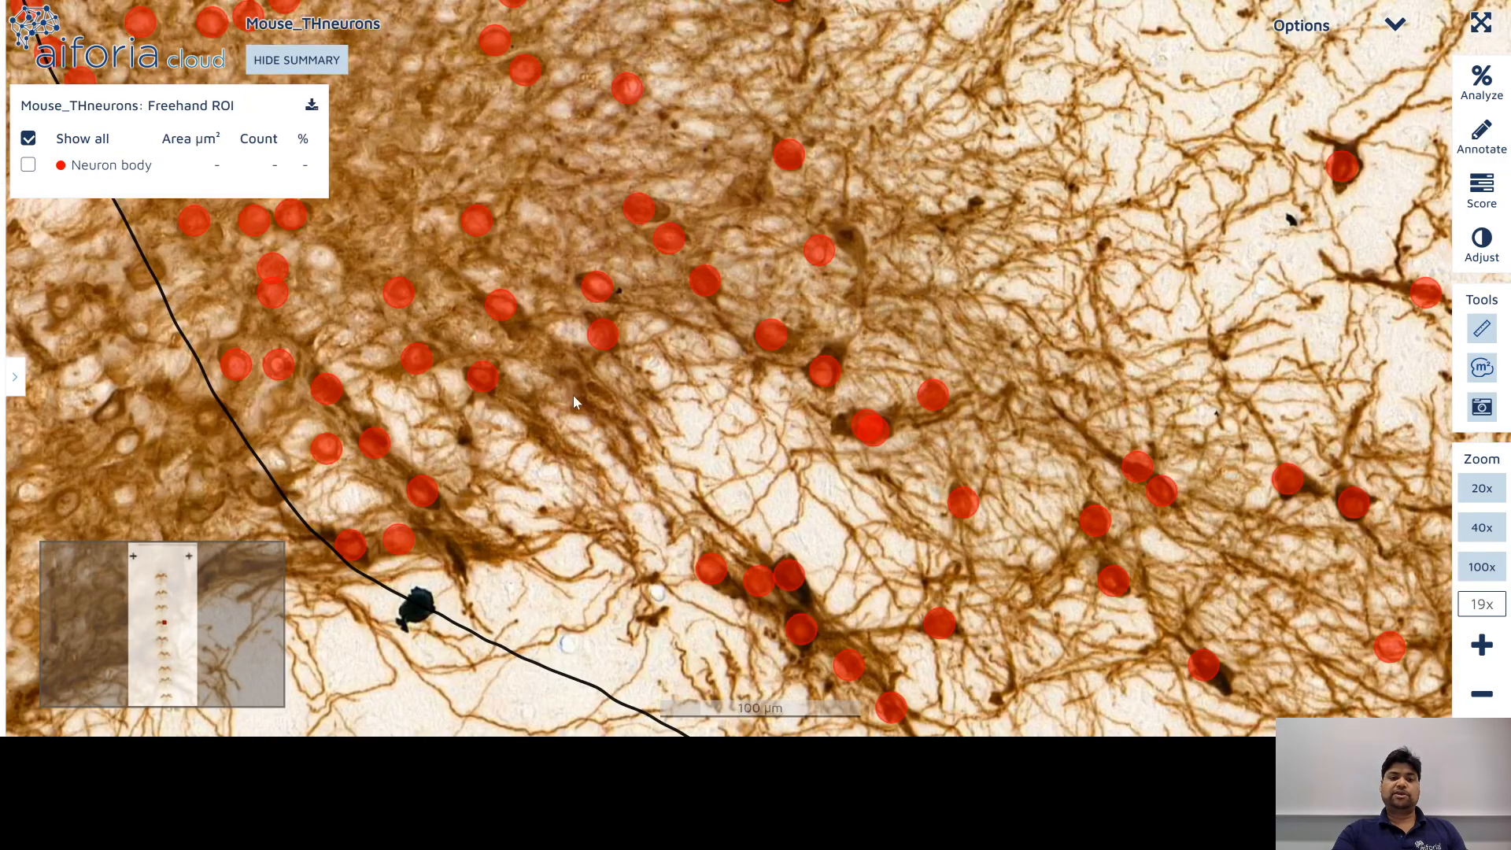
Step: Zoom in and out on the THneurons slide
scroll(573, 395, down, 5)
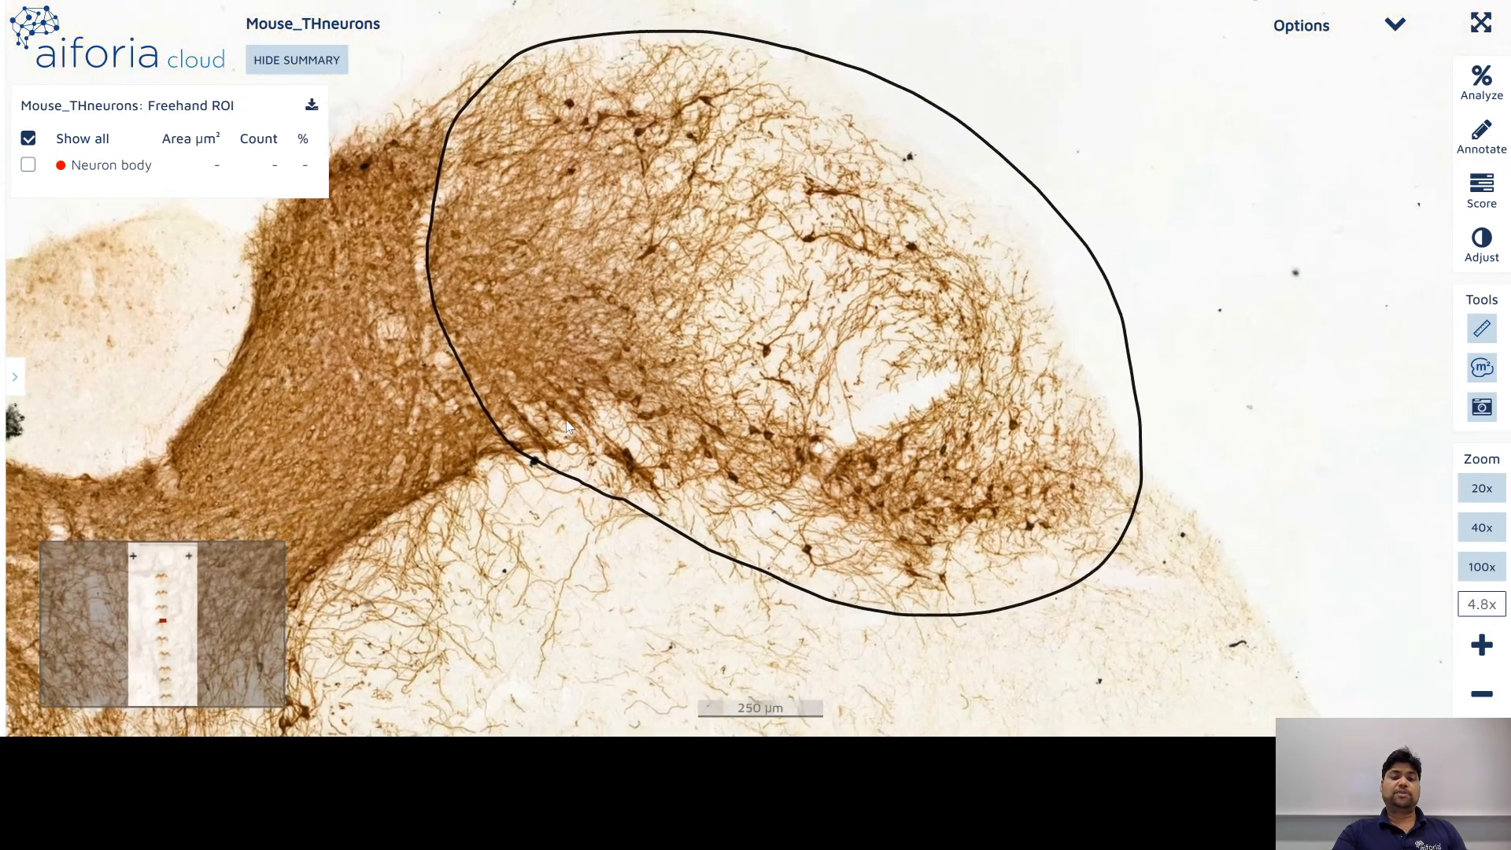
scroll(586, 429, up, 2)
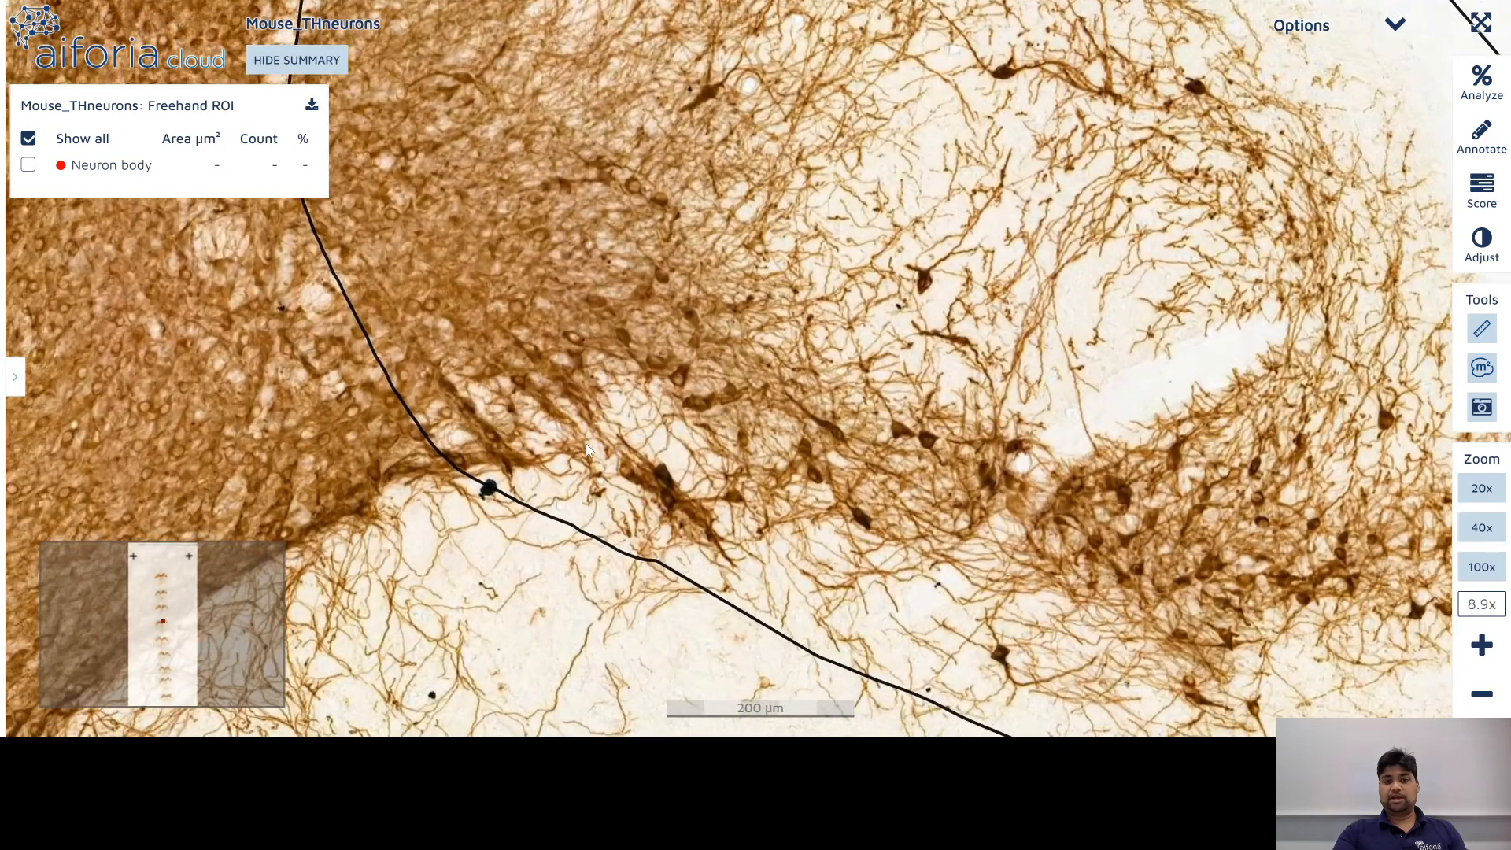
scroll(586, 443, down, 7)
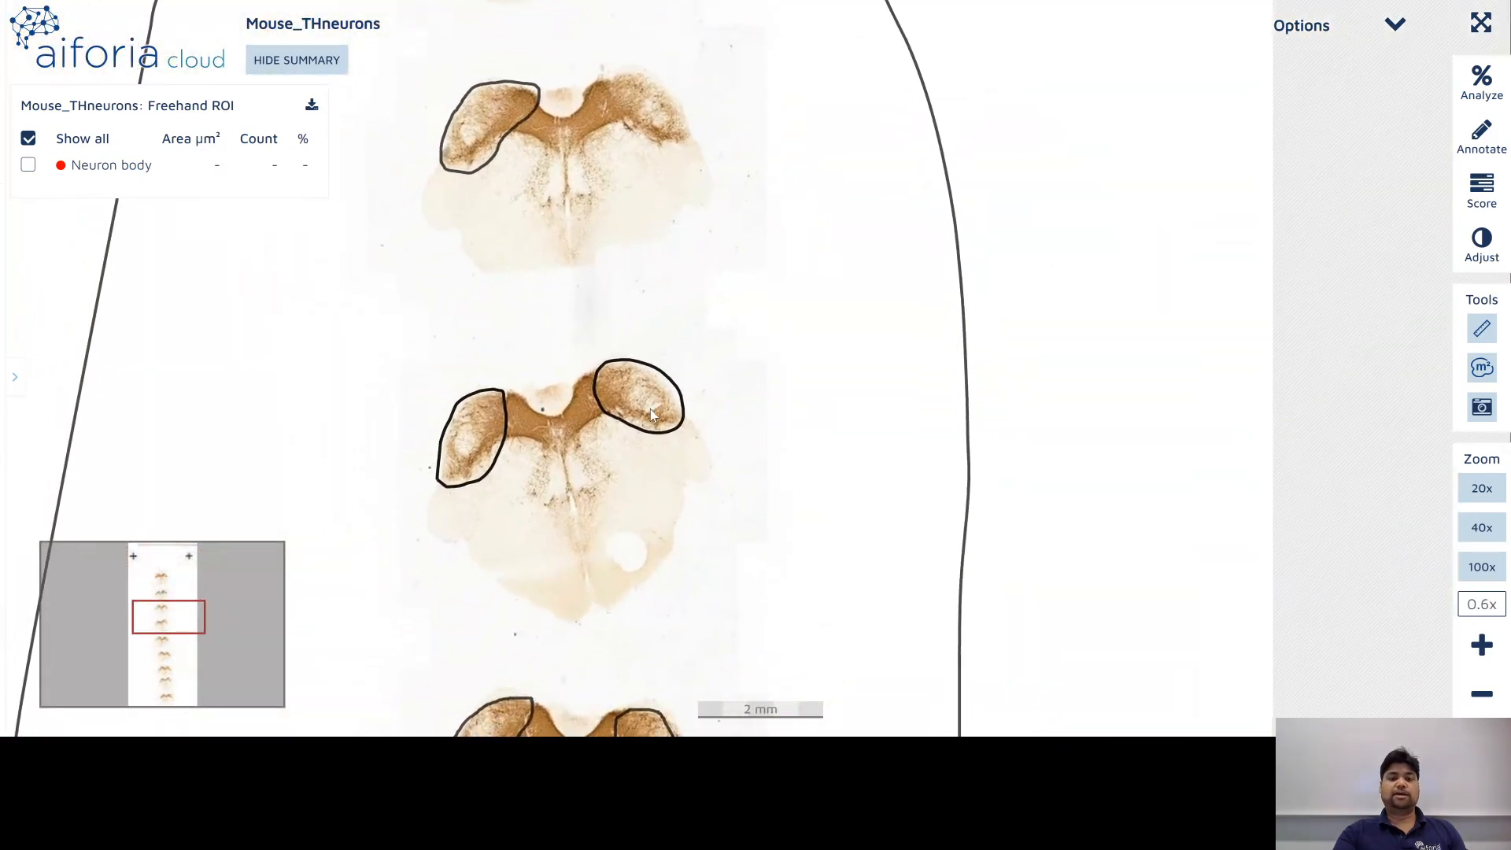
scroll(582, 488, up, 4)
scroll(573, 462, up, 3)
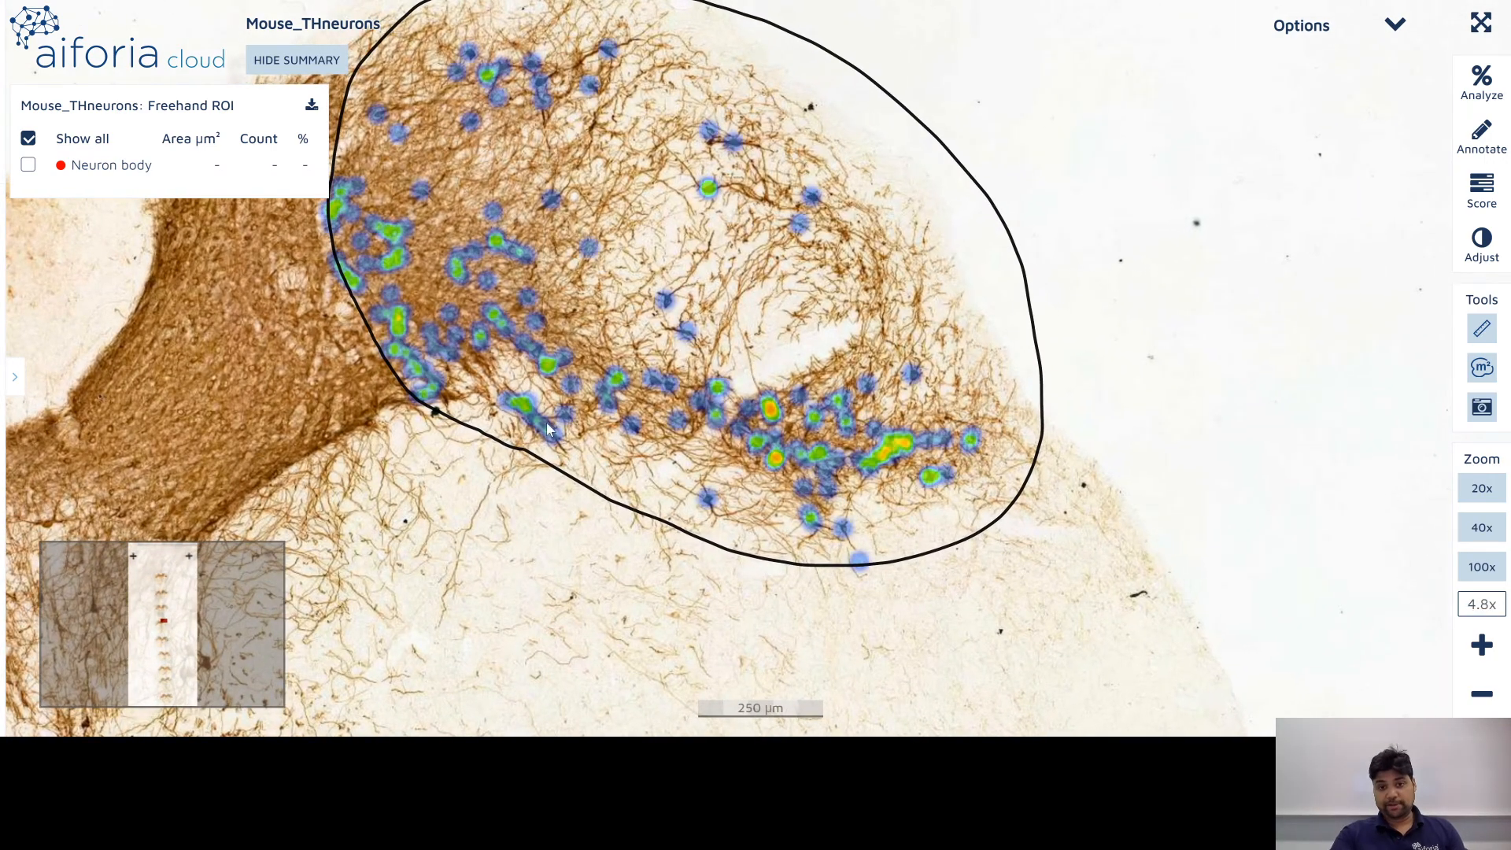
scroll(891, 469, up, 5)
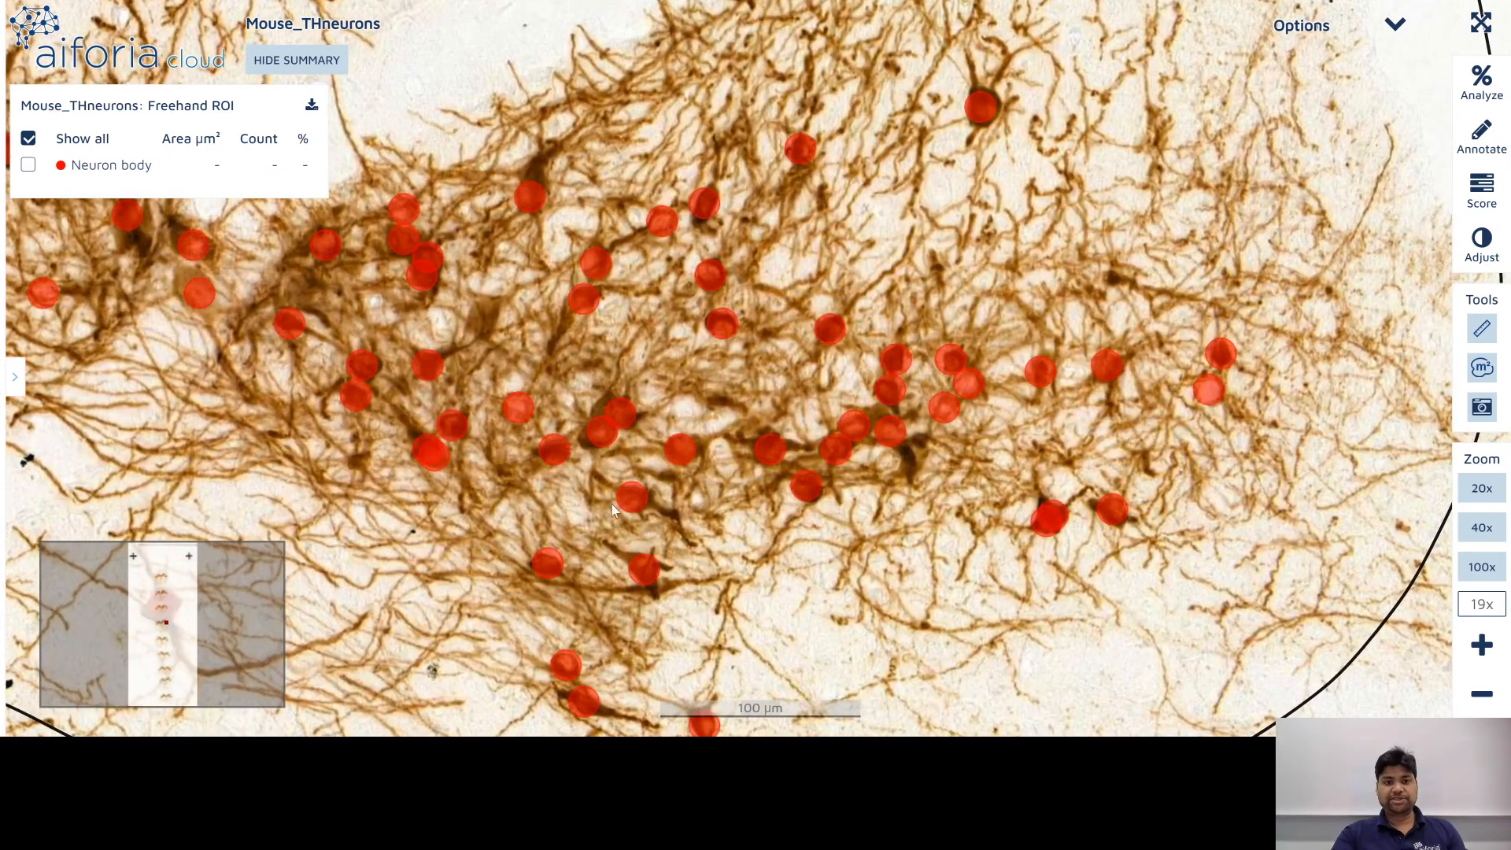
Step: Pan across several areas of detected neurons and adjust the zoom
drag(611, 504, 1193, 483)
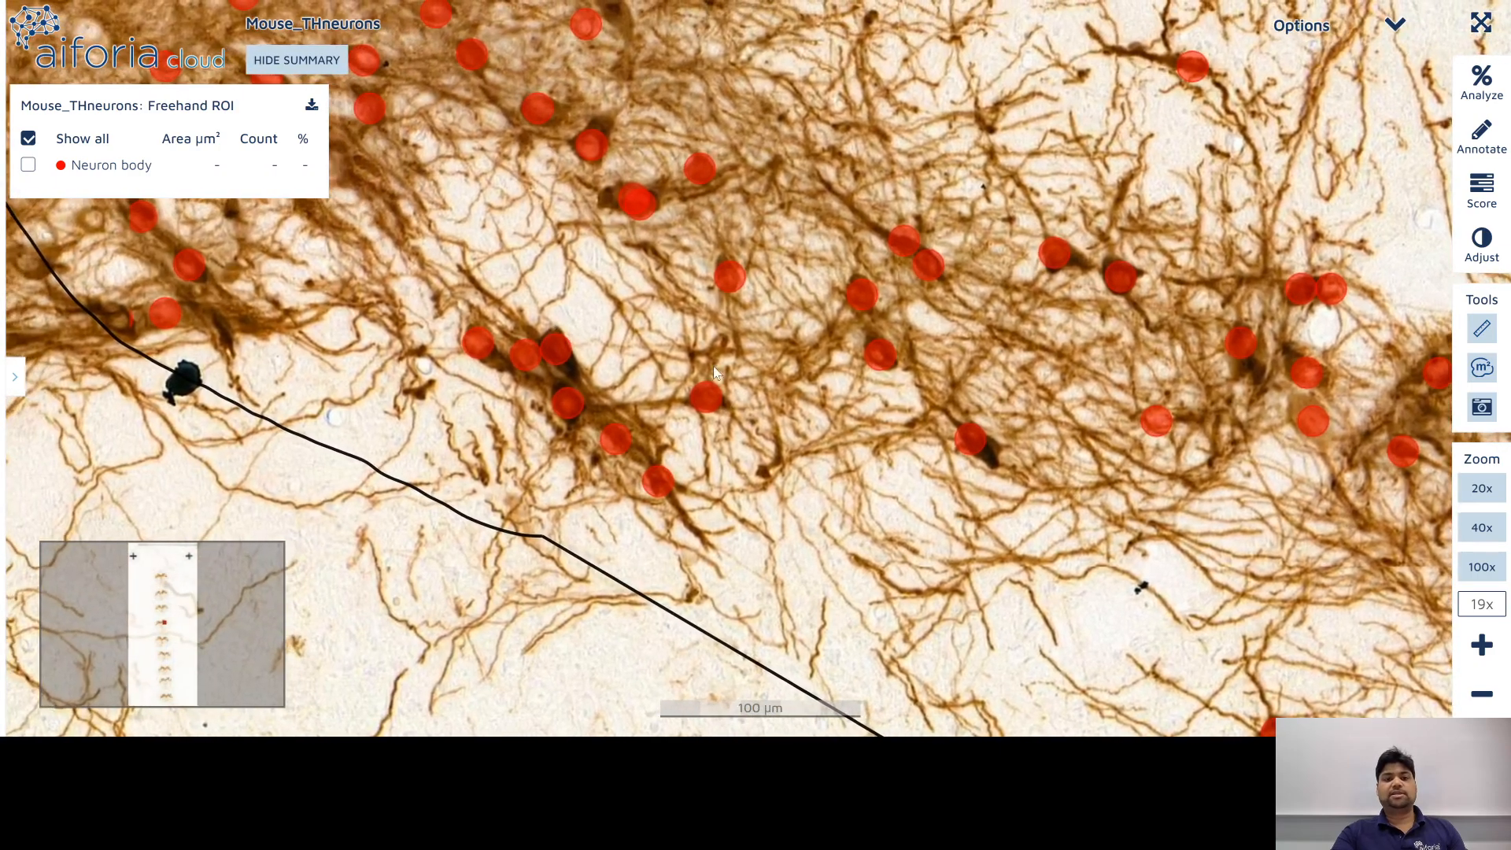
drag(716, 372, 993, 455)
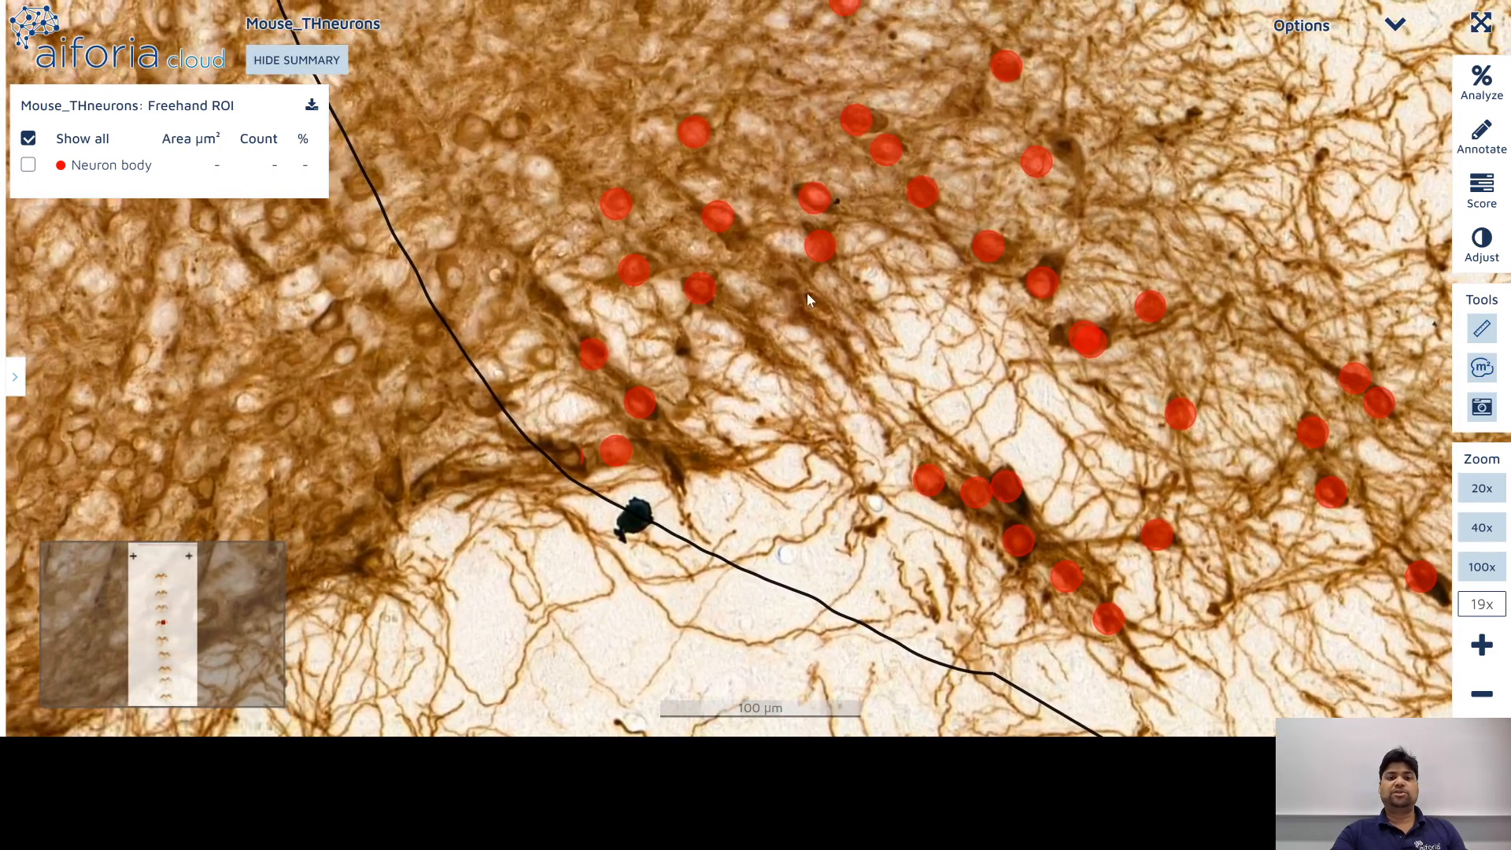
drag(807, 297, 947, 561)
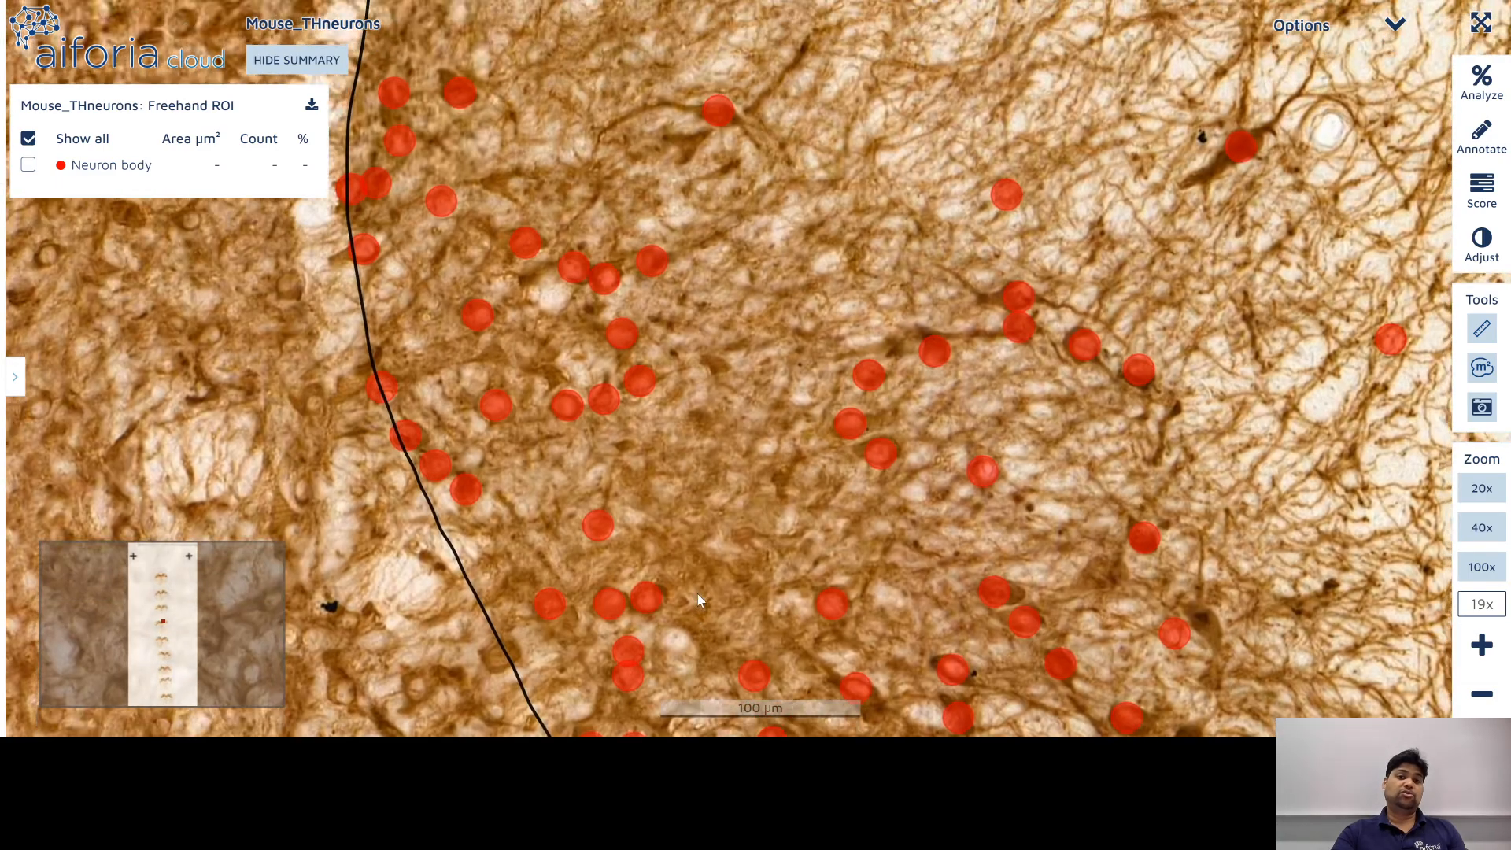
scroll(682, 485, up, 1)
scroll(682, 484, down, 3)
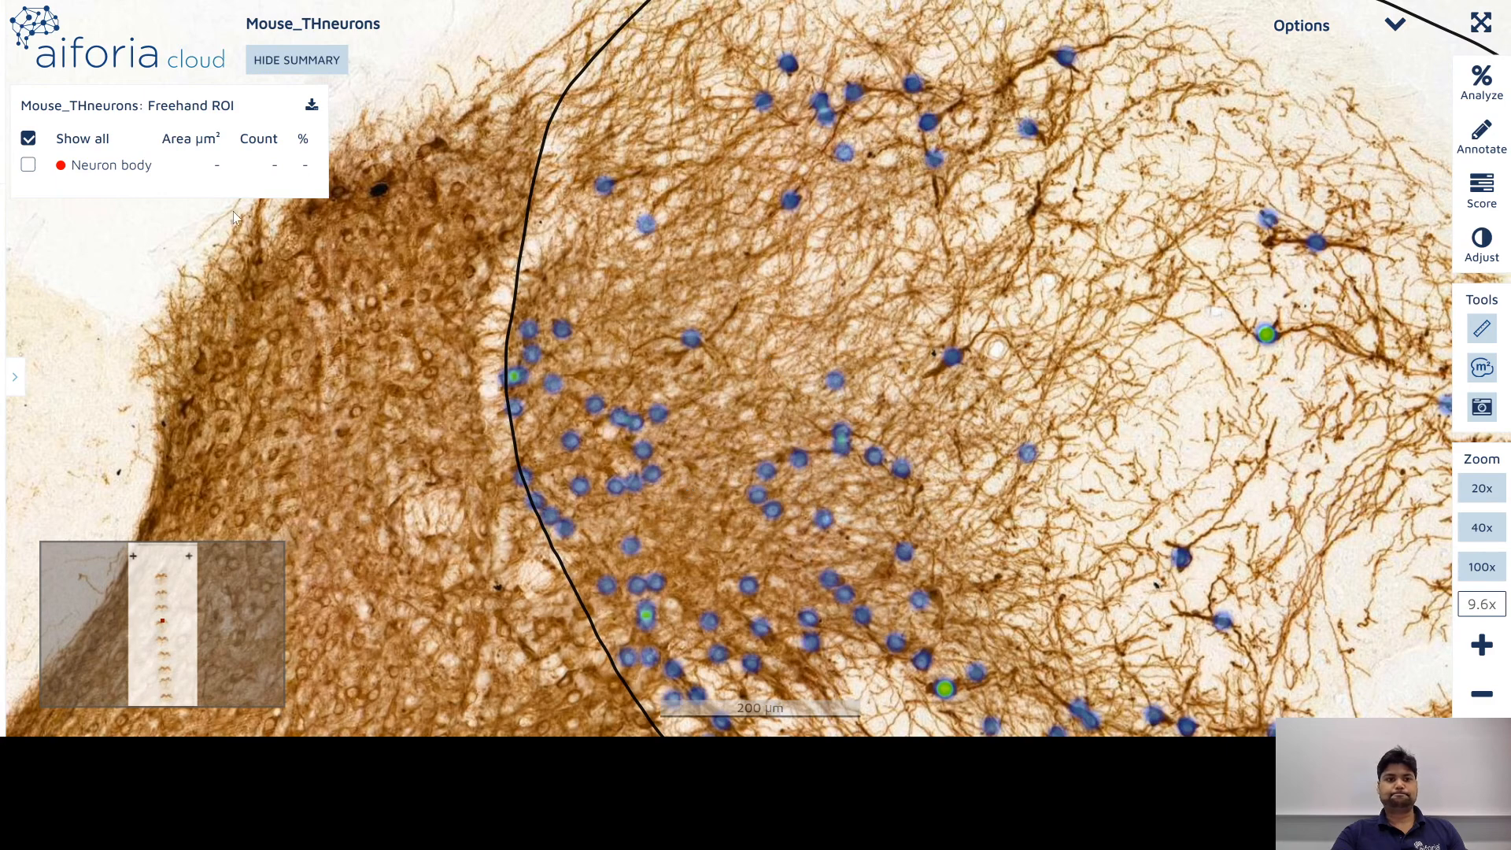
scroll(1077, 279, down, 5)
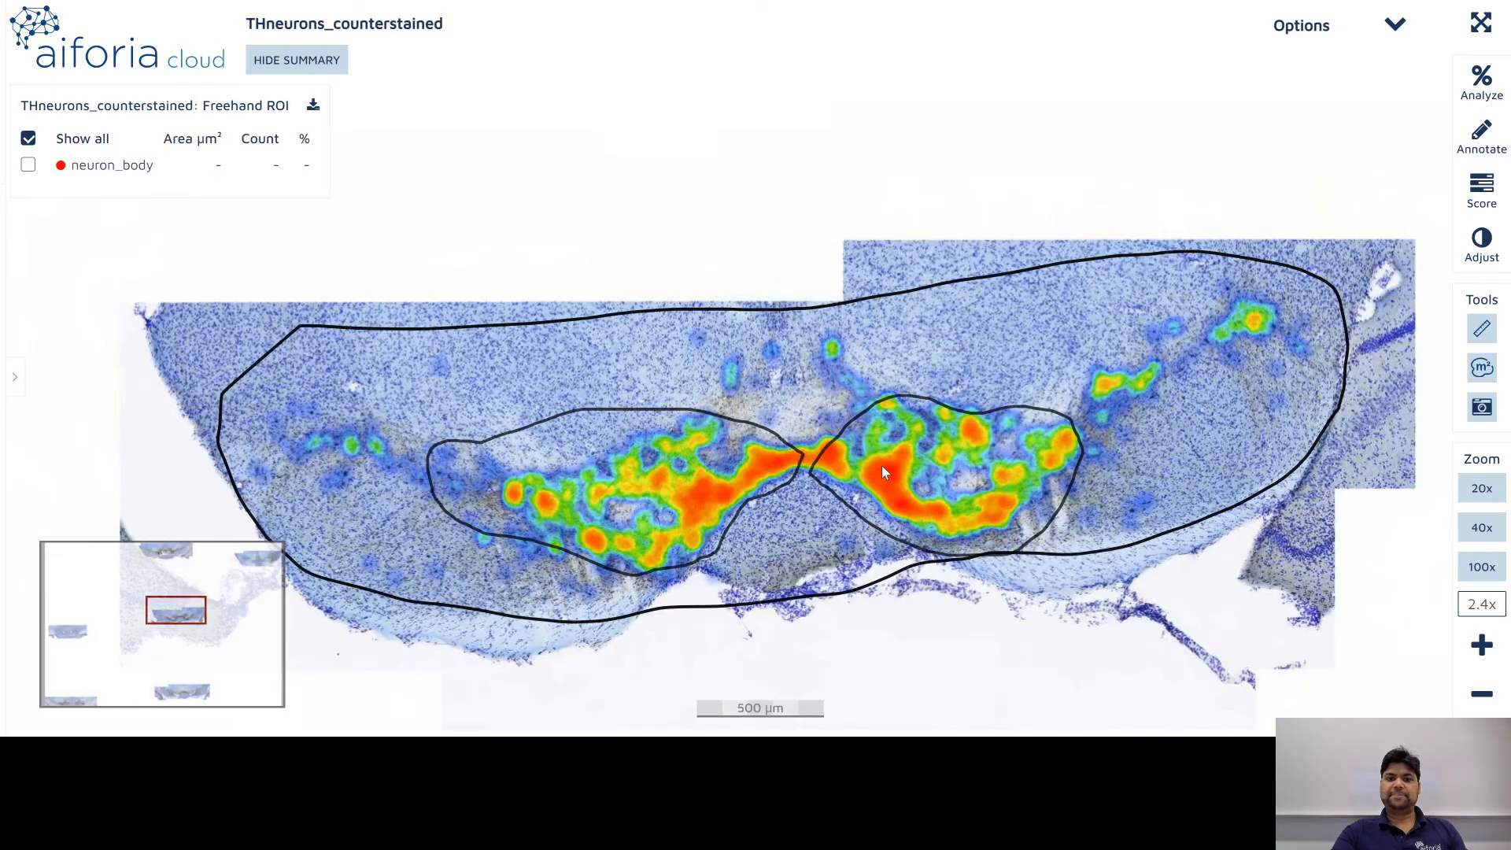
scroll(881, 465, up, 5)
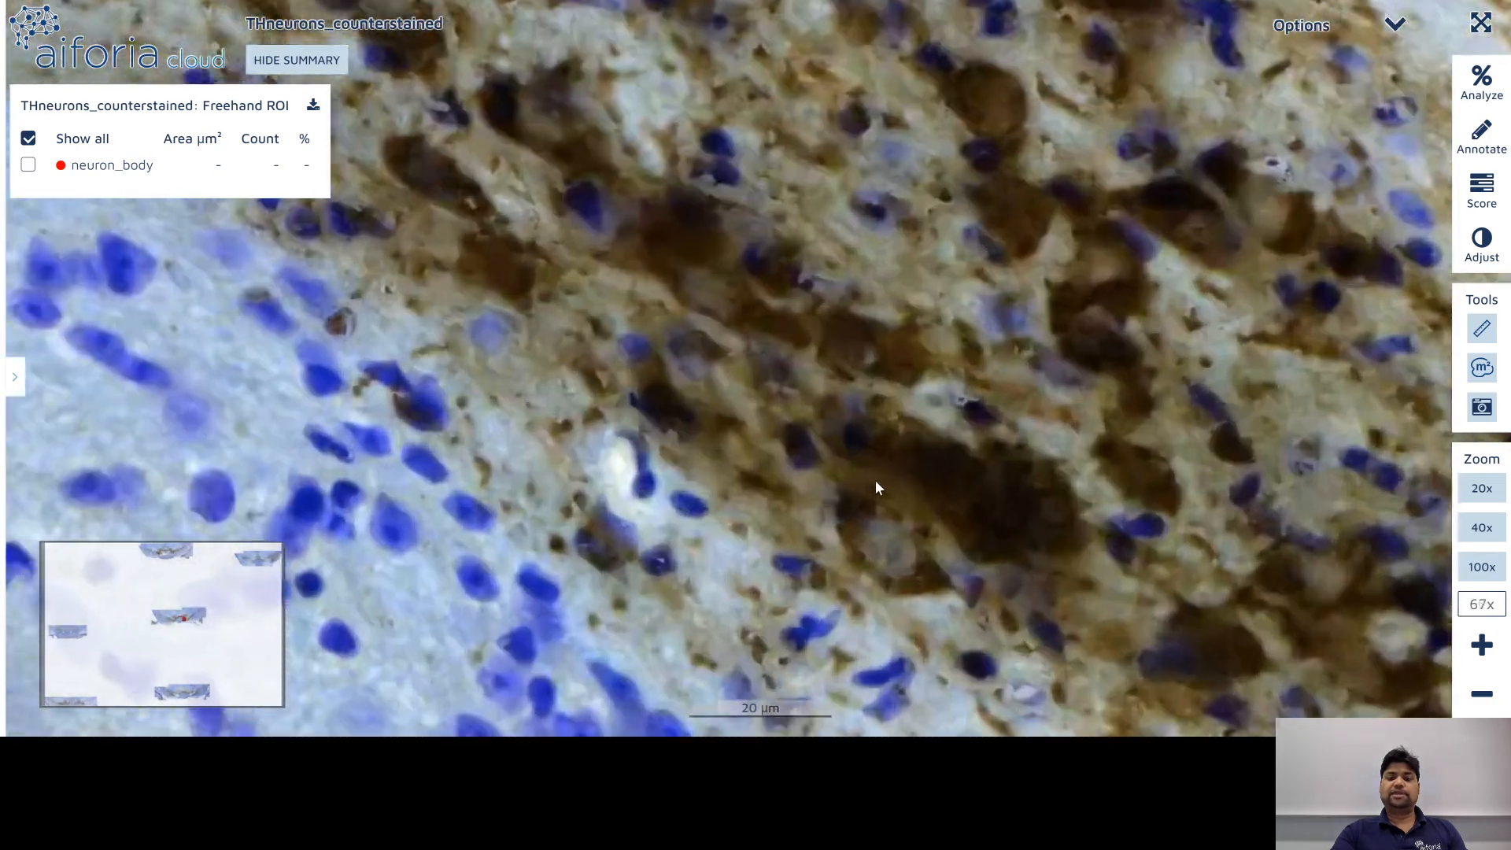
scroll(875, 480, down, 2)
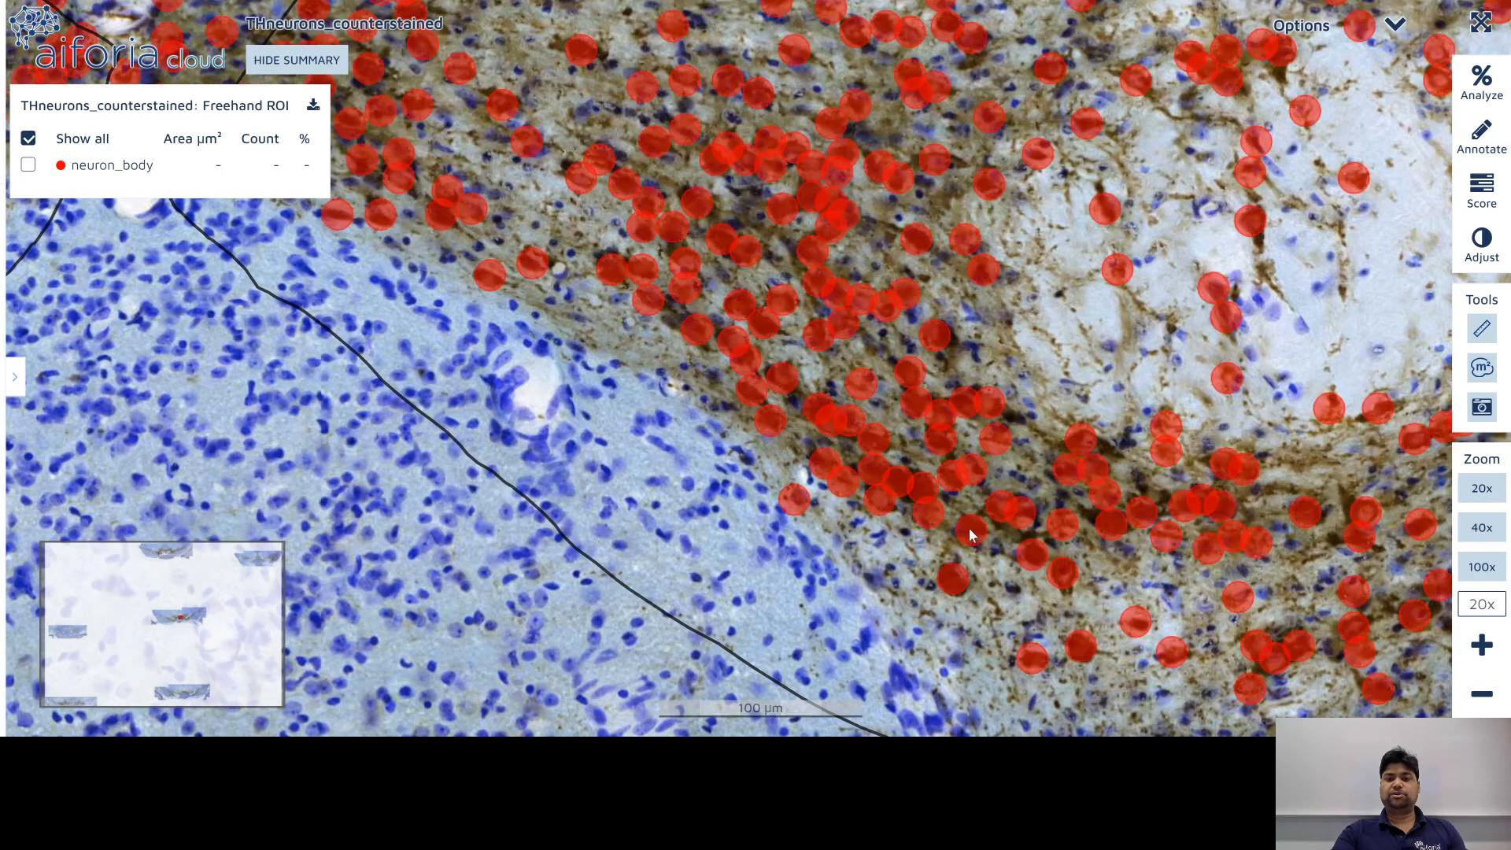
drag(480, 162, 680, 381)
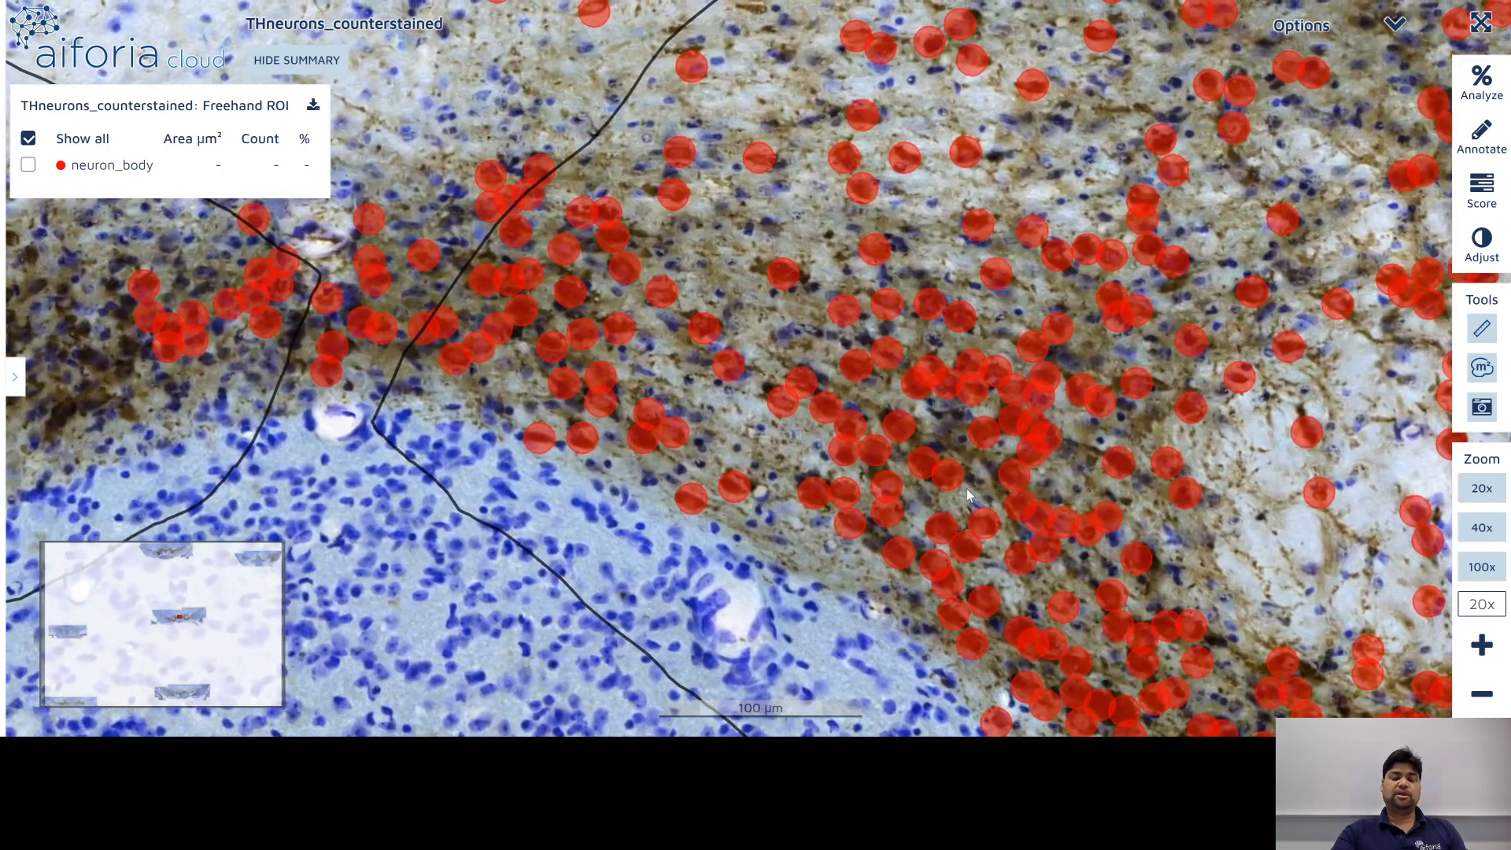
drag(874, 460, 361, 416)
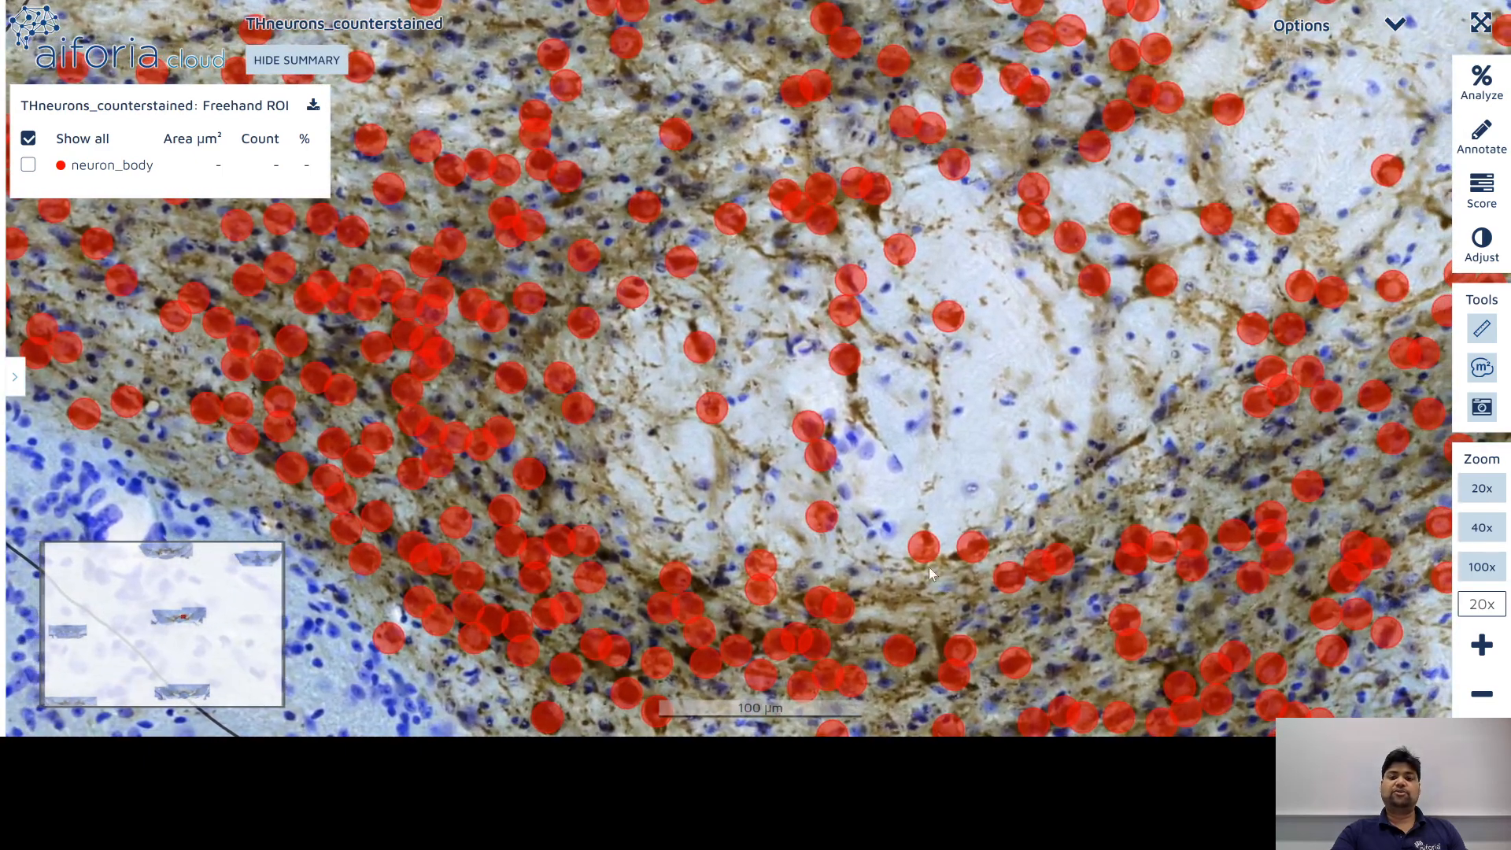
drag(929, 567, 573, 488)
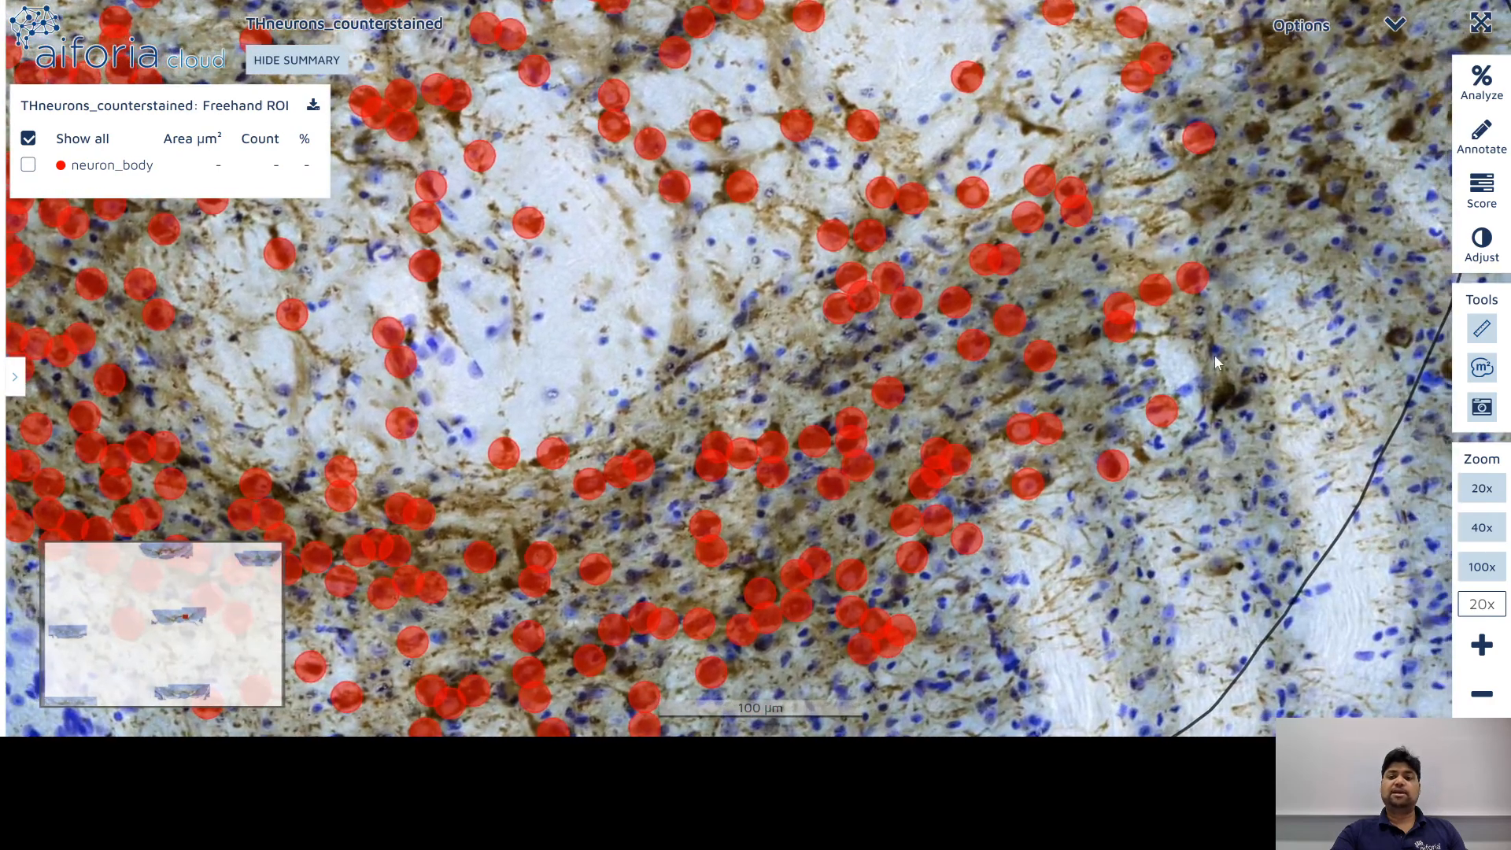
drag(1215, 355, 788, 565)
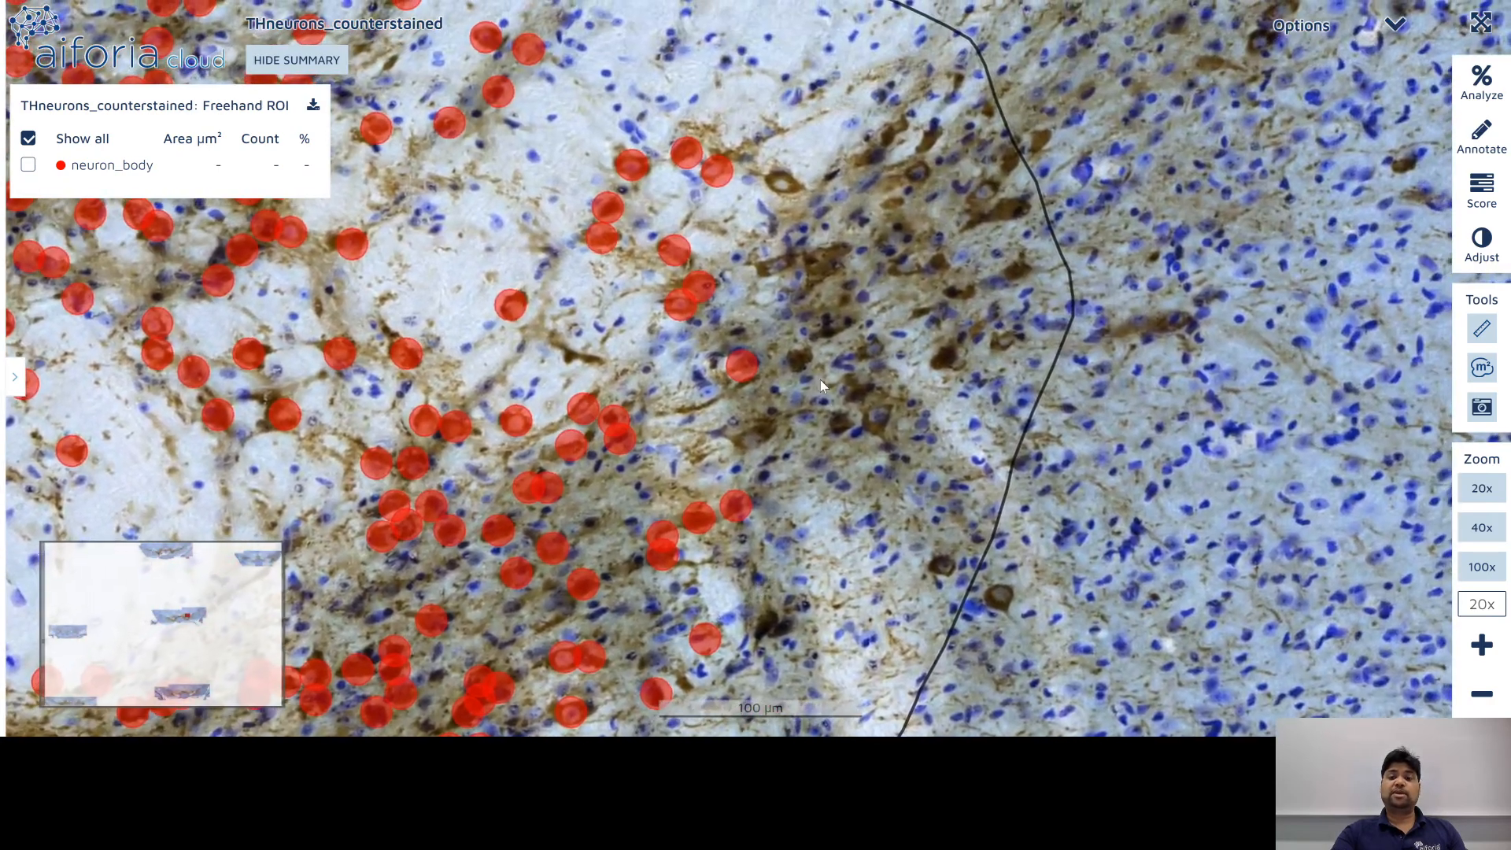
drag(820, 379, 878, 535)
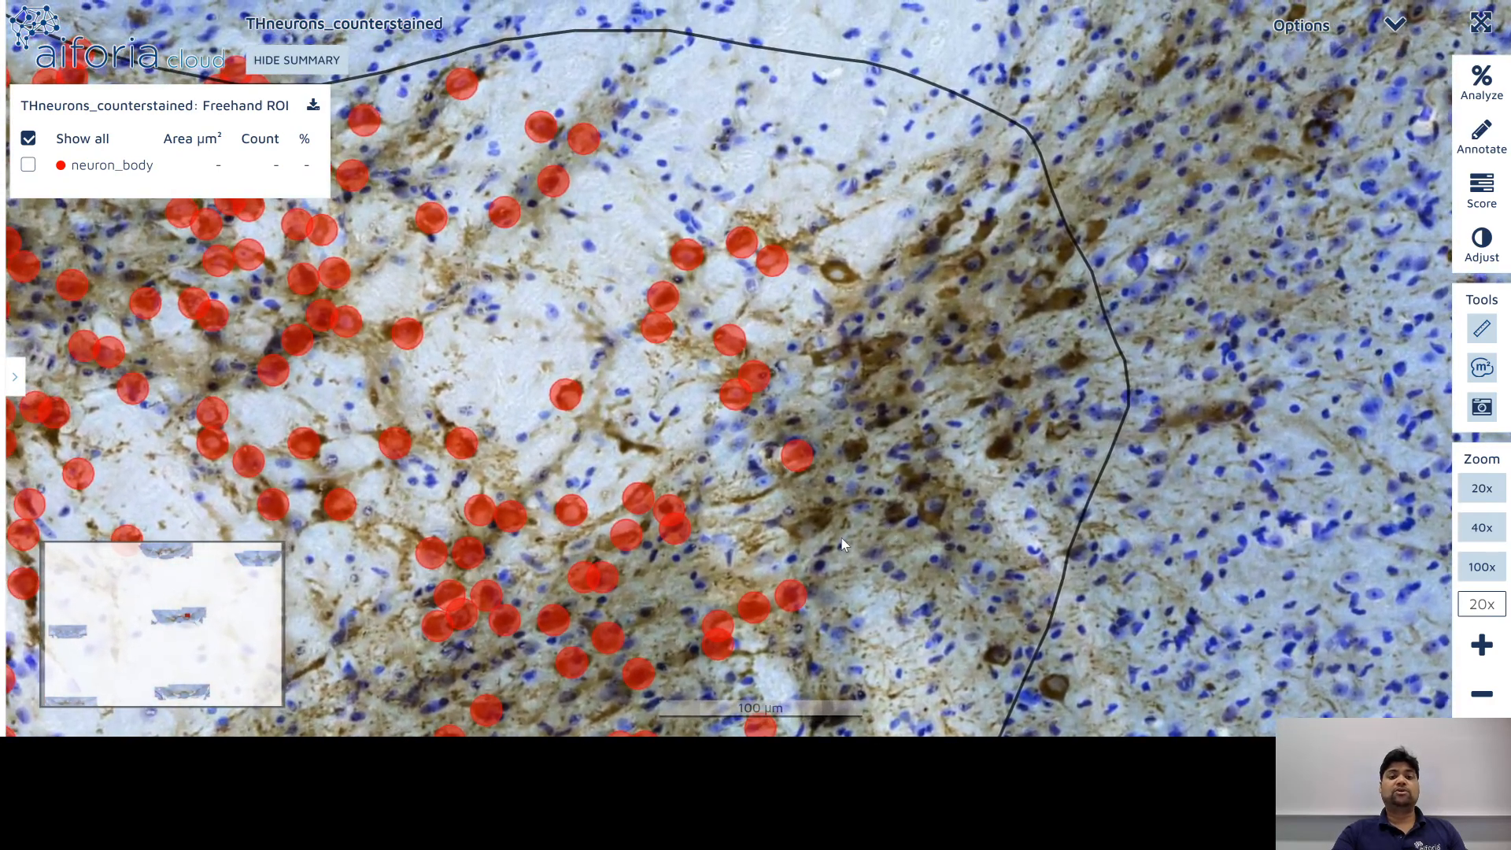
drag(603, 378, 1015, 398)
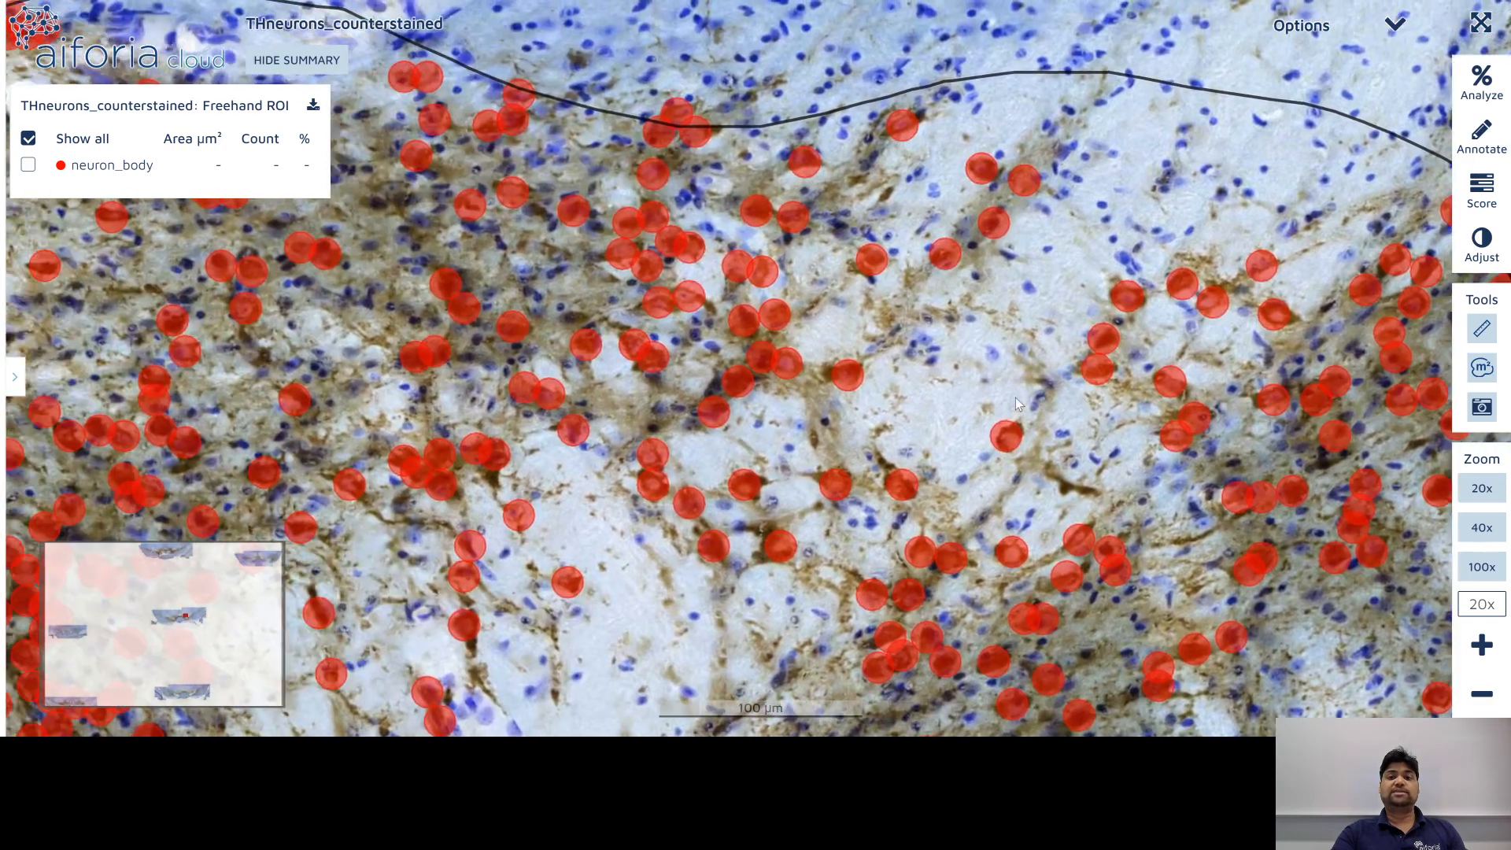
scroll(775, 379, down, 4)
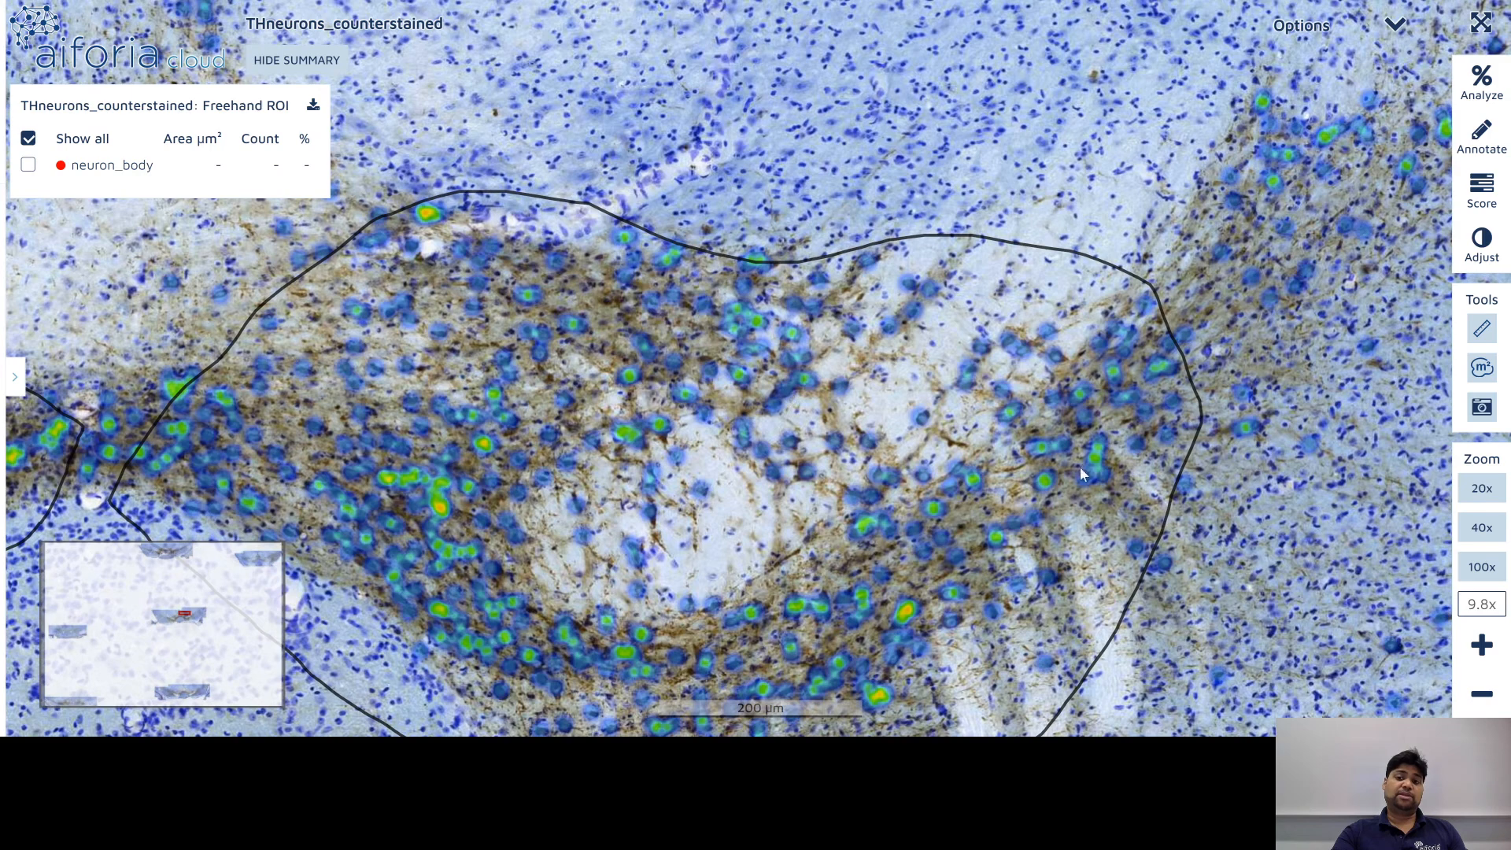
drag(1079, 466, 600, 582)
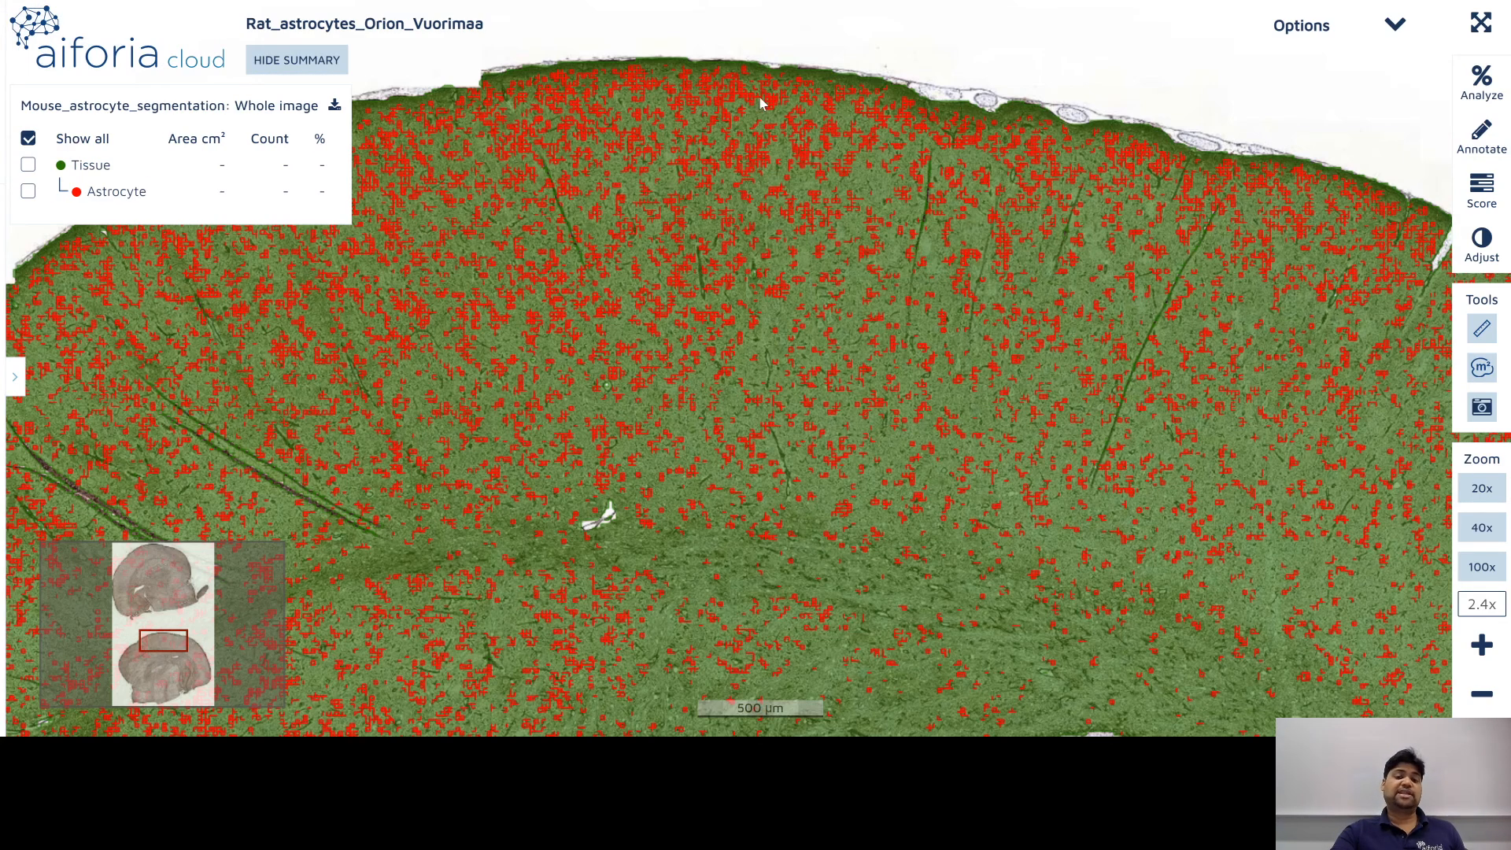
Step: Zoom in and out on the Rat_astrocytes_Orion_Vuorimaa slide
scroll(750, 329, down, 3)
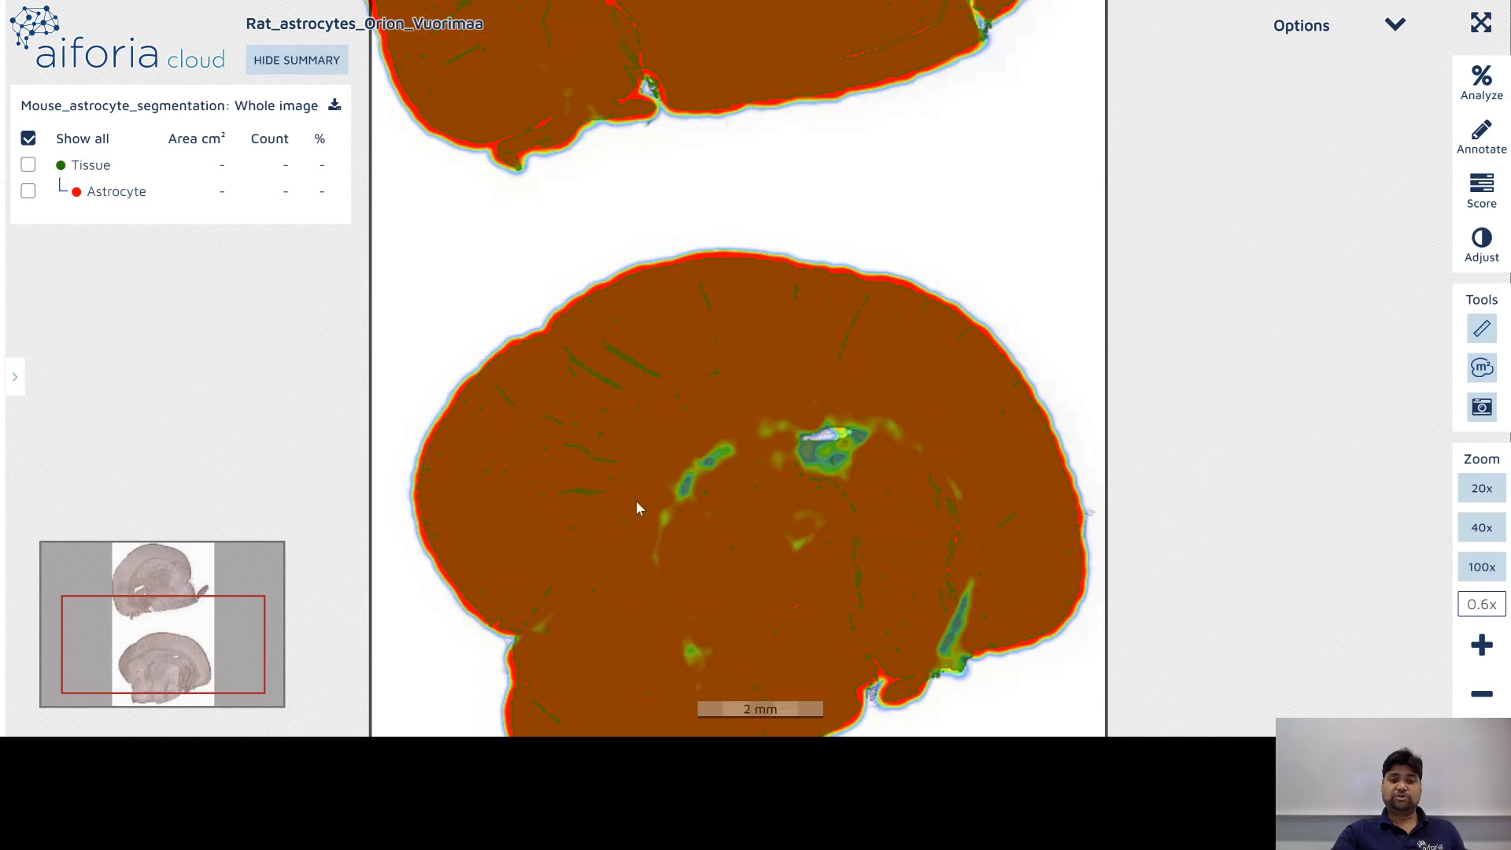
scroll(738, 285, up, 5)
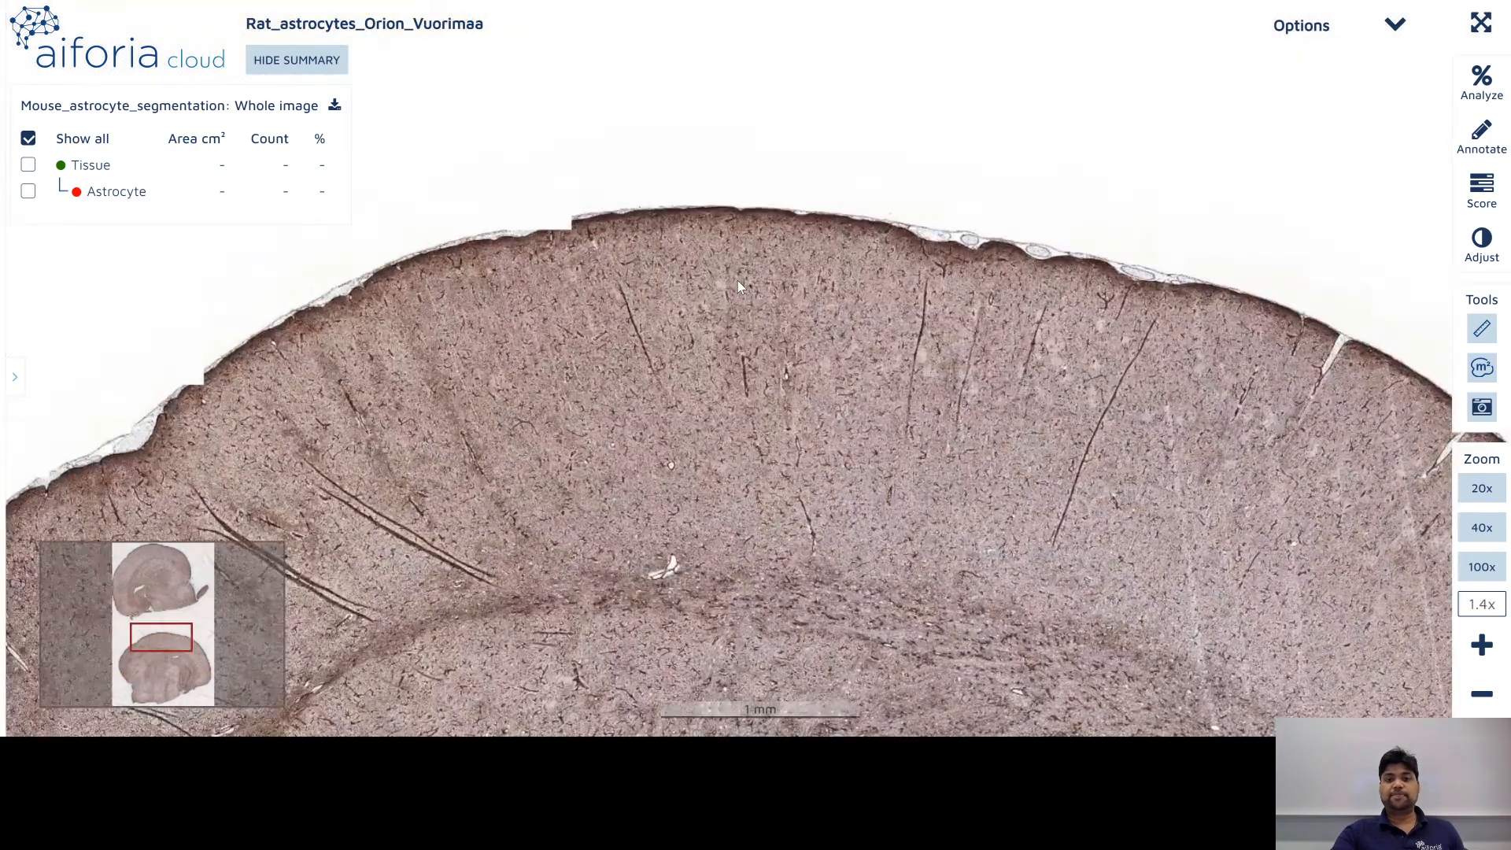
scroll(899, 163, up, 8)
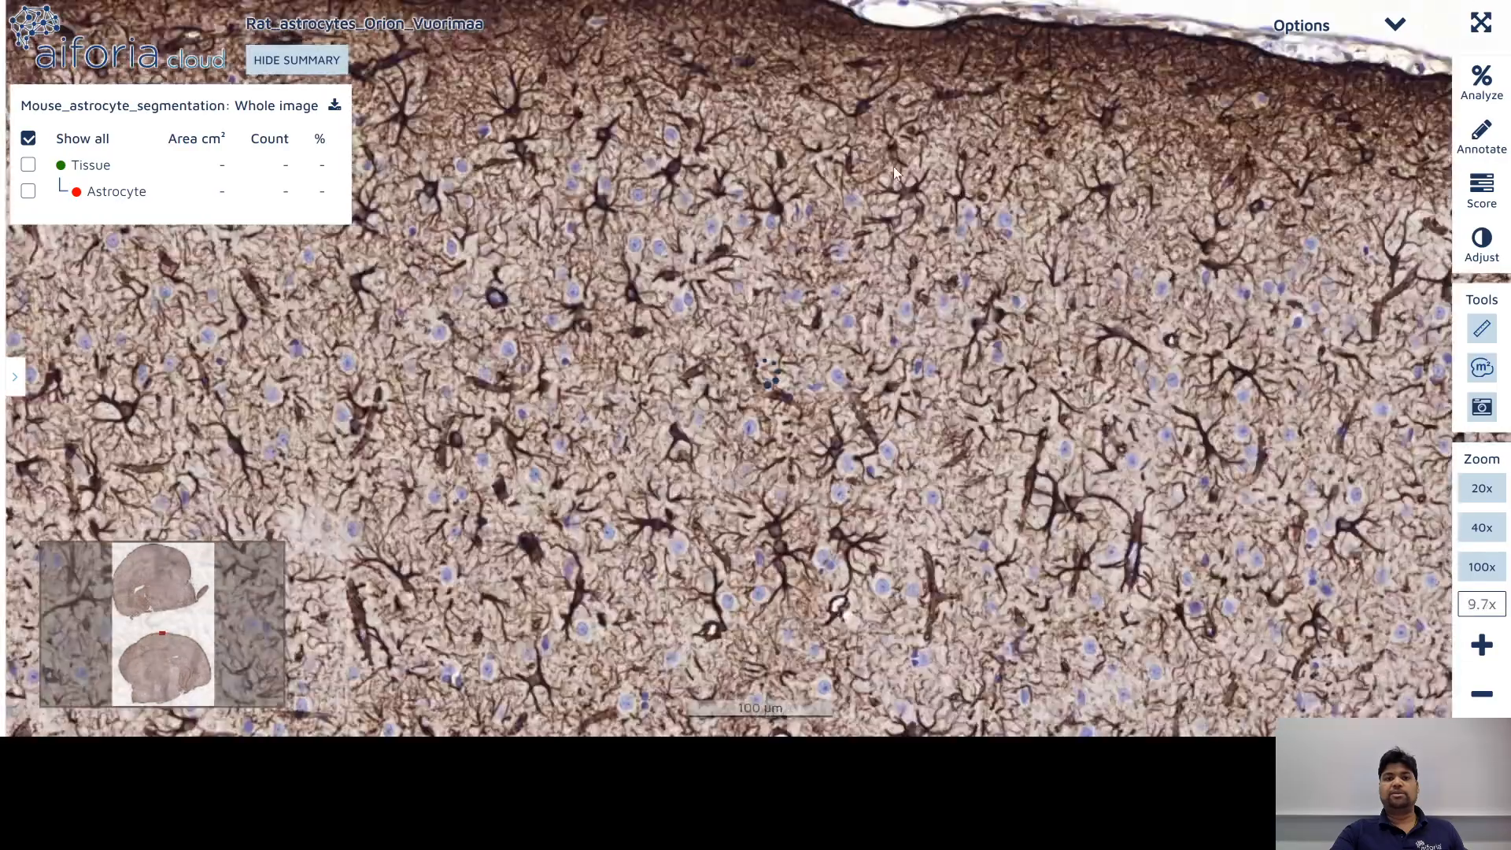
scroll(842, 323, down, 4)
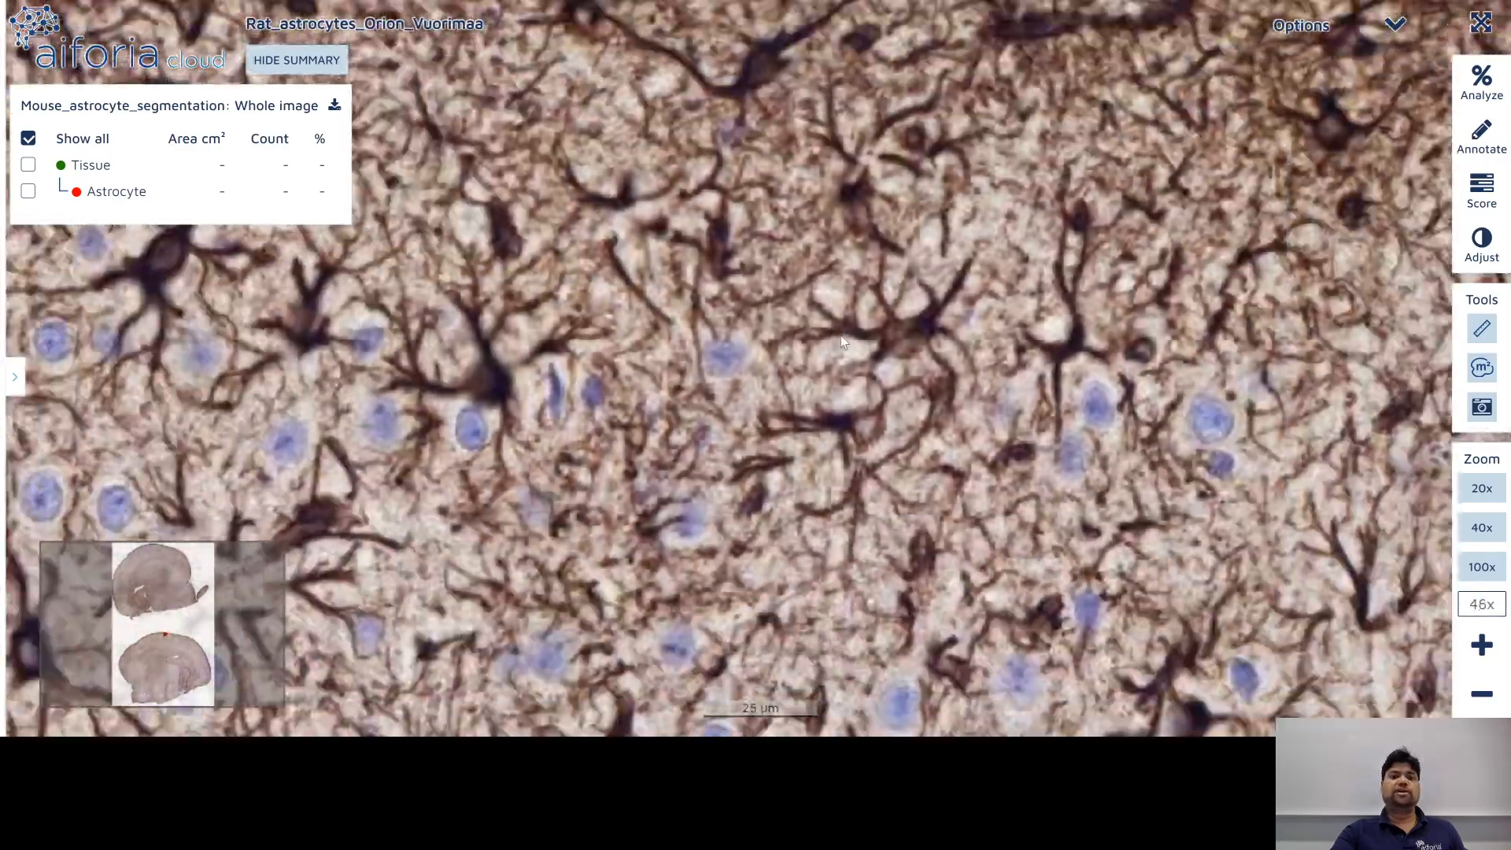
scroll(781, 413, down, 4)
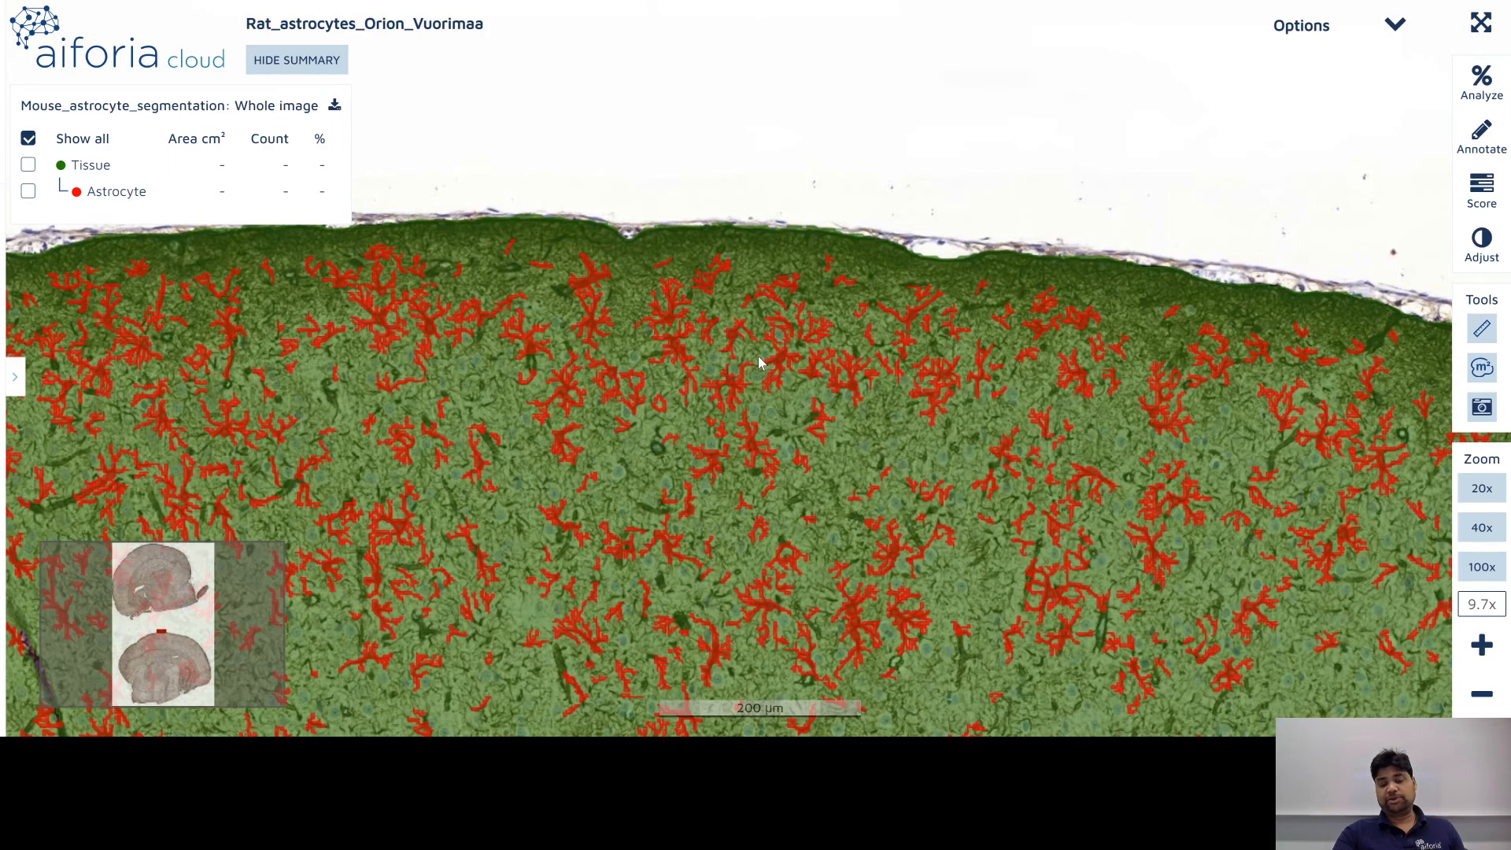
scroll(879, 403, up, 2)
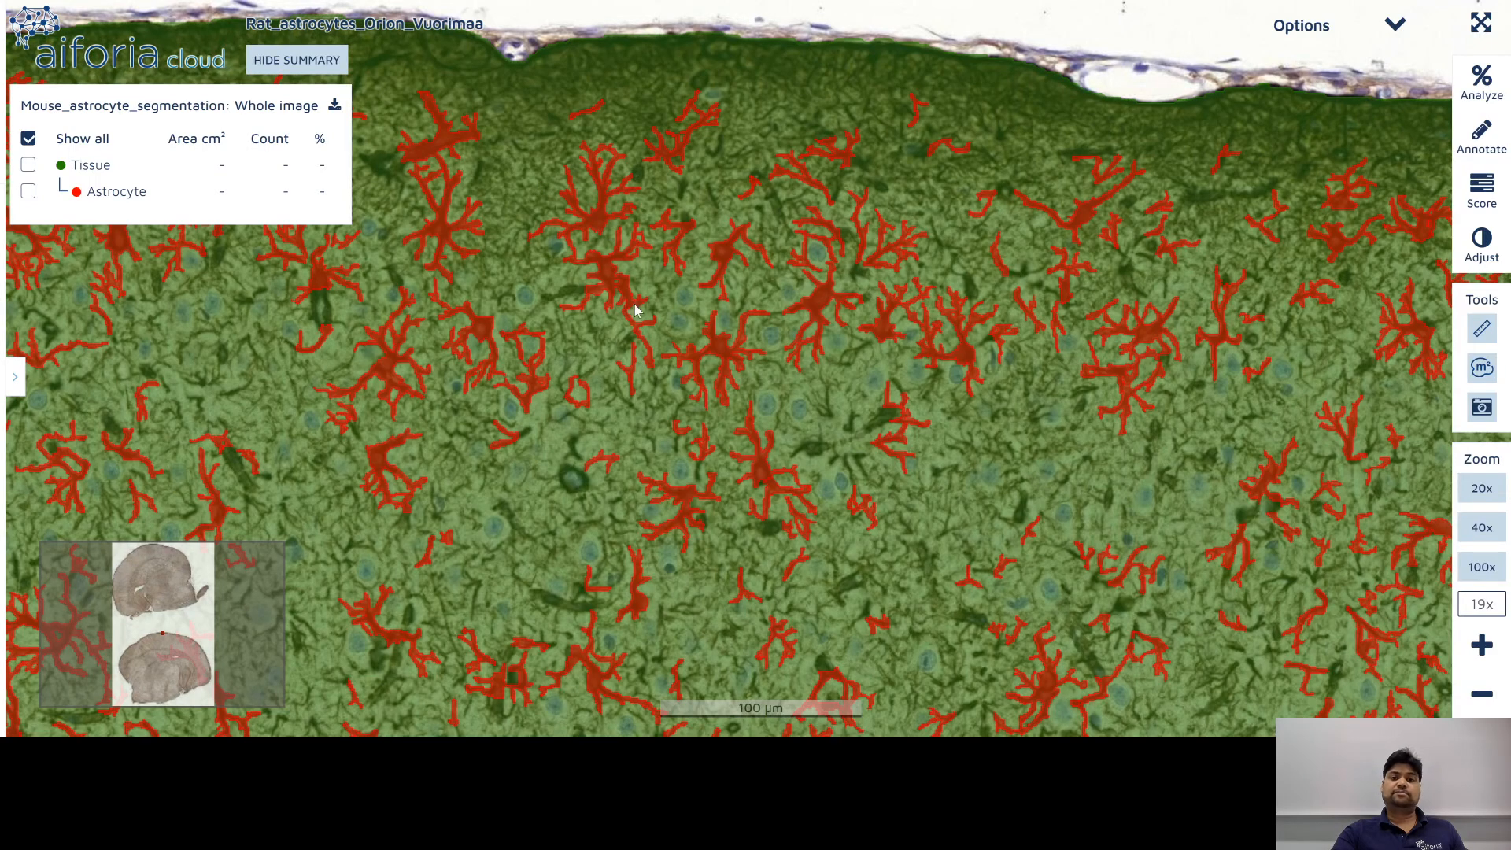
Step: Pan across the segmented cortex astrocytes, then zoom out to centre both brain sections
drag(602, 429, 822, 406)
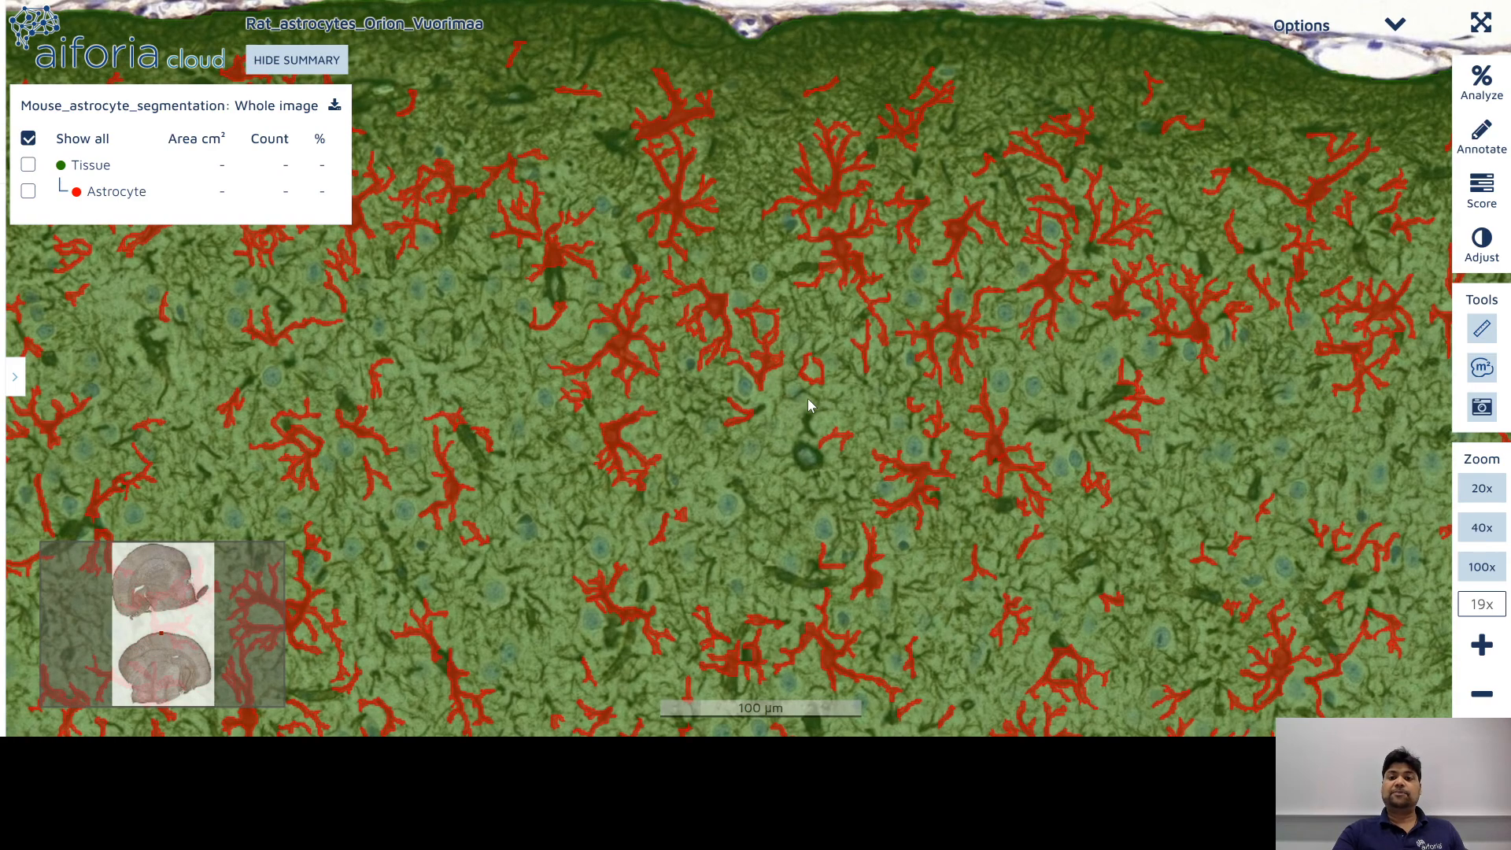
mouse_move(807, 398)
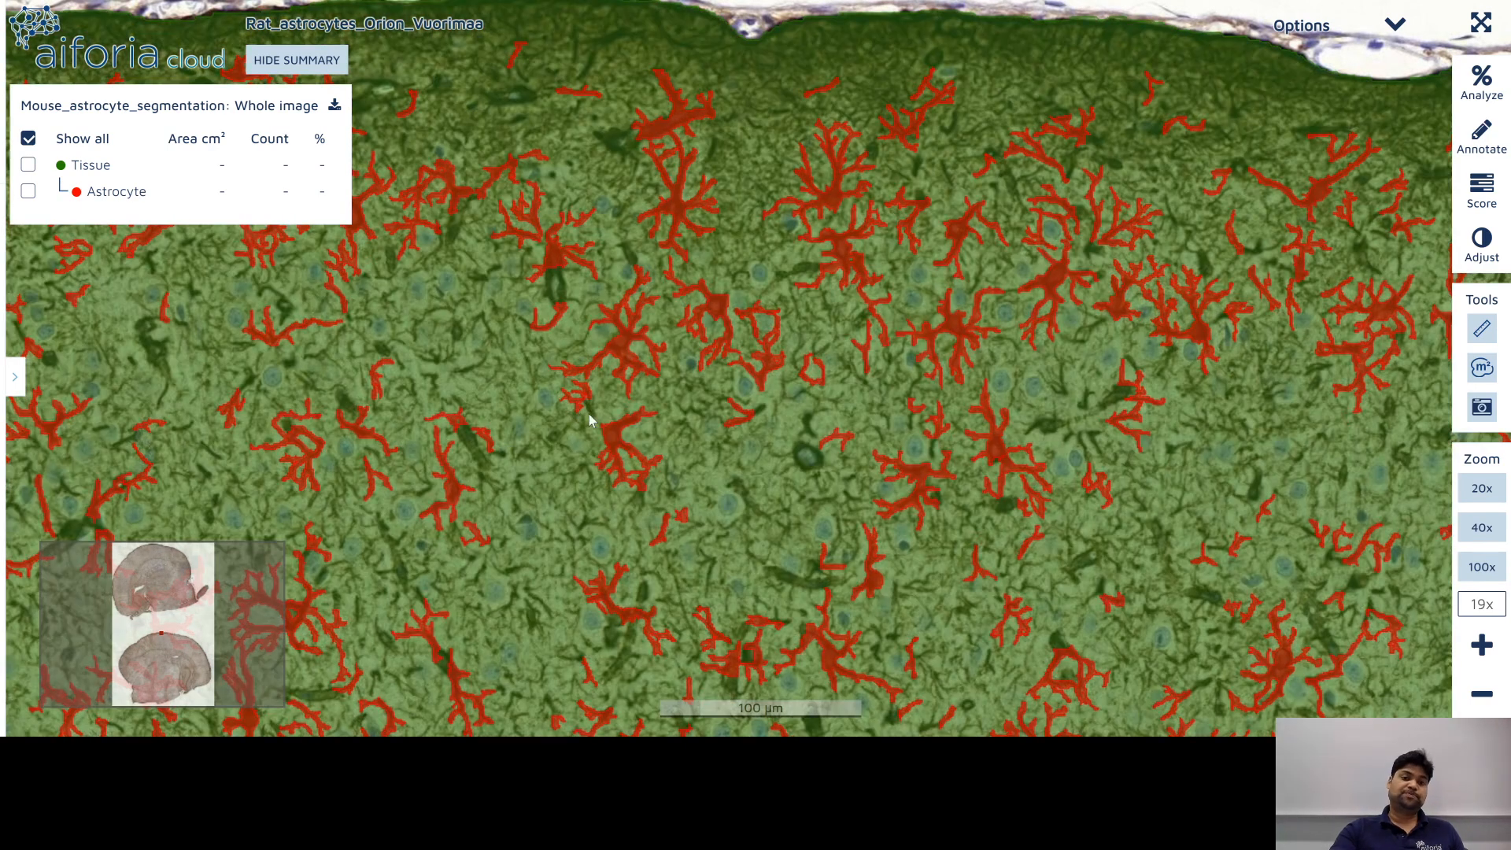
drag(707, 398, 1099, 382)
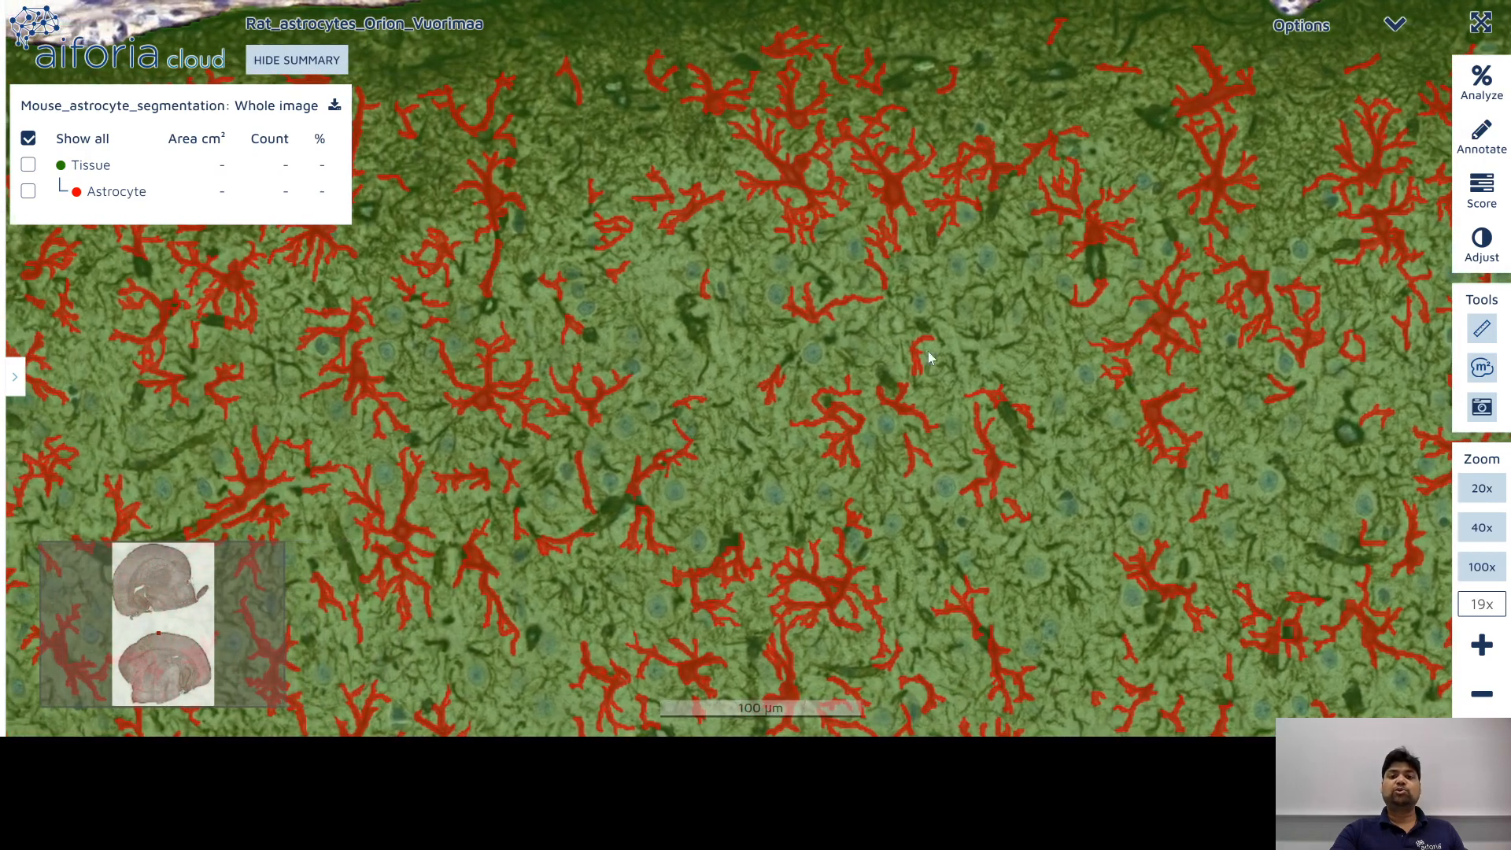
drag(719, 332, 889, 356)
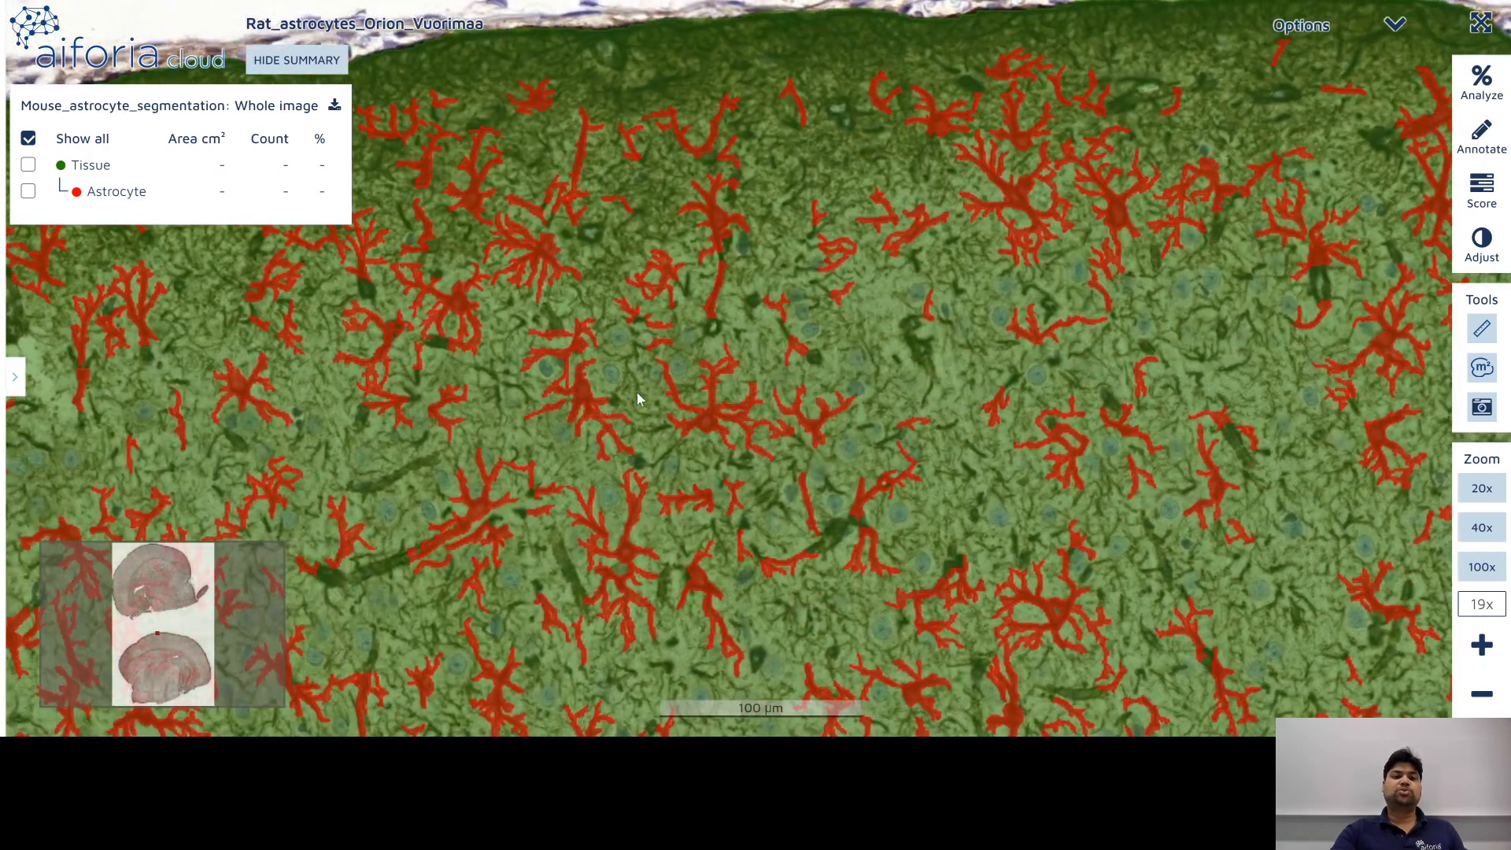
drag(639, 393, 958, 331)
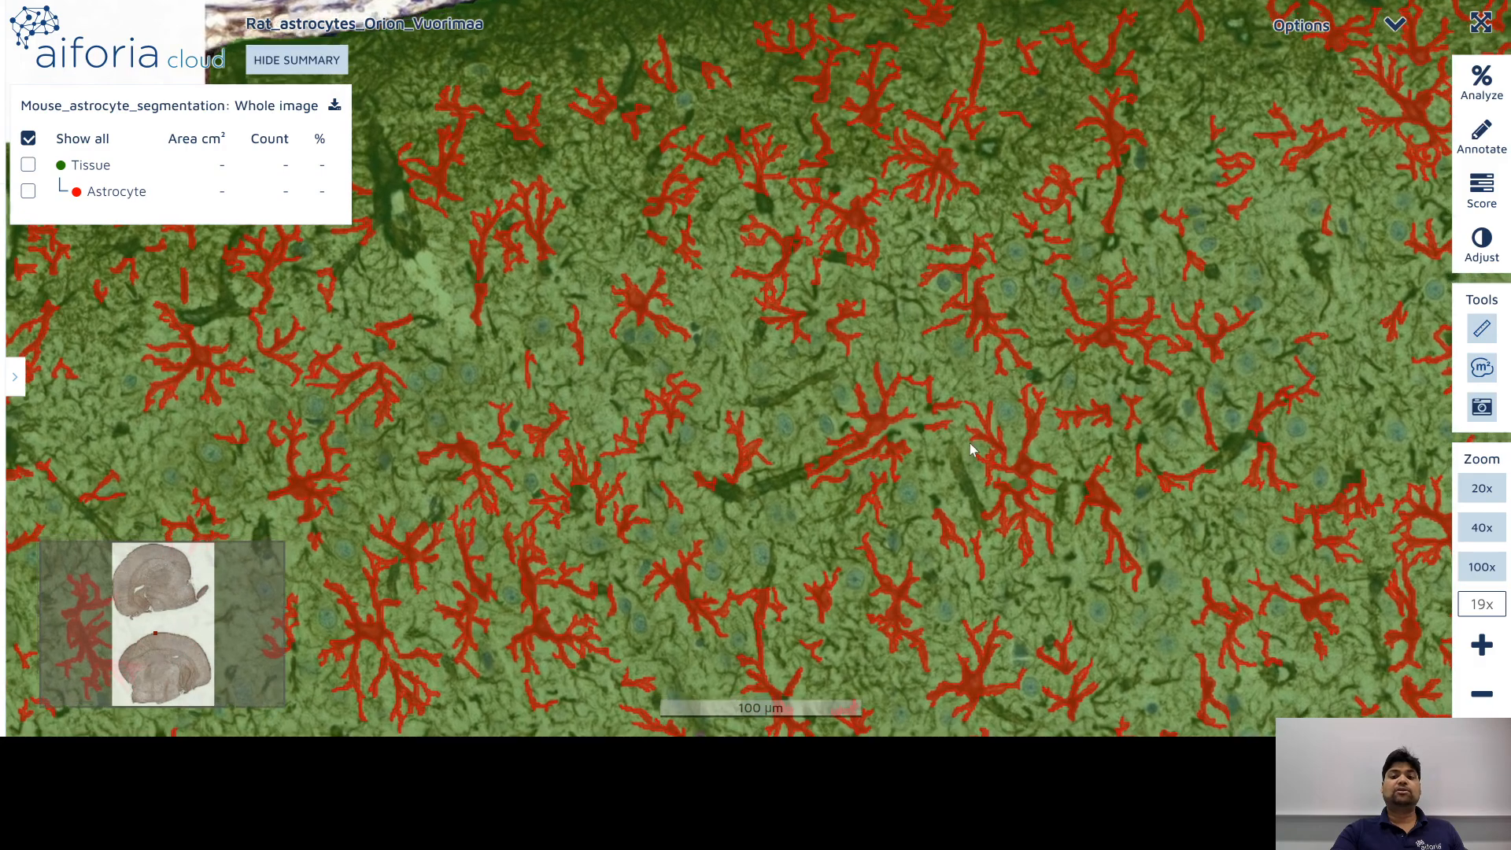
drag(969, 450, 954, 428)
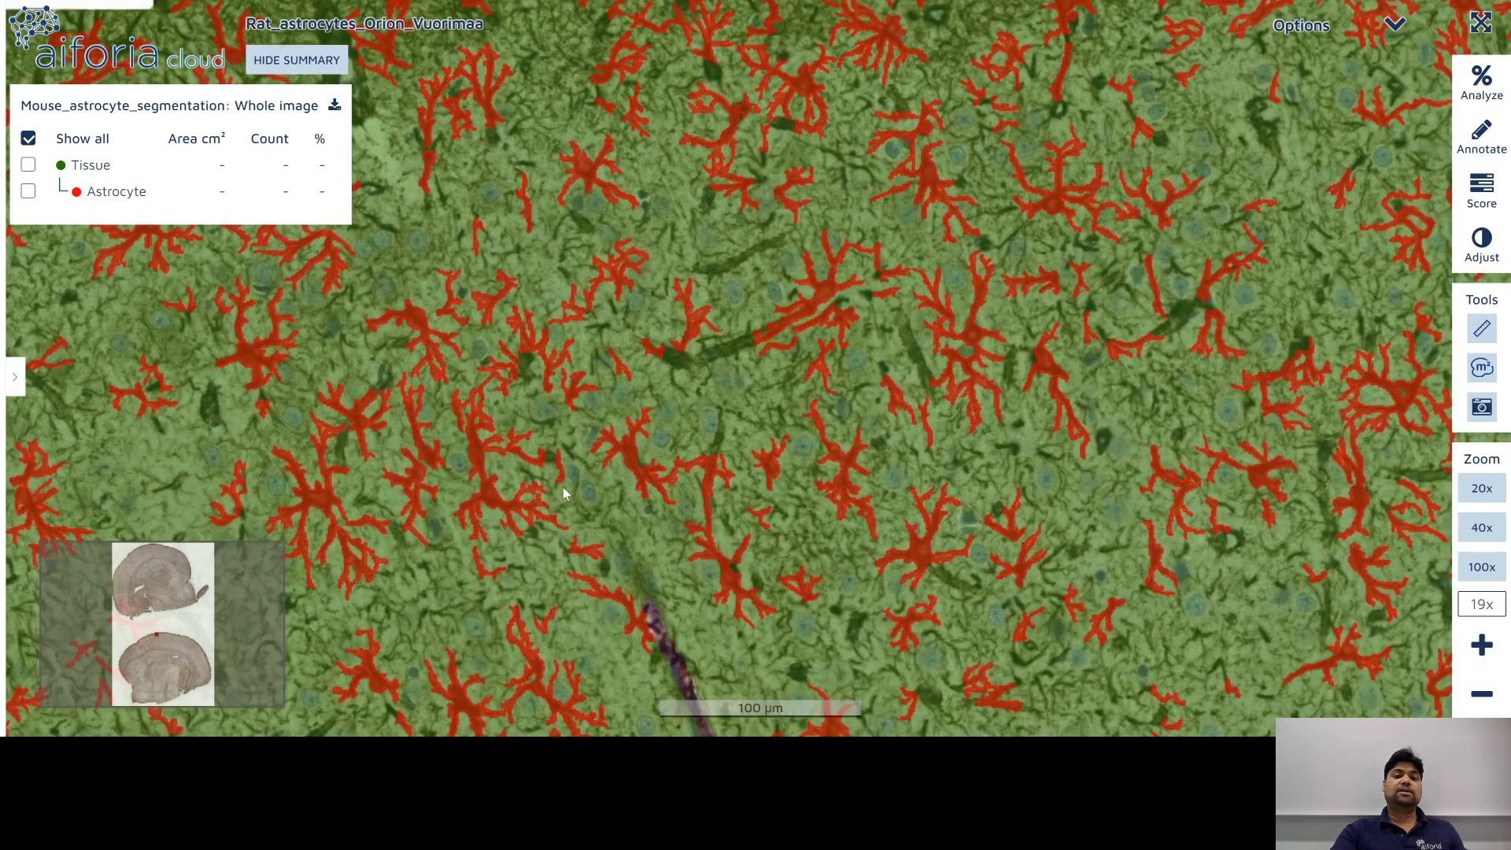
scroll(577, 494, down, 3)
scroll(577, 491, down, 3)
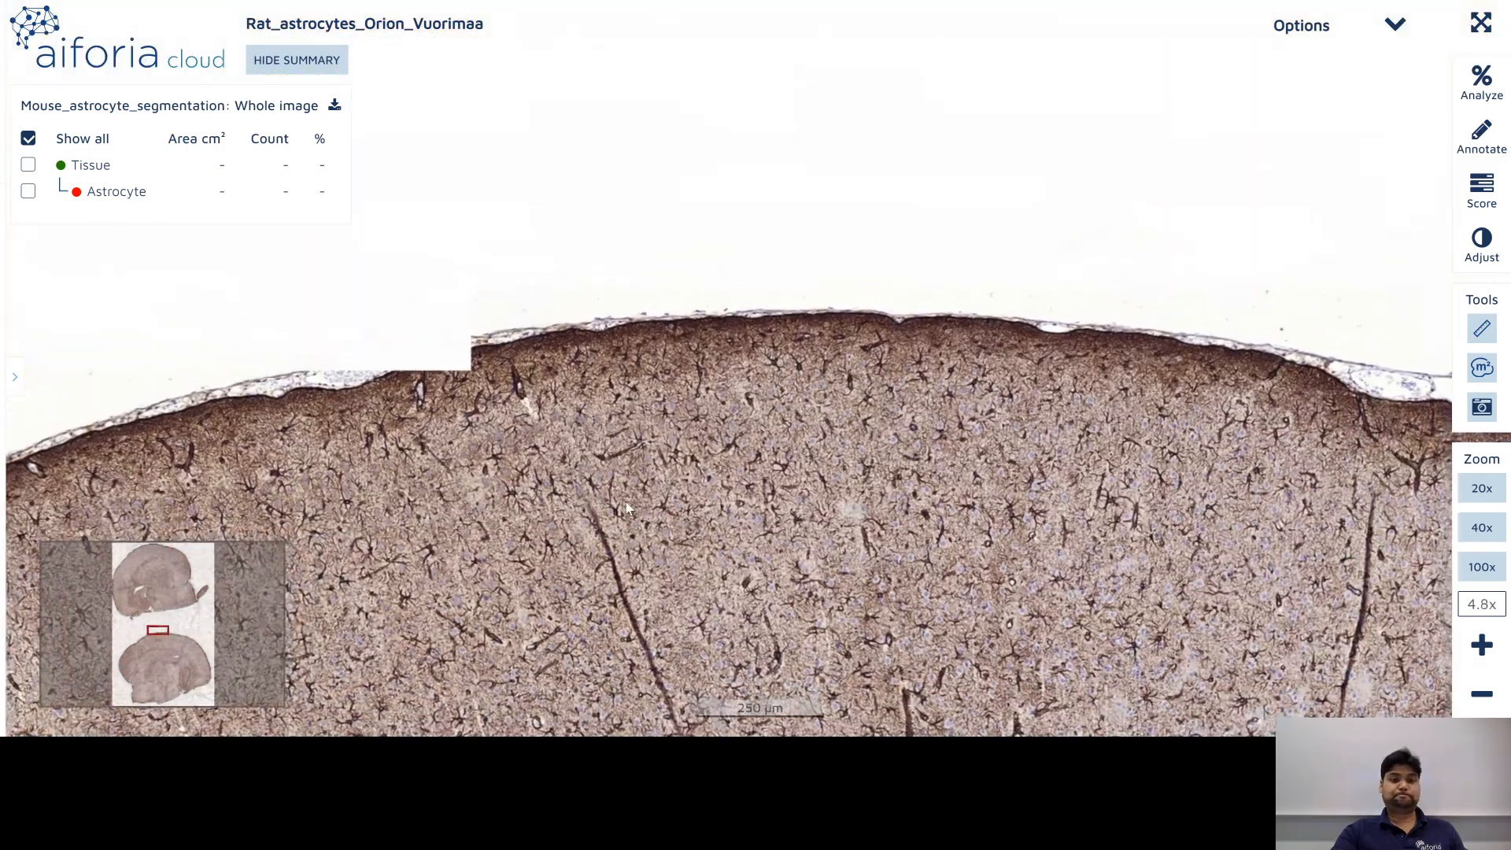
scroll(705, 491, down, 10)
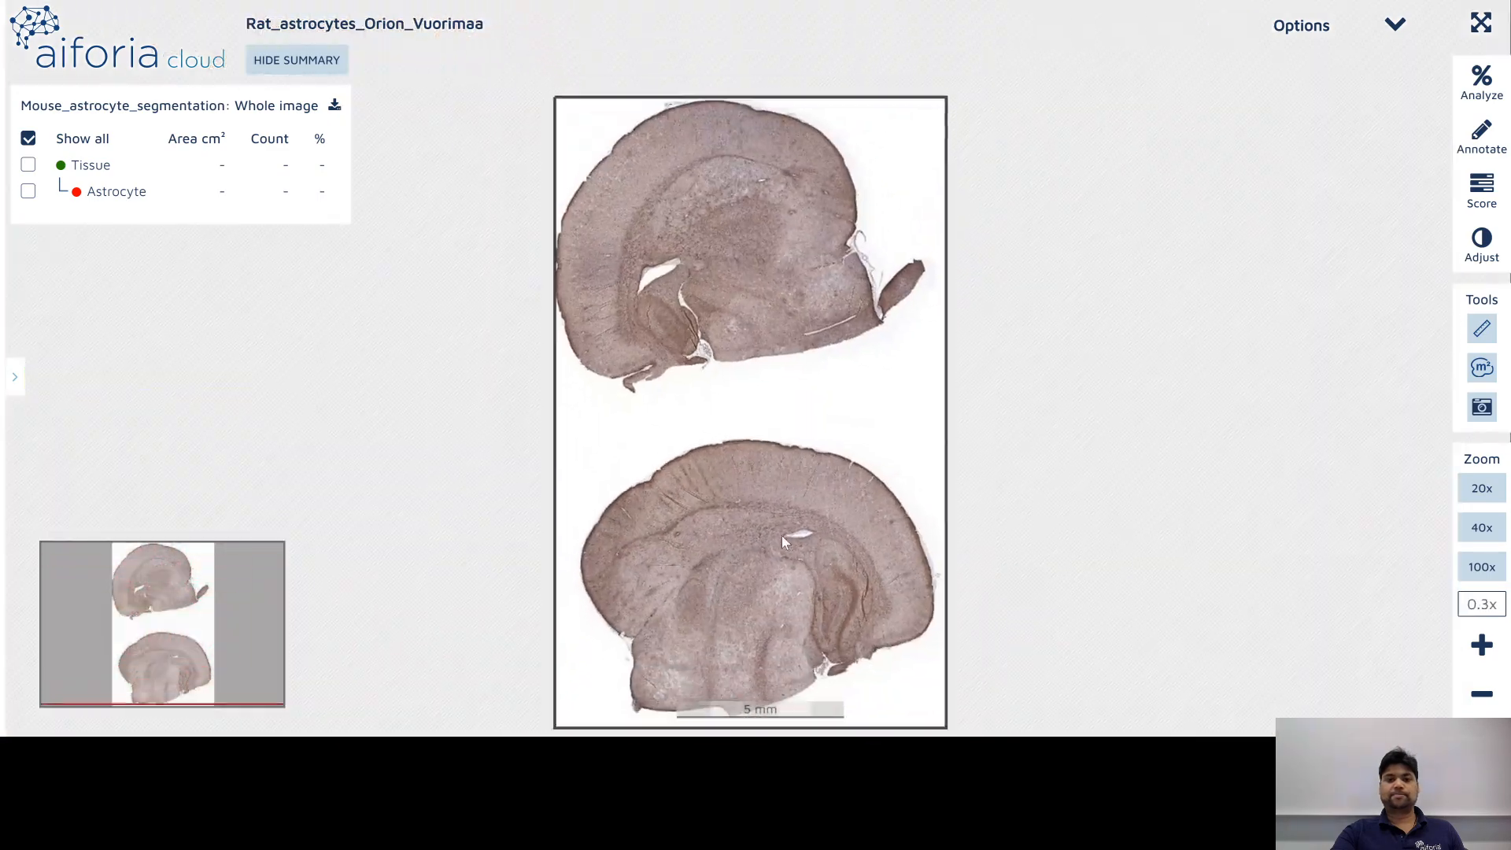
drag(781, 536, 777, 475)
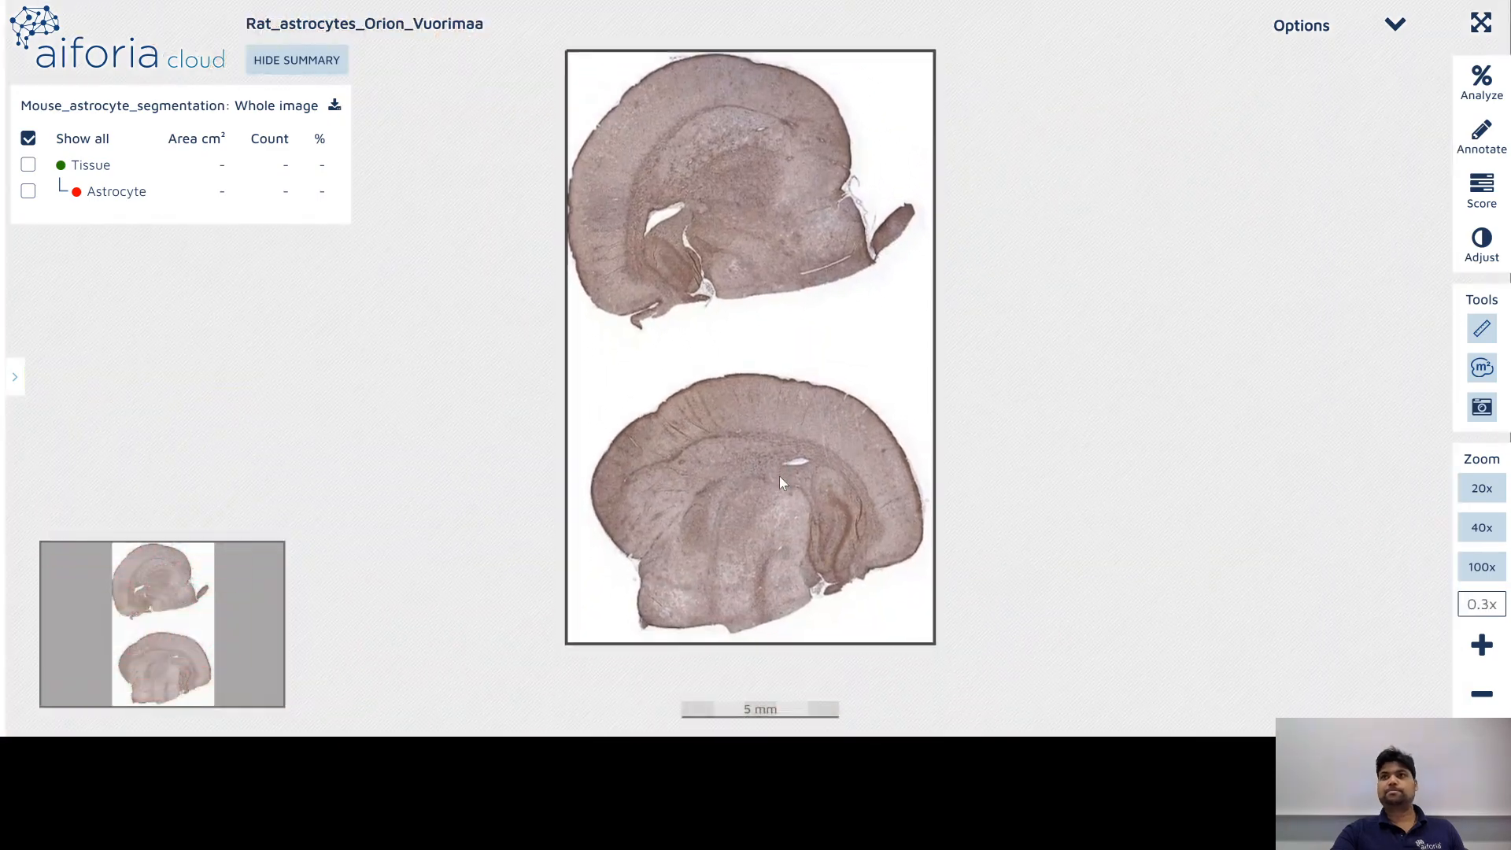